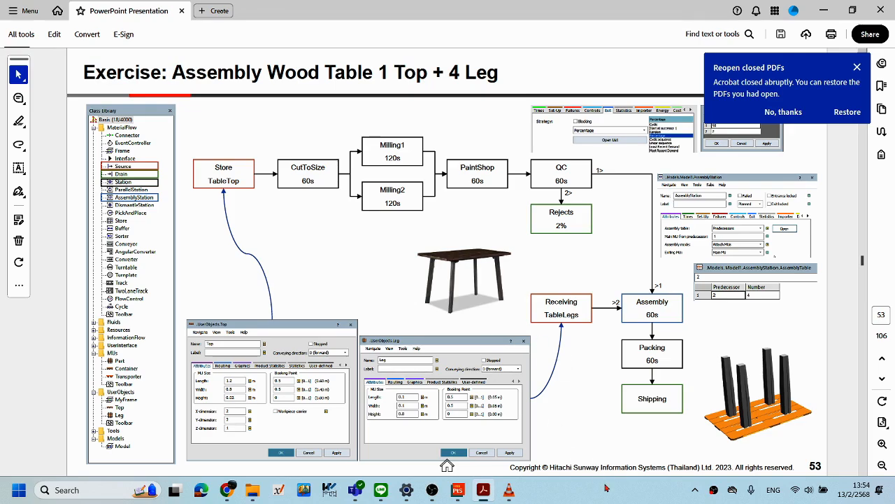
Step: Switch to Plant Simulation and create a new model frame in the Models folder
click(458, 490)
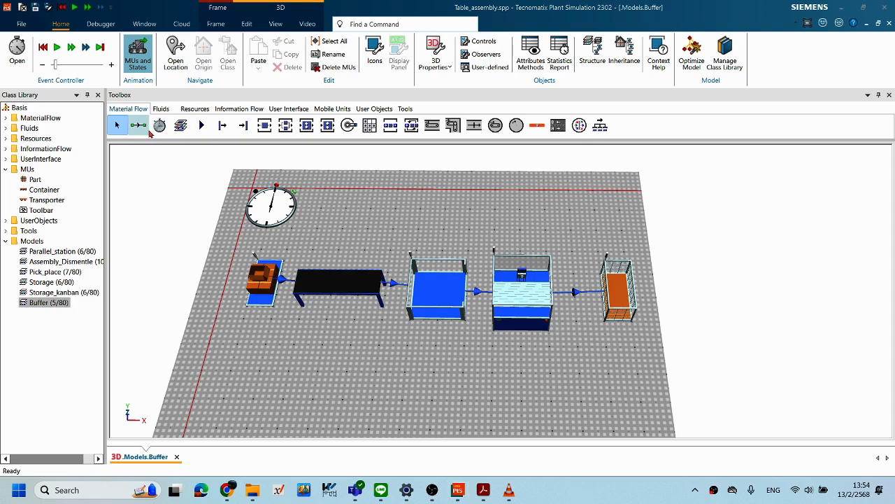
click(40, 242)
right_click(40, 242)
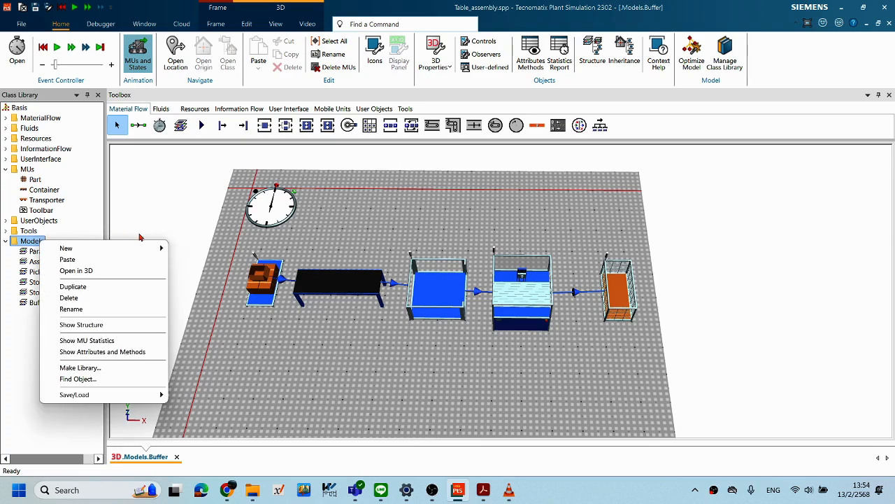
right_click(30, 242)
mouse_move(56, 248)
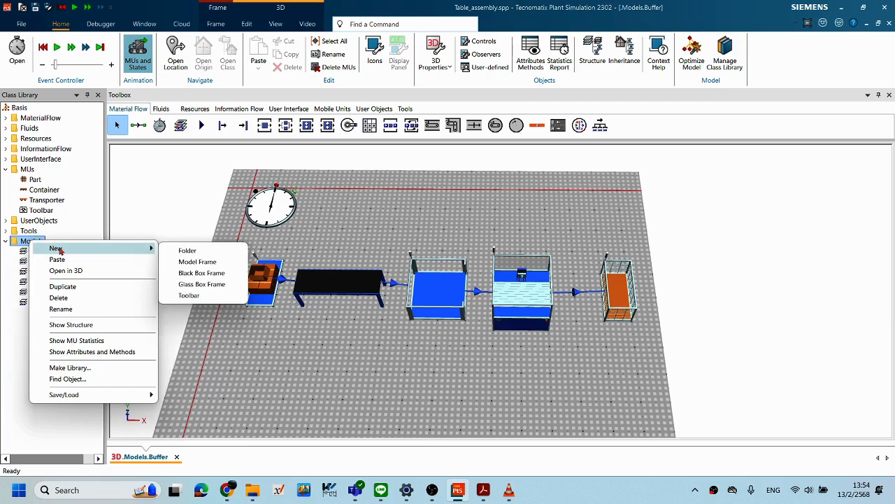
click(213, 263)
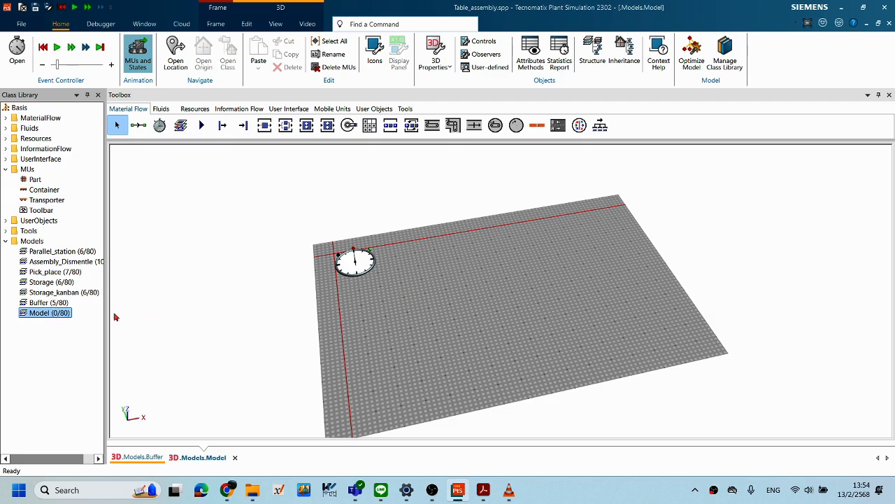
drag(614, 323, 560, 329)
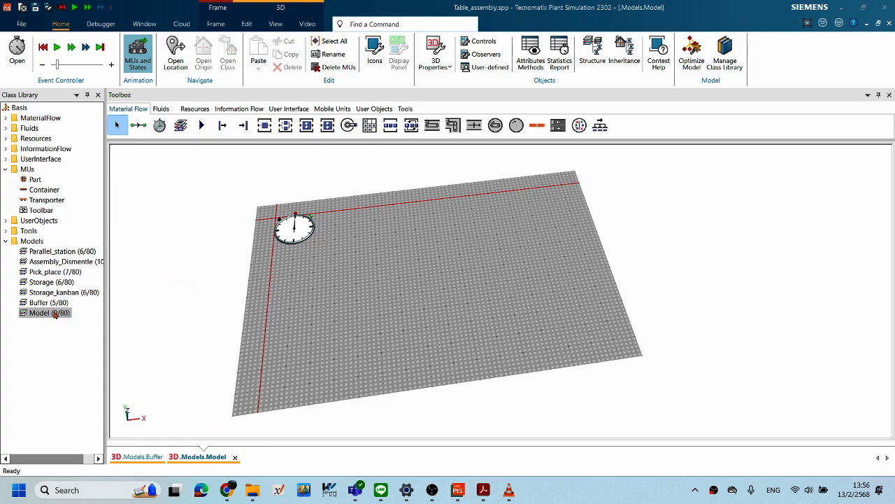
Step: Rename the new model frame in the class library as Table_4leg_Hw
right_click(56, 316)
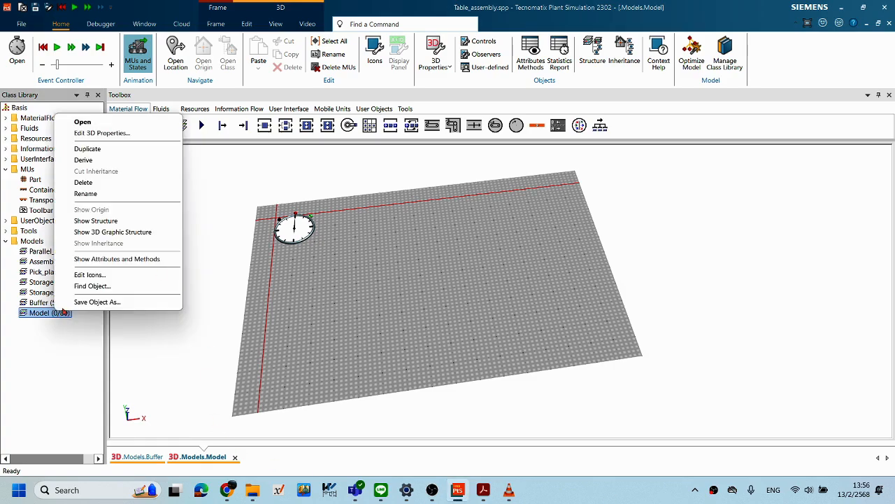
click(85, 194)
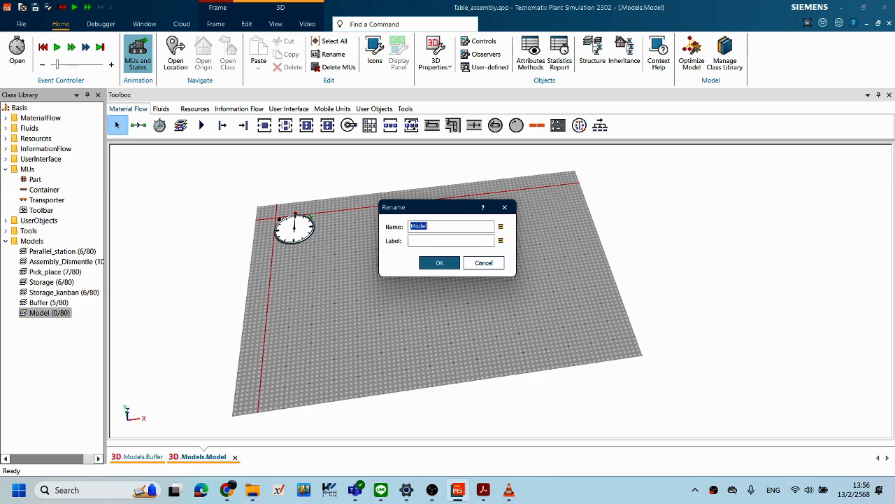
text(Hw)
text(Table_4leg_)
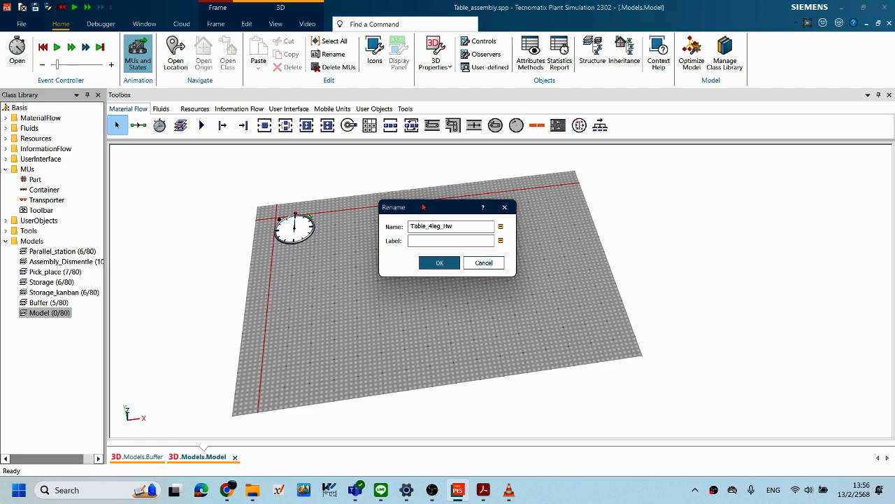
click(441, 263)
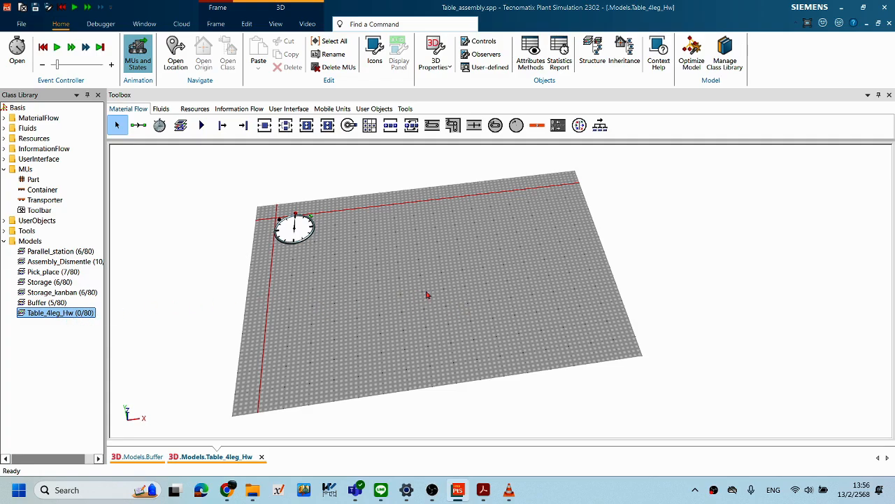
Step: Place a Source on the floor grid near the event controller and shift it slightly towards the grid's back edge
mouse_move(479, 284)
mouse_down()
mouse_move(476, 296)
mouse_move(394, 242)
mouse_move(561, 274)
mouse_move(549, 283)
mouse_move(558, 275)
mouse_move(478, 258)
mouse_move(549, 286)
mouse_move(476, 294)
mouse_move(485, 264)
mouse_move(509, 267)
mouse_move(520, 283)
mouse_move(527, 277)
mouse_move(511, 258)
mouse_move(470, 272)
mouse_move(429, 256)
mouse_move(394, 258)
mouse_move(448, 258)
mouse_move(473, 270)
mouse_up()
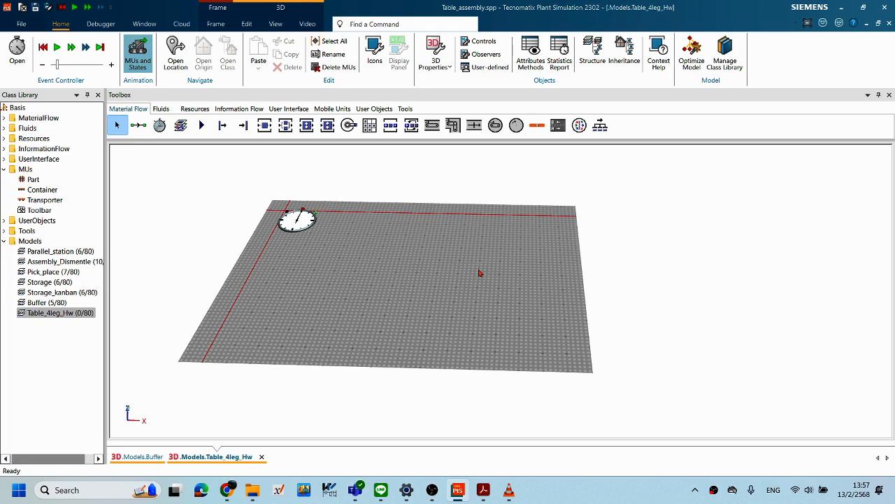
drag(377, 231, 380, 239)
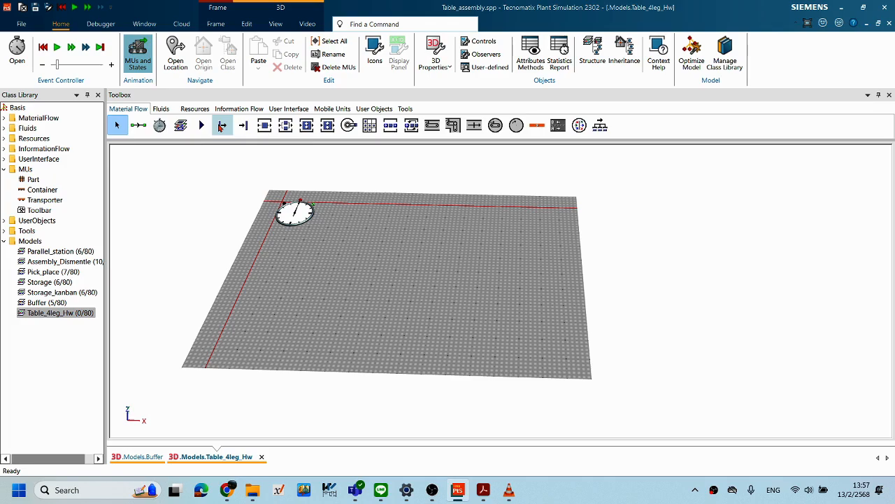
click(221, 126)
click(329, 252)
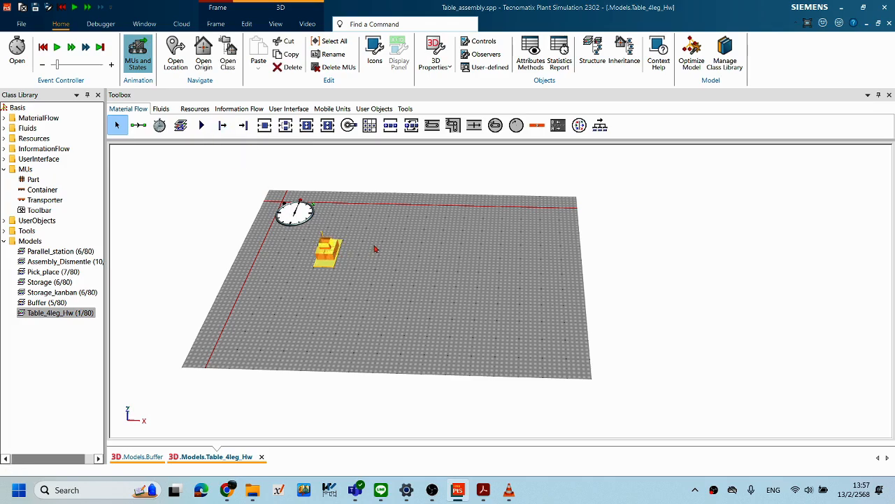
drag(377, 250, 404, 249)
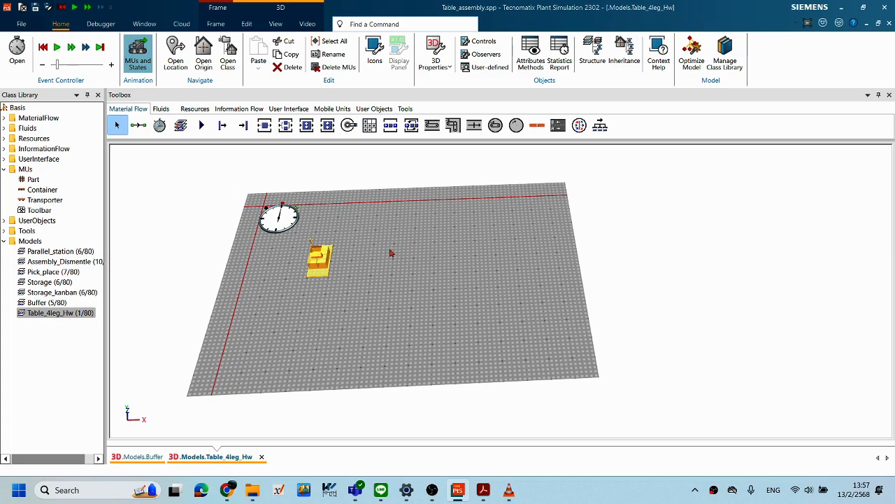
drag(326, 263, 323, 249)
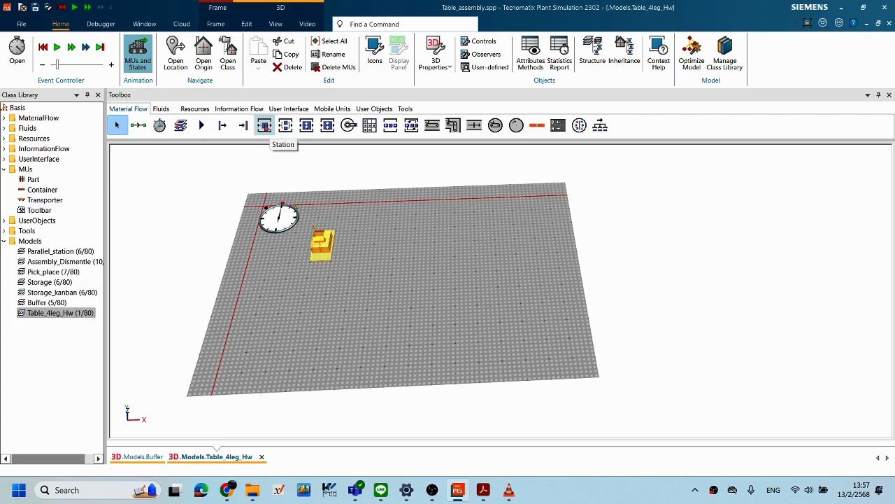
Step: Place a Station directly beside the source
click(265, 125)
click(356, 239)
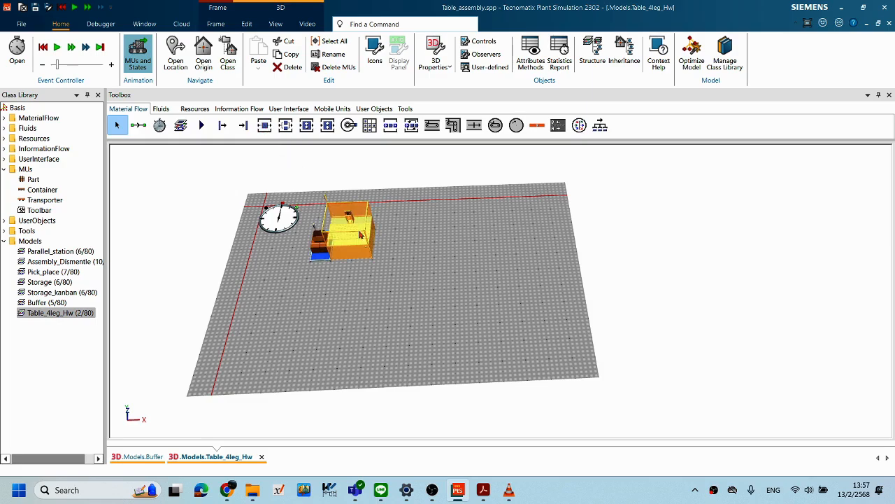
click(395, 239)
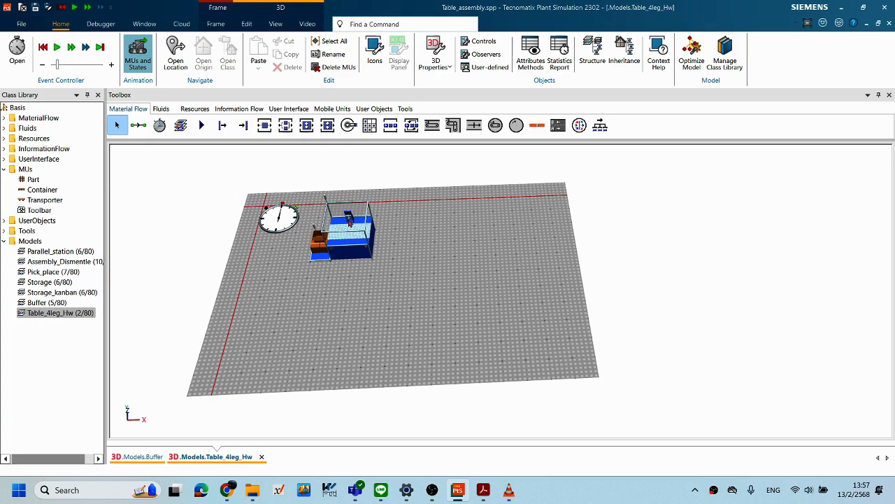
Step: Copy the station and paste four copies: two one in front of the other beside it, and two further along the line
click(359, 239)
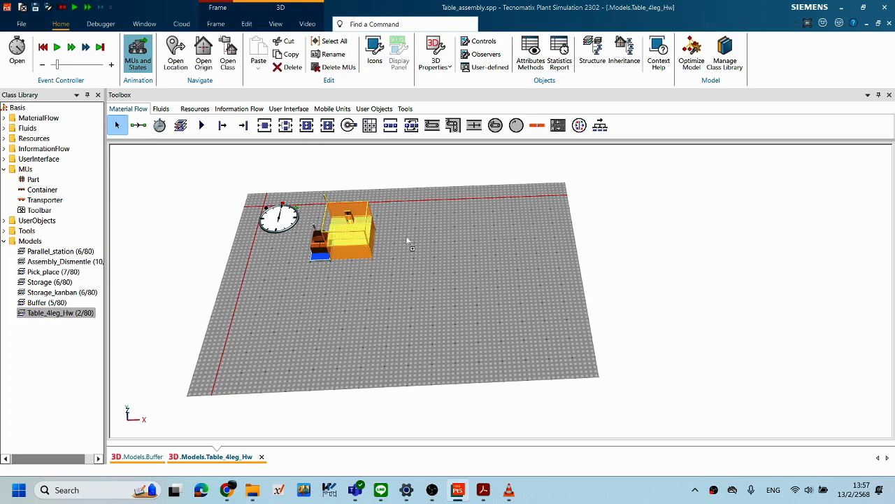
click(407, 240)
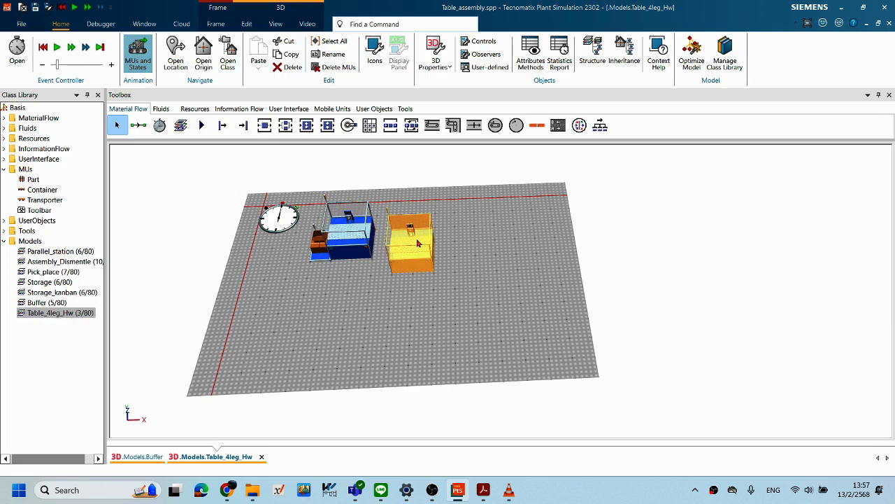
click(409, 297)
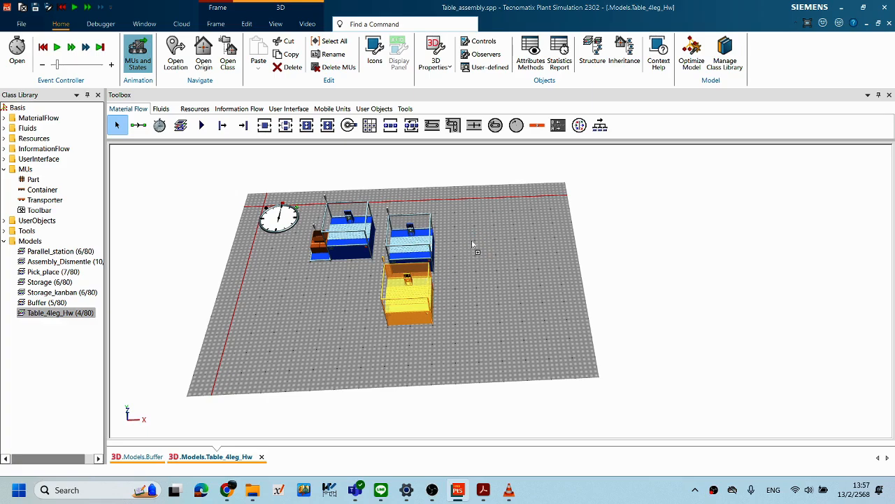
key(ctrl+v)
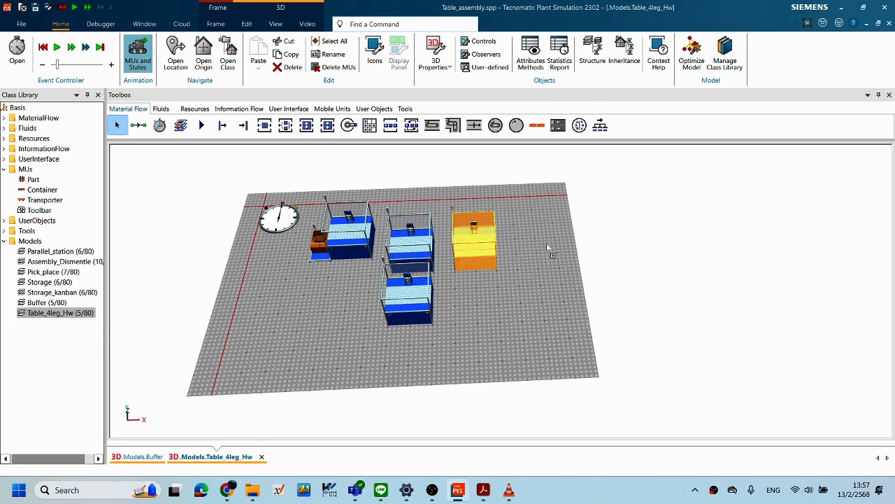
key(ctrl+v)
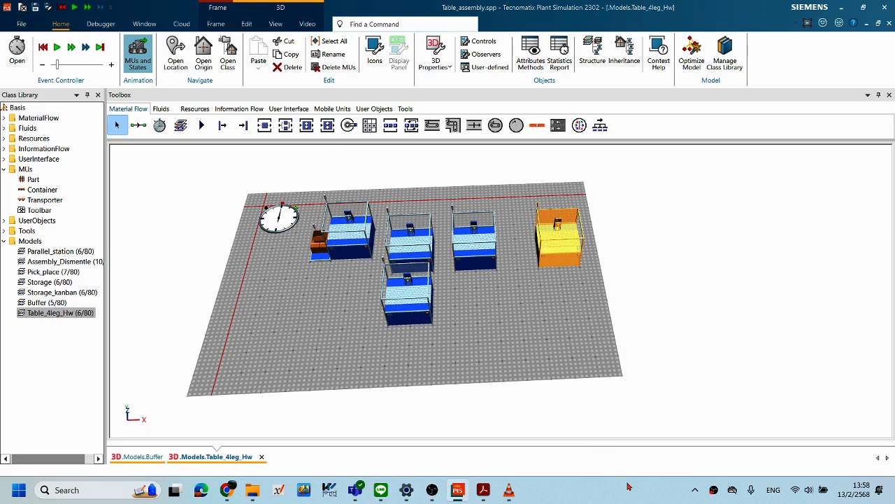
Step: Switch to Acrobat and examine the wood table exercise's process flow diagram
key(alt+Tab)
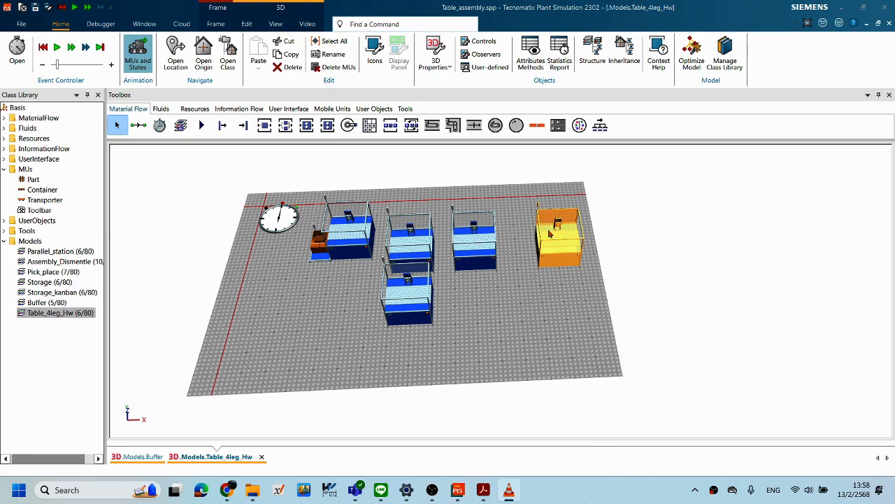
scroll(555, 271, down, 1)
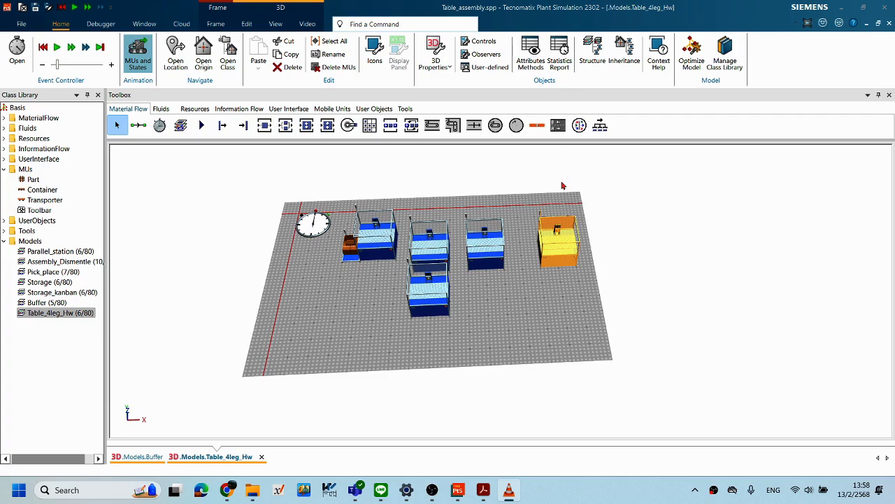
click(483, 489)
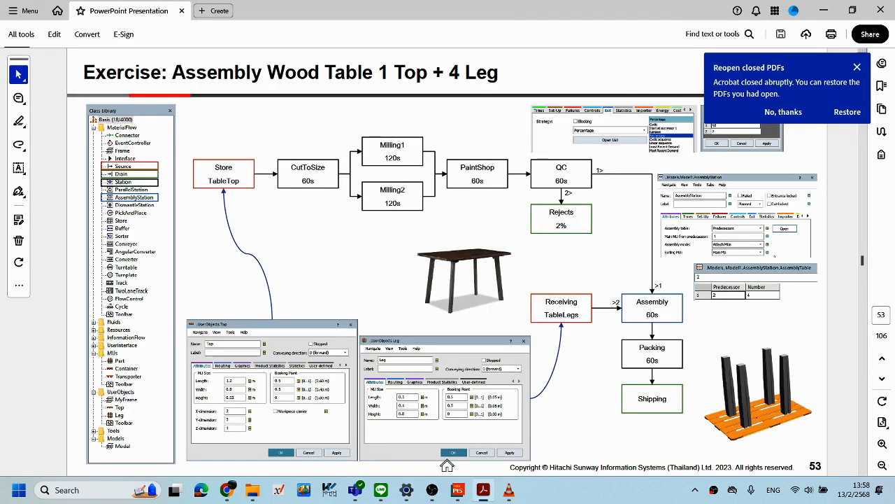
Step: Try to arrange the exercise PDF window beside the Plant Simulation window
click(849, 16)
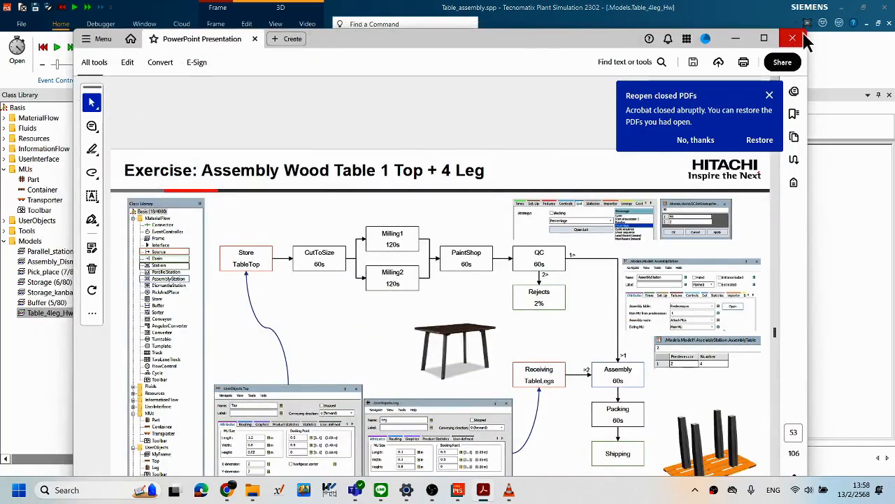
drag(806, 30, 615, 130)
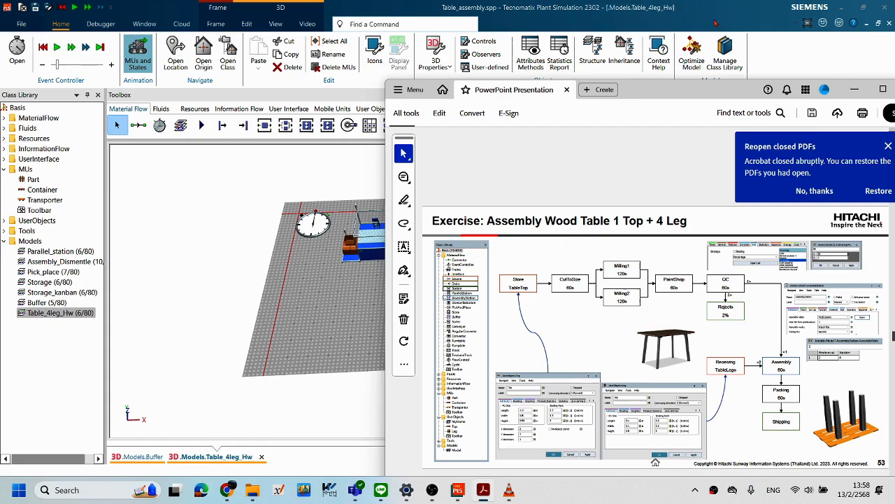
click(603, 91)
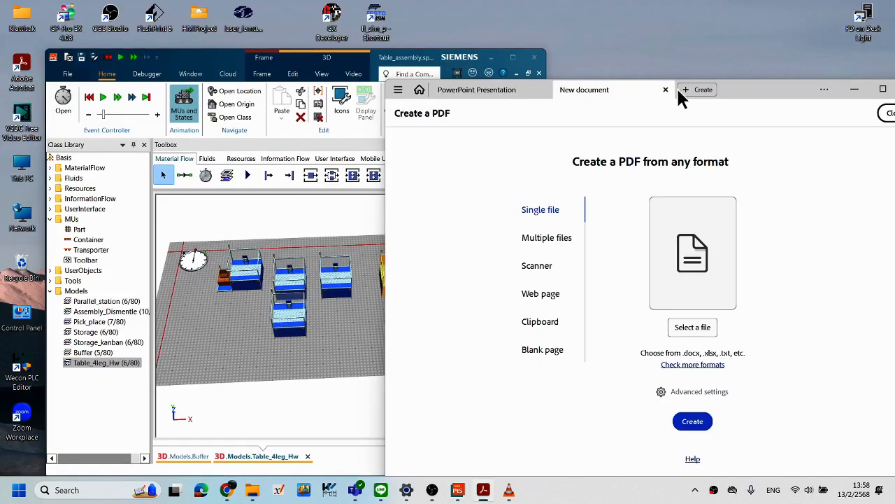
click(491, 89)
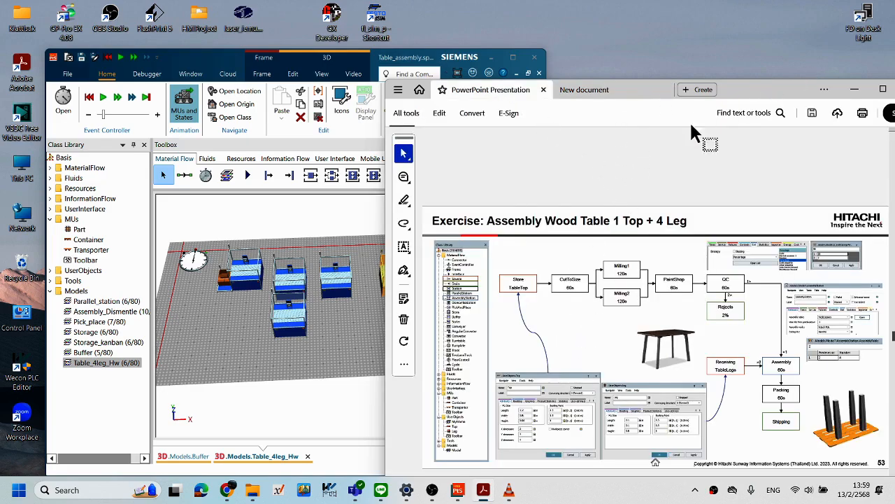
drag(742, 89, 793, 69)
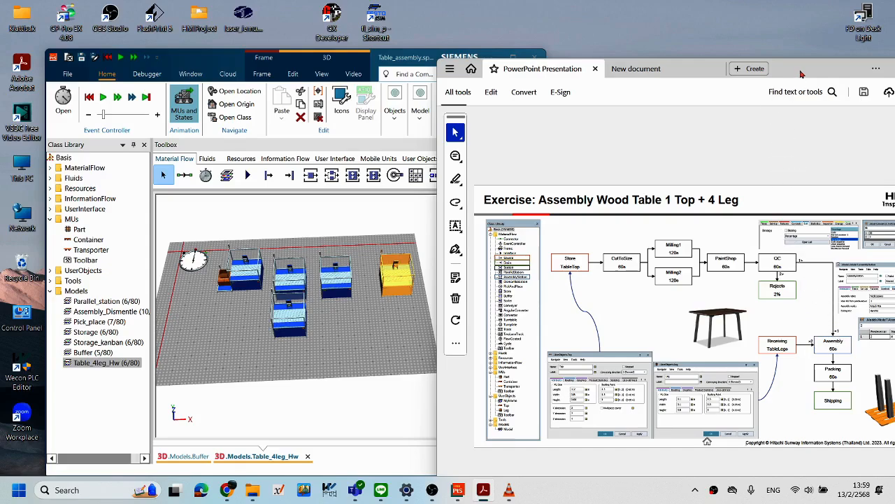
drag(792, 69, 778, 63)
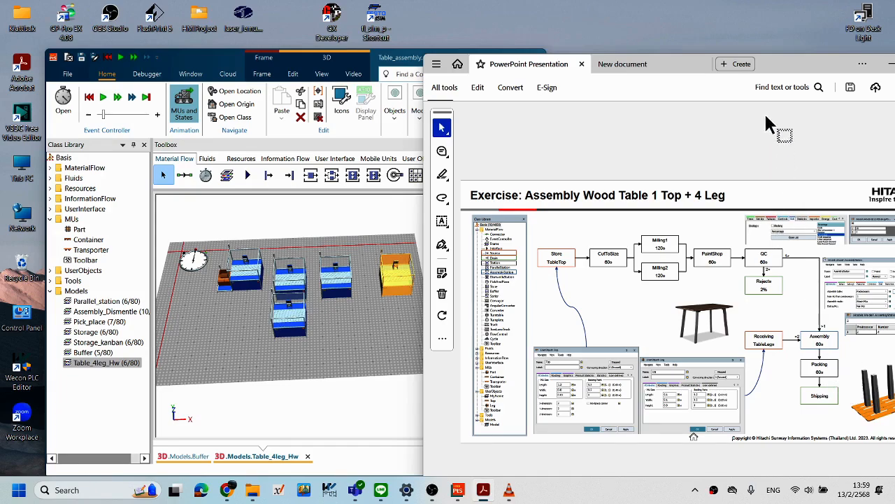
drag(771, 70, 593, 70)
click(745, 65)
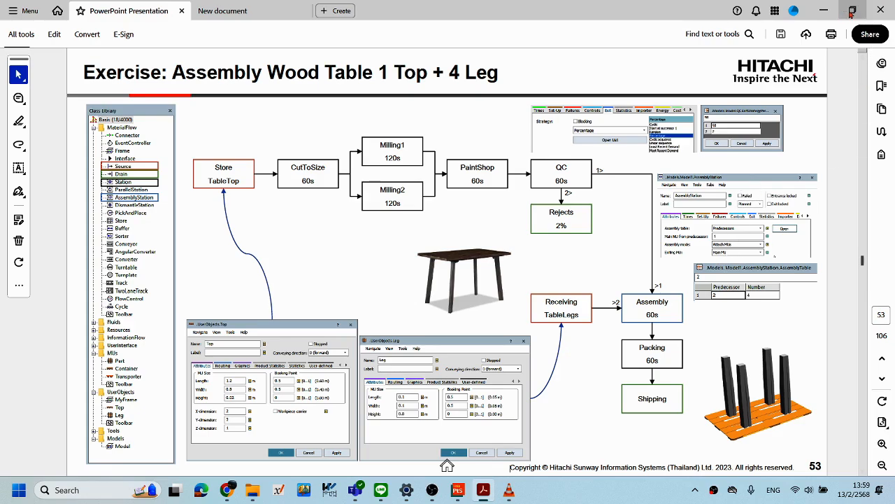
mouse_move(851, 13)
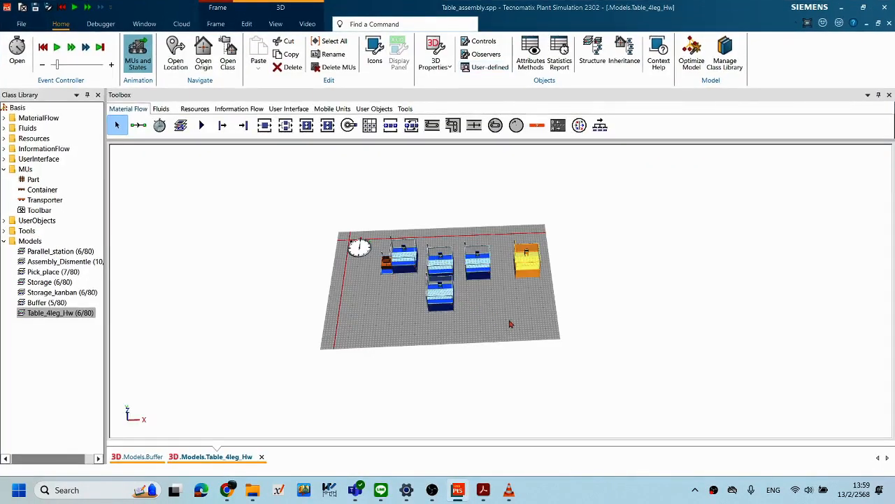
Step: Spread the source and five stations out along the line, separating the two parallel stations and leaving gaps between all objects
drag(529, 271, 607, 264)
drag(484, 270, 547, 265)
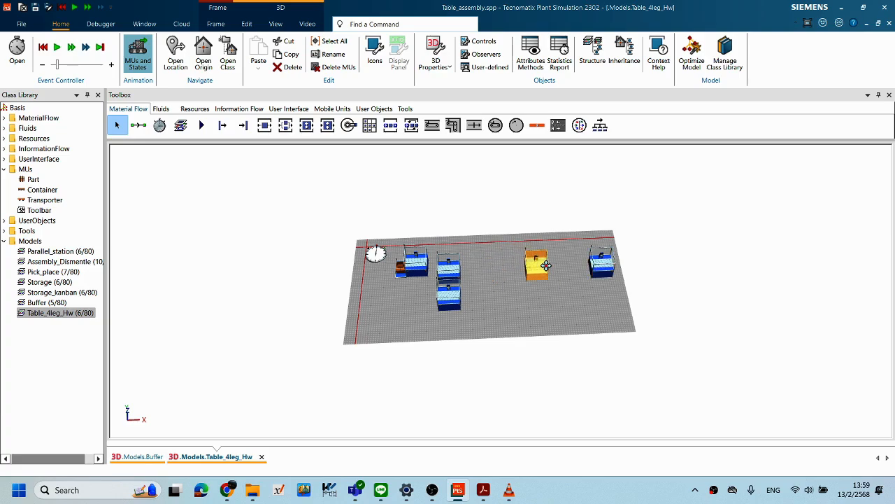
drag(447, 274, 459, 257)
drag(443, 296, 470, 294)
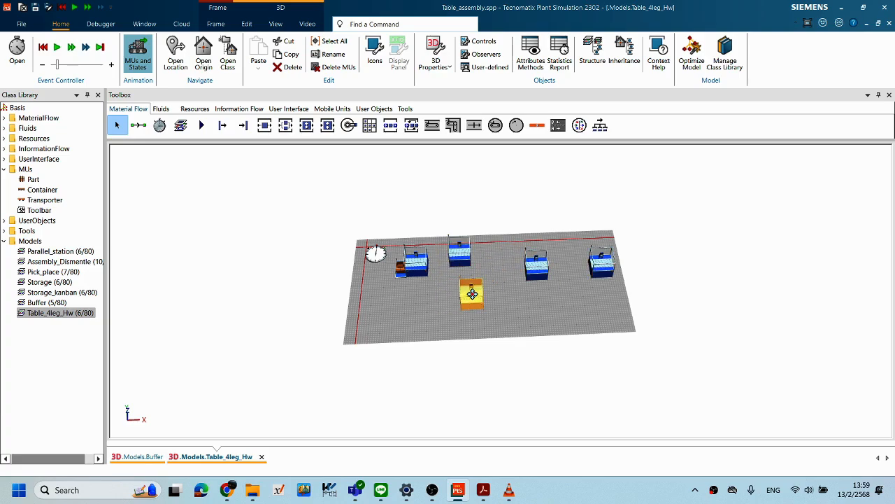
drag(462, 260, 474, 257)
drag(421, 266, 391, 272)
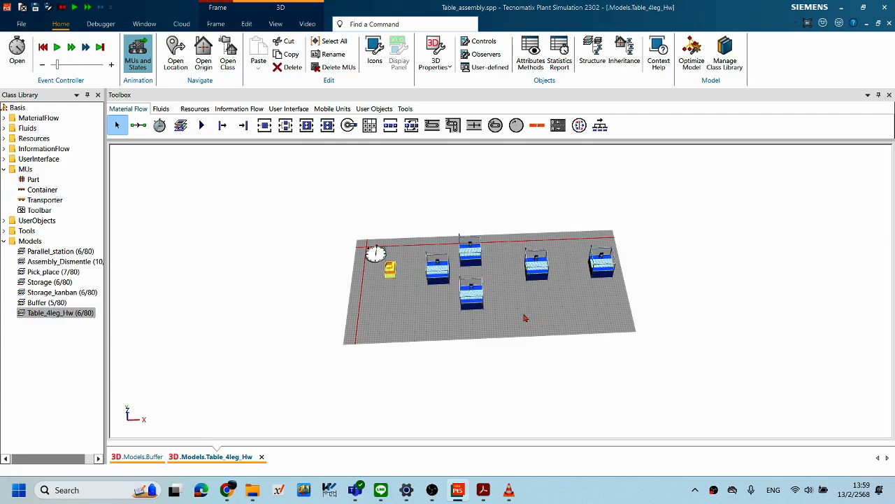
Step: Move the first station closer to the source and the last two stations of the row closer to the parallel pair
scroll(525, 319, up, 3)
scroll(526, 317, up, 2)
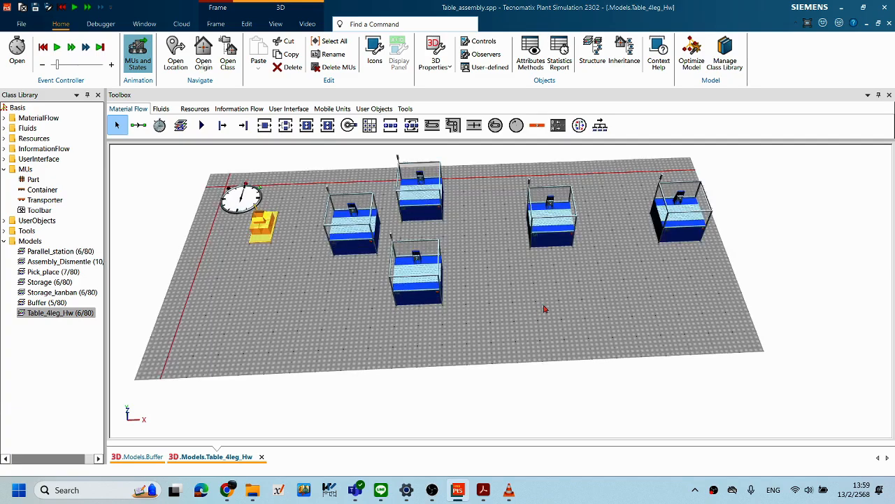
drag(545, 307, 561, 321)
drag(362, 232, 324, 225)
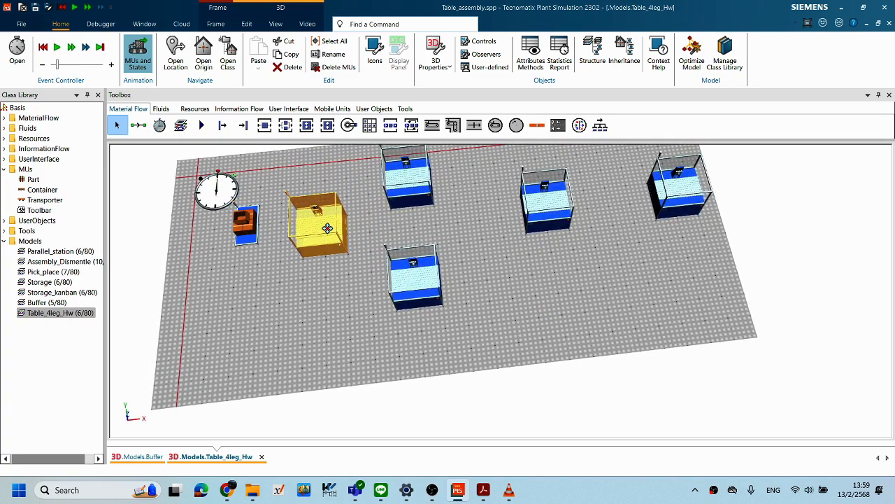
click(412, 280)
drag(558, 292, 545, 242)
drag(545, 211, 510, 209)
drag(673, 196, 608, 193)
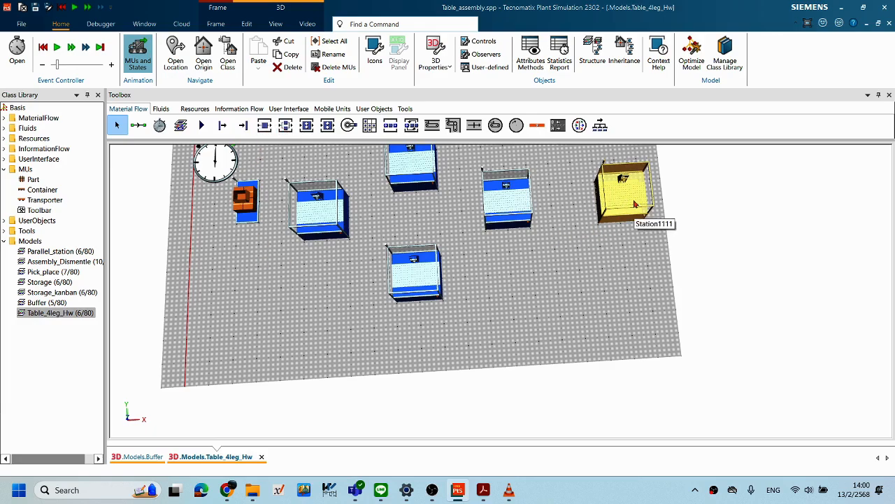
Step: Copy the last station of the row and place the copy in front of it, near the floor's far corner
drag(635, 205, 648, 293)
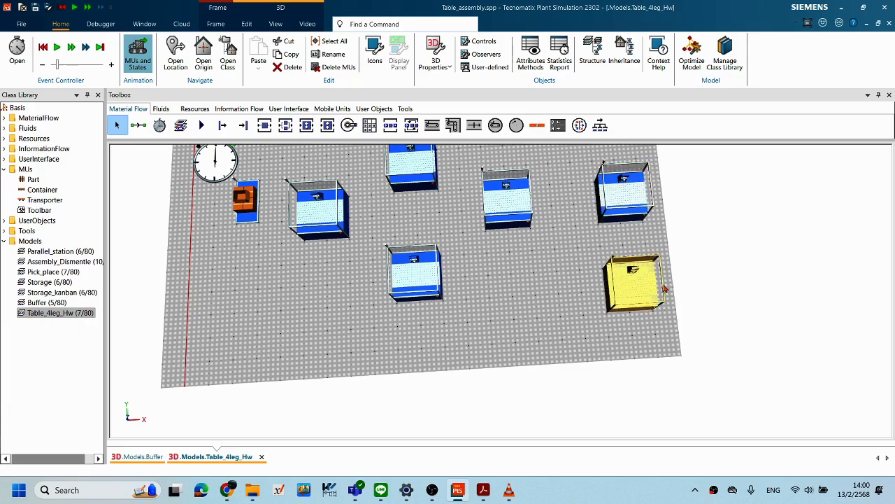
drag(614, 280, 729, 266)
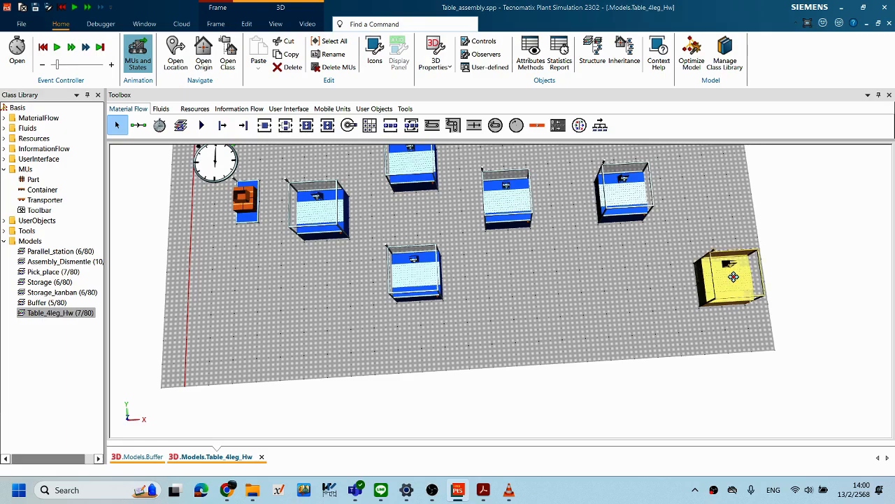
drag(736, 278, 715, 326)
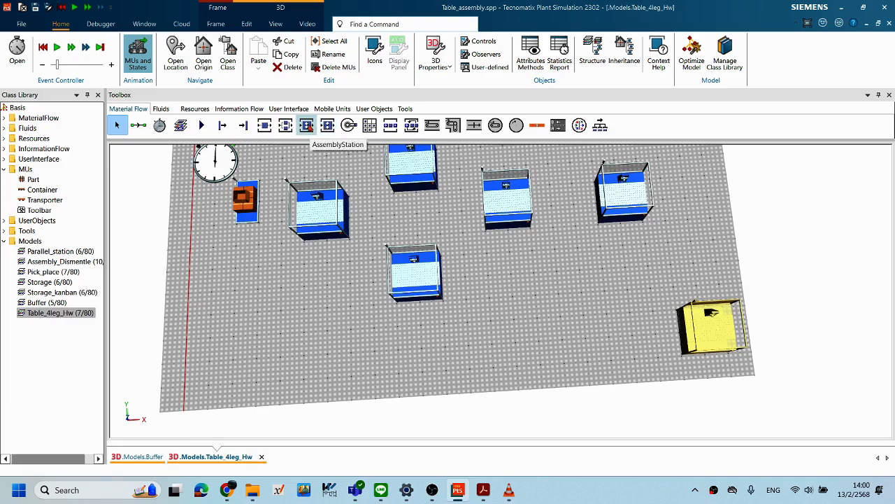
Step: Insert an AssemblyStation between the row's last station and its copy, and a second Source on the near side of it
drag(307, 125, 689, 266)
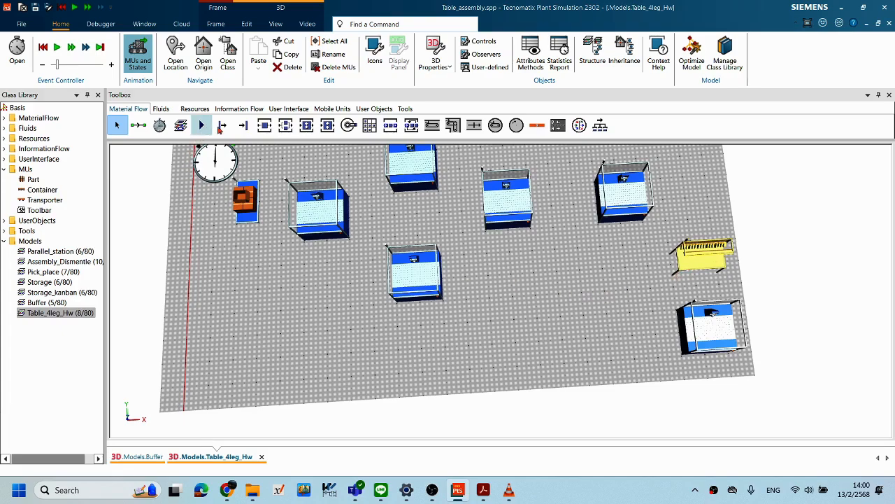
drag(221, 126, 590, 279)
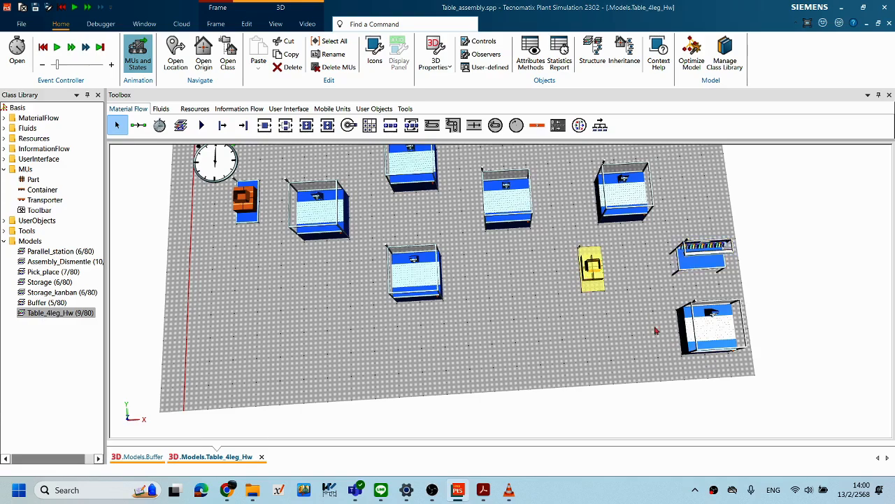
drag(600, 283, 580, 308)
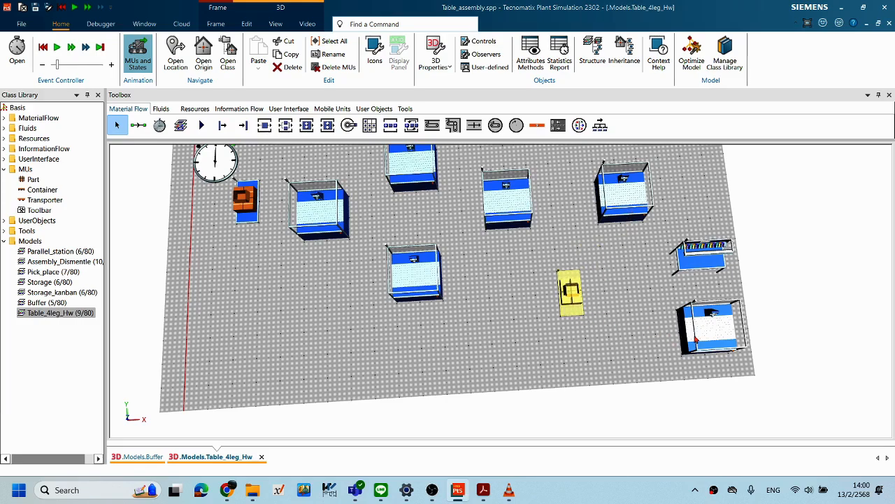
Step: Move the copied station, the AssemblyStation and the second source further forward to widen the gaps between them
drag(711, 335, 725, 416)
drag(710, 256, 714, 303)
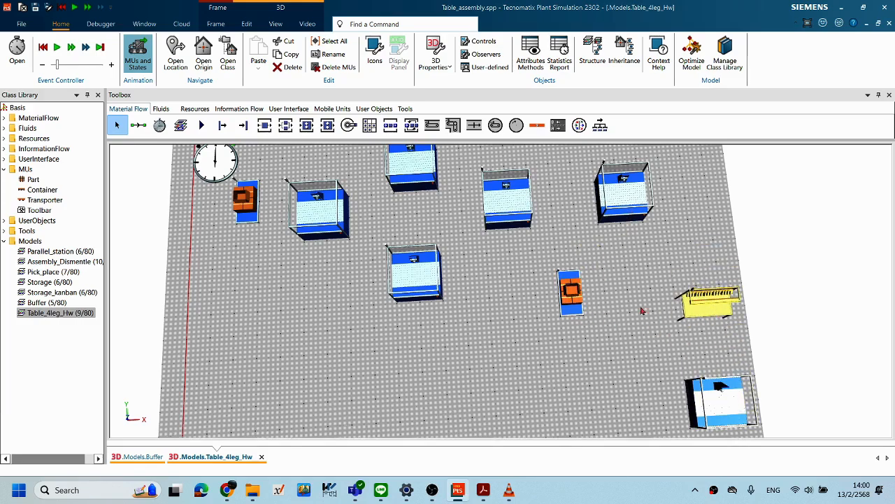
drag(579, 295, 594, 311)
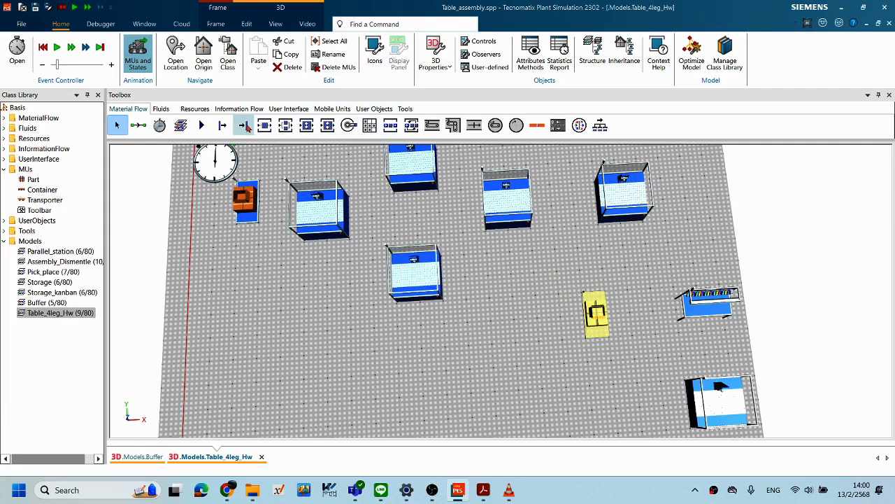
Step: Insert a Drain in front of the upper row's last station and reposition that station and the drain relative to each other
drag(246, 125, 640, 263)
drag(636, 195, 649, 196)
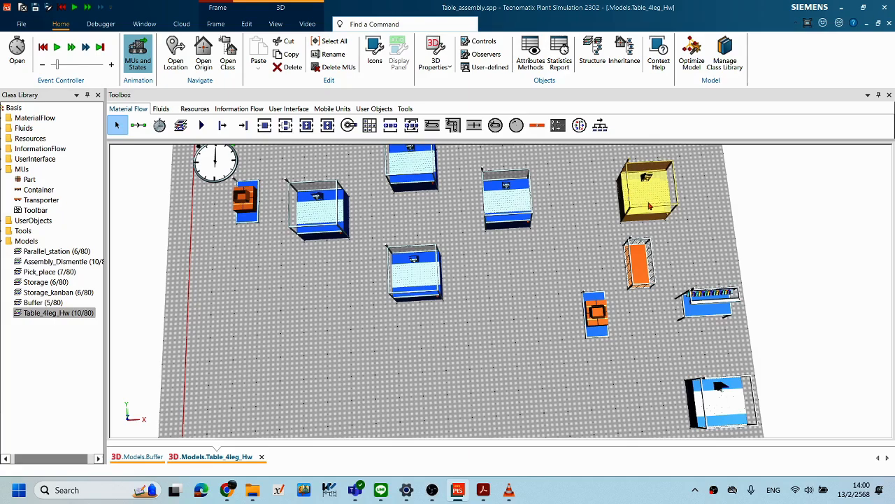
click(647, 263)
drag(654, 210, 640, 217)
scroll(684, 313, down, 2)
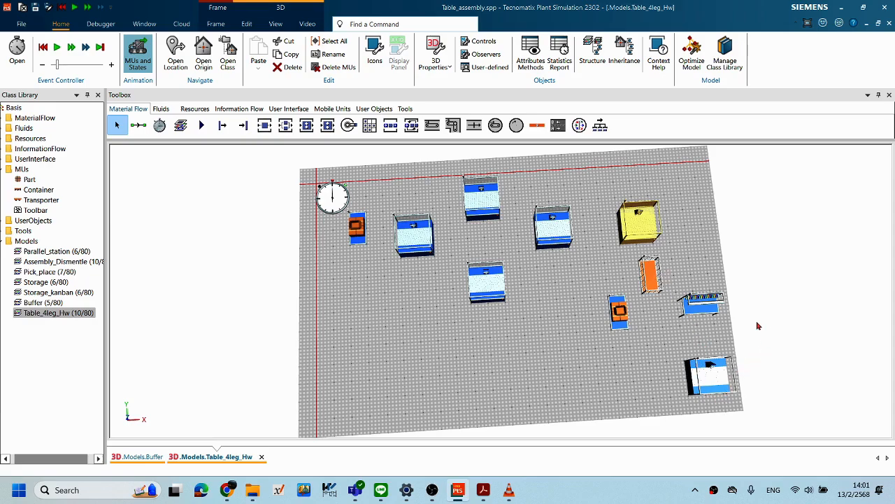
Step: Insert a second Drain in front of the station that follows the AssemblyStation
scroll(761, 324, down, 1)
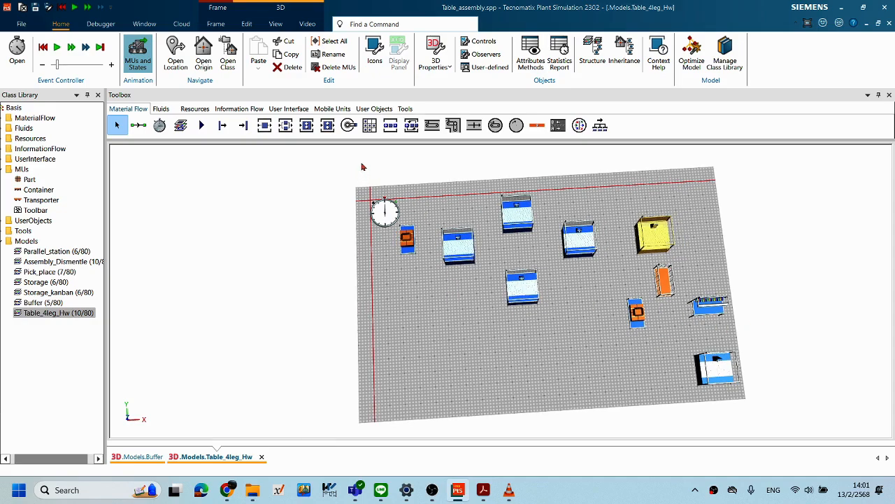
drag(243, 125, 245, 155)
drag(388, 299, 736, 416)
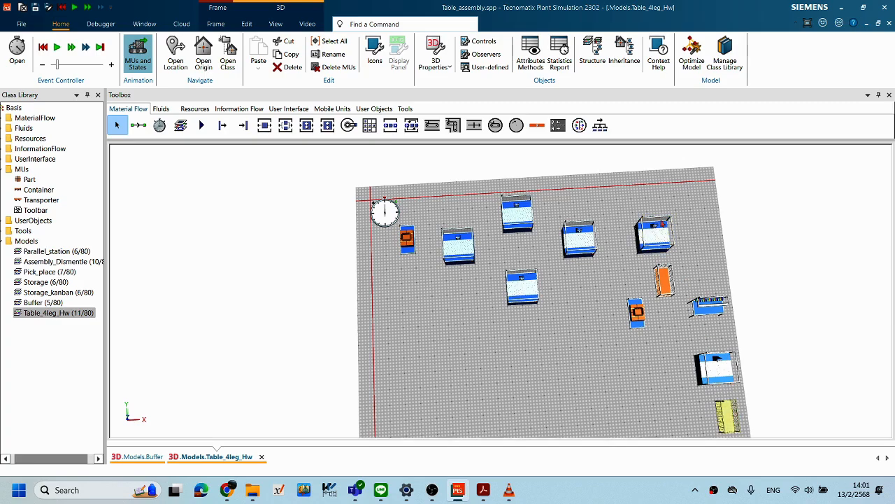
Step: Shift the upper row's last station, and move the AssemblyStation, the station following it and the final drain further out along the floor
drag(747, 247, 693, 260)
drag(589, 217, 602, 213)
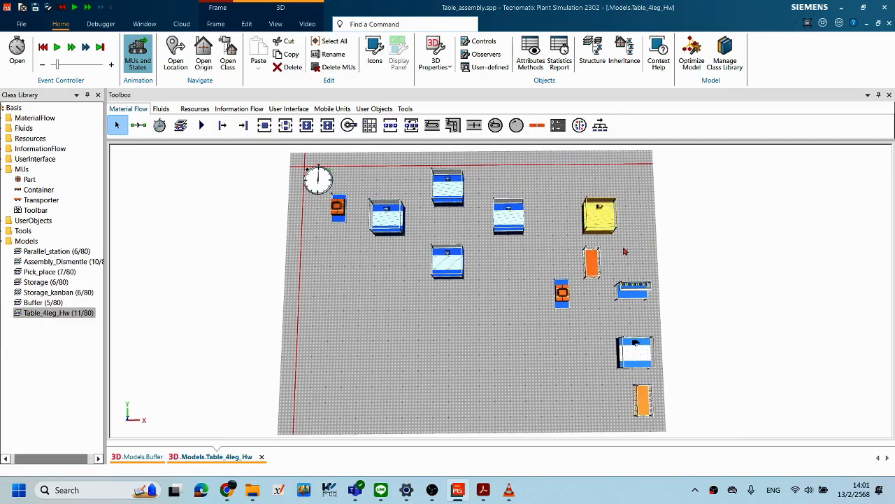
drag(640, 288, 685, 288)
drag(636, 350, 668, 351)
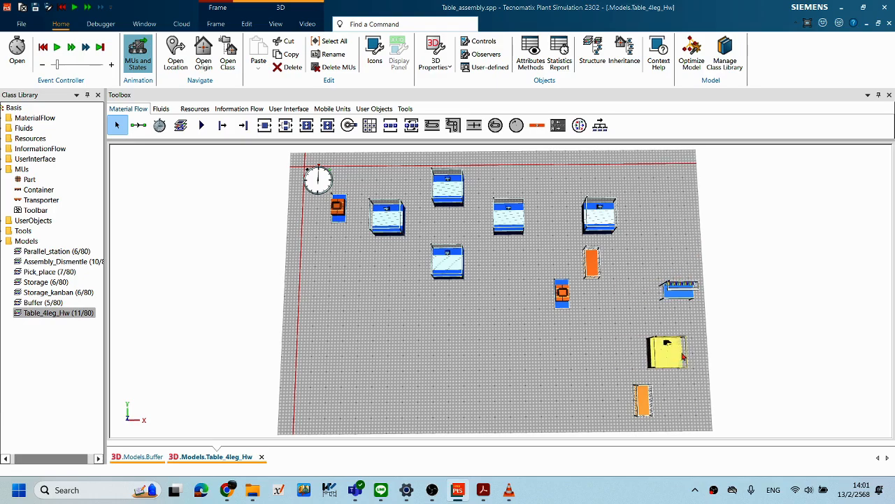
drag(651, 418, 681, 418)
click(683, 350)
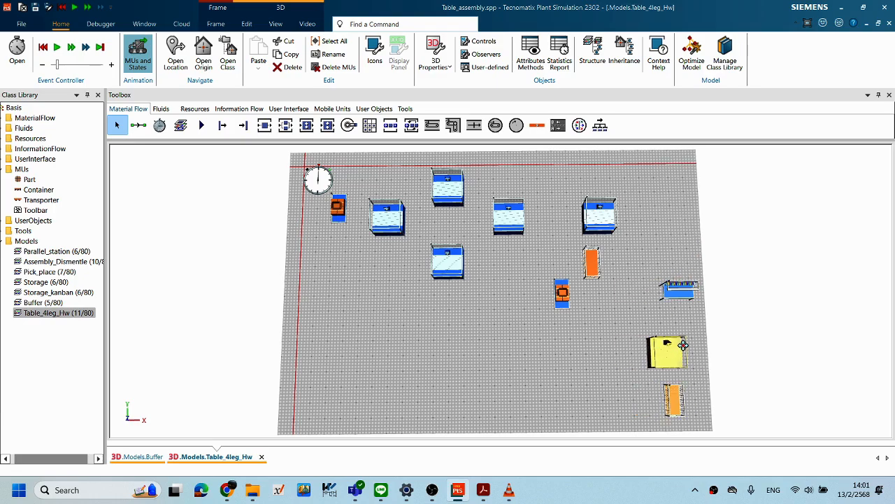
drag(686, 352, 702, 352)
drag(681, 411, 696, 411)
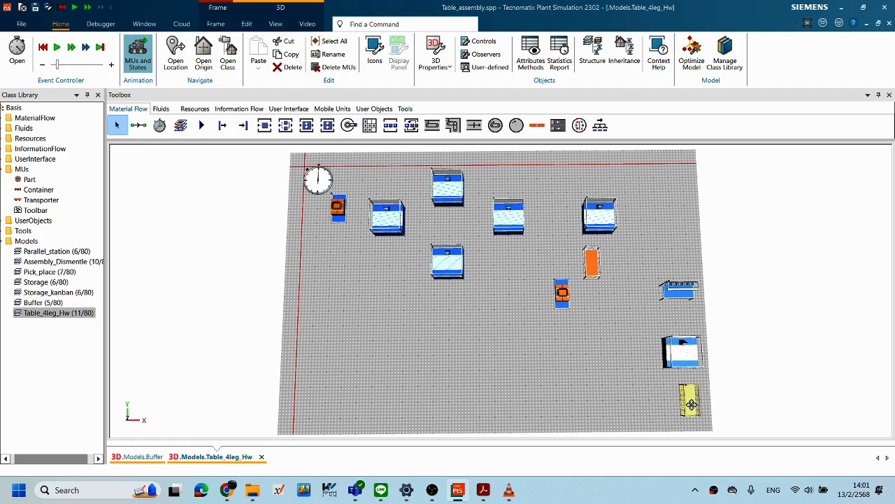
Step: Position the second source in front of the first drain, level with the AssemblyStation
drag(560, 290, 591, 307)
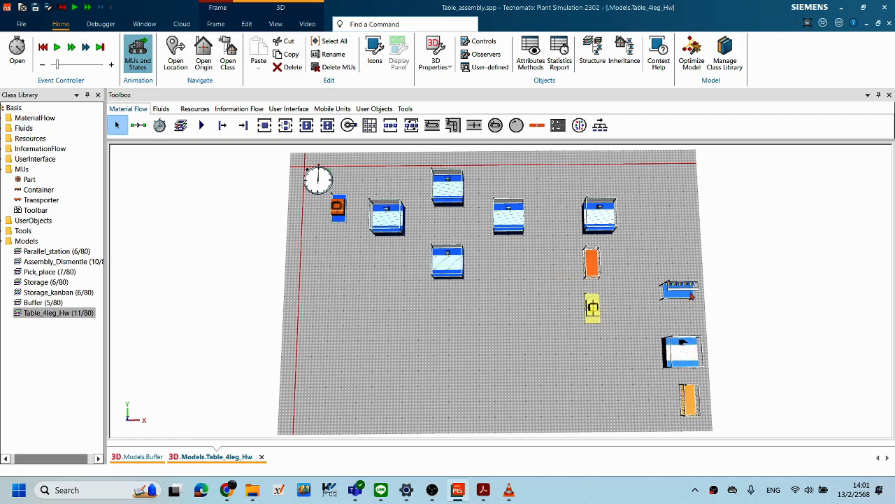
click(674, 301)
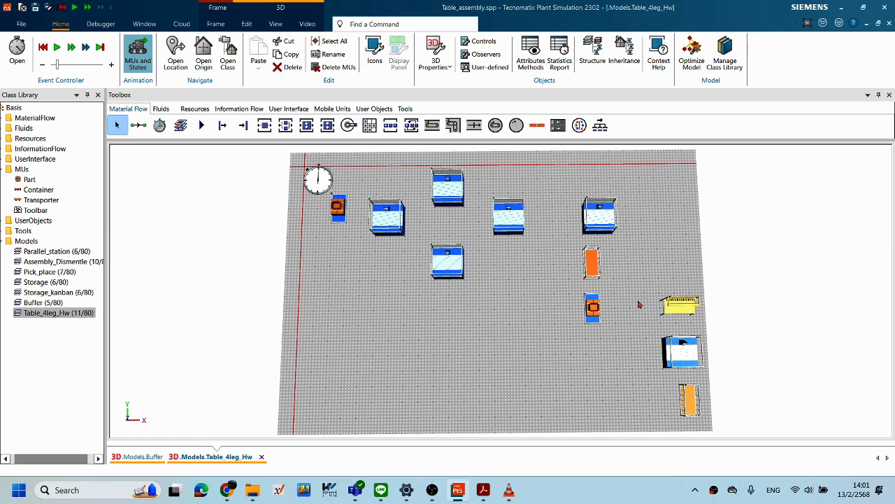
drag(591, 316, 606, 316)
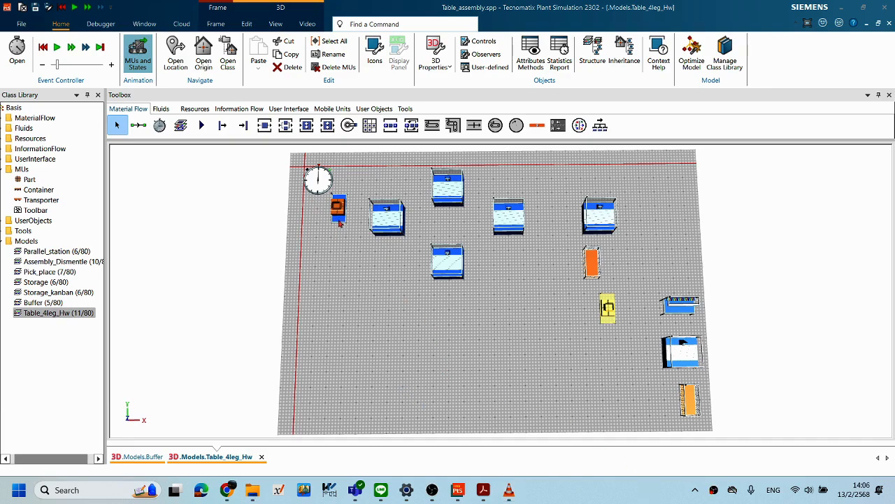
click(340, 218)
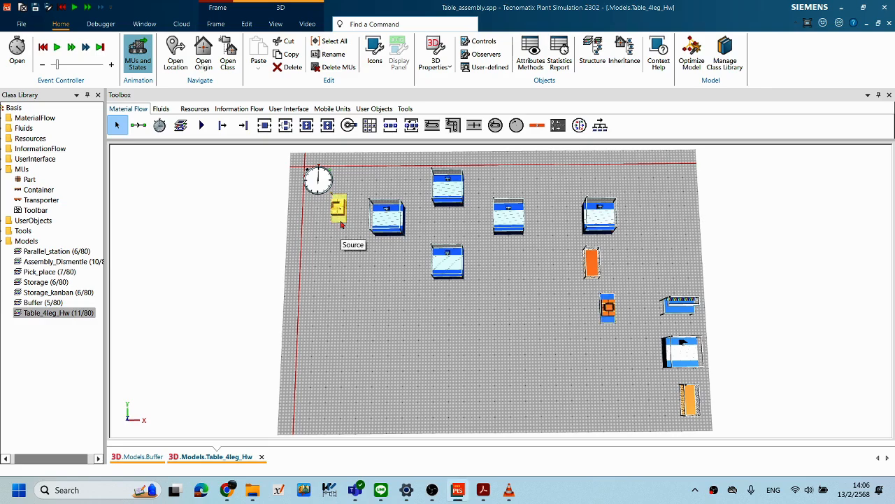
right_click(338, 219)
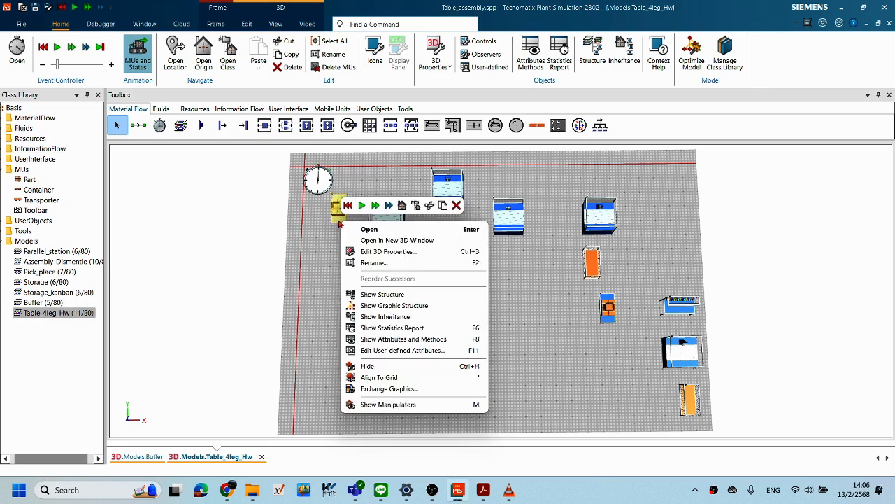
click(369, 229)
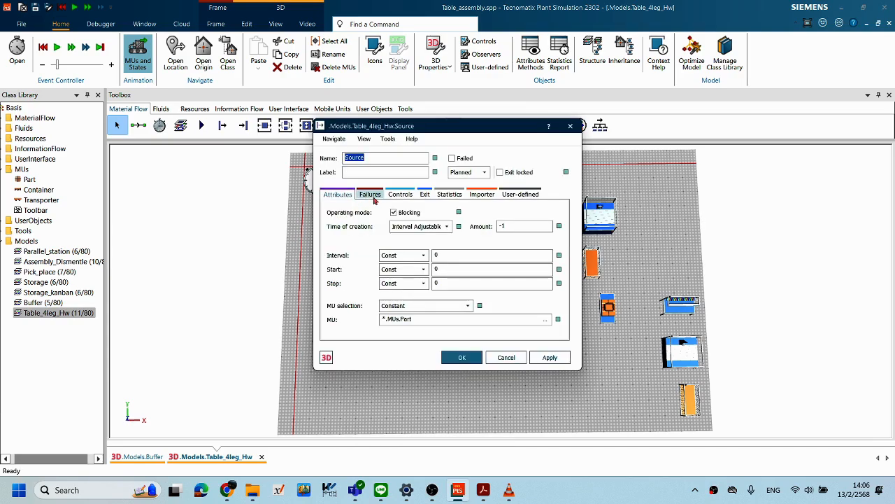
drag(428, 132, 451, 133)
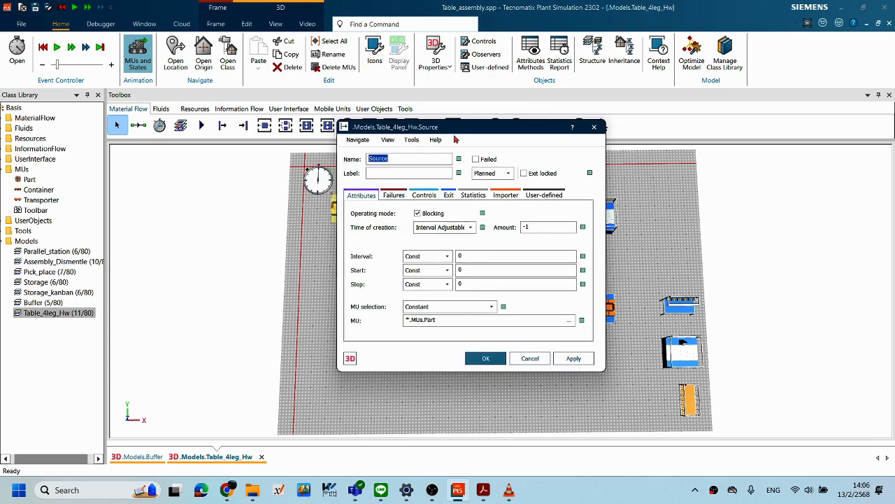
click(537, 362)
Step: Rename the first source as SourceTop
right_click(342, 217)
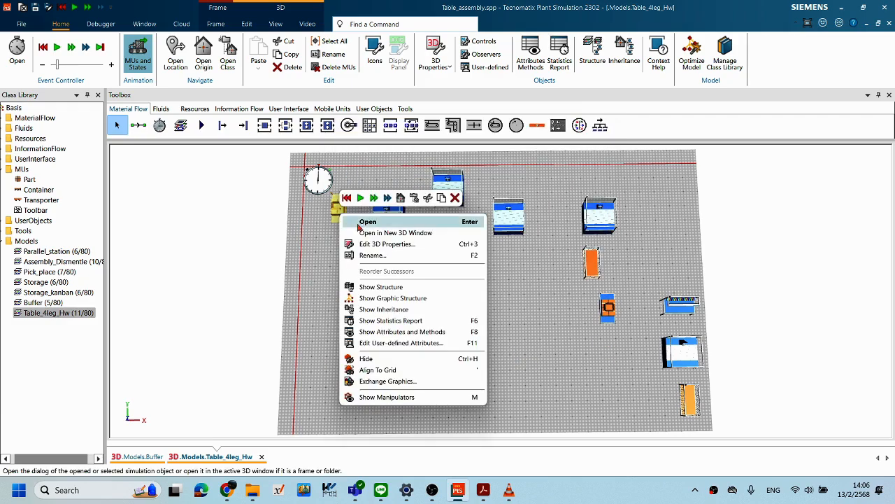
click(378, 254)
drag(434, 212, 402, 270)
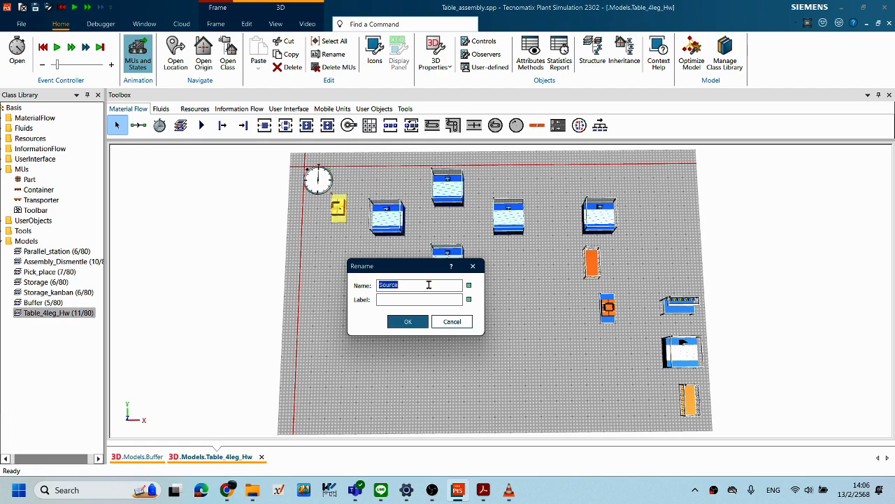
key(Right)
text(Top)
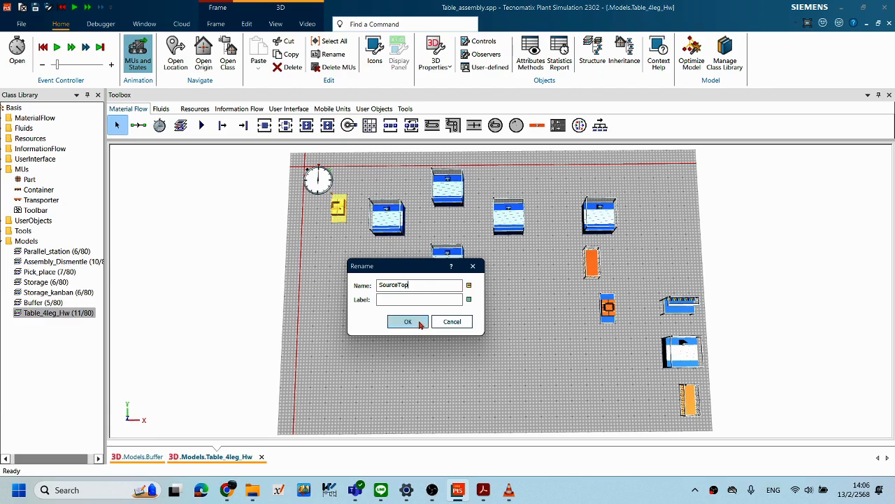
click(420, 325)
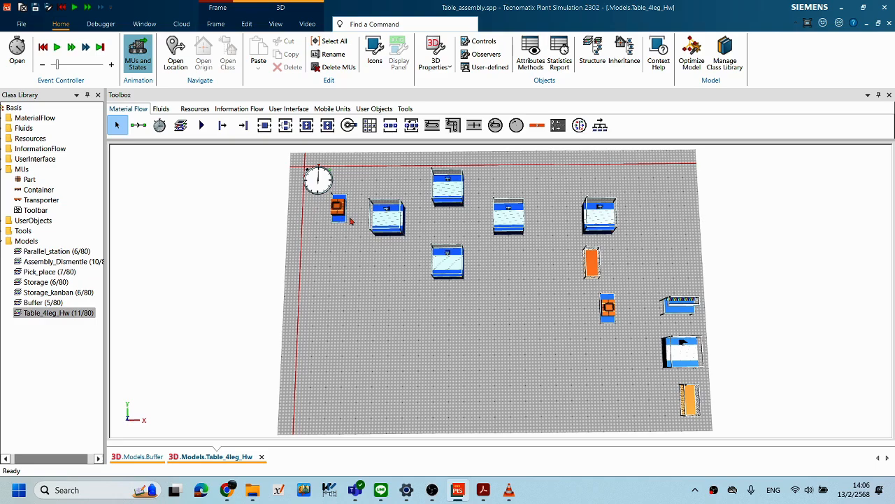
right_click(396, 231)
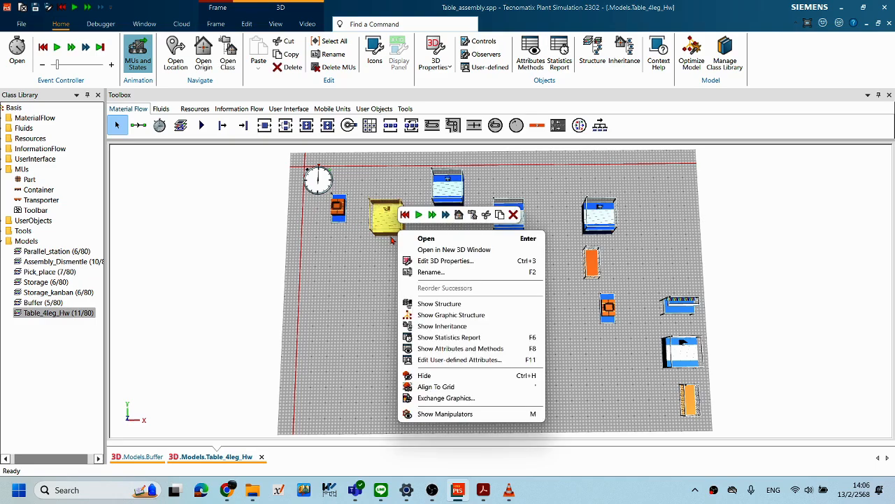
click(390, 242)
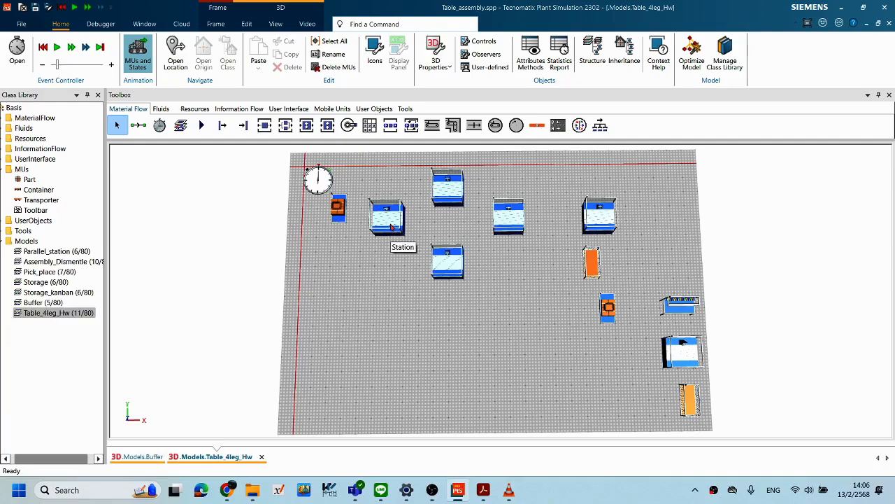
right_click(392, 225)
click(444, 284)
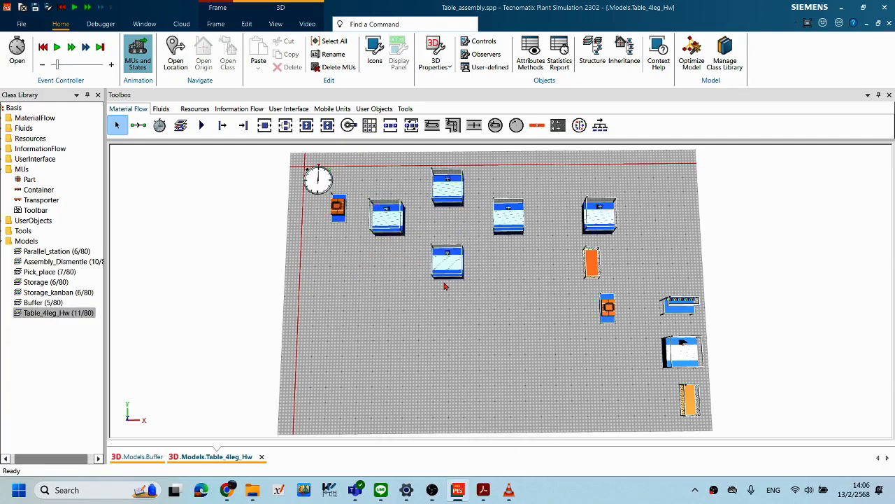
Step: Rename the second source, in front of the first drain, as SourceLeg
click(606, 320)
right_click(607, 309)
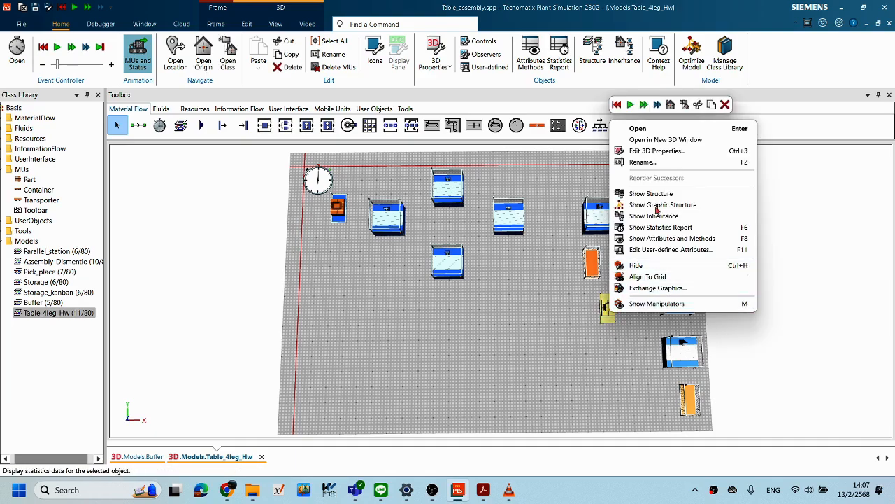
click(640, 163)
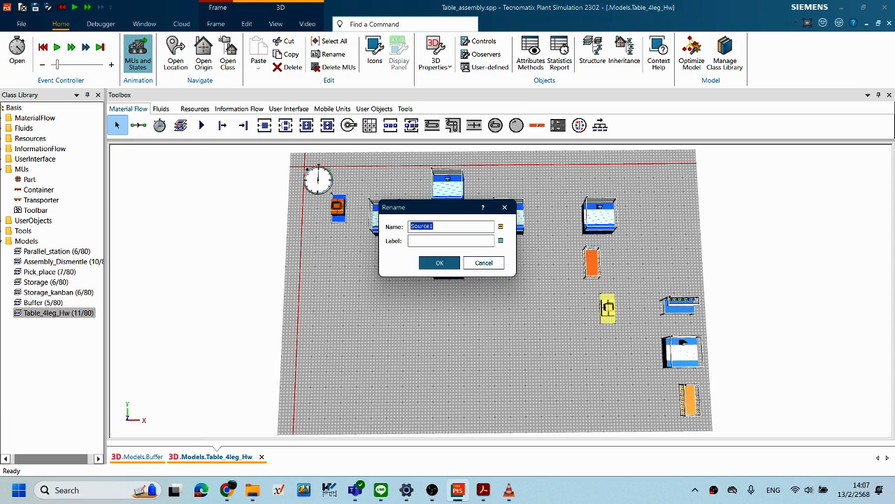
text(SourceLeg)
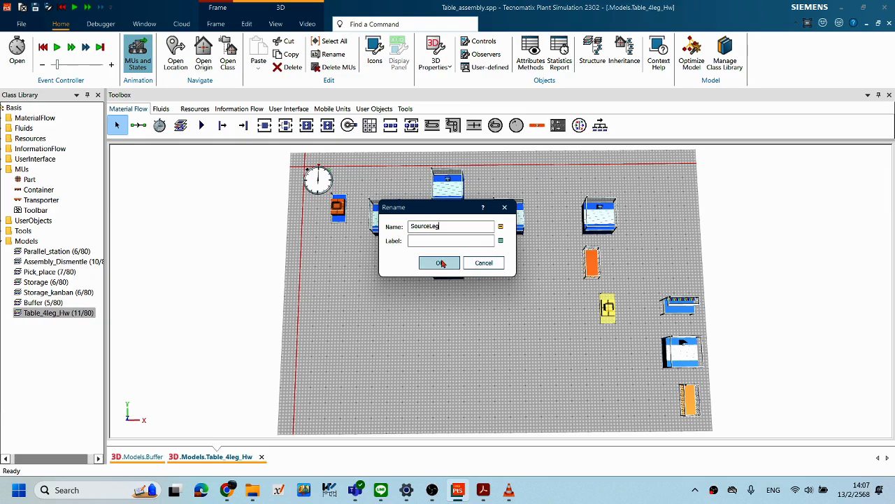
click(439, 263)
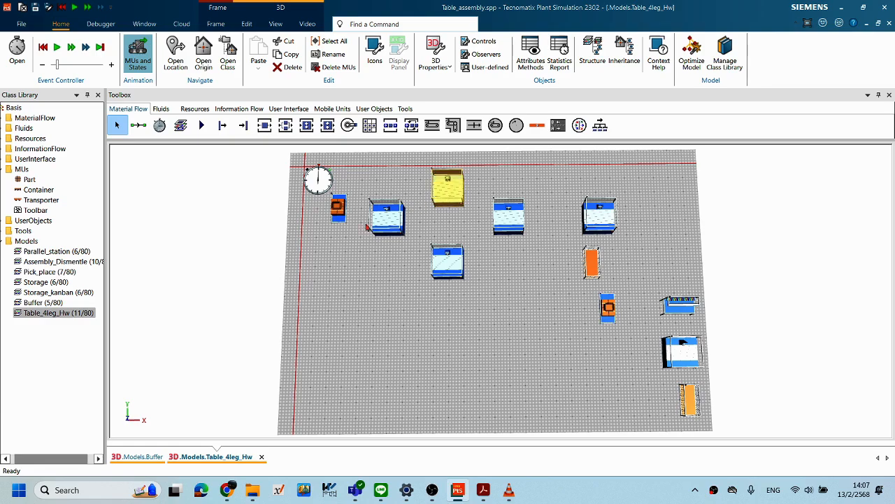
Step: Rename the first station after SourceTop as CuttoSize
right_click(392, 225)
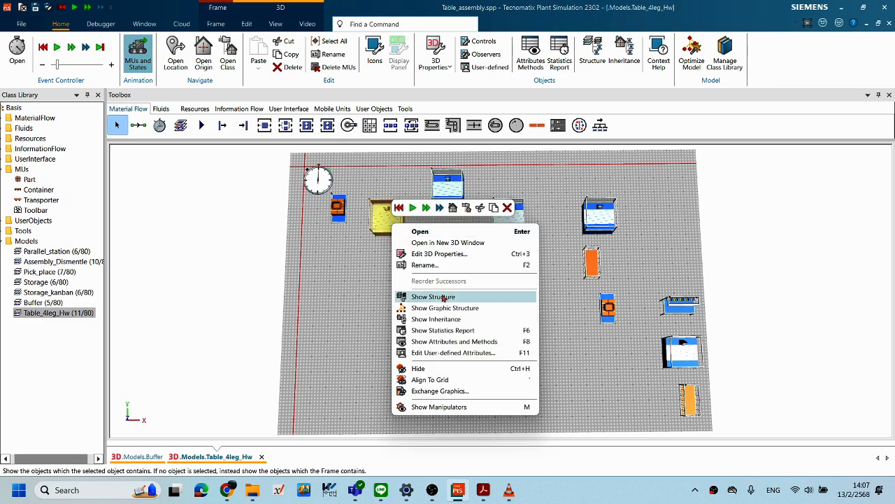
click(430, 266)
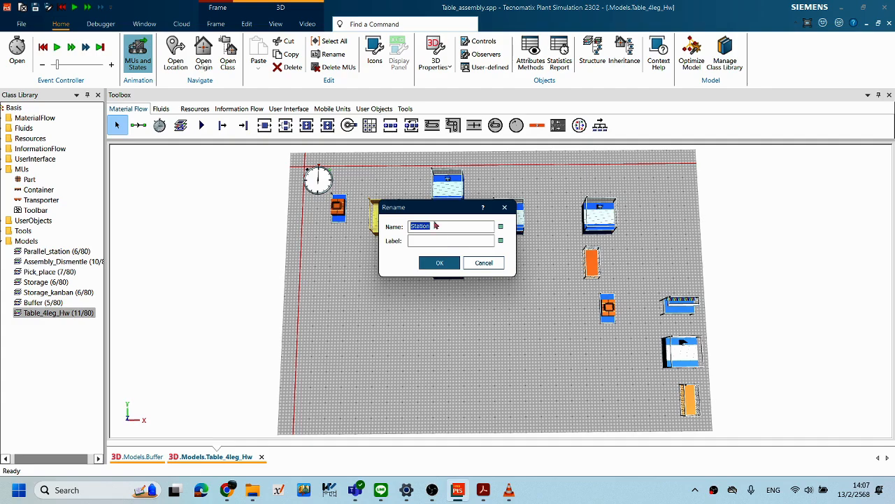
drag(443, 258, 570, 238)
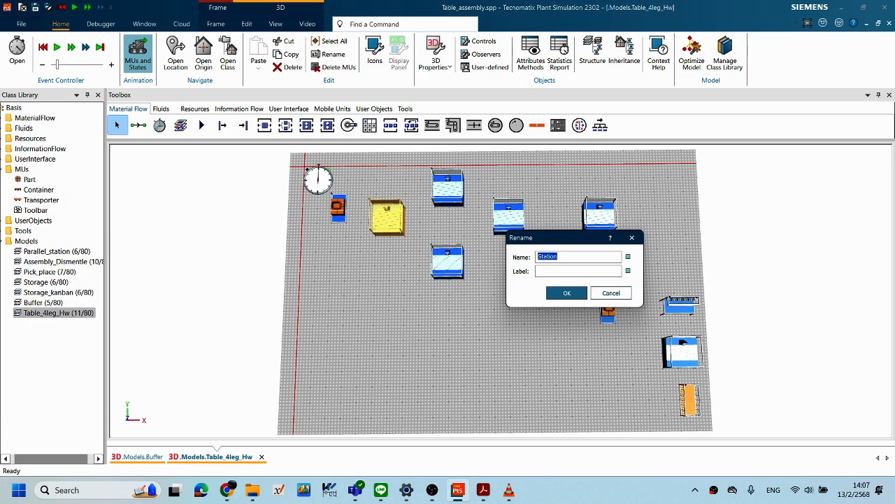
text(CuttoSize)
click(548, 257)
text(_)
key(BackSpace)
click(566, 293)
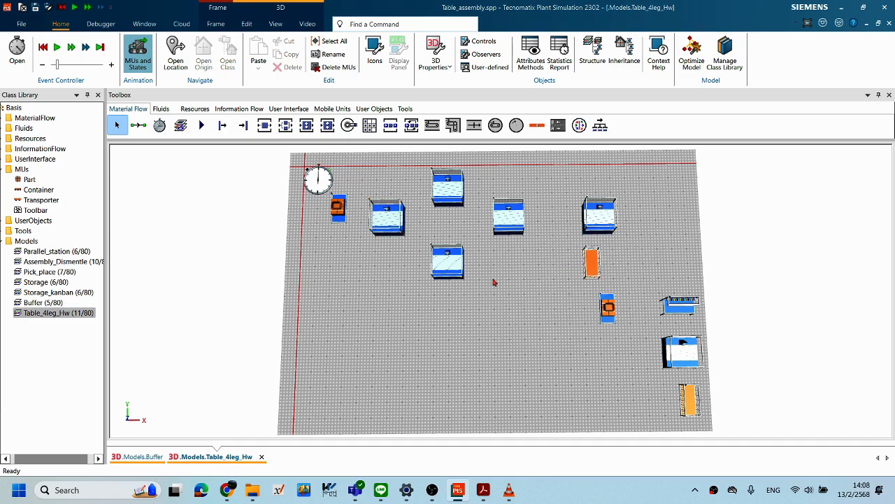
Step: Rename the rear one of the two parallel stations following the first station as Milling1
right_click(448, 200)
click(481, 238)
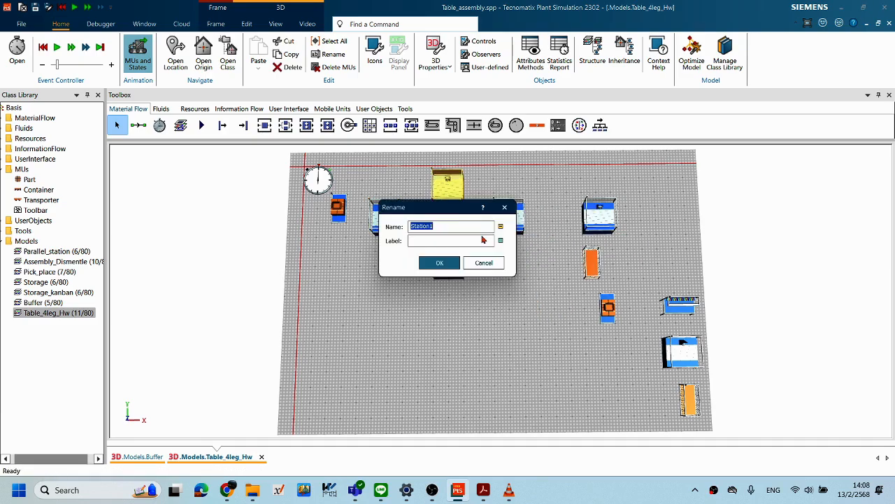
drag(392, 229, 392, 230)
text(Milling1)
click(431, 264)
Step: Rename the front one of the two parallel stations as Milling2
click(450, 266)
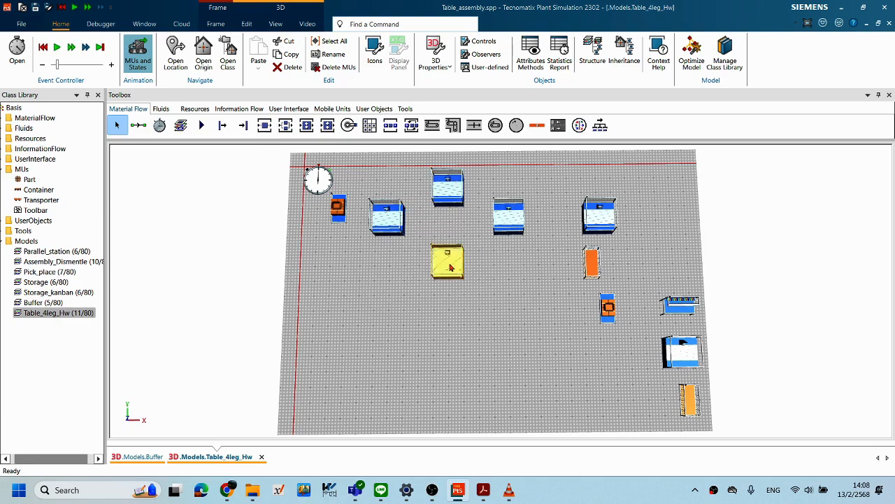
right_click(450, 266)
click(499, 306)
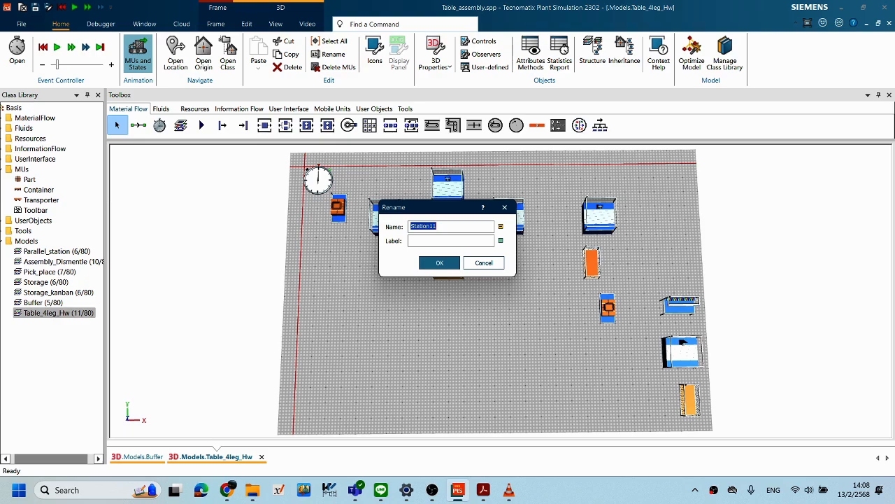
text(Milling2)
click(448, 267)
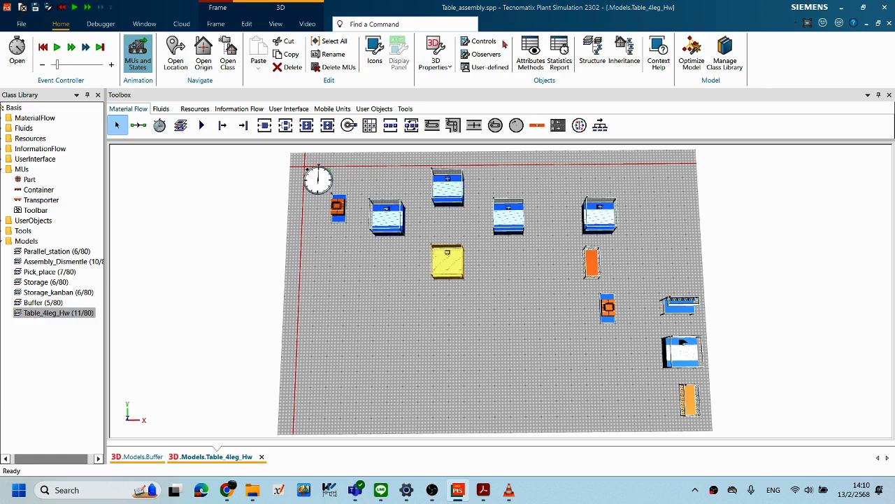
Step: Rename the station that follows the two milling stations as PaintShop
click(510, 227)
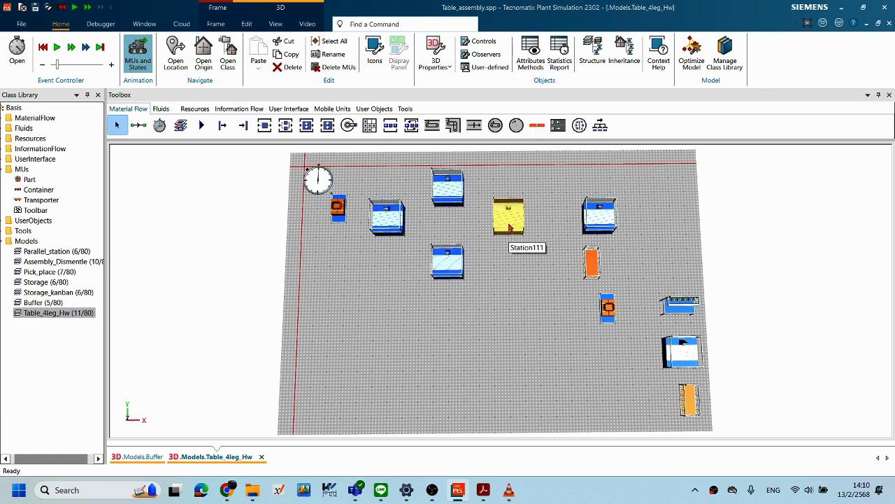
right_click(510, 226)
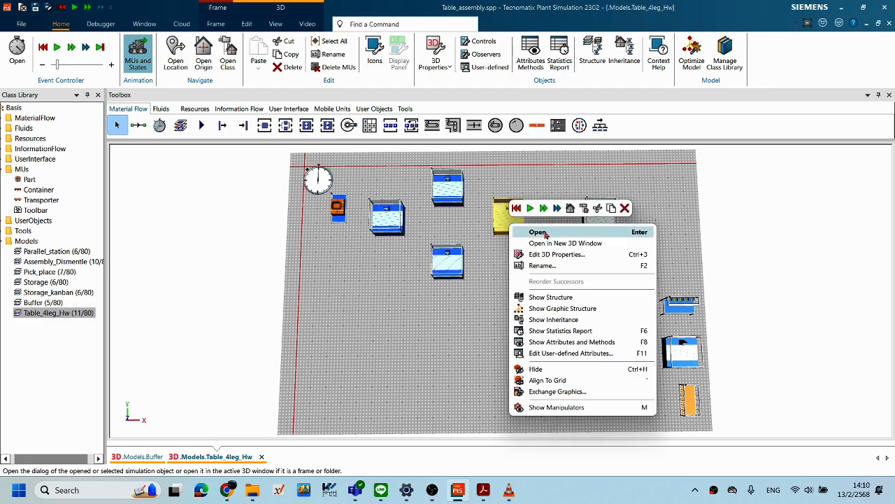
click(565, 265)
drag(451, 213, 550, 301)
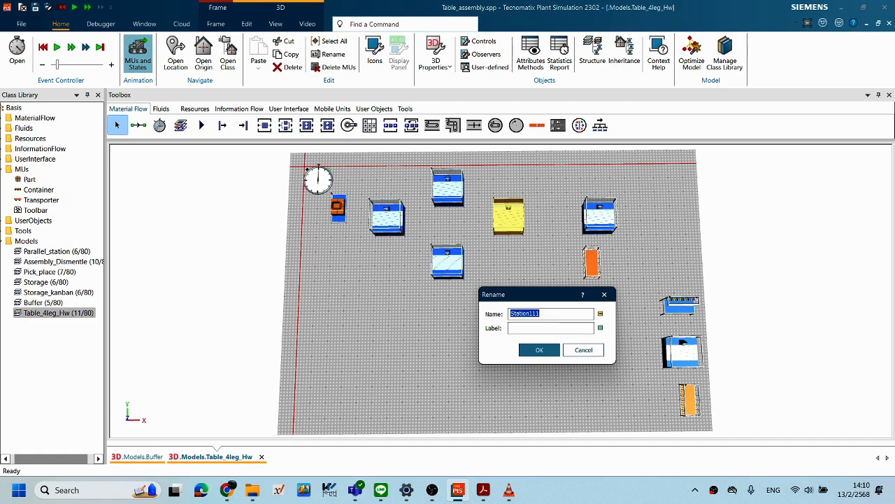
text(PaintShop)
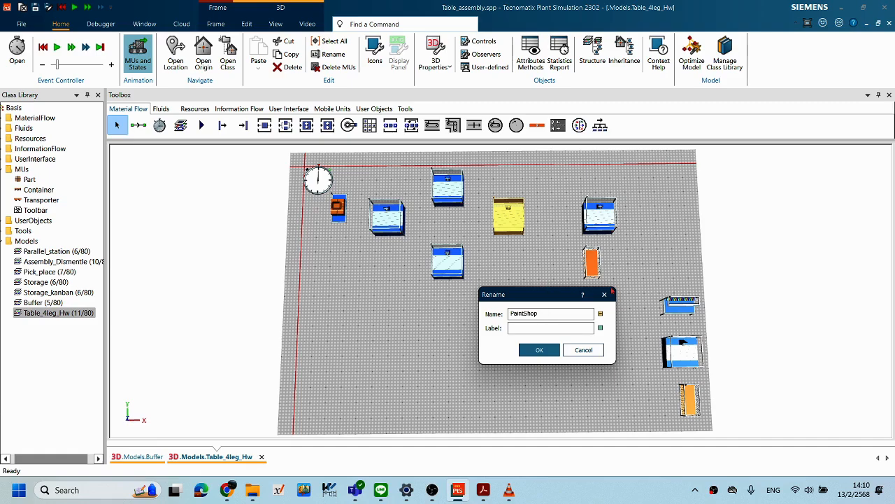
click(553, 350)
Step: Rename the station after PaintShop, behind the first drain, as M5
right_click(598, 219)
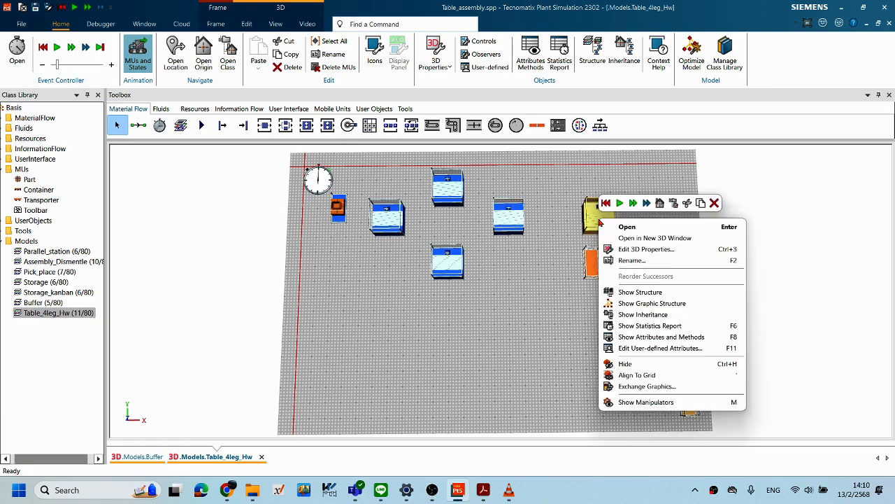
click(631, 260)
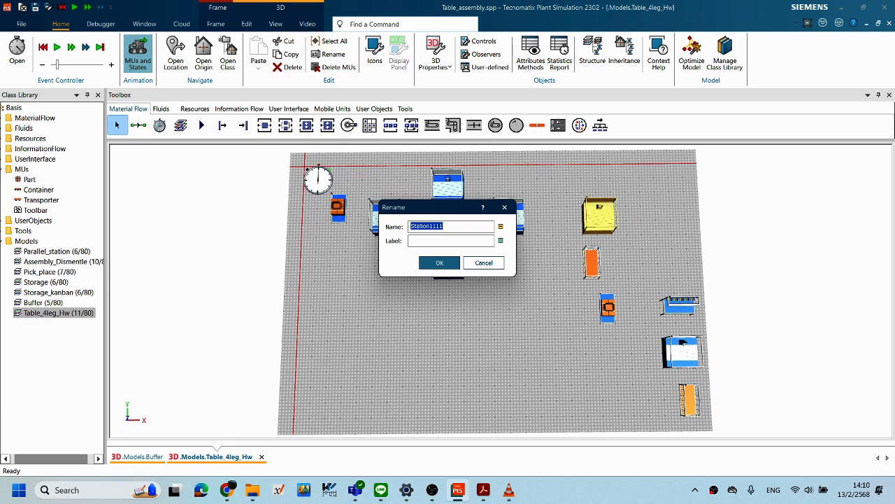
text(M5)
click(454, 266)
click(643, 266)
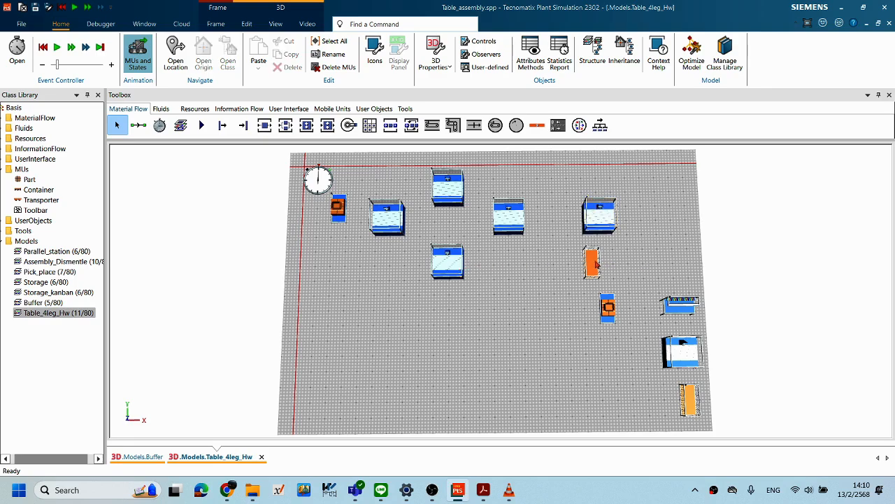
Step: Shift the first drain into line with the station behind it and the leg source, and rename it as NG
drag(595, 263, 611, 266)
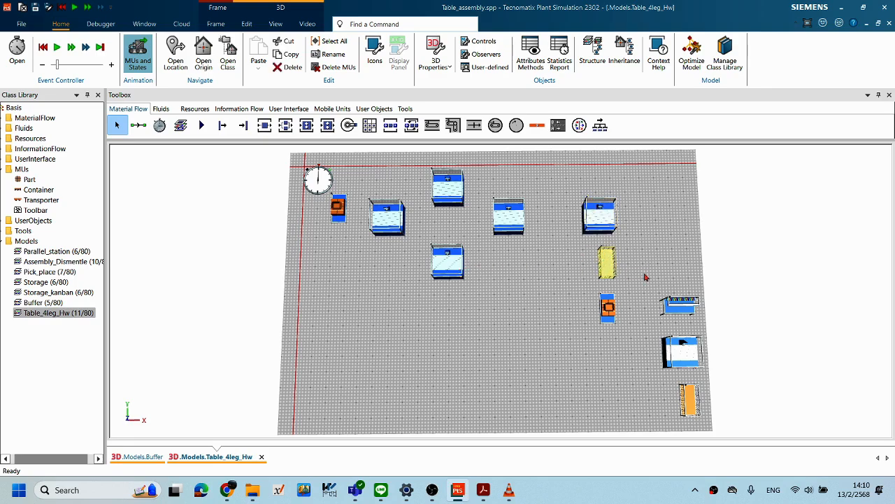
right_click(604, 260)
click(633, 302)
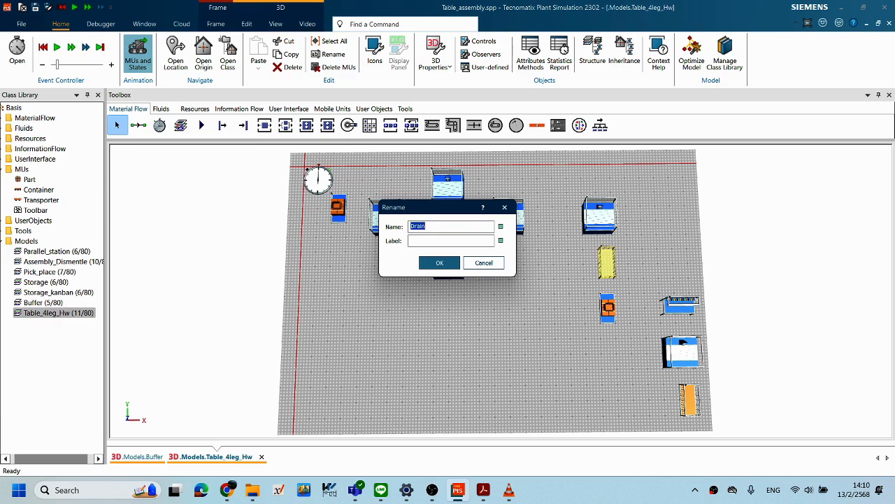
text(NG)
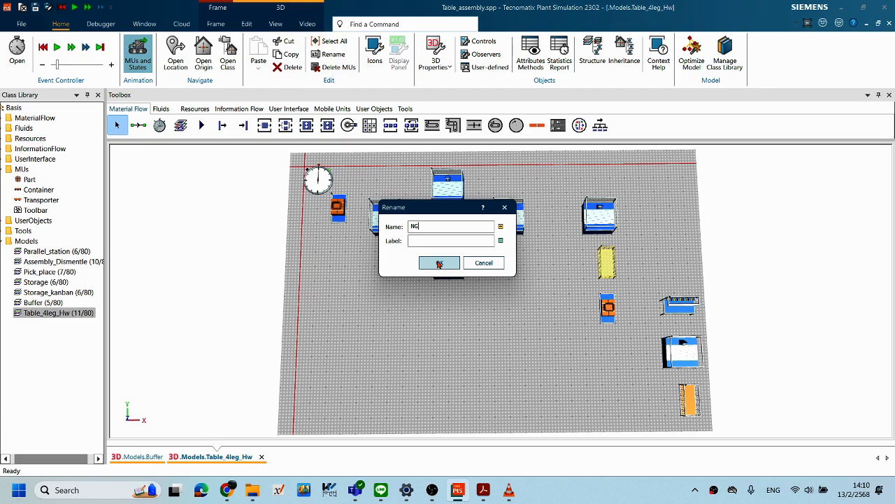
click(439, 263)
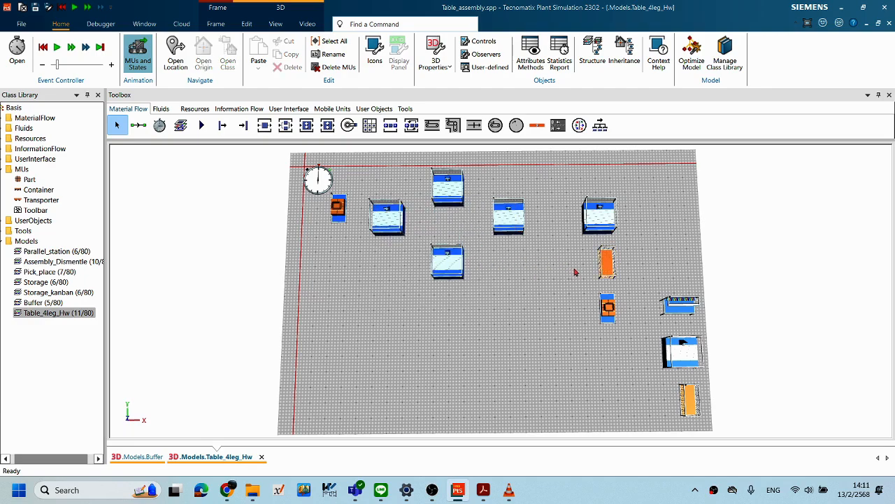
click(613, 264)
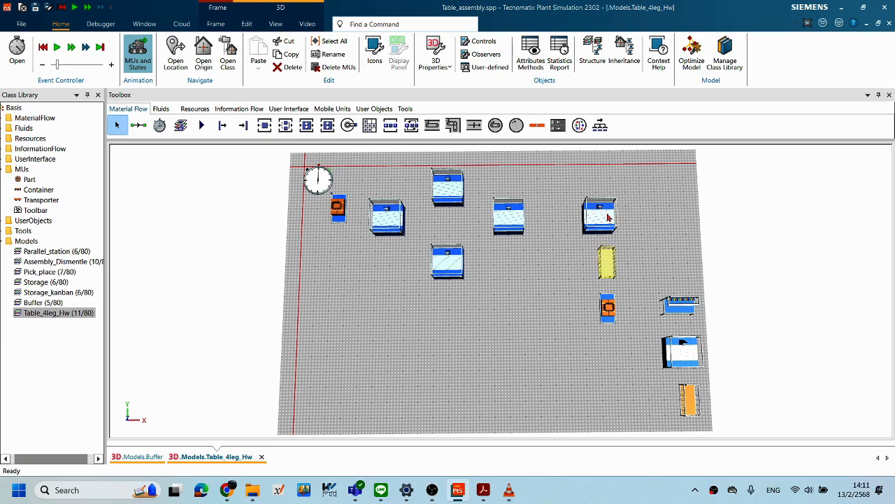
click(612, 314)
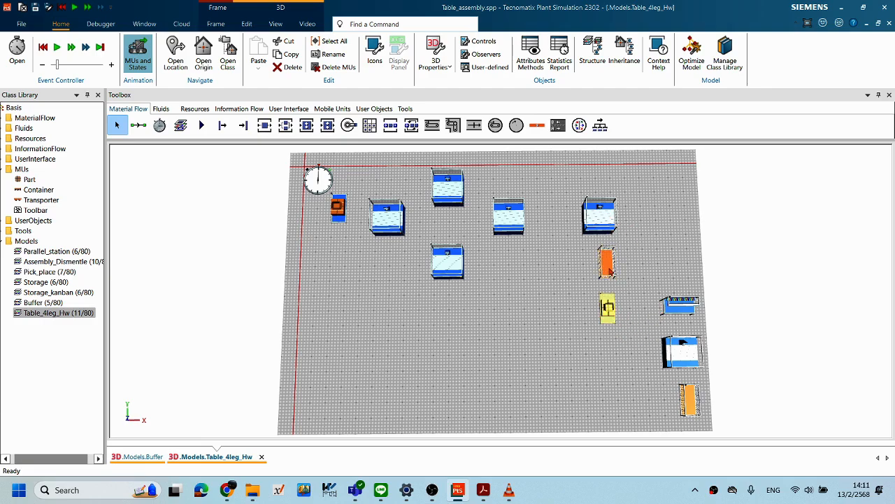
right_click(608, 311)
click(589, 355)
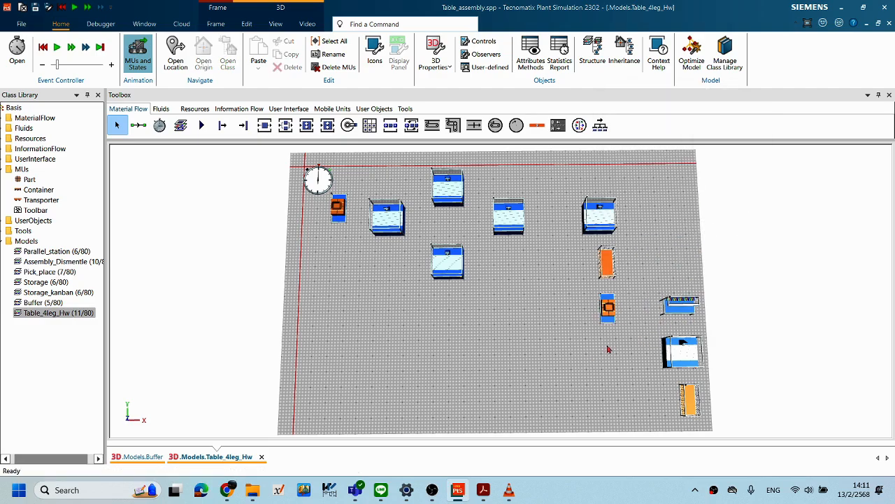
Step: Check the assembly station's name in its rename dialog and keep it as AssemblyStation
right_click(673, 313)
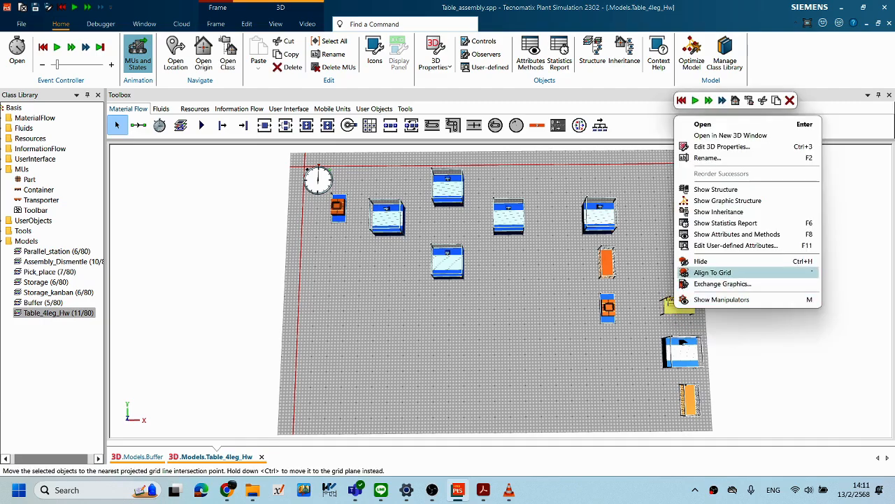
click(707, 158)
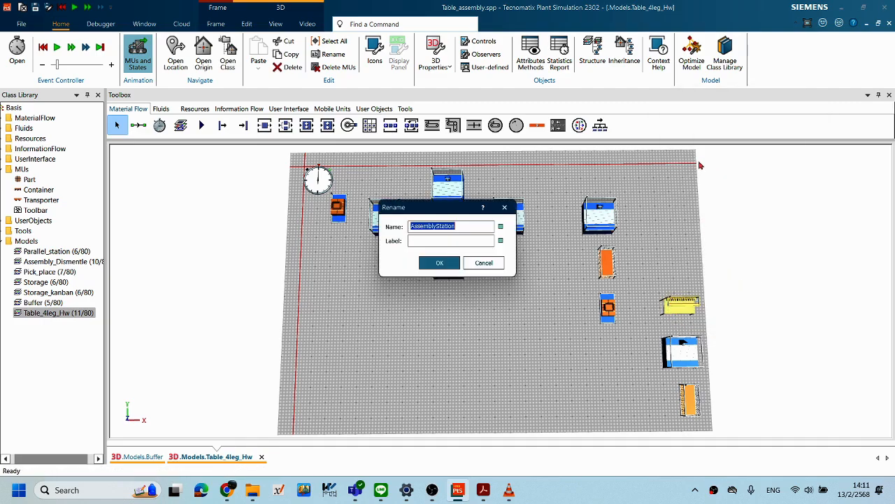
click(439, 263)
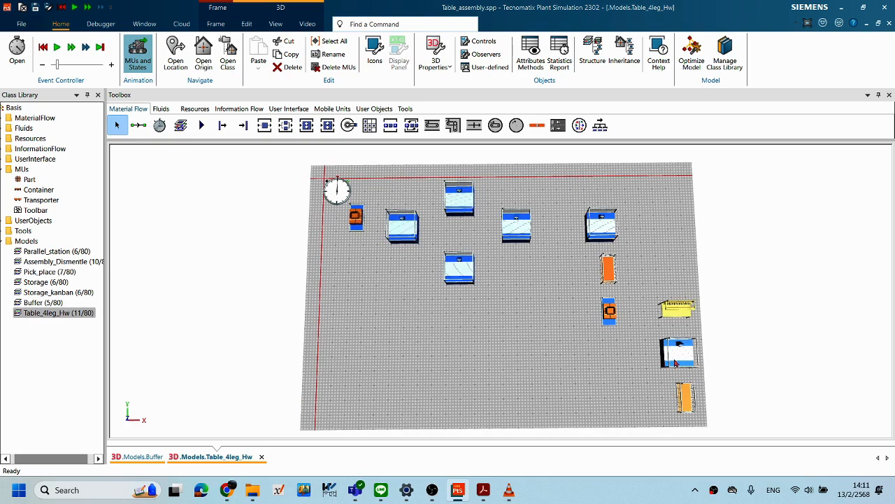
Step: Rename the station that follows the AssemblyStation as Welding
right_click(677, 357)
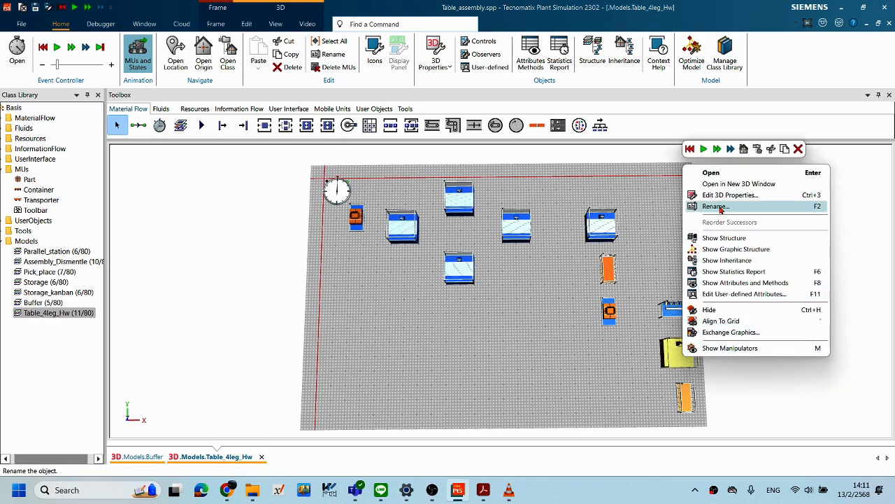
click(718, 207)
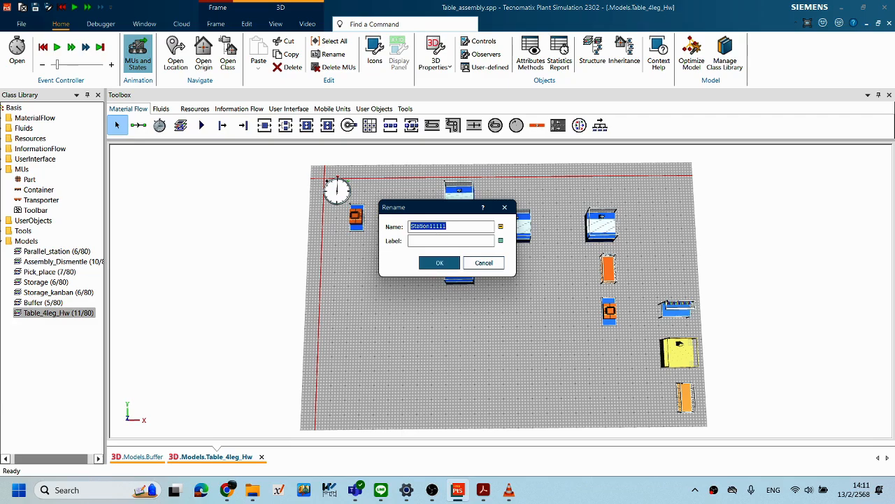
text(Welding)
click(435, 264)
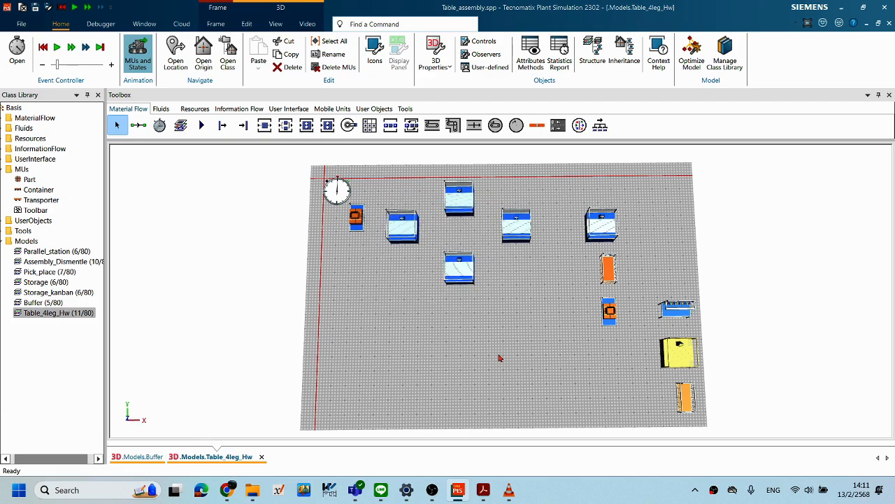
Step: Rename the drain after the last station, at the end of the line, as FG
click(684, 398)
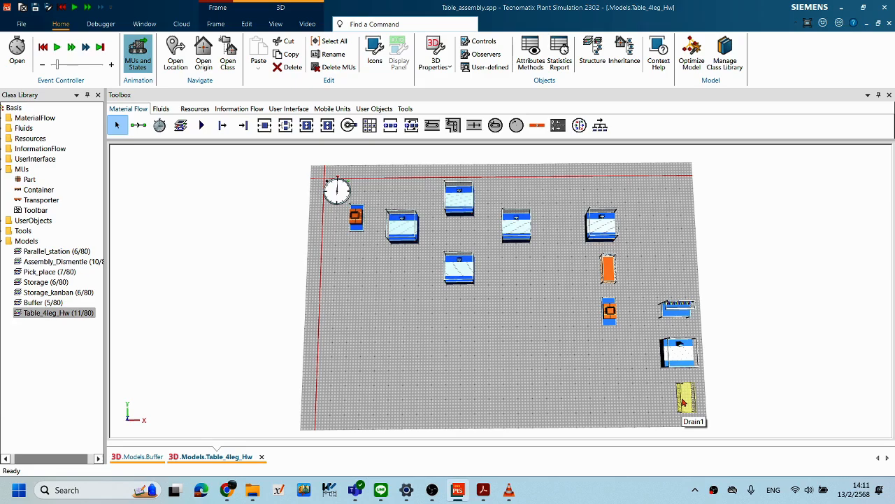
right_click(683, 400)
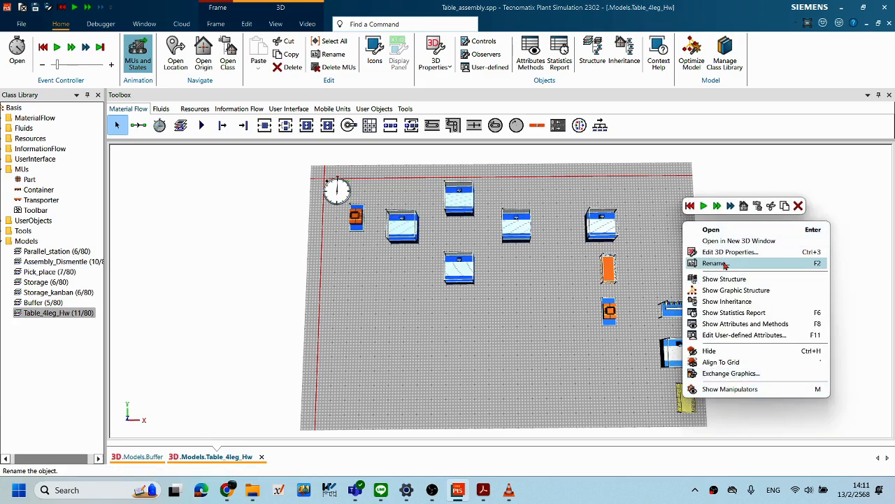
click(715, 263)
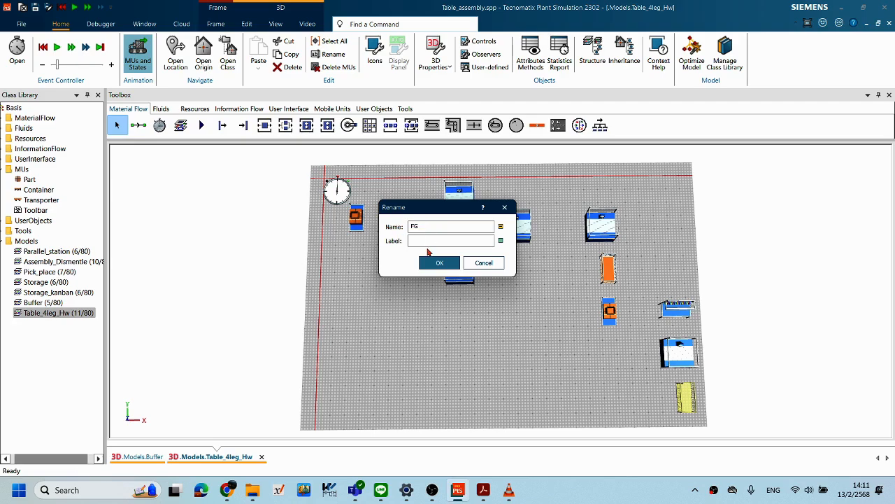
click(440, 263)
scroll(613, 316, down, 1)
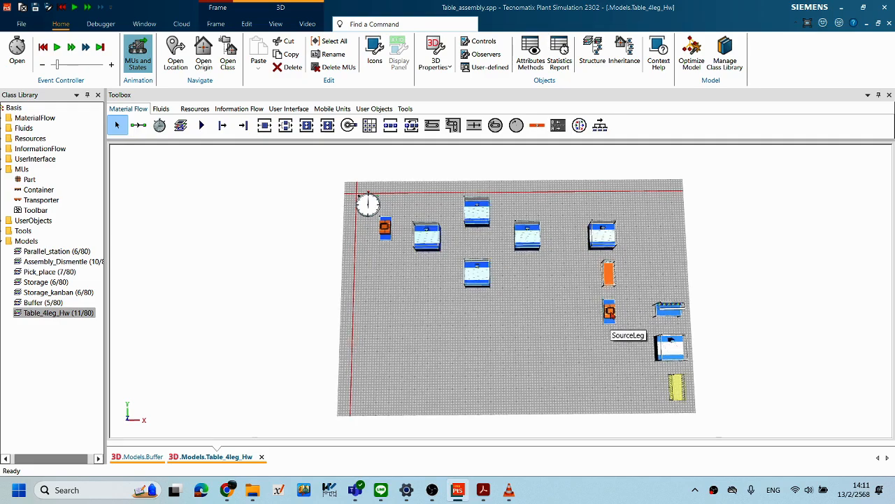
scroll(613, 316, up, 3)
scroll(613, 316, down, 1)
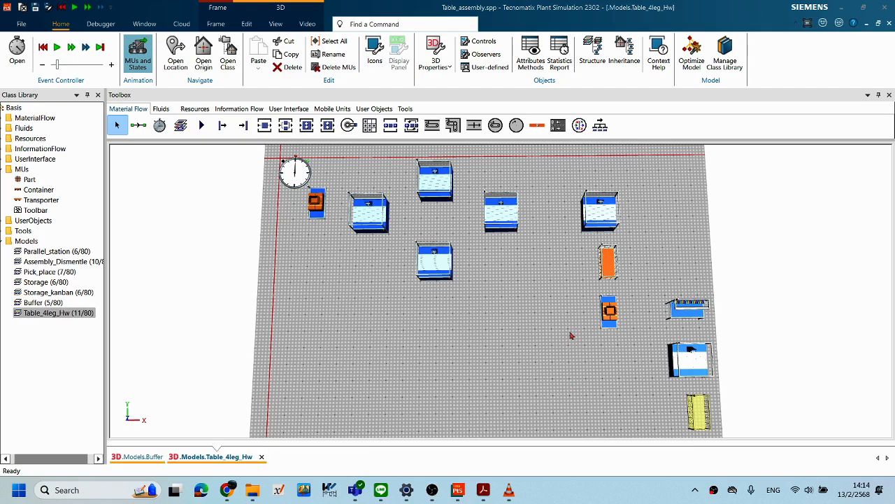
click(563, 289)
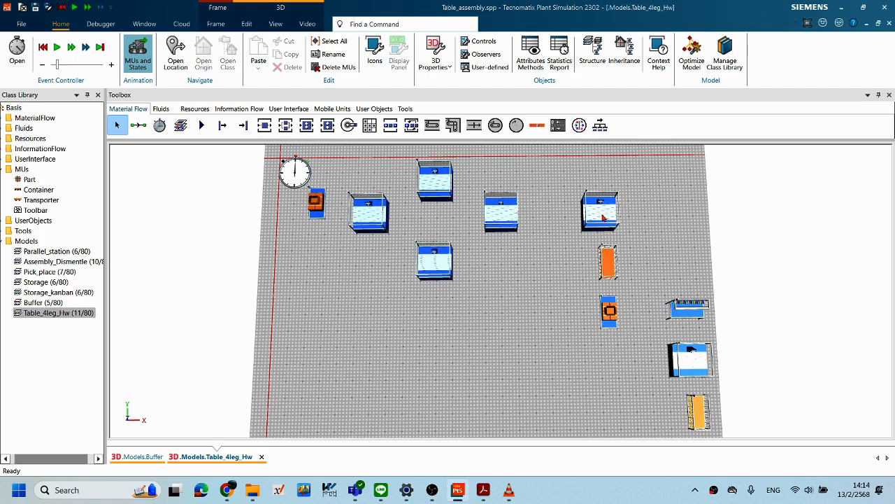
right_click(603, 218)
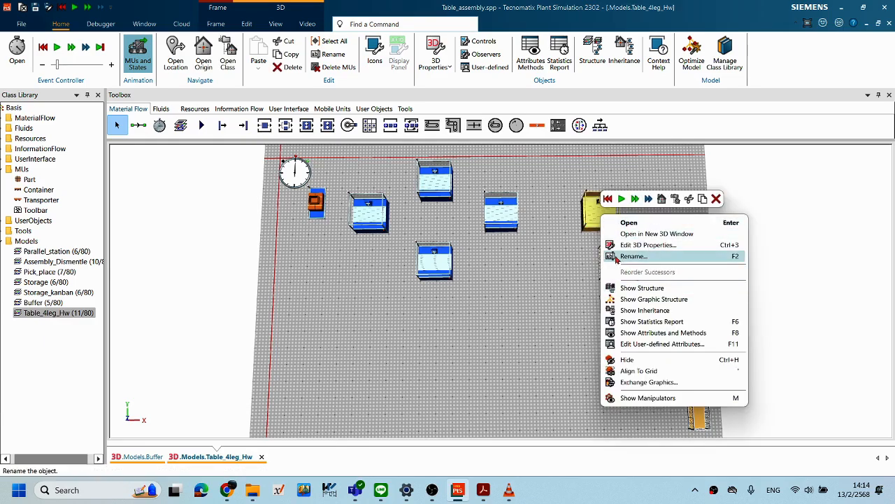
right_click(593, 221)
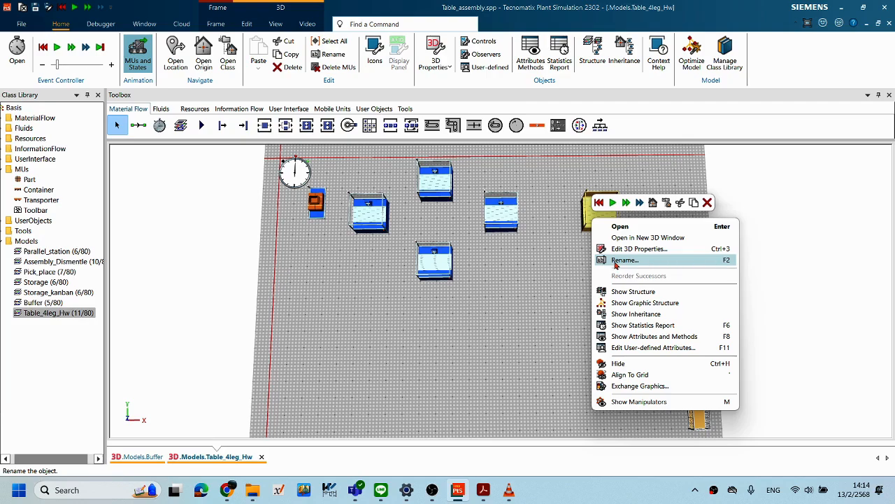
click(492, 237)
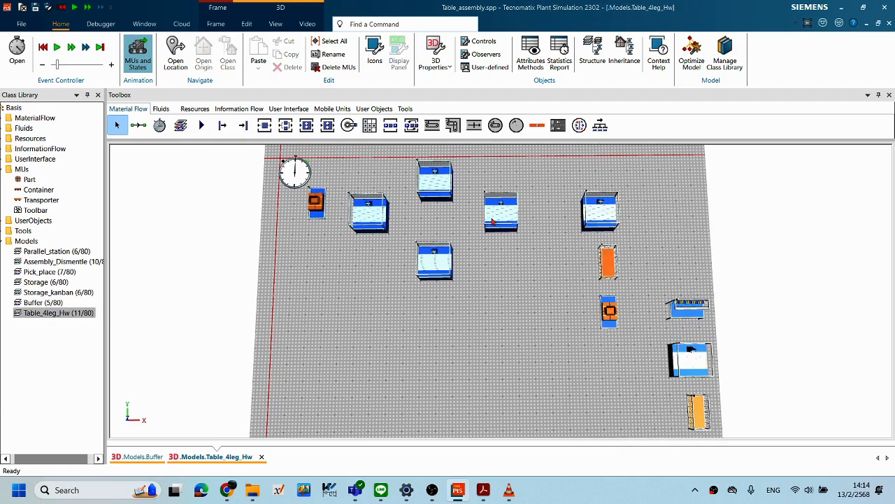
click(493, 222)
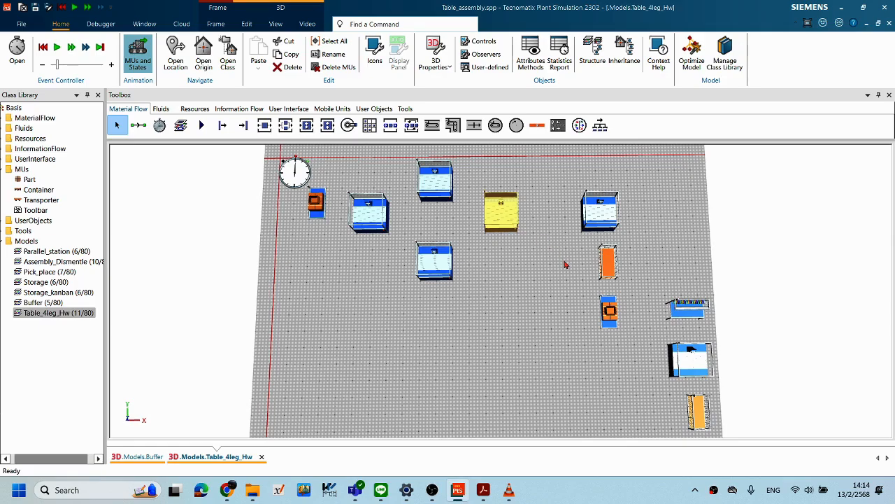
click(505, 249)
scroll(460, 266, up, 3)
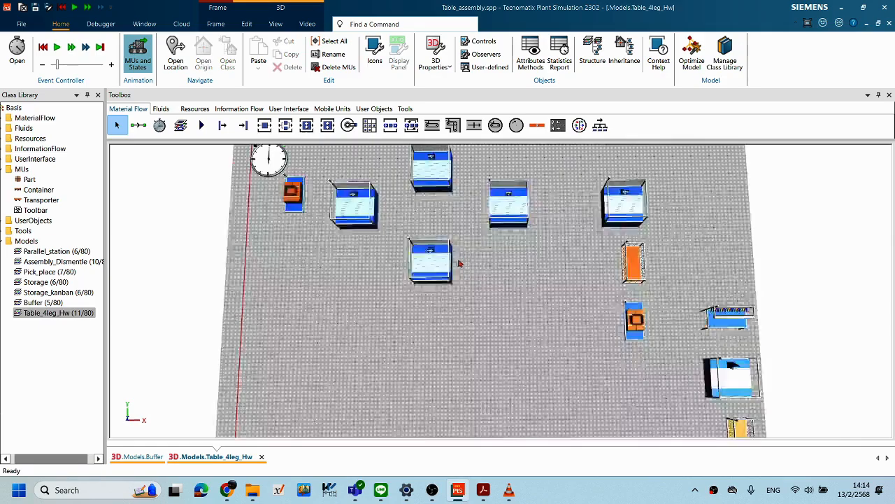
scroll(470, 275, down, 2)
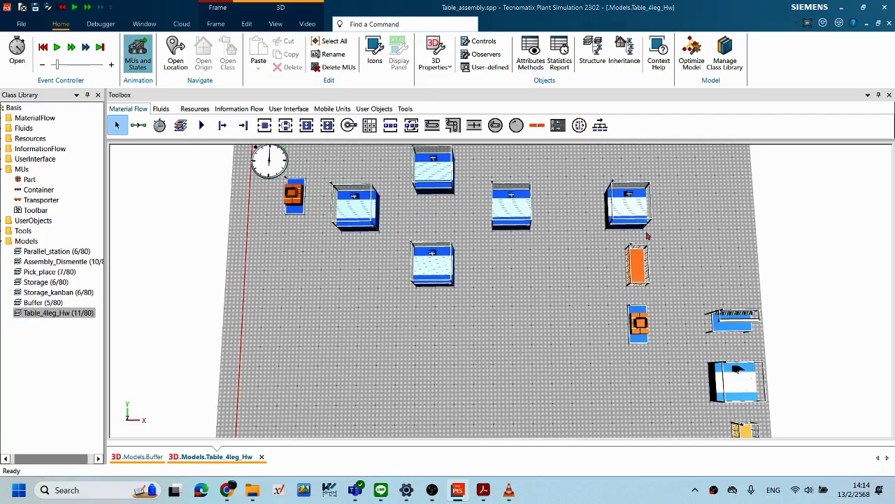
right_click(690, 195)
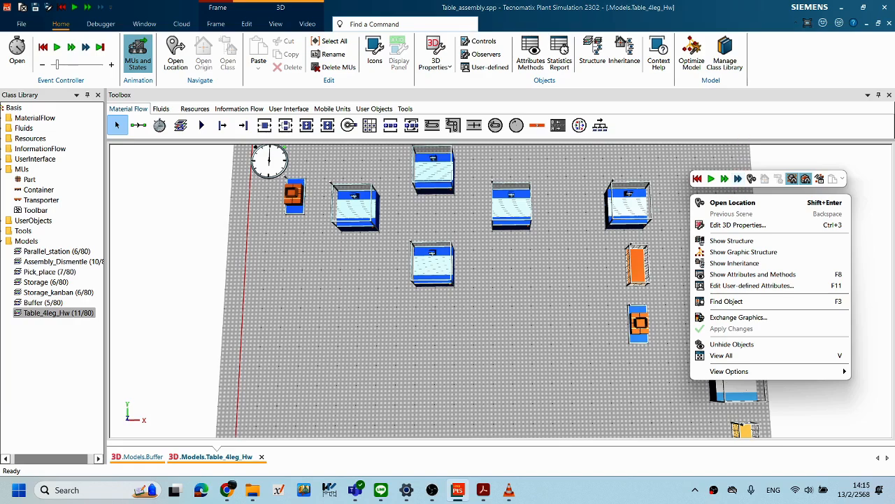
key(alt+Tab)
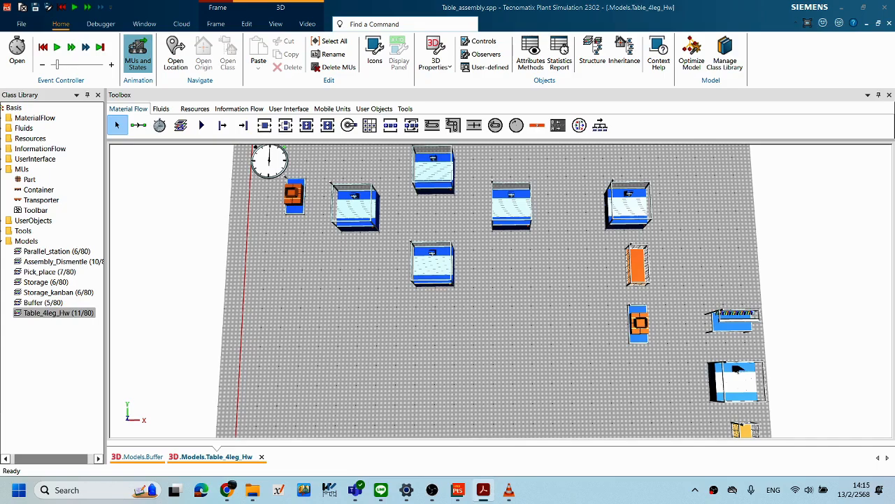
Step: Show the structure of model Table_4leg_Hw and shift its window to the edge of the 3D layout
right_click(712, 221)
click(774, 266)
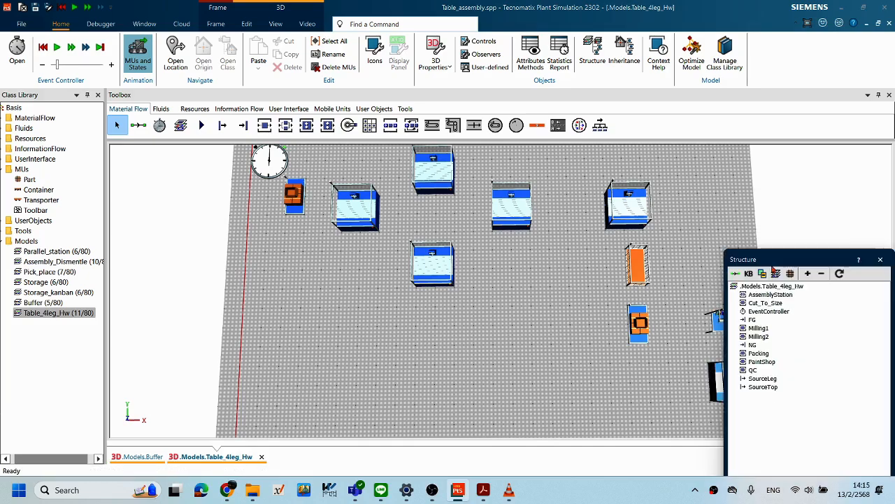
drag(791, 263, 804, 119)
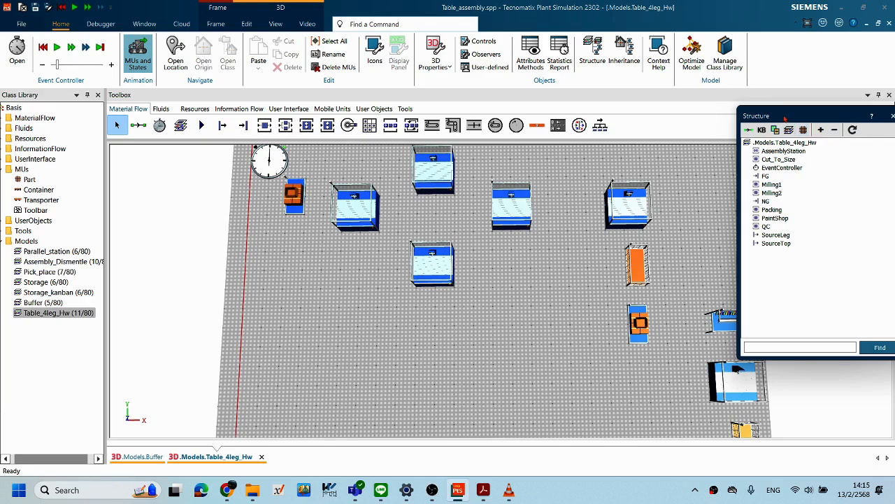
drag(785, 116, 822, 110)
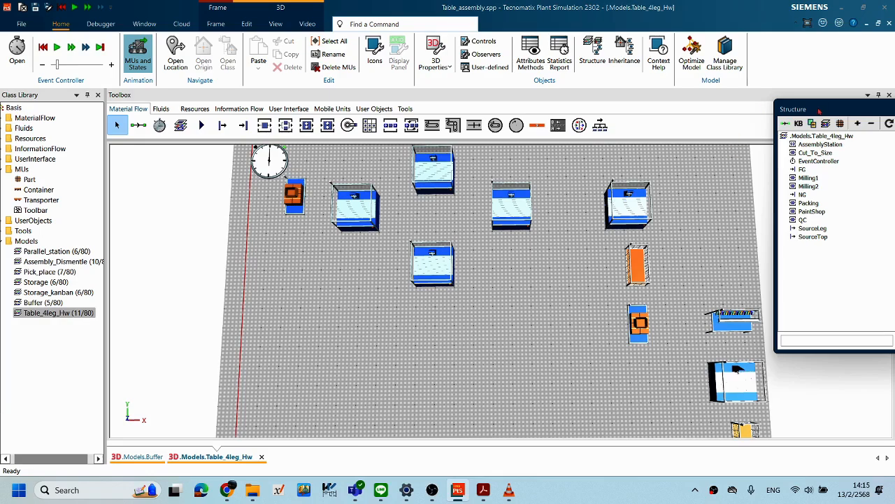
drag(818, 109, 780, 99)
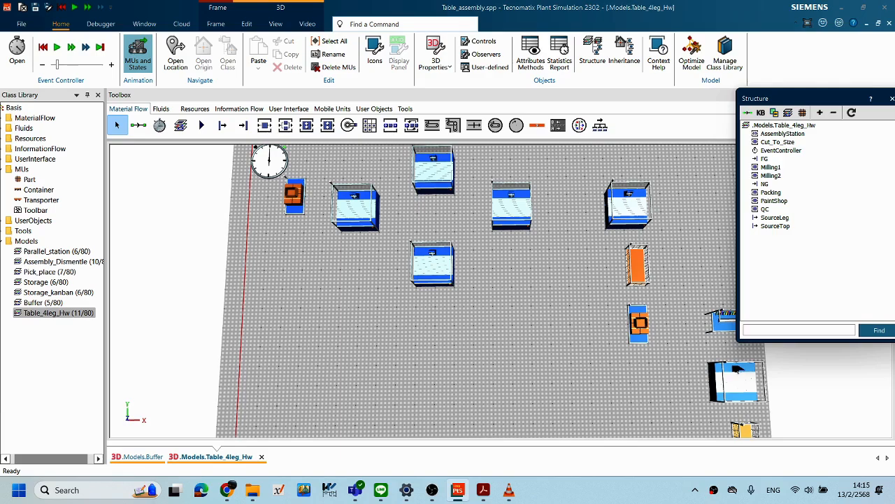
Step: Check the exercise flowchart in the PDF against the object names listed in the model's structure, then return to AssemblyStation in that list
key(alt+Tab)
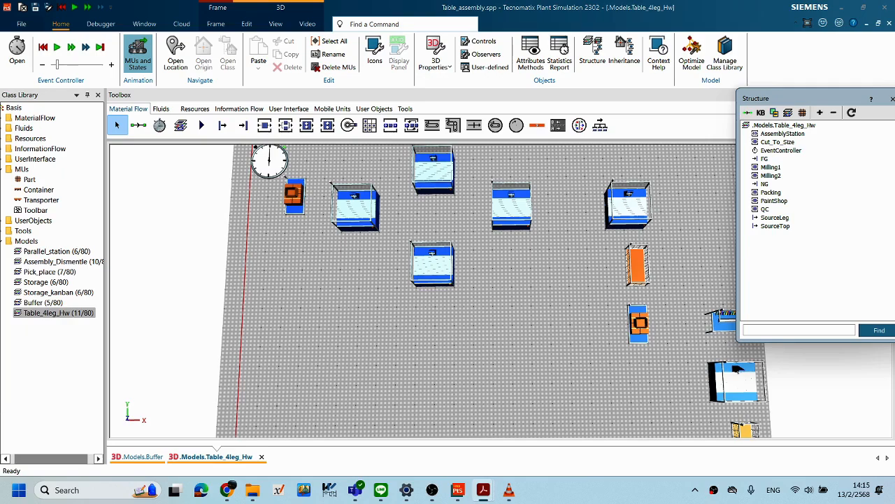
drag(367, 96, 394, 69)
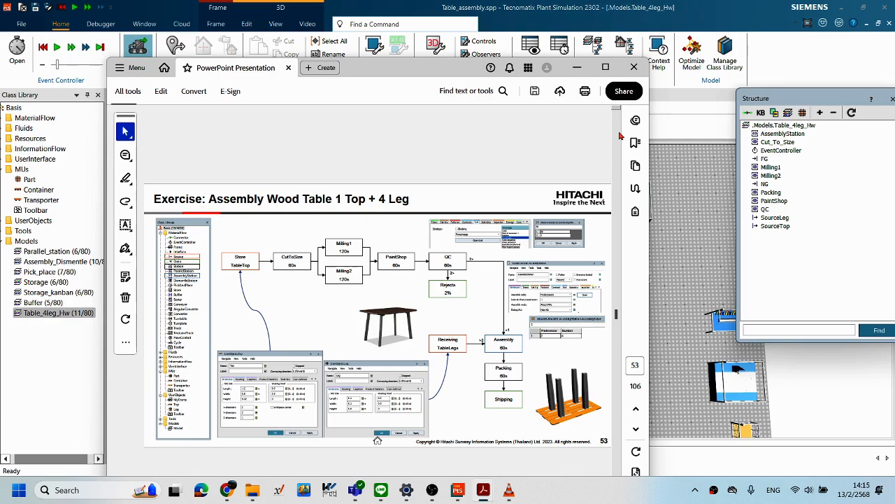
click(785, 135)
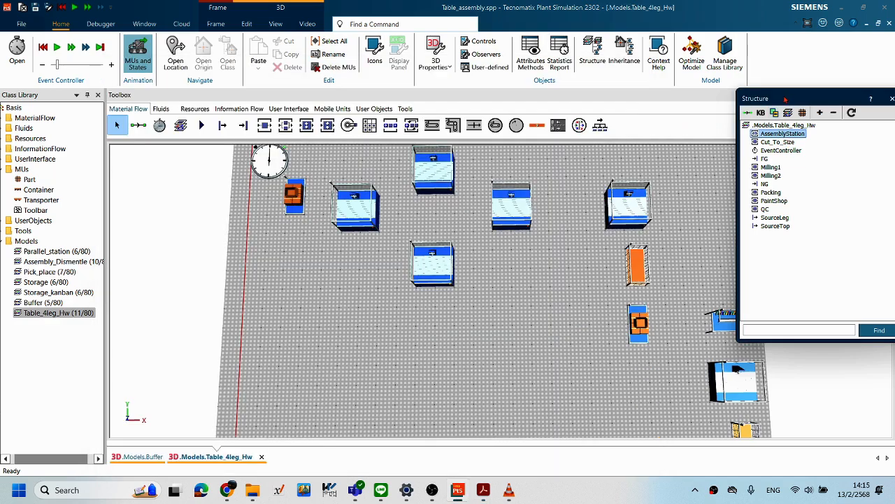
Step: Locate AssemblyStation and Cut_To_Size in the 3D layout from their entries in the model's structure
right_click(820, 130)
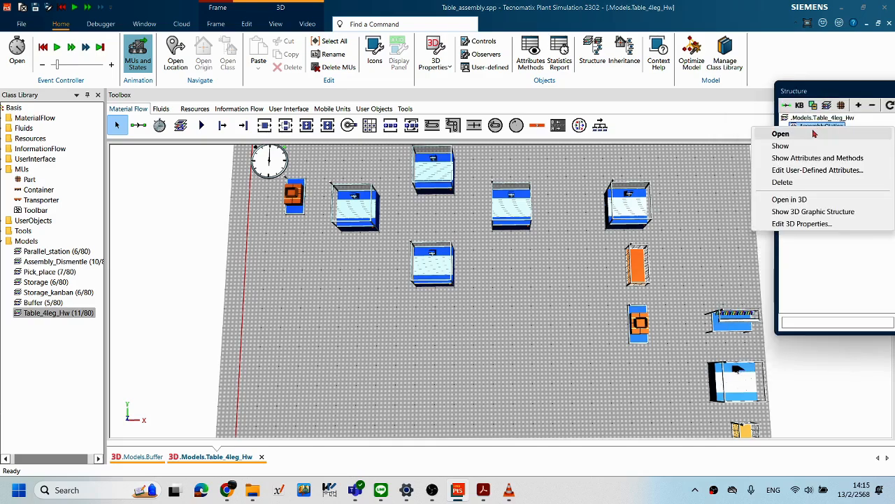
click(793, 150)
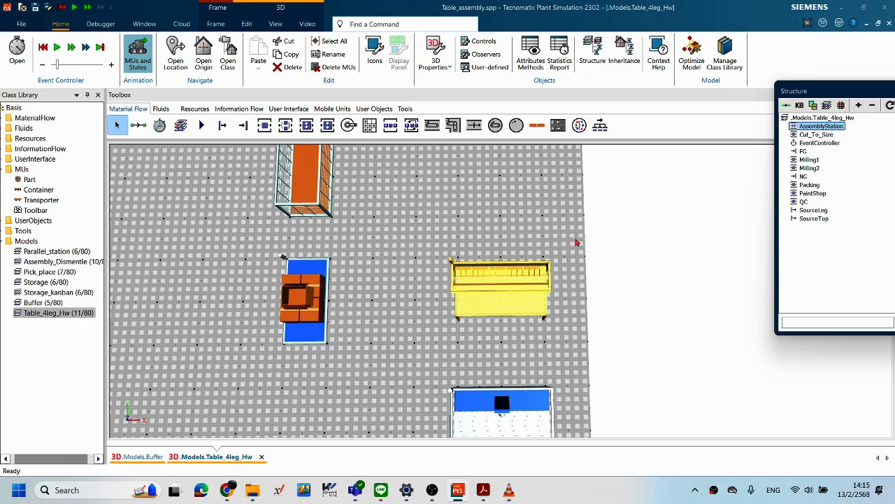
drag(833, 91, 741, 86)
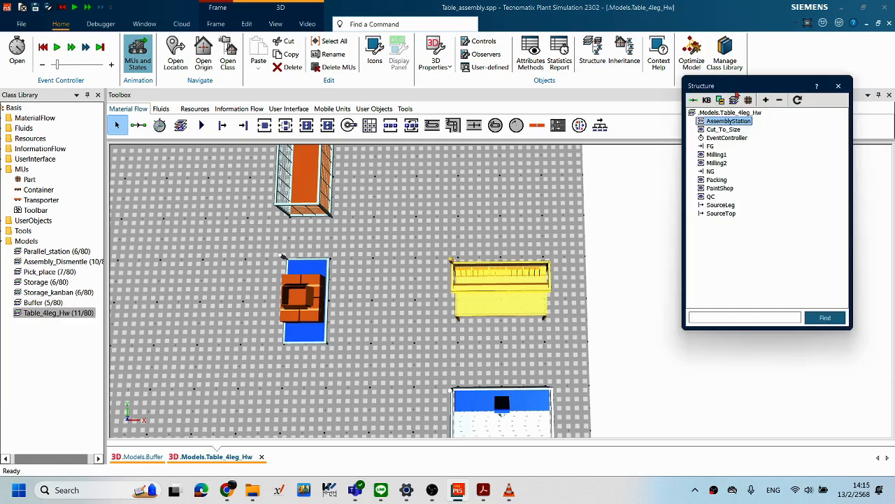
click(733, 130)
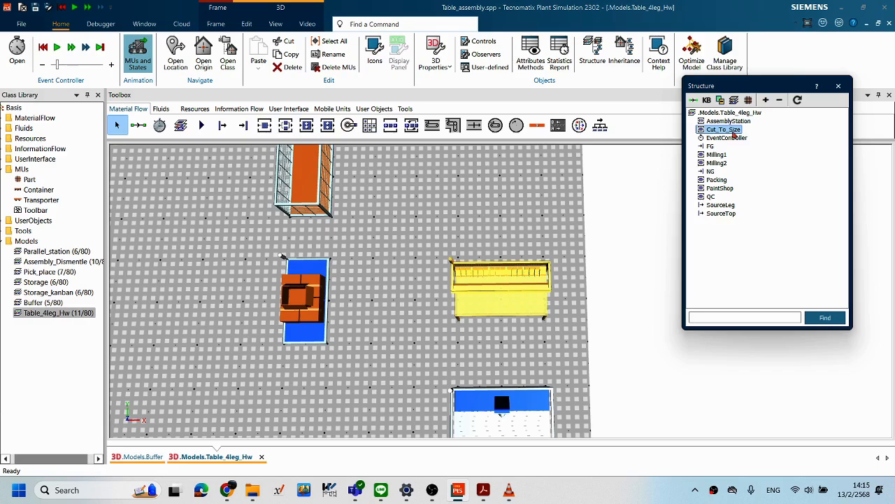
right_click(734, 132)
click(762, 152)
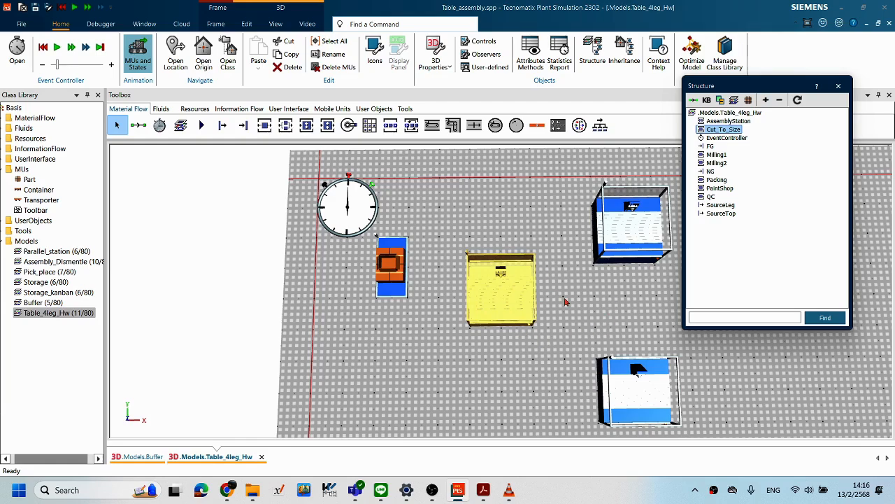
Step: Locate the drain FG and the station Milling1 in the 3D layout from the structure list
click(740, 139)
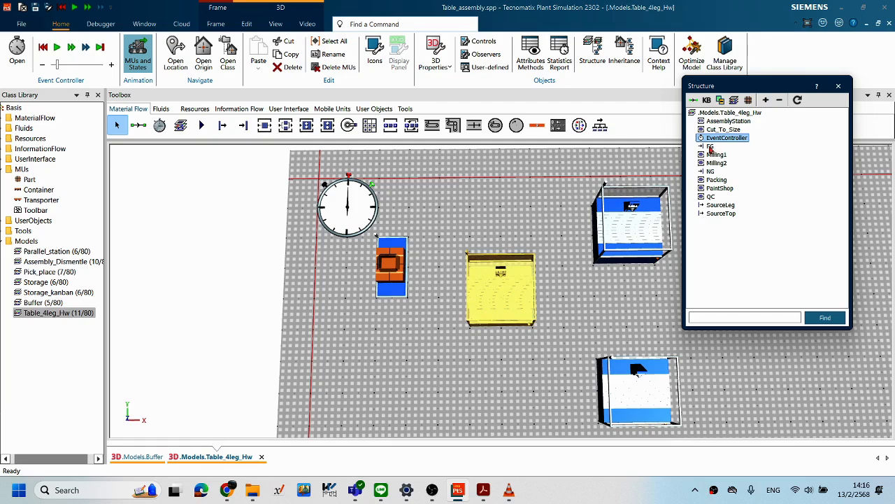
click(711, 147)
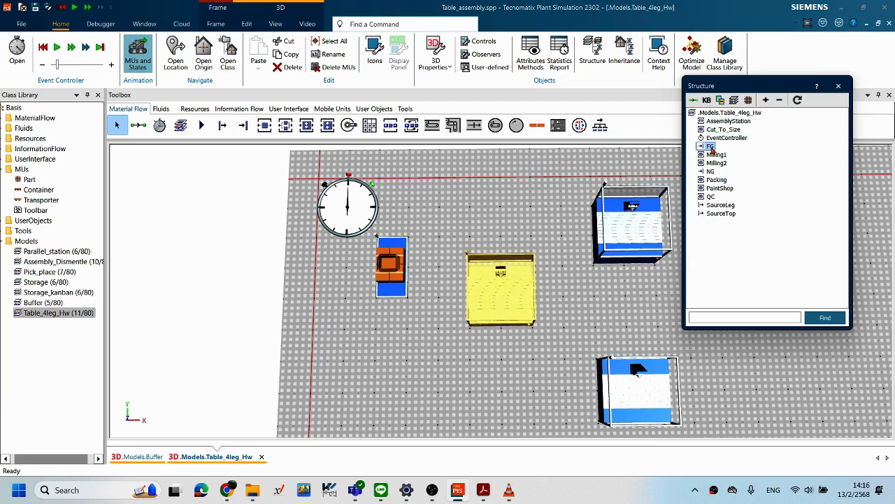
right_click(712, 149)
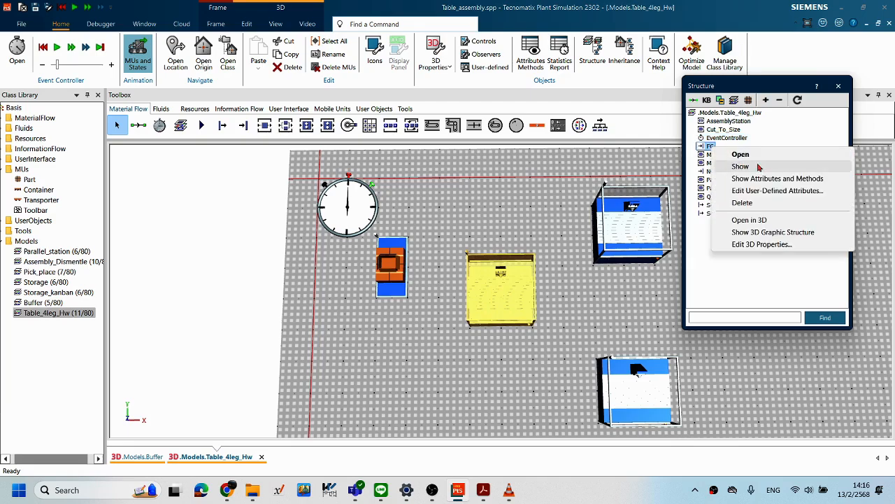
click(753, 167)
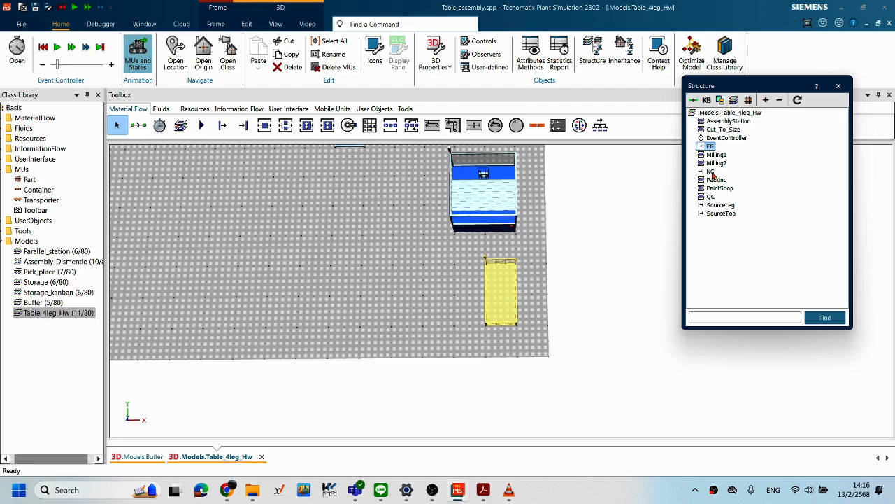
click(730, 158)
right_click(731, 160)
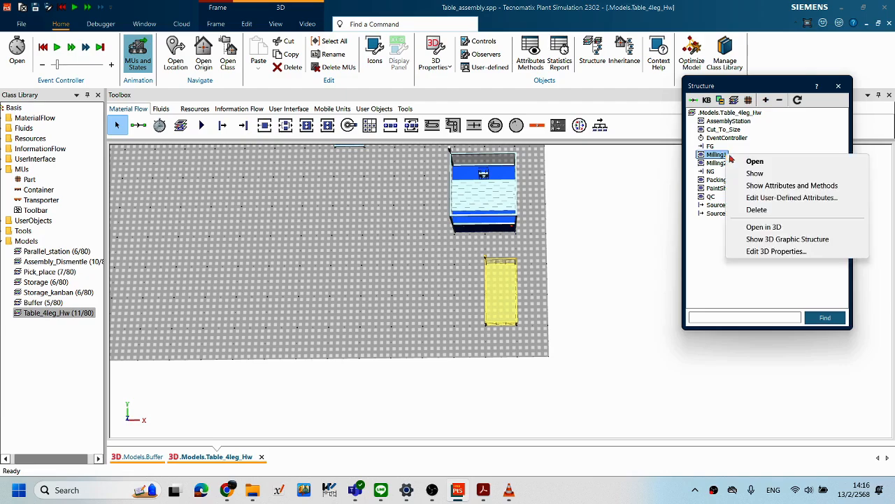
click(754, 174)
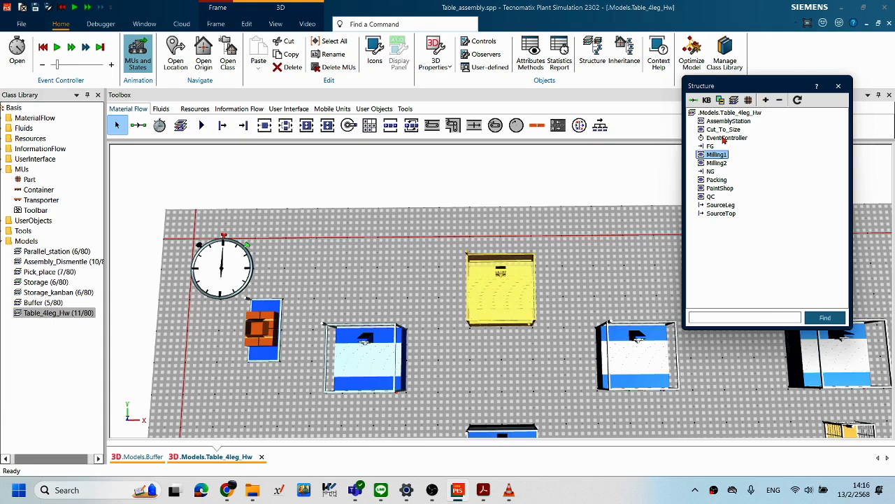
Step: Bring the production line back into view around Milling1 and move the Structure window clear of the layout
scroll(657, 240, down, 2)
scroll(615, 255, down, 2)
drag(627, 257, 412, 193)
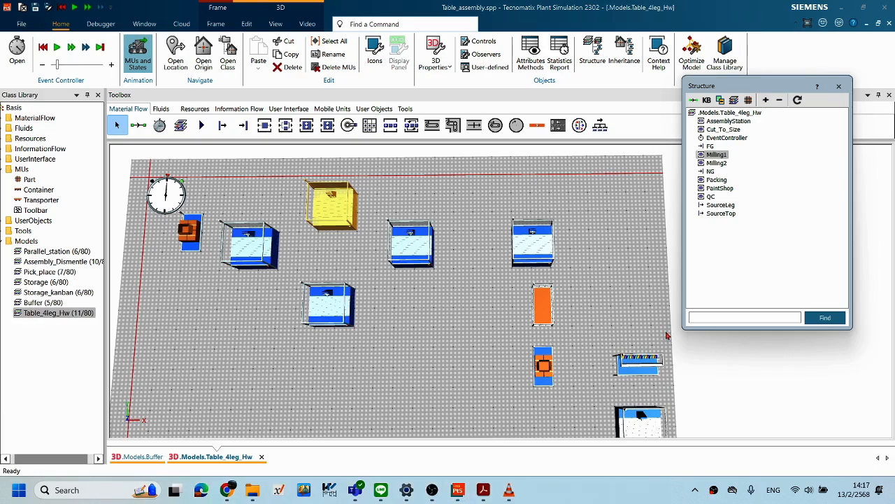
right_click(720, 157)
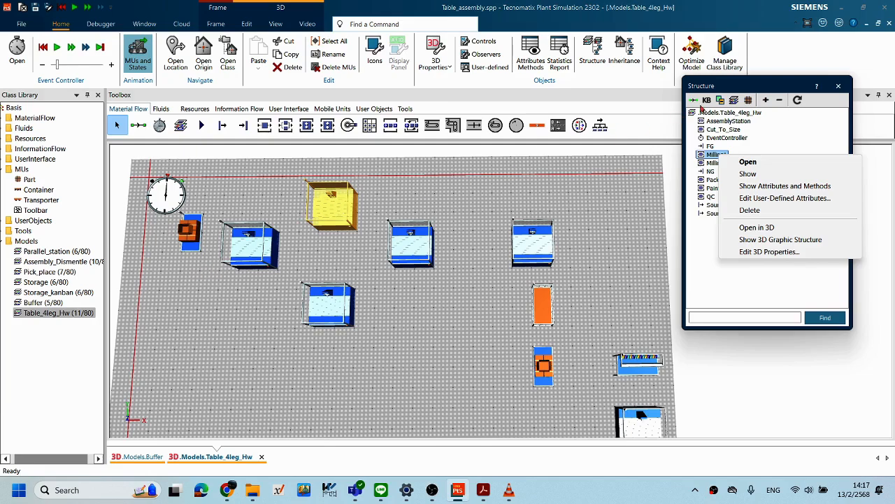
click(737, 86)
drag(794, 88, 852, 90)
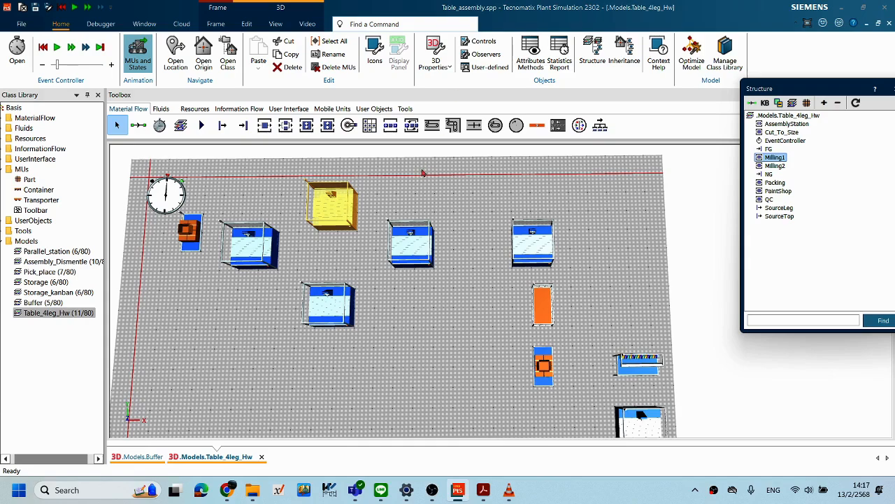
Step: Review the wood table exercise flowchart in the PDF again, pick QC in the structure list, and close the Structure window
key(alt+Tab)
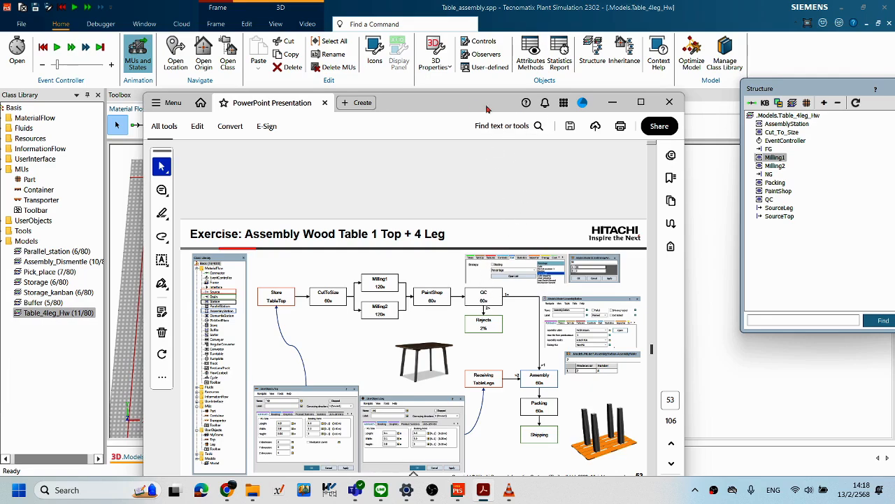
drag(455, 110, 425, 116)
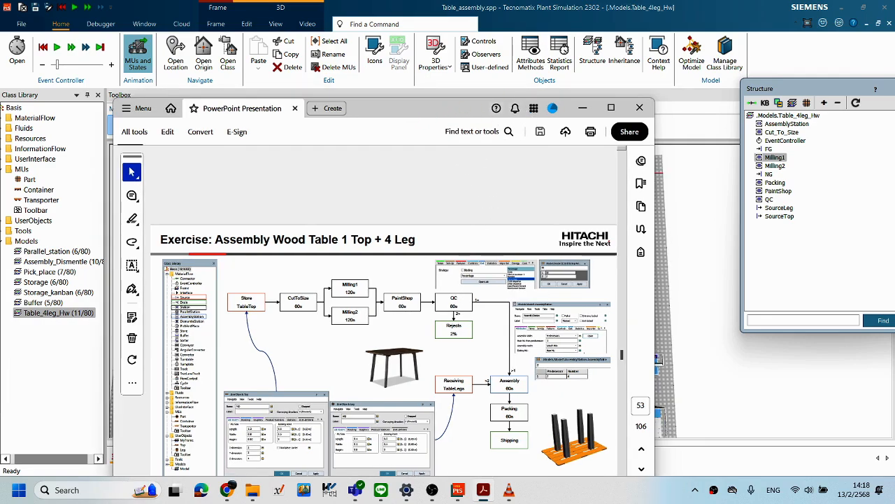
click(583, 107)
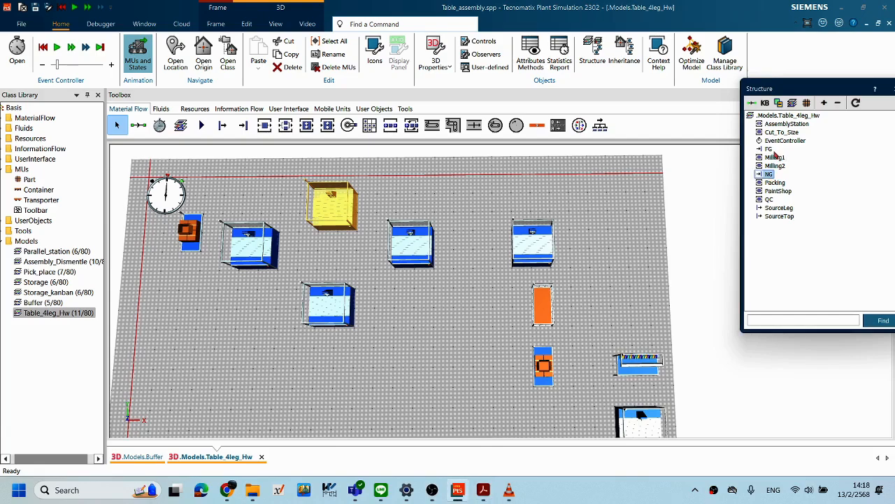
click(773, 200)
drag(670, 84, 643, 84)
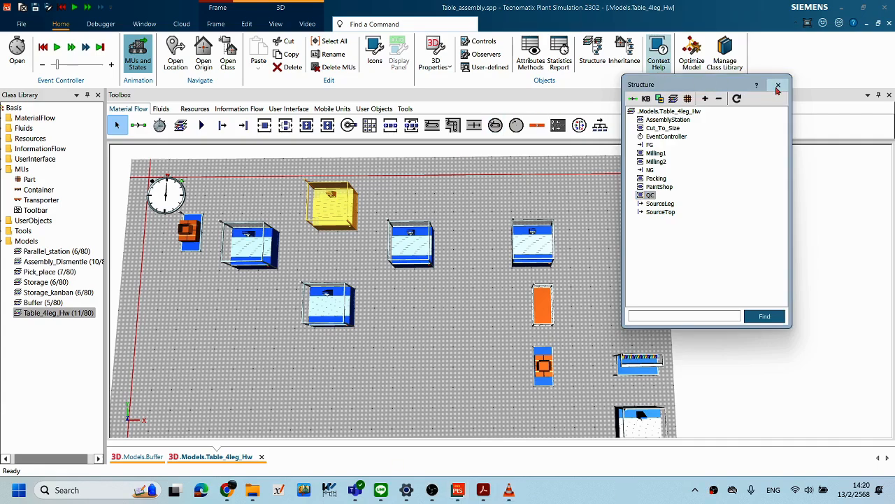
click(778, 85)
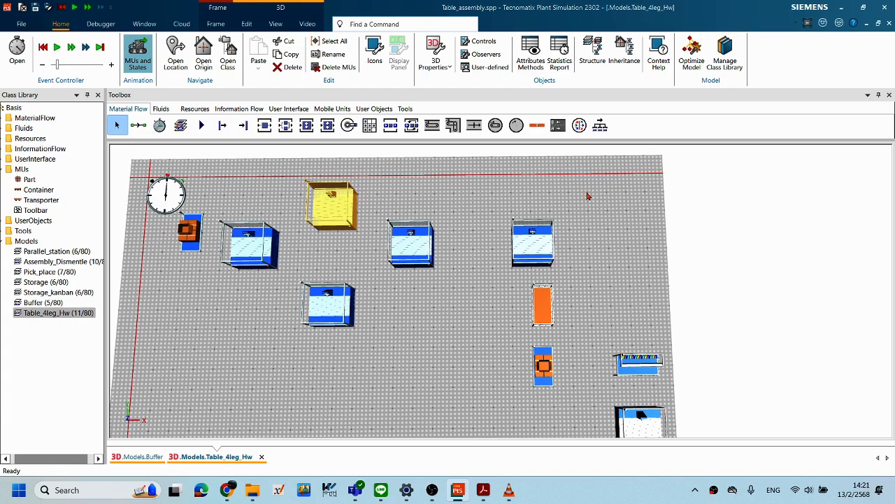
right_click(589, 197)
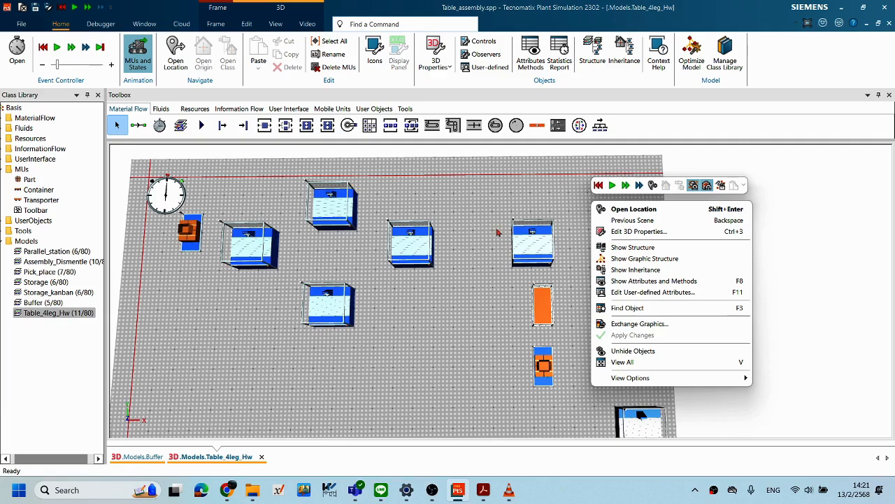
click(558, 189)
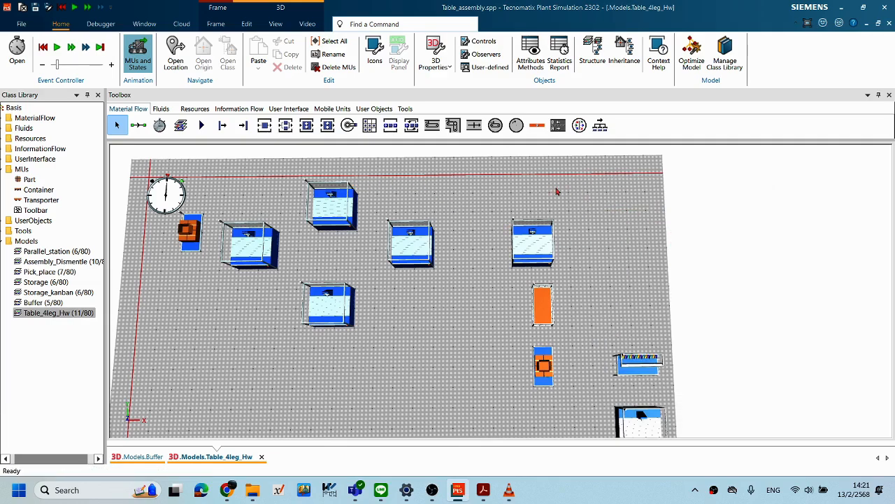
Step: Connect the source SourceTop to the station Cut_To_Size with the Connector tool
drag(466, 259, 484, 319)
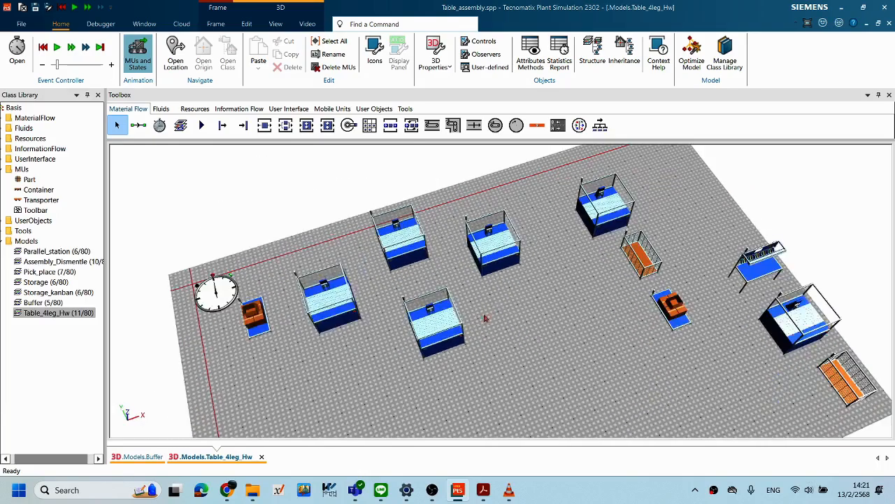
scroll(475, 321, up, 2)
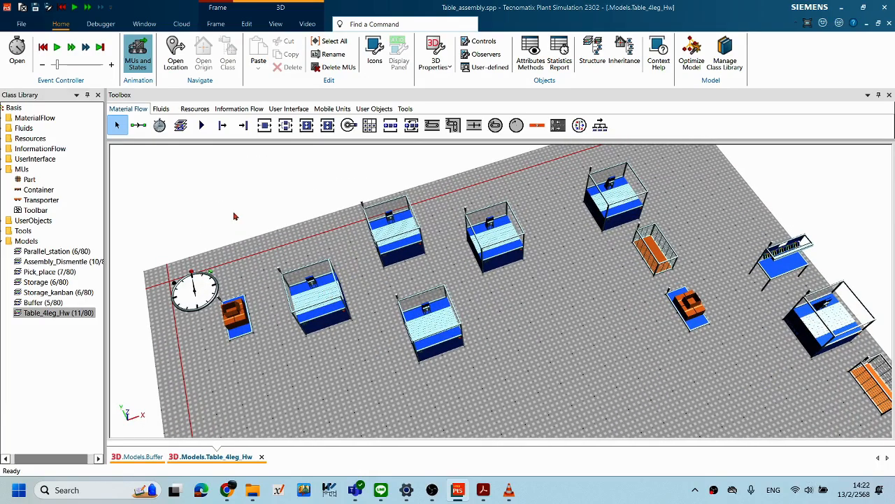
click(139, 125)
drag(534, 326, 409, 288)
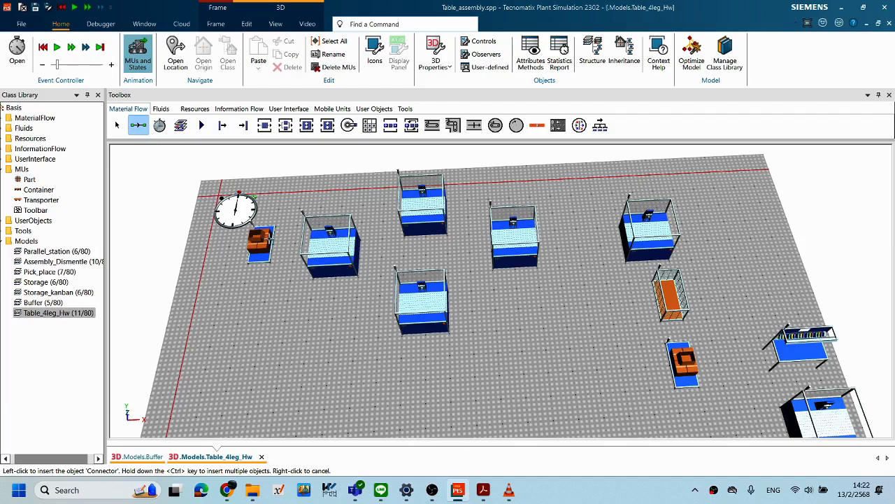
click(260, 238)
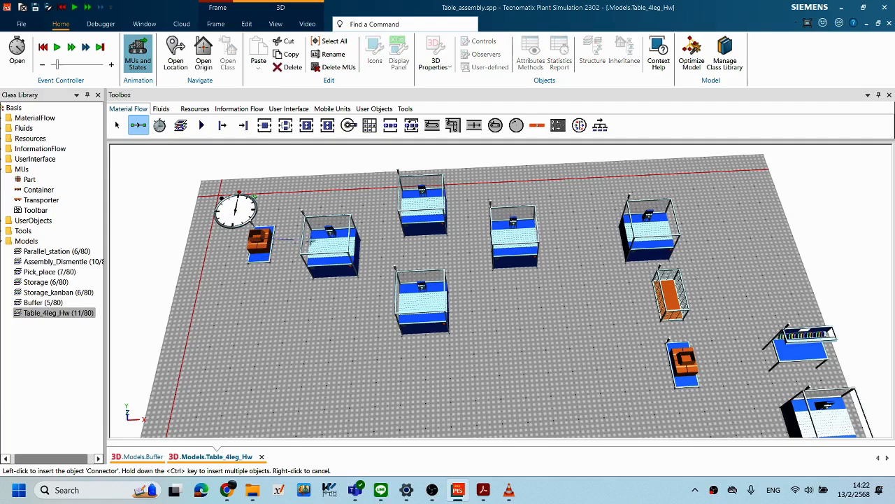
click(327, 240)
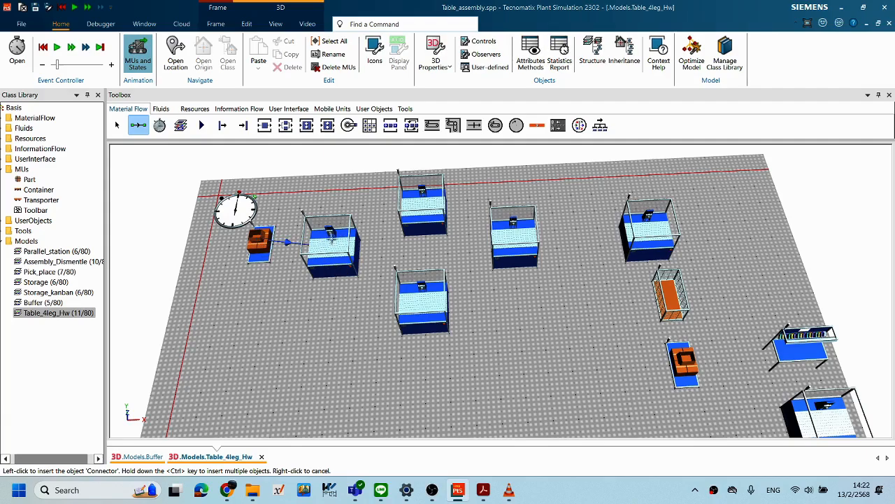
Step: Branch the flow from Cut_To_Size by connecting it to both Milling1 and Milling2
click(335, 240)
click(412, 204)
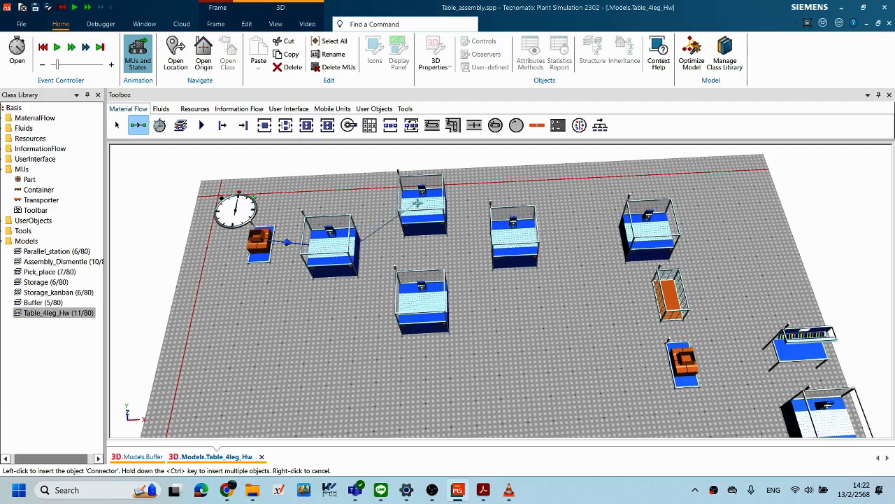
click(338, 246)
click(432, 302)
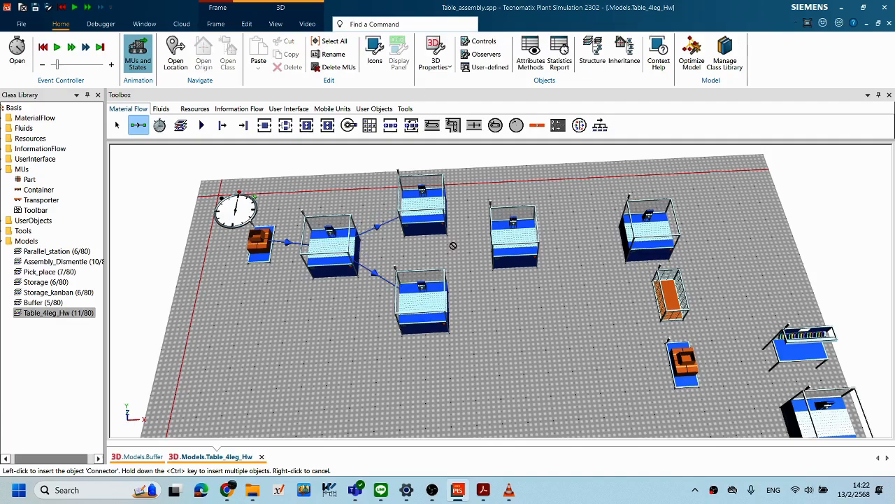
Step: Connect Milling1 and Milling2 to PaintShop, and link PaintShop to QC
click(427, 203)
click(504, 238)
click(428, 305)
click(508, 242)
click(523, 229)
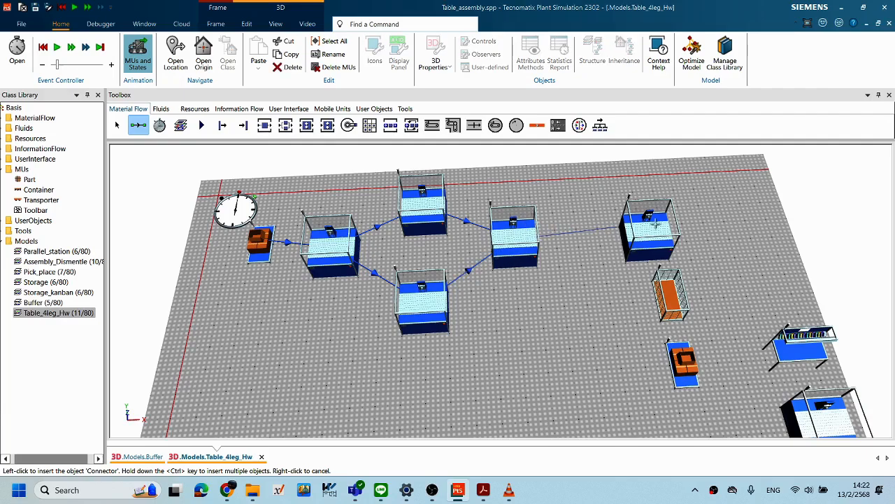
click(653, 225)
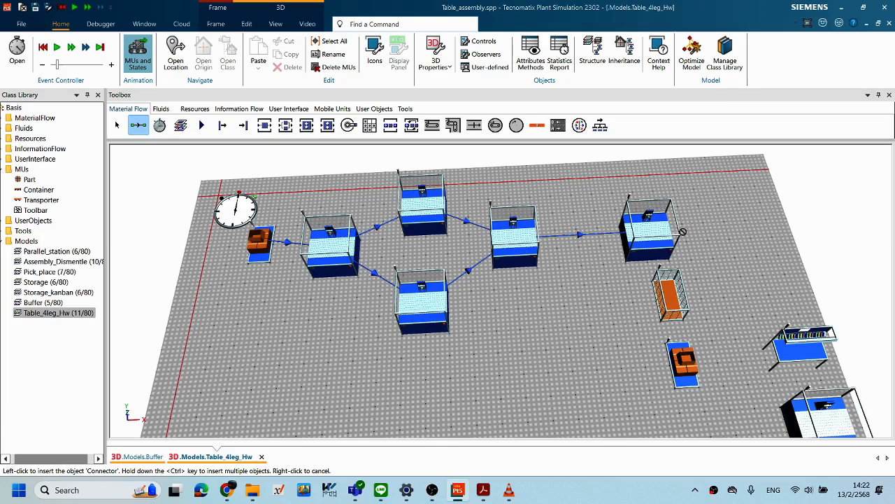
Step: Connect QC to AssemblyStation, routing the connector through a corner point above the assembly station
click(655, 224)
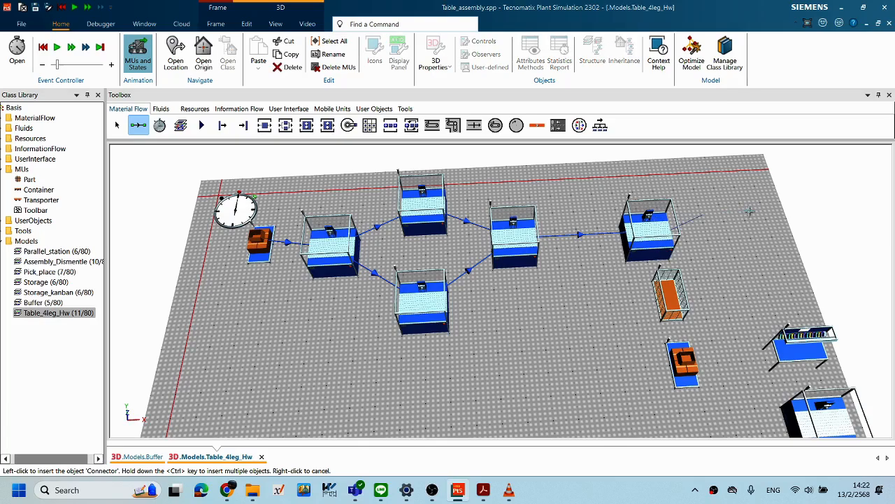
click(754, 207)
click(796, 351)
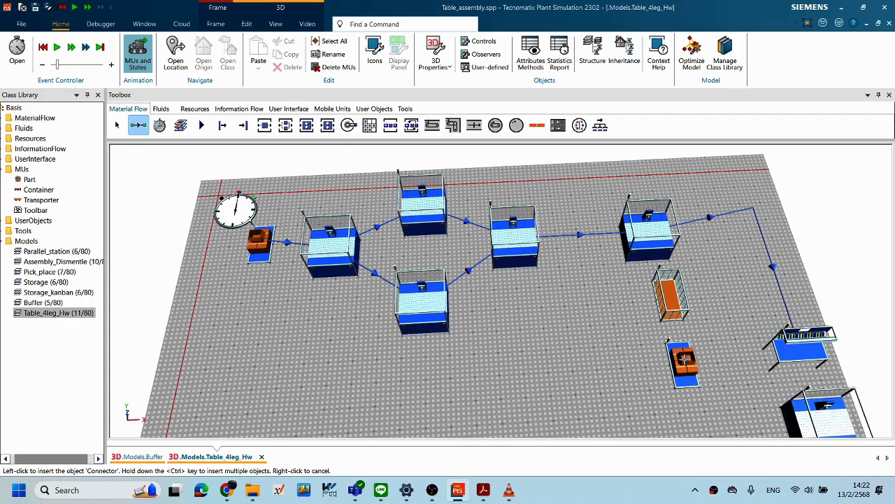
Step: Connect SourceLeg to AssemblyStation and QC to the reject drain NG
click(683, 359)
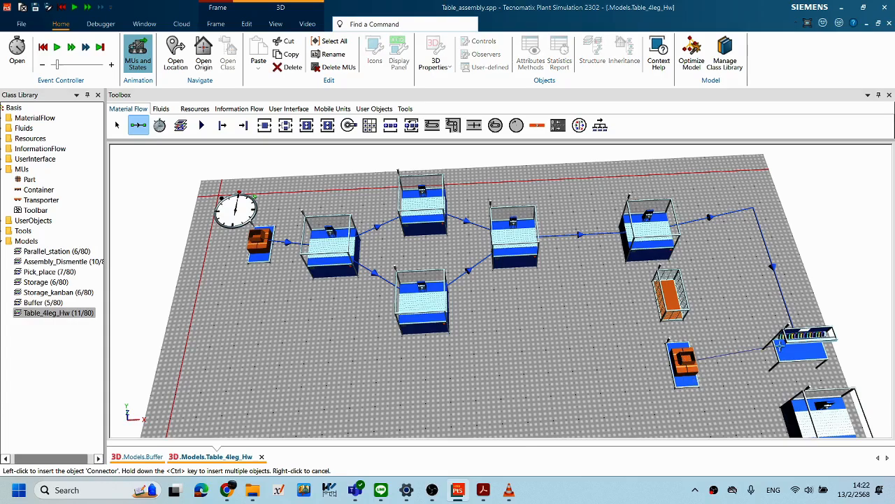
click(775, 349)
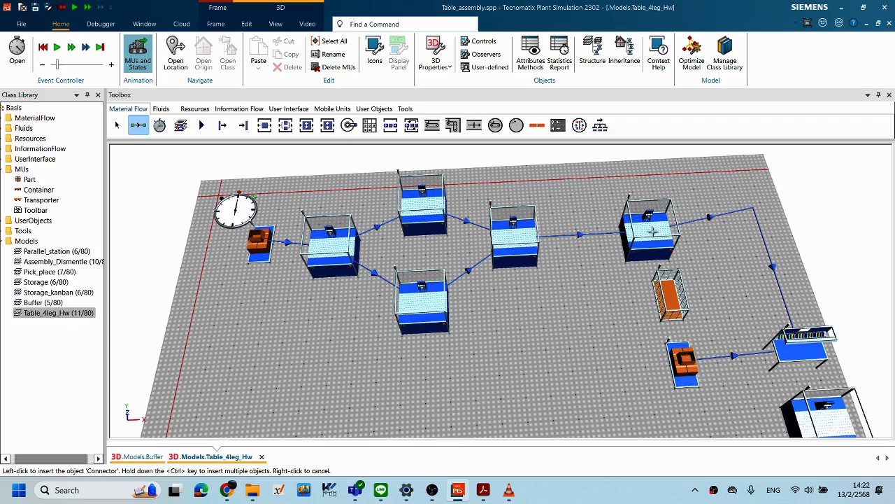
click(651, 232)
click(670, 288)
Step: Connect AssemblyStation to Packing, and Packing to the drain FG
click(803, 352)
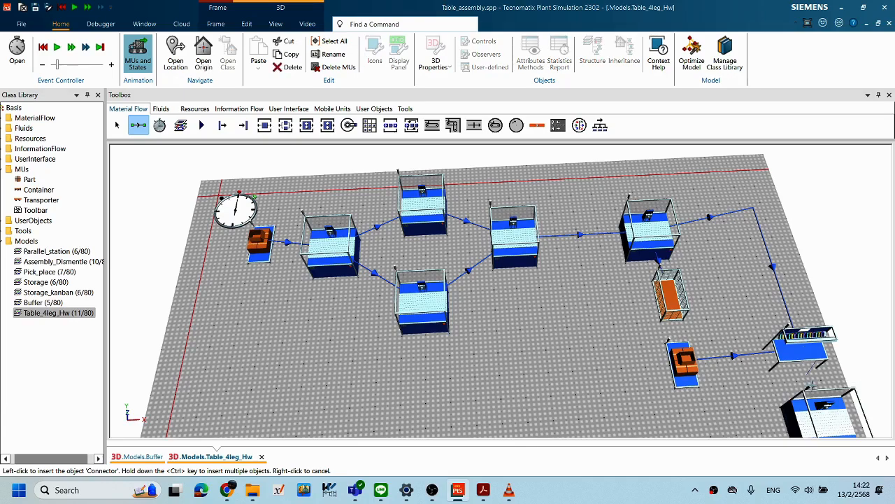
click(839, 420)
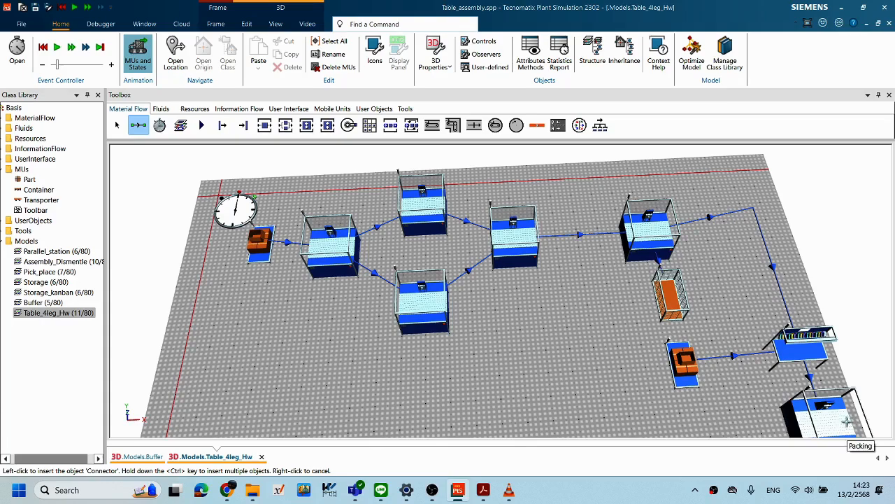
scroll(737, 338, down, 2)
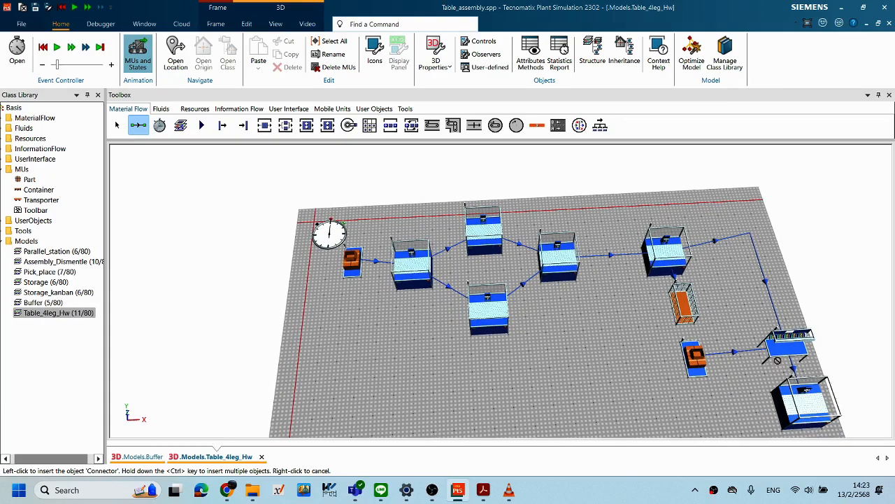
scroll(798, 385, down, 1)
scroll(839, 395, down, 1)
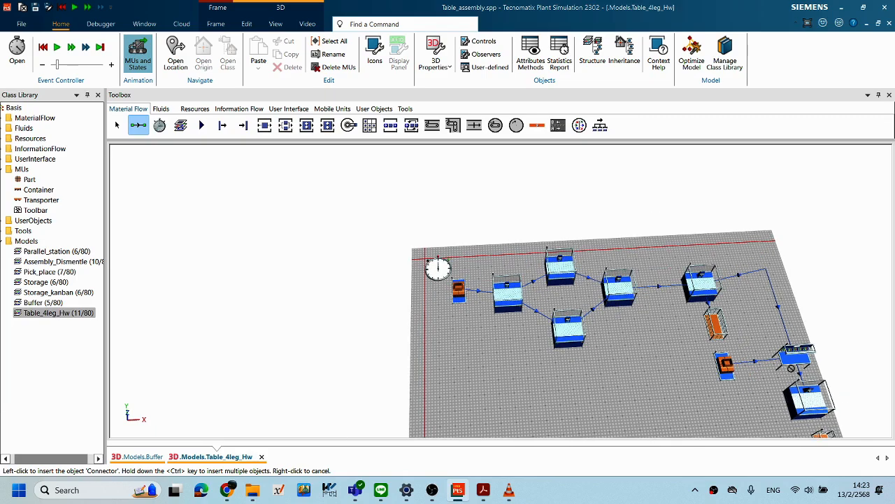
drag(771, 355, 540, 256)
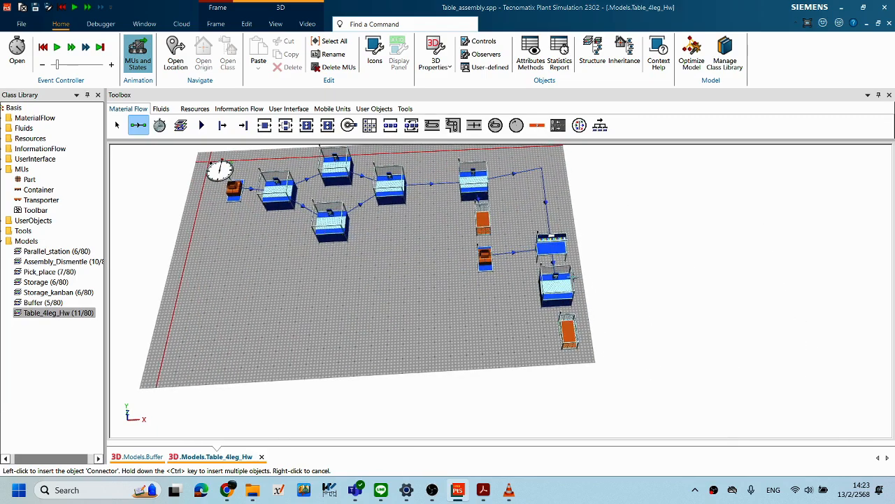
scroll(578, 281, up, 1)
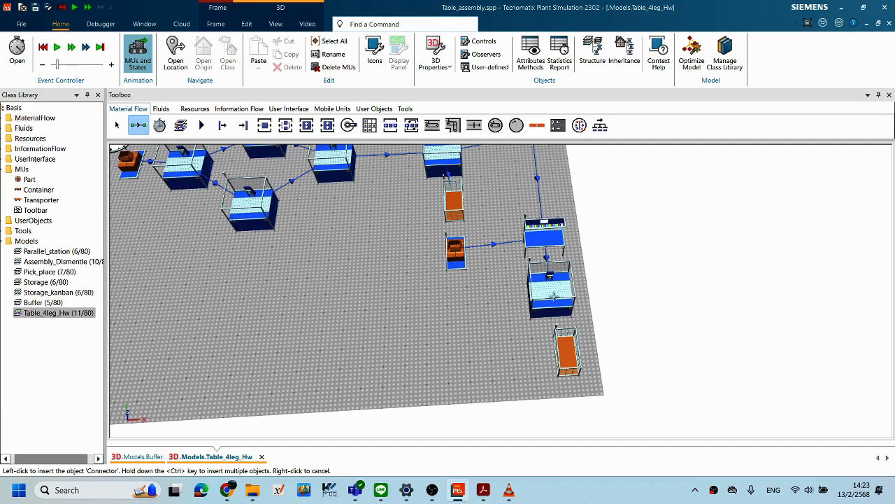
click(570, 360)
click(570, 361)
Step: Switch the Table_4leg_Hw layout to Planning View and bring the whole connected line into view
scroll(488, 327, down, 2)
scroll(574, 406, up, 1)
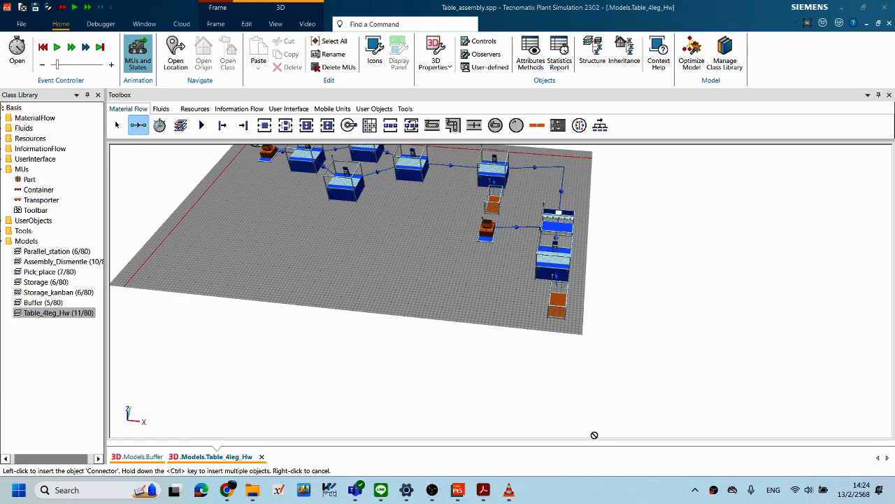
drag(447, 284, 500, 293)
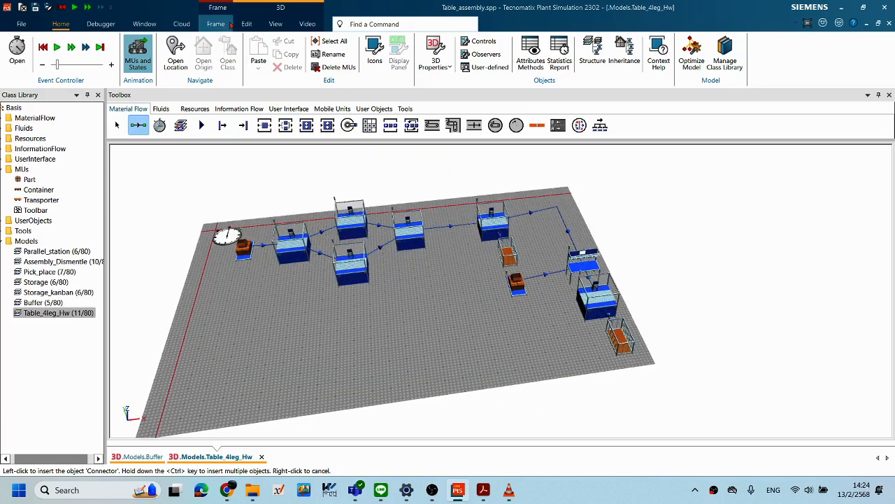
click(273, 27)
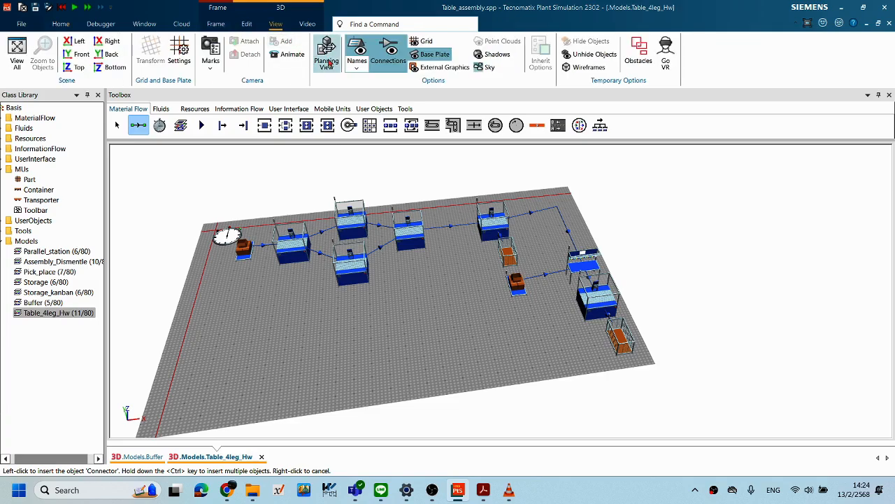
click(328, 63)
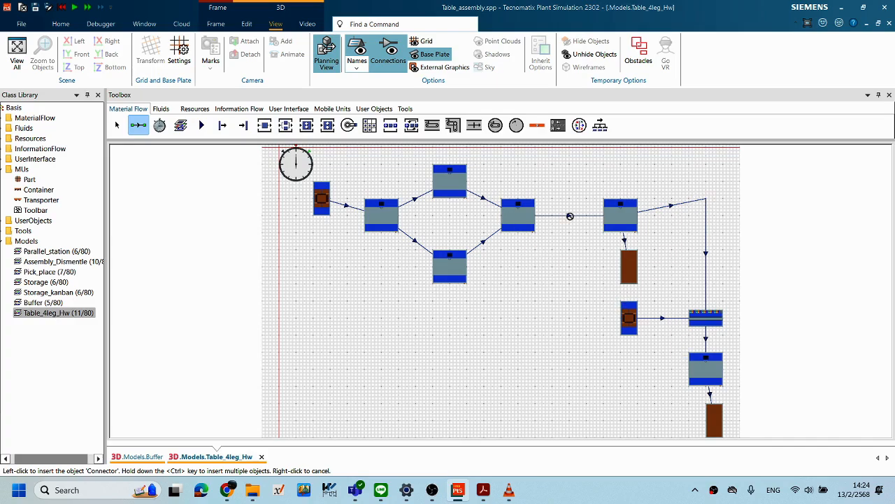
drag(601, 259, 488, 267)
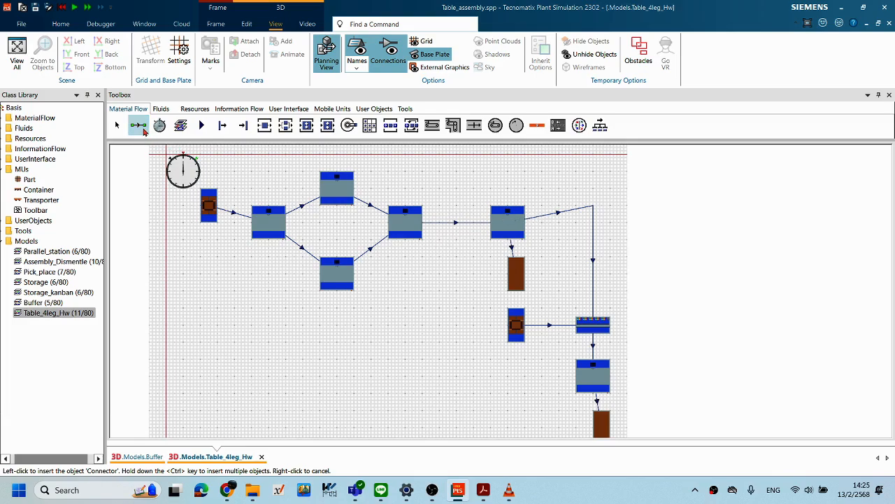
Step: Try to straighten the connector from QC to AssemblyStation by adjusting its corner in Planning View
right_click(511, 224)
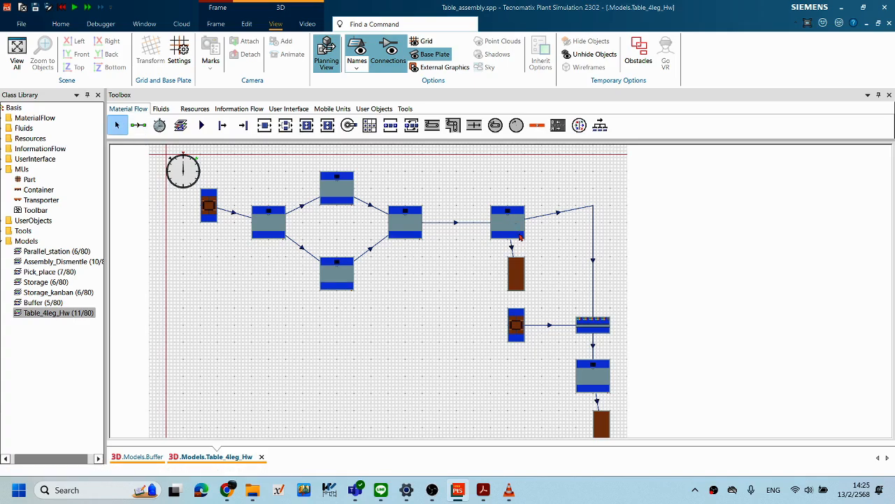
click(594, 209)
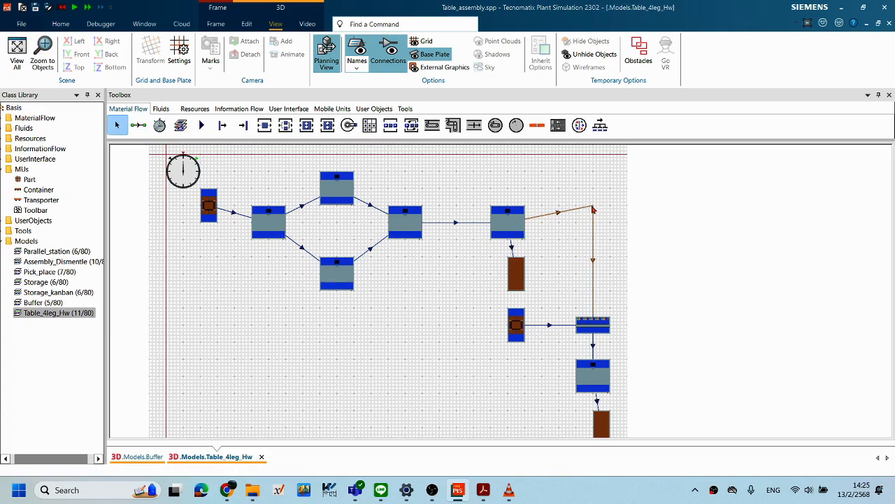
click(592, 217)
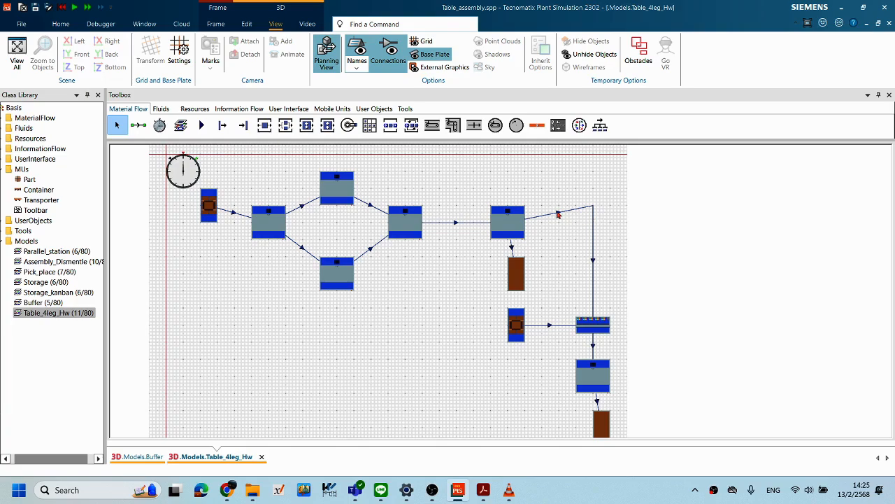
click(528, 219)
click(509, 224)
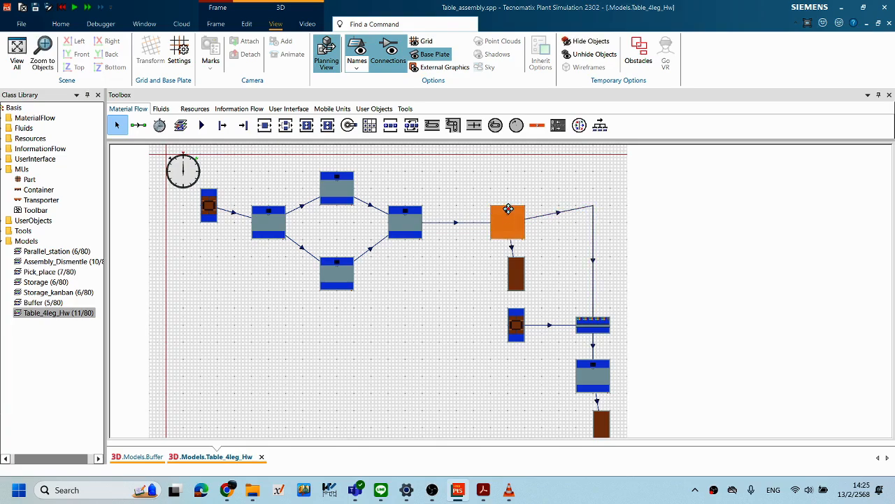
click(594, 262)
mouse_move(594, 261)
mouse_down()
mouse_move(609, 260)
mouse_move(602, 263)
mouse_up()
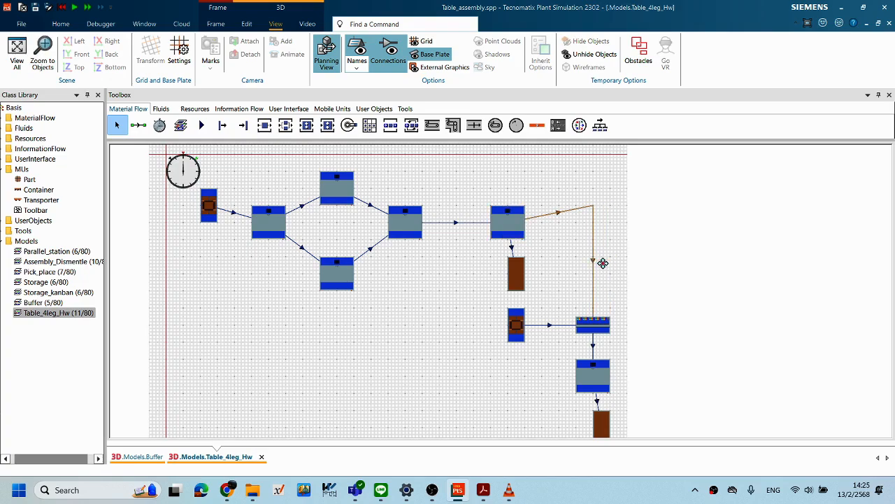
click(618, 261)
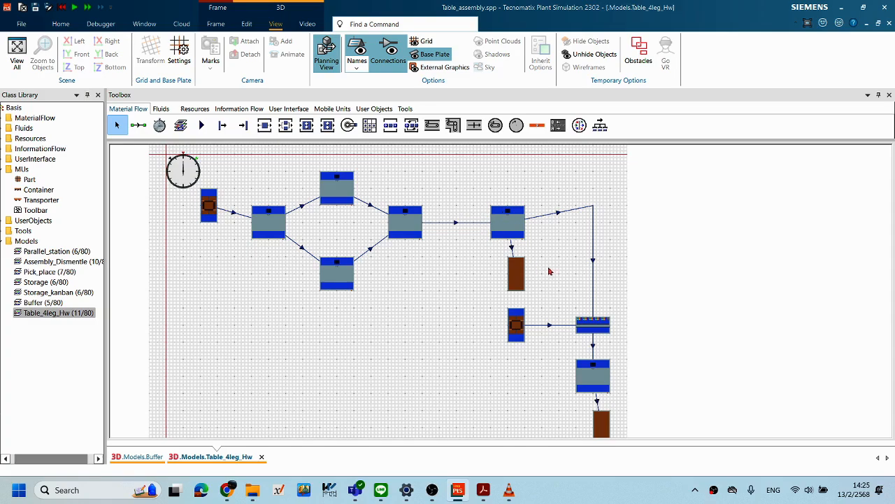
scroll(658, 276, up, 1)
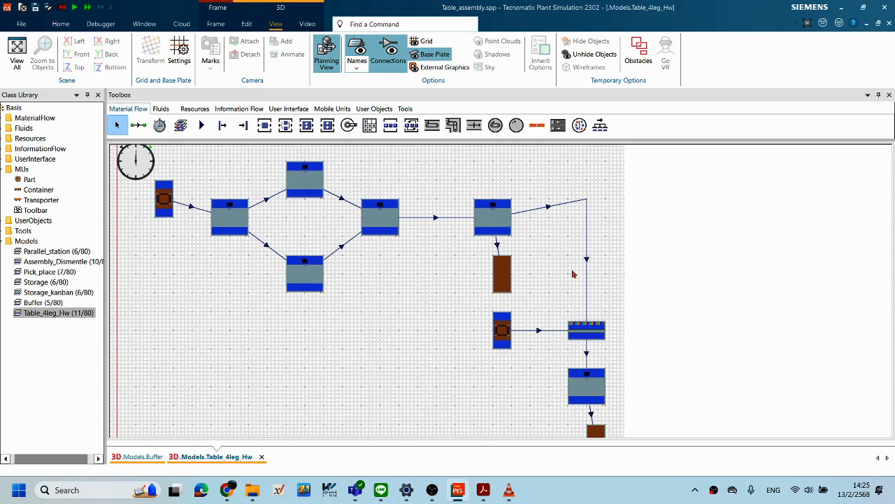
drag(584, 276, 683, 270)
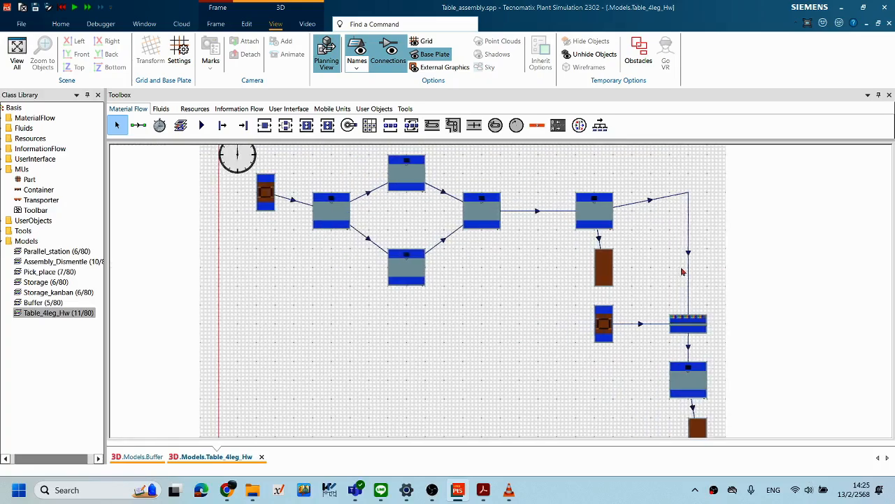
scroll(558, 259, down, 1)
mouse_move(613, 286)
mouse_down()
mouse_move(594, 286)
mouse_move(610, 283)
mouse_up()
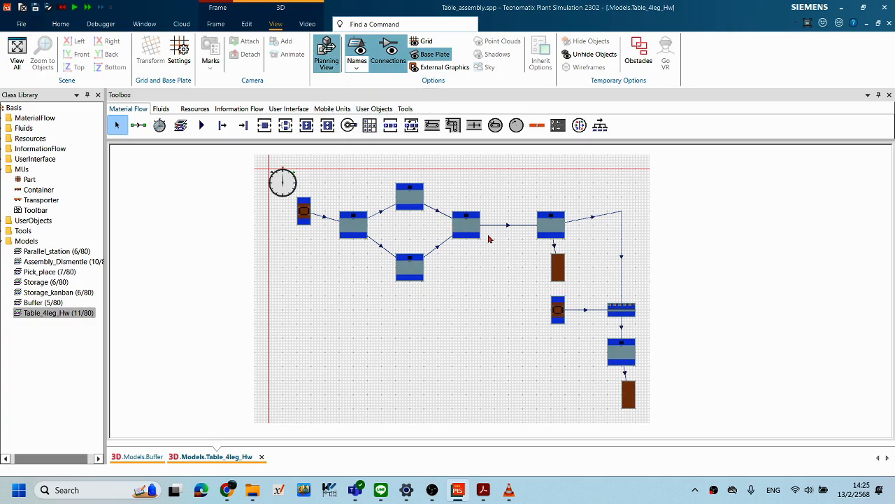
Step: Leave Planning View and move the corner point of the QC–AssemblyStation connector level with QC so the line runs straight
click(327, 59)
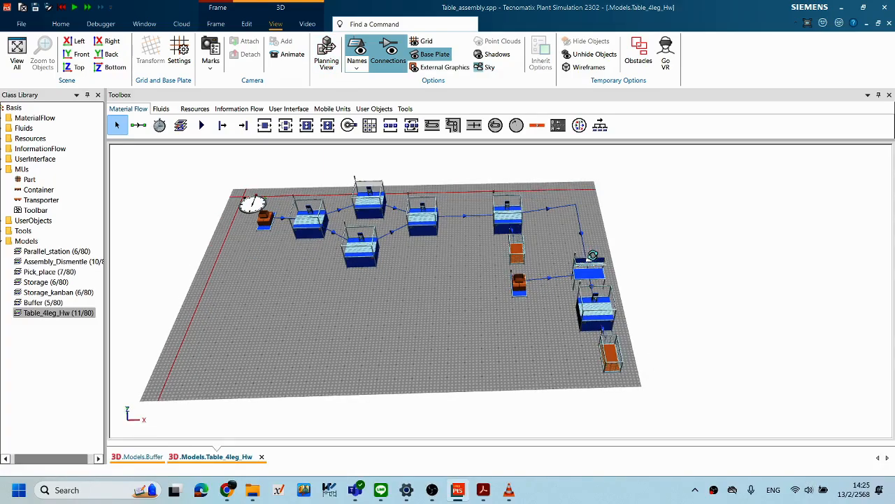
drag(593, 256, 619, 180)
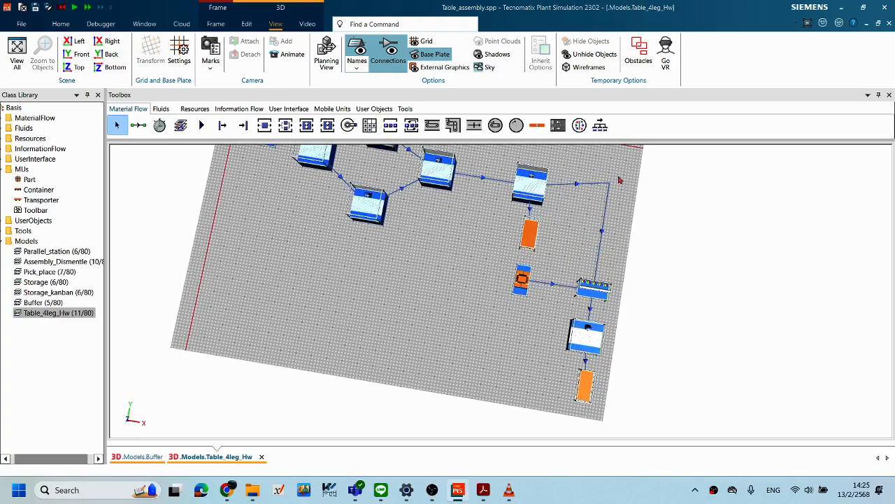
click(577, 185)
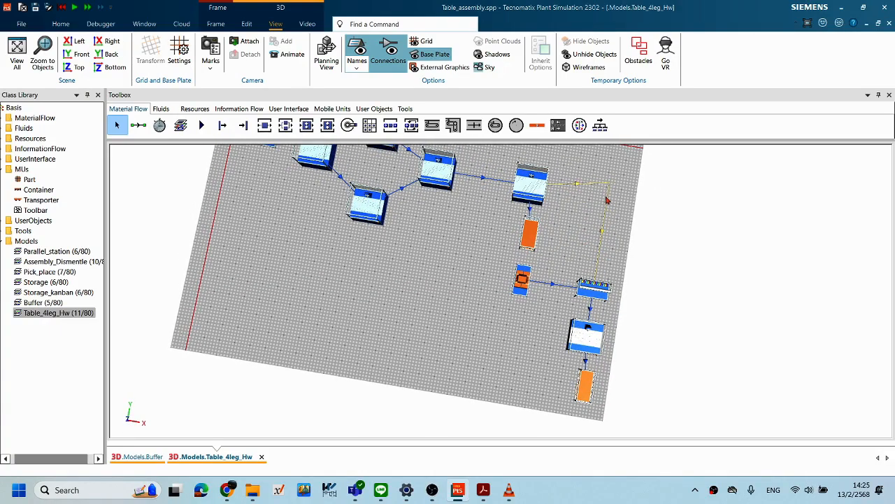
click(594, 235)
drag(621, 263, 565, 246)
mouse_move(502, 270)
mouse_down()
mouse_move(492, 284)
mouse_move(514, 287)
mouse_move(493, 286)
mouse_move(490, 273)
mouse_up()
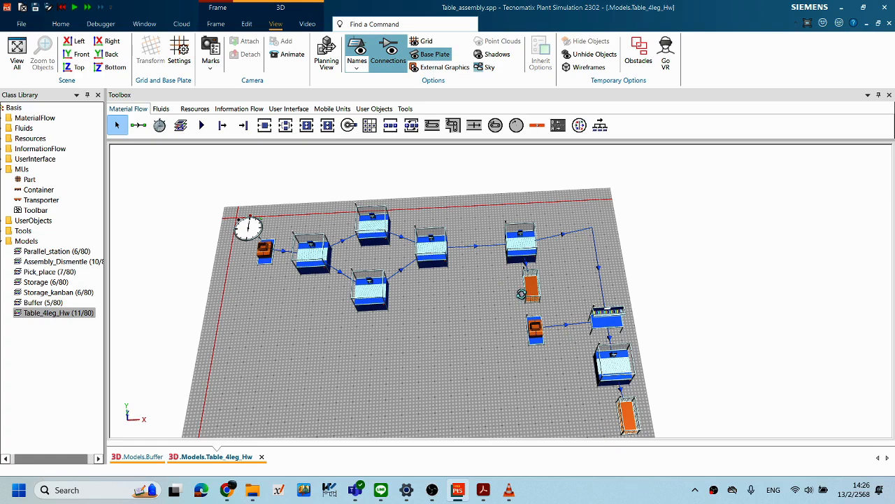
drag(531, 317, 607, 410)
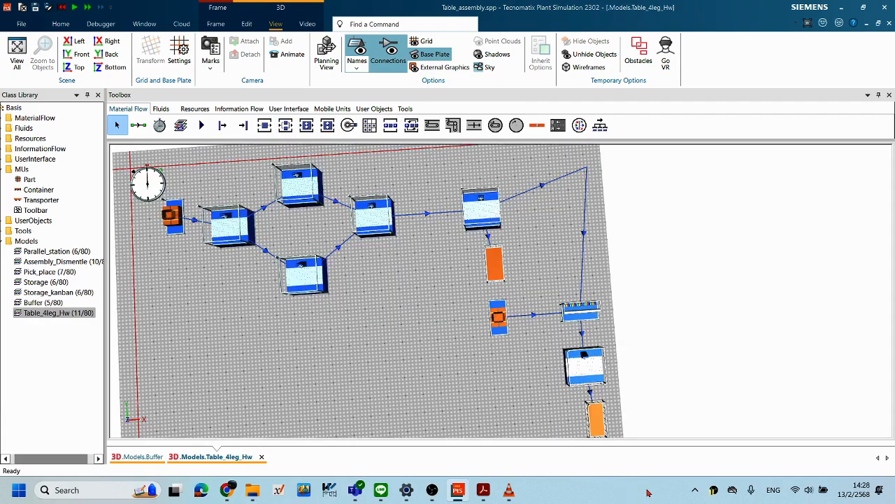
click(542, 186)
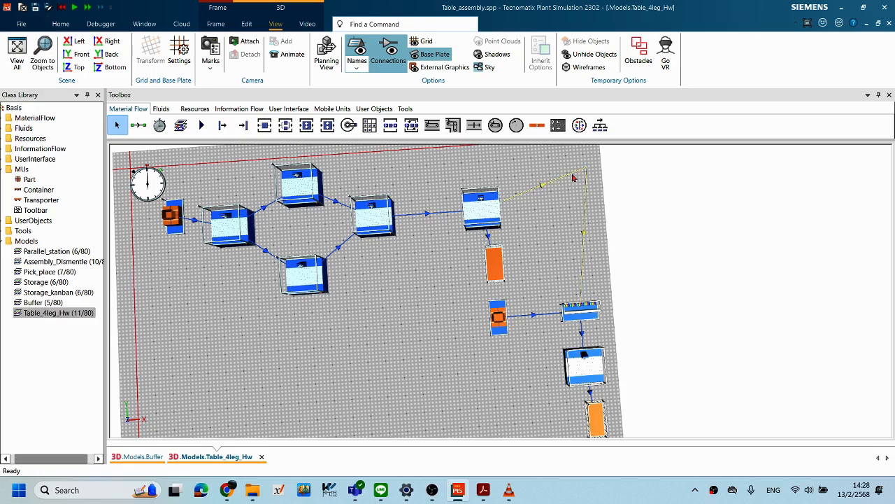
drag(584, 172, 572, 204)
click(586, 229)
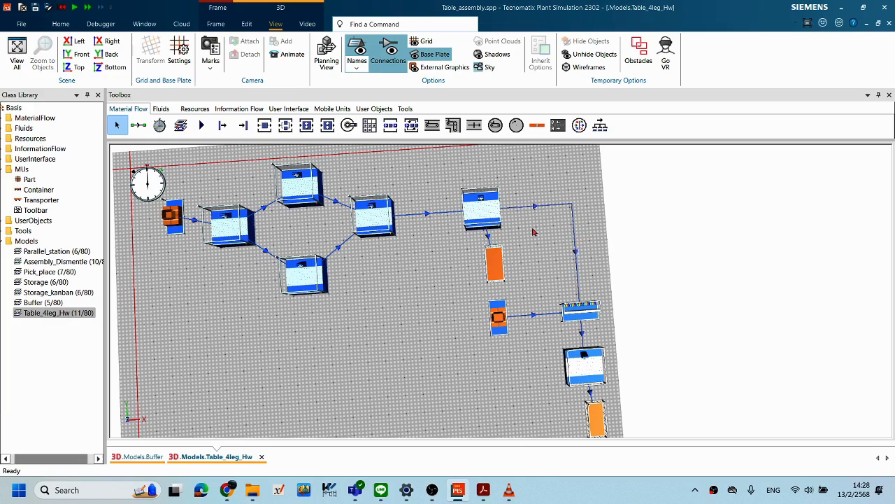
Step: Examine the connected Table_4leg_Hw line in 3D from several angles
scroll(537, 242, down, 3)
drag(440, 295, 435, 274)
mouse_move(521, 288)
mouse_down()
mouse_move(525, 269)
mouse_move(512, 300)
mouse_up()
drag(549, 222, 506, 235)
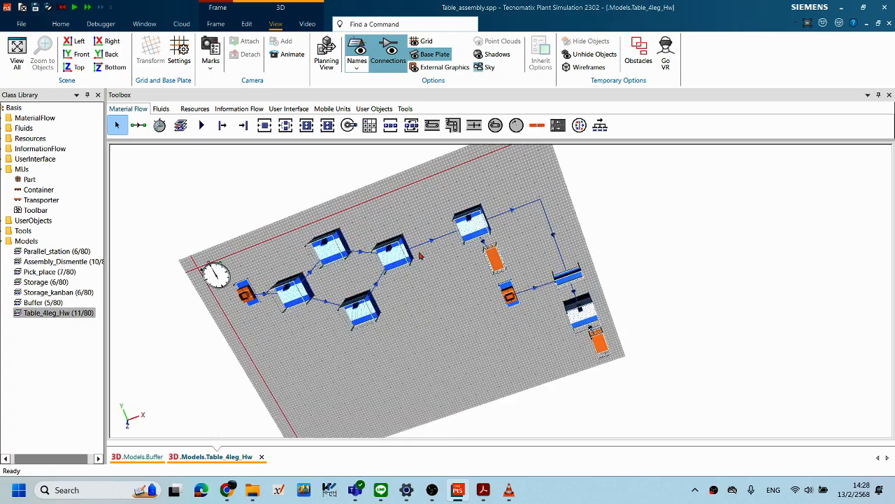
drag(320, 263, 324, 257)
drag(503, 308, 396, 235)
drag(535, 298, 559, 367)
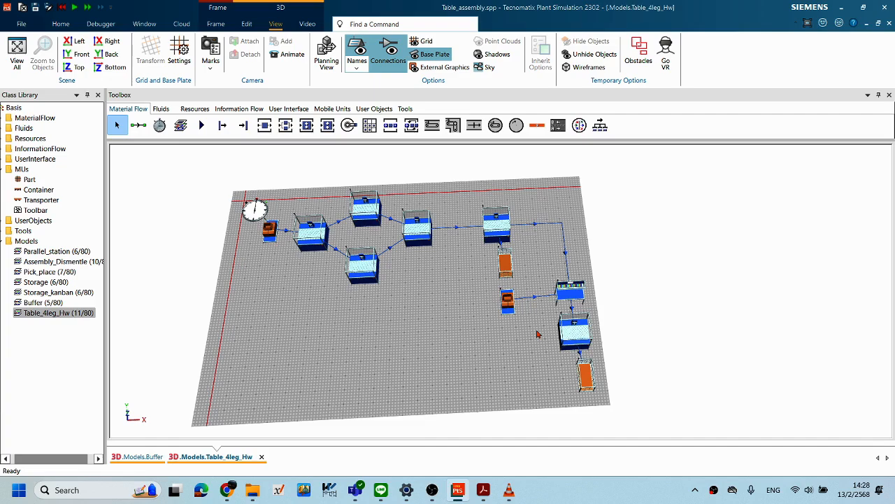
drag(537, 334, 553, 294)
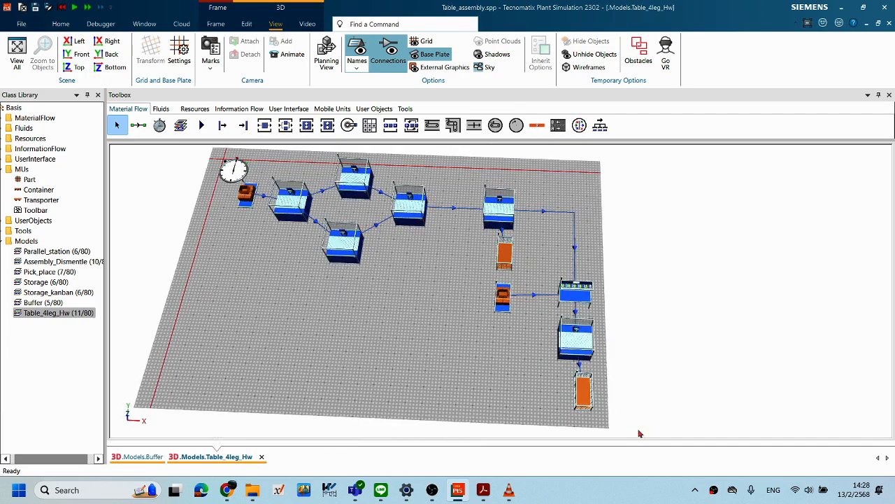
drag(502, 362, 508, 367)
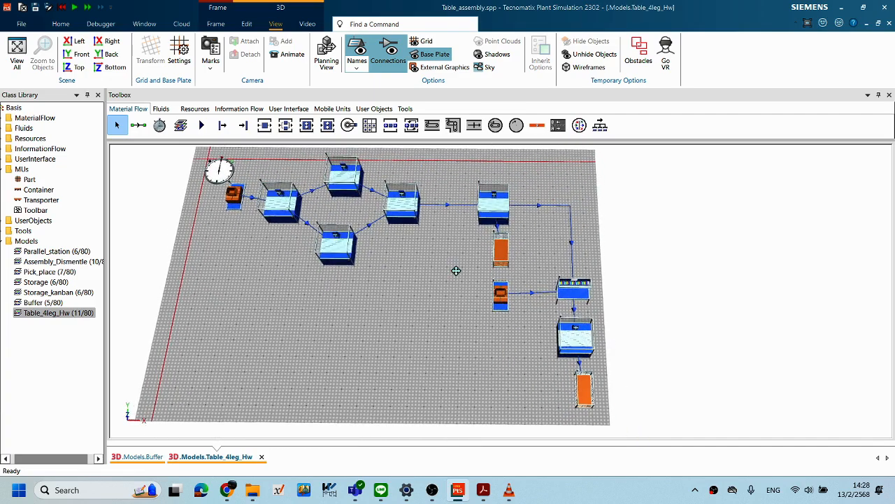
Step: Shift the upper parallel station slightly so that it lines up with the lower parallel station
drag(456, 271, 547, 312)
scroll(548, 313, up, 1)
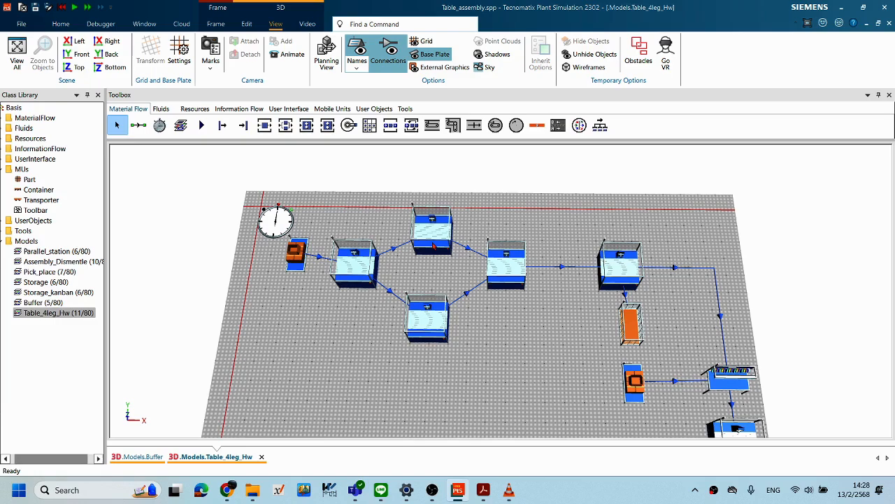
drag(433, 245, 429, 248)
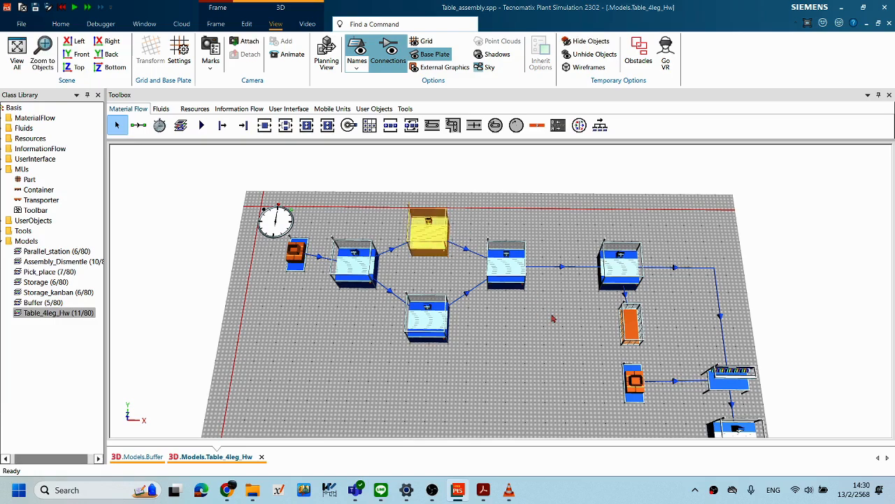
Step: Examine the NG drain below QC and the FG drain after Packing in 3D, from different angles and close up
click(640, 331)
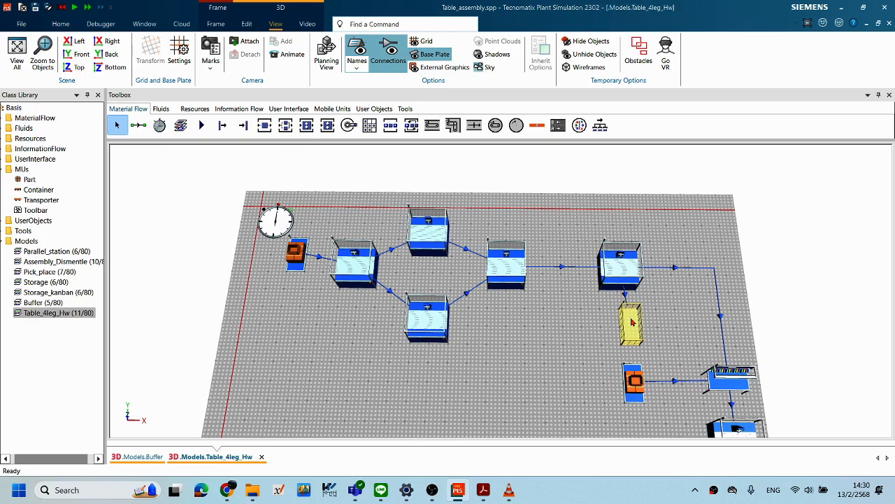
drag(632, 322, 663, 321)
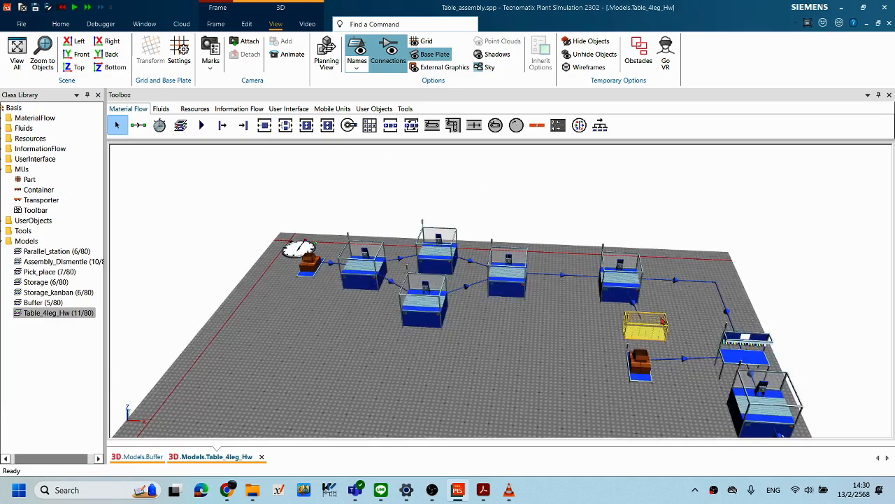
click(626, 332)
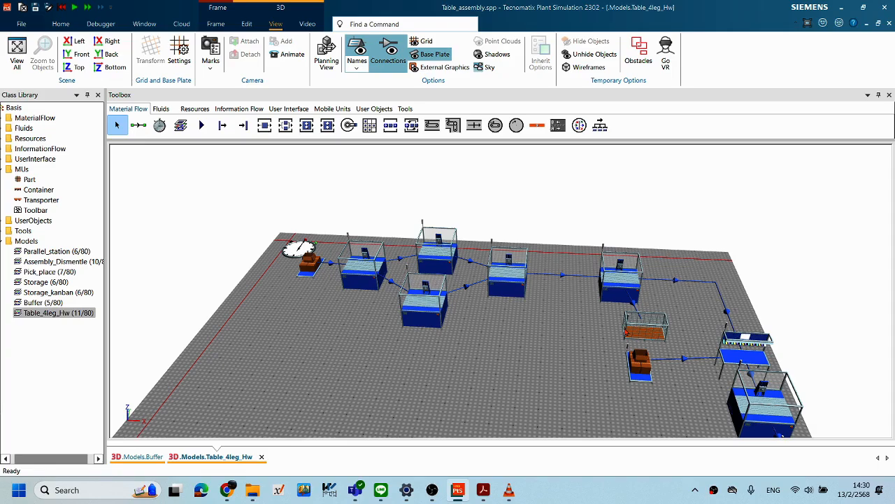
click(626, 331)
drag(586, 279, 643, 303)
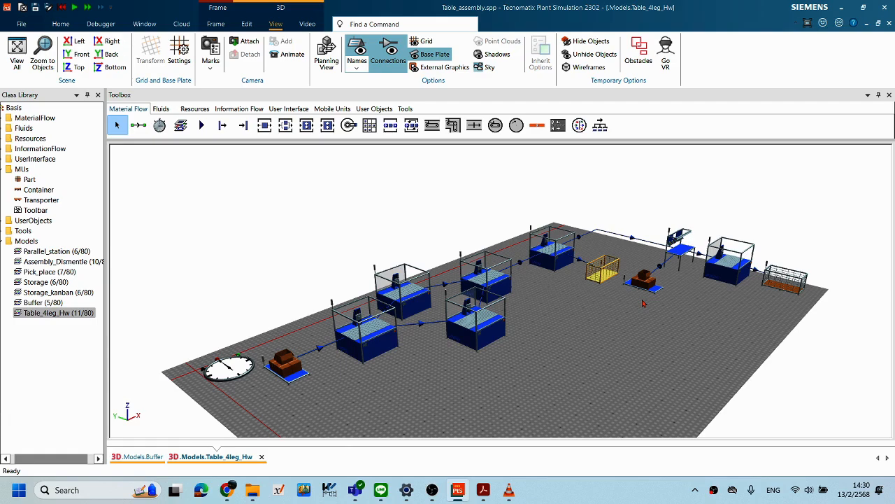
drag(644, 304, 582, 421)
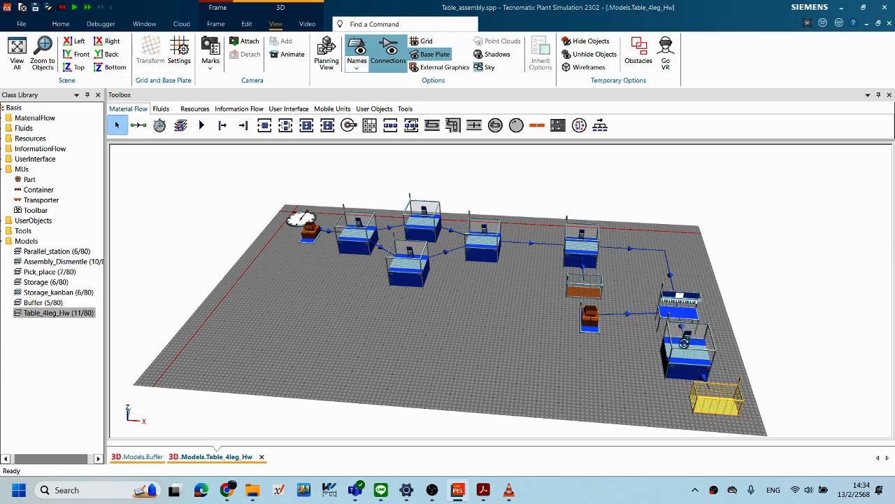
drag(685, 344, 739, 393)
scroll(740, 394, up, 3)
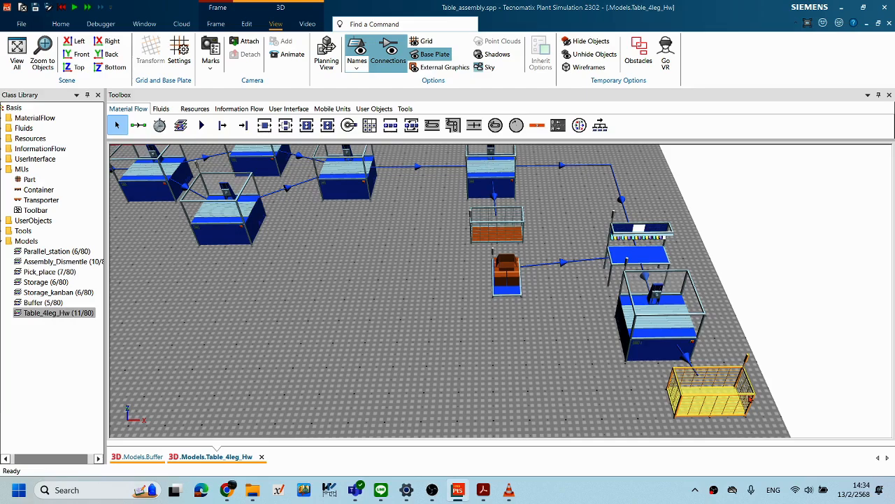
drag(750, 399, 603, 367)
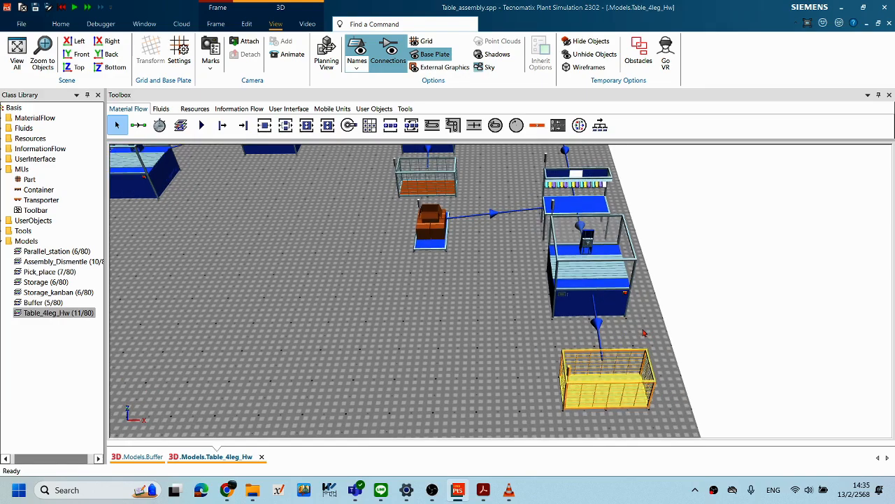
scroll(615, 317, down, 2)
scroll(552, 293, up, 1)
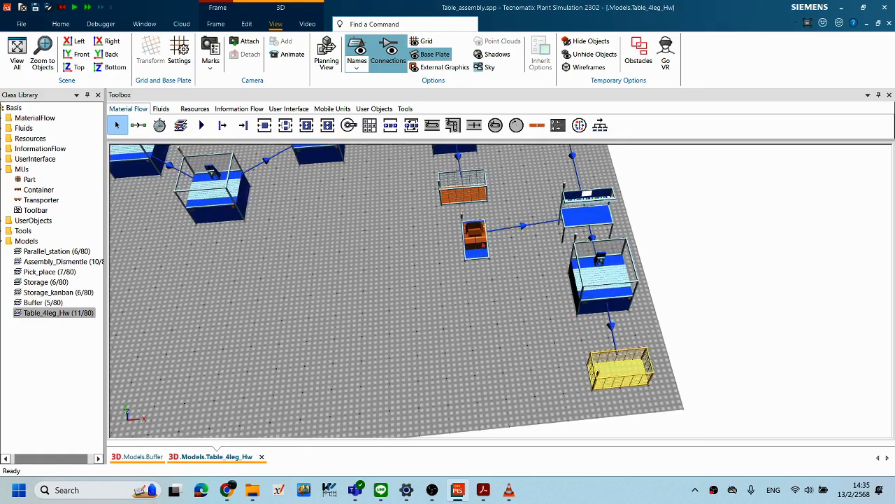
Step: Try moving SourceLeg closer to AssemblyStation and return it to its original spot
click(487, 234)
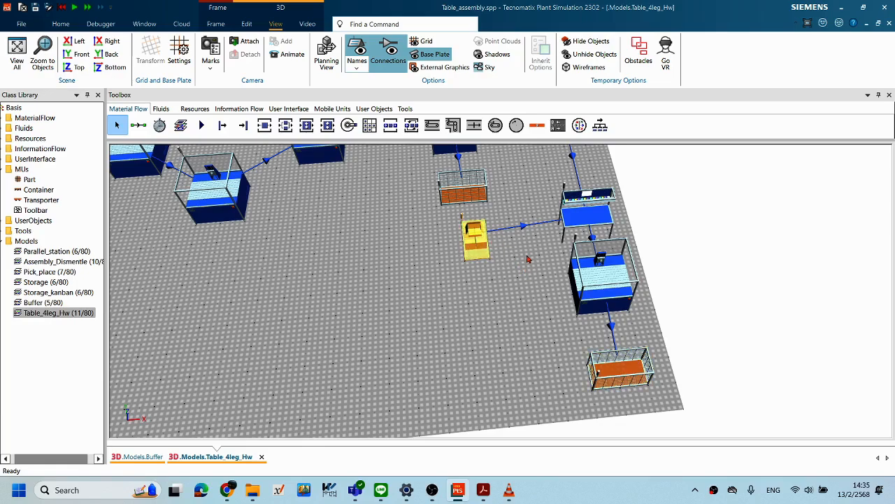
scroll(528, 259, up, 1)
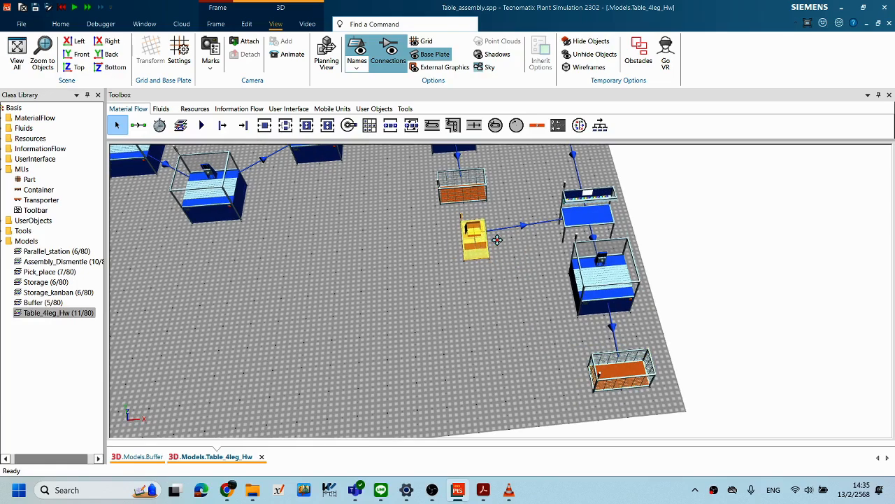
drag(478, 240, 503, 240)
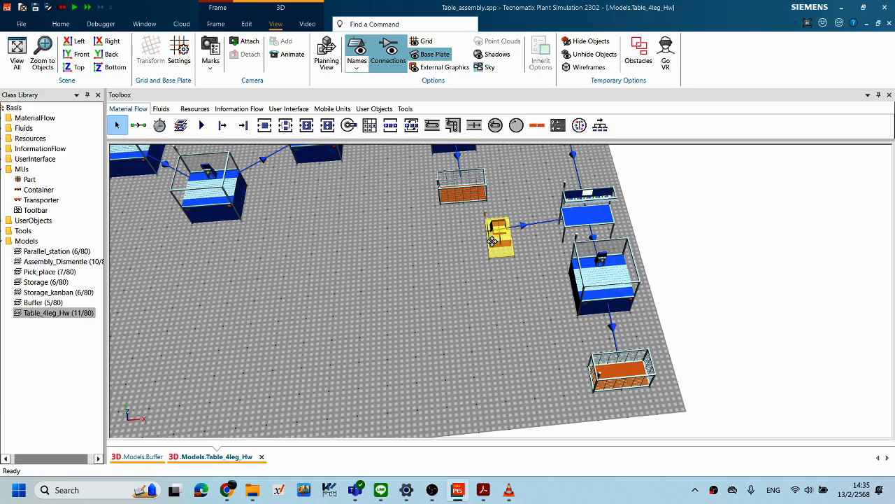
drag(511, 242, 479, 241)
mouse_move(493, 241)
mouse_down()
mouse_move(505, 240)
mouse_move(481, 240)
mouse_move(507, 241)
mouse_move(475, 242)
mouse_move(498, 242)
mouse_up()
drag(499, 243, 485, 244)
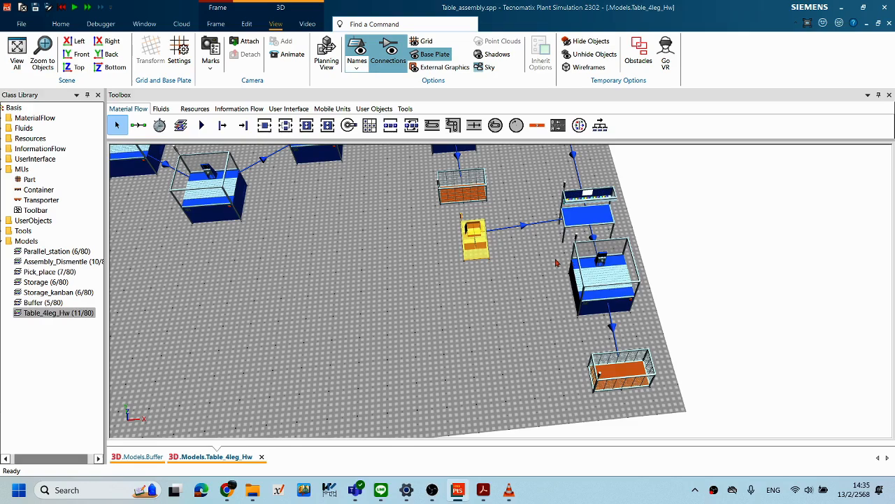
scroll(556, 262, down, 2)
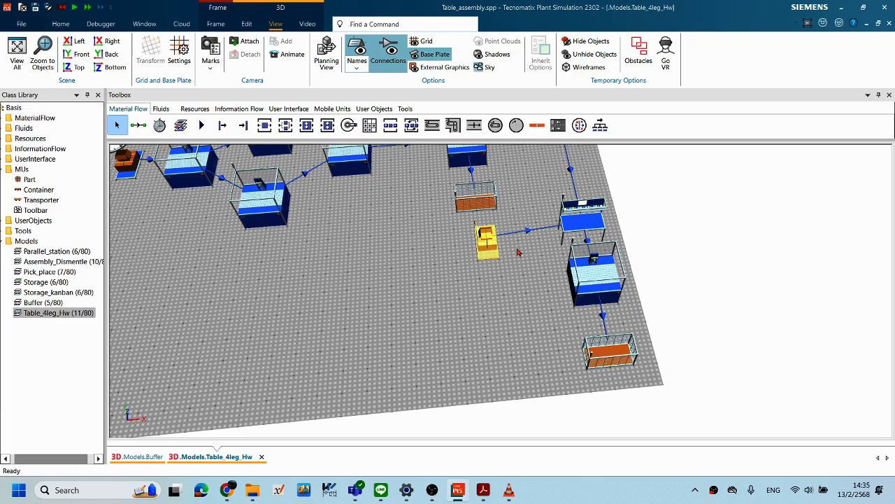
Step: Try shifting SourceLeg slightly away from AssemblyStation and return it to its spot
mouse_move(489, 244)
mouse_down()
mouse_move(427, 243)
mouse_move(494, 247)
mouse_move(474, 246)
mouse_up()
scroll(523, 260, down, 2)
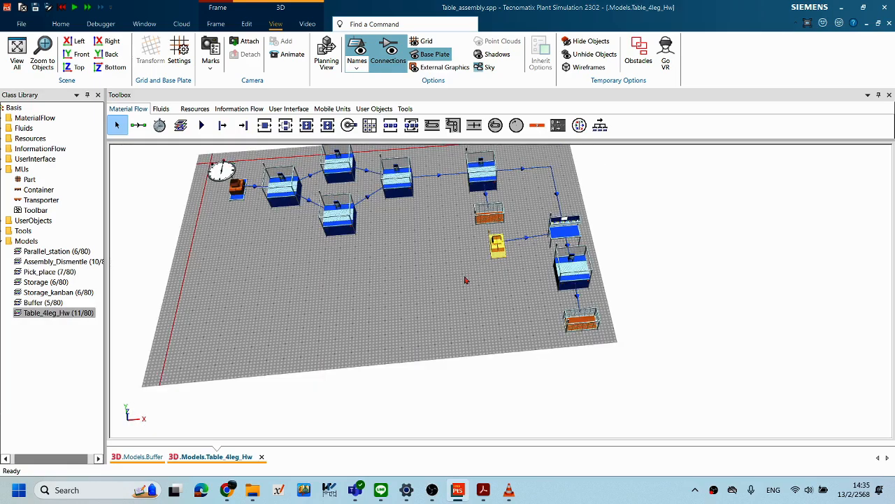
click(421, 295)
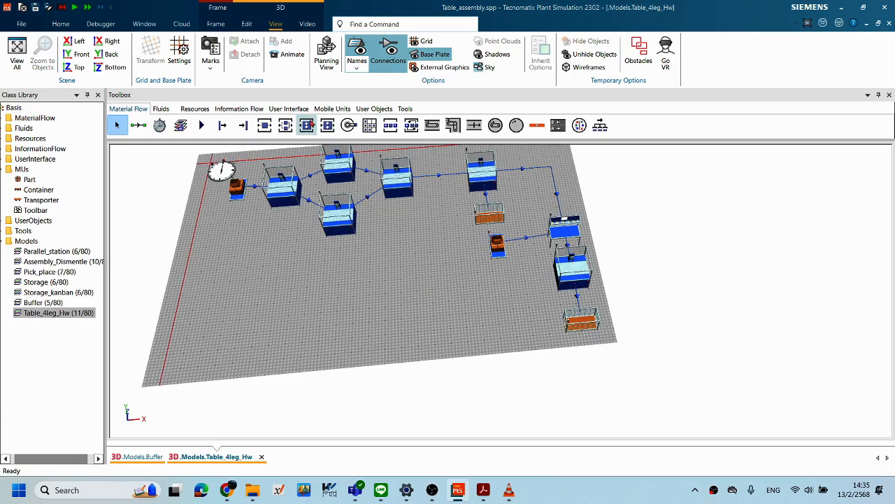
Step: Set the grid snapping of the base plate to the 10 m interval instead of 1 m and apply it
click(179, 55)
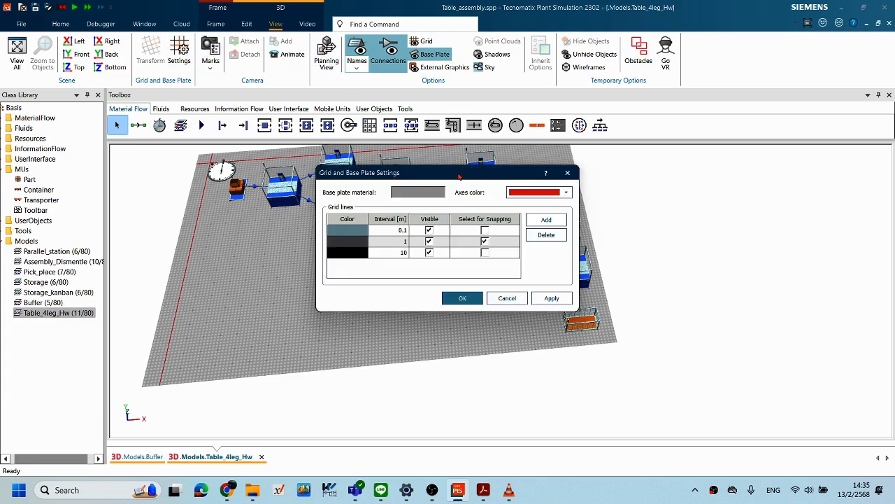
drag(460, 177, 476, 172)
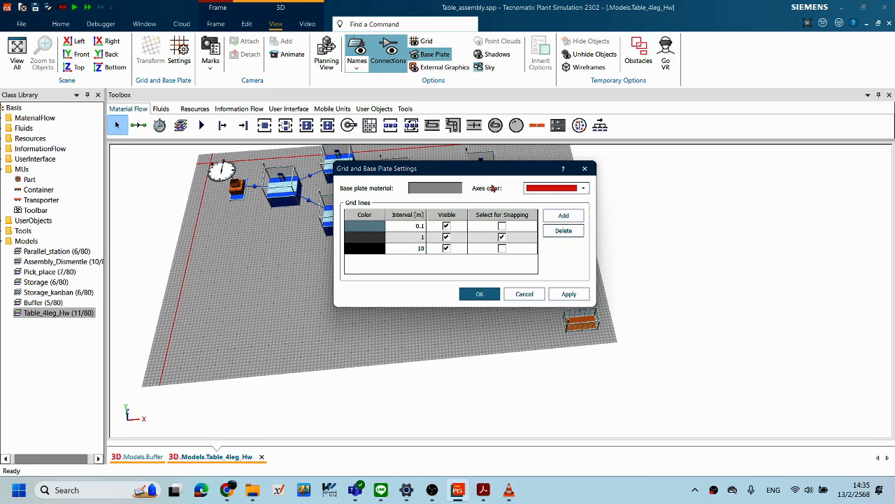
drag(282, 161, 282, 162)
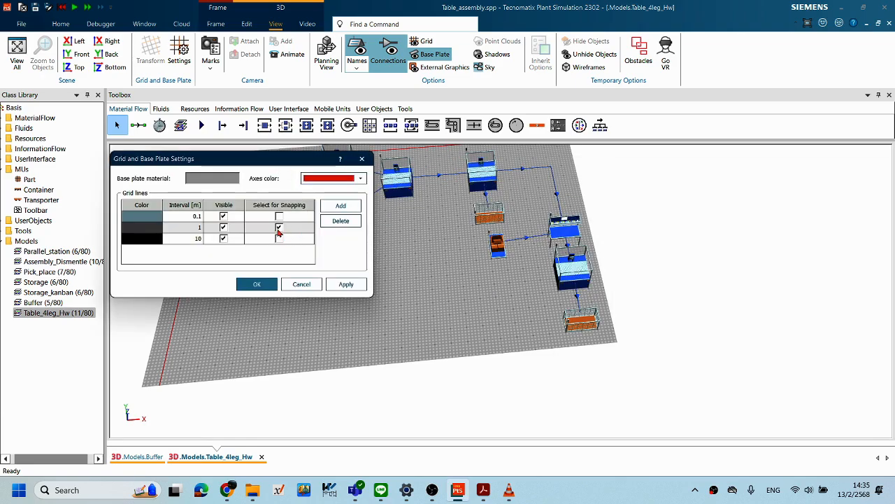
click(497, 248)
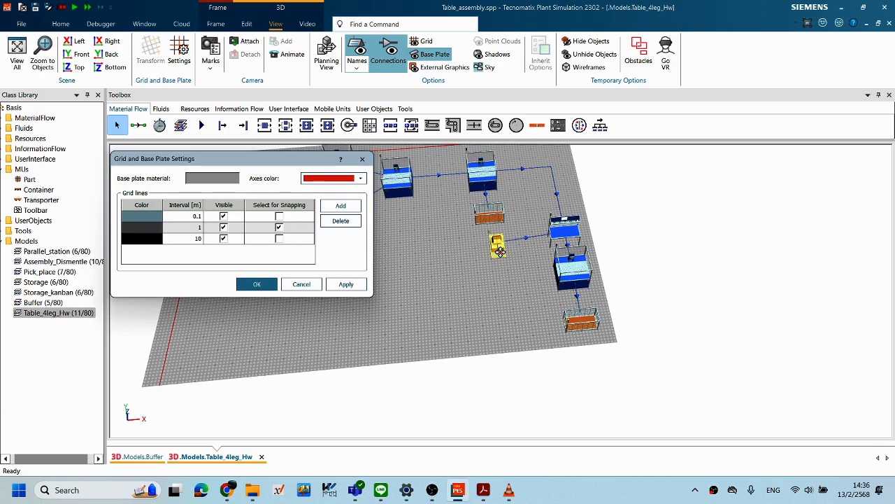
click(277, 240)
click(278, 240)
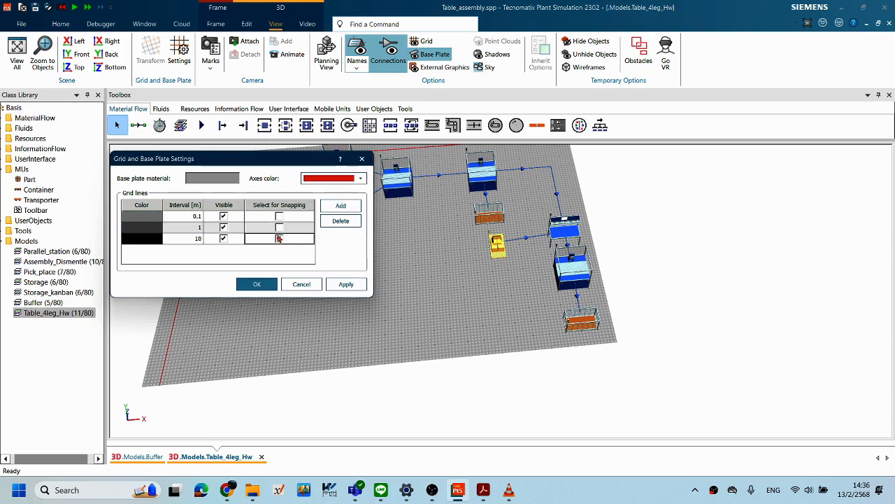
click(279, 228)
click(279, 239)
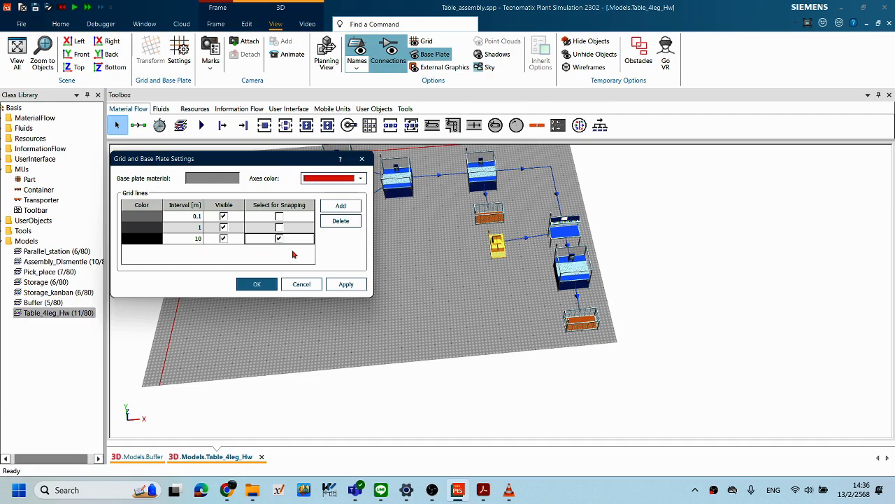
mouse_move(503, 254)
mouse_down()
mouse_move(460, 257)
mouse_move(483, 254)
mouse_up()
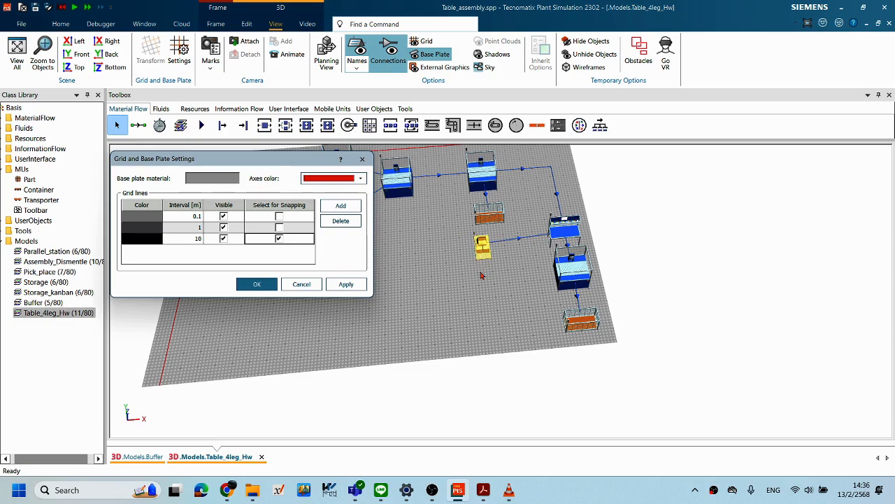
scroll(481, 274, up, 3)
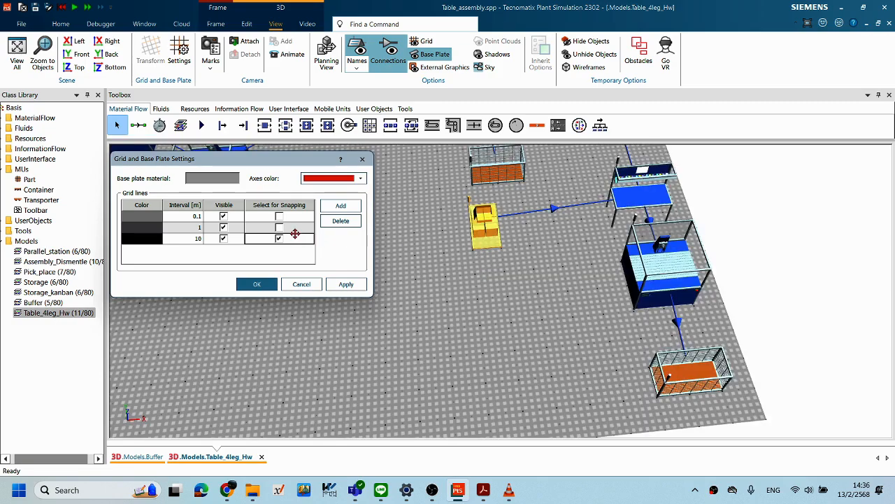
click(346, 285)
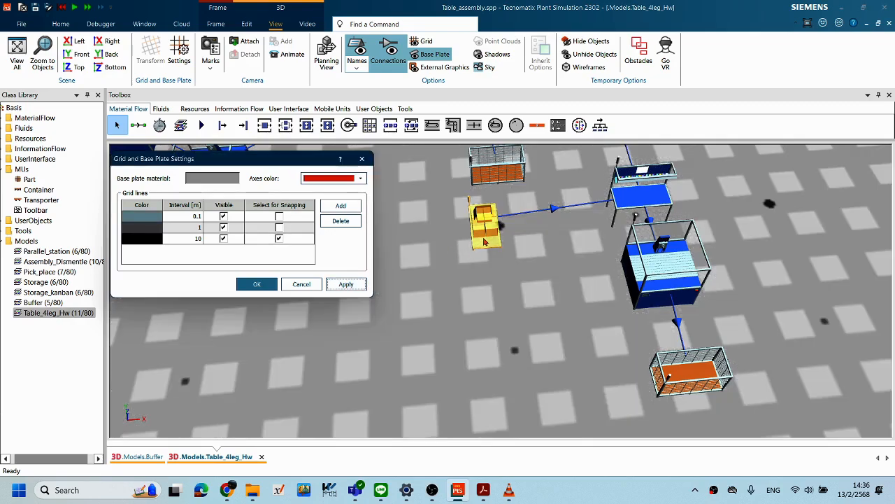
Step: Try moving SourceLeg far across the base plate with 10 m snapping and bring it back below the NG drain
drag(490, 242, 514, 231)
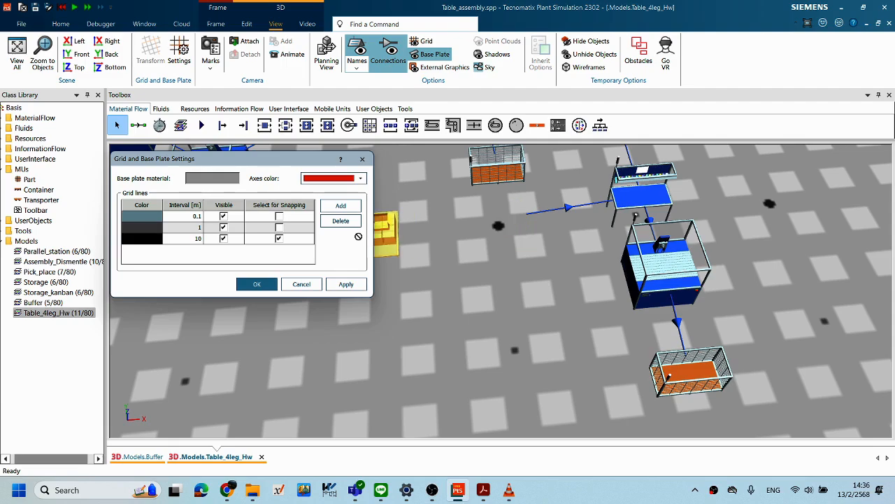
drag(293, 160, 201, 176)
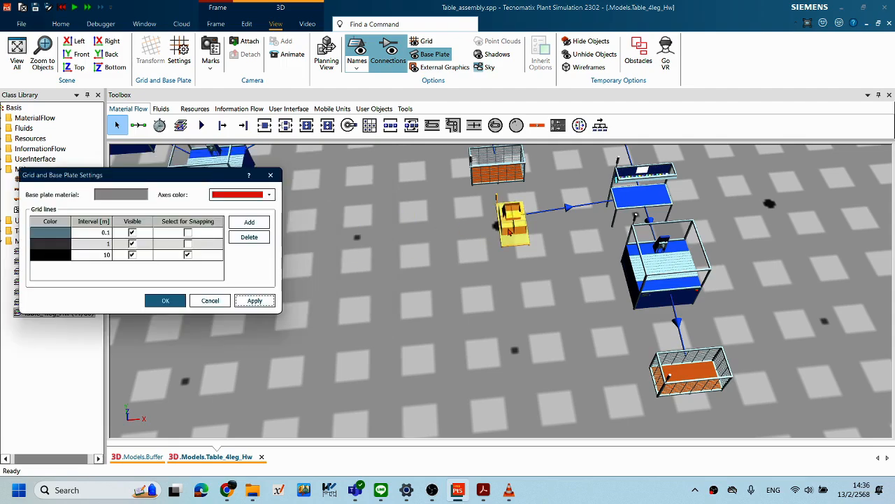
drag(358, 238, 202, 245)
drag(186, 177, 340, 356)
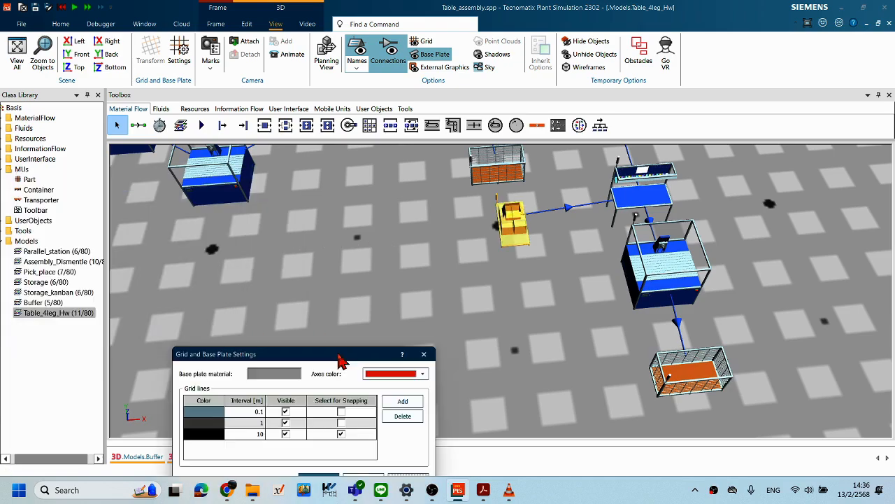
drag(516, 231, 219, 261)
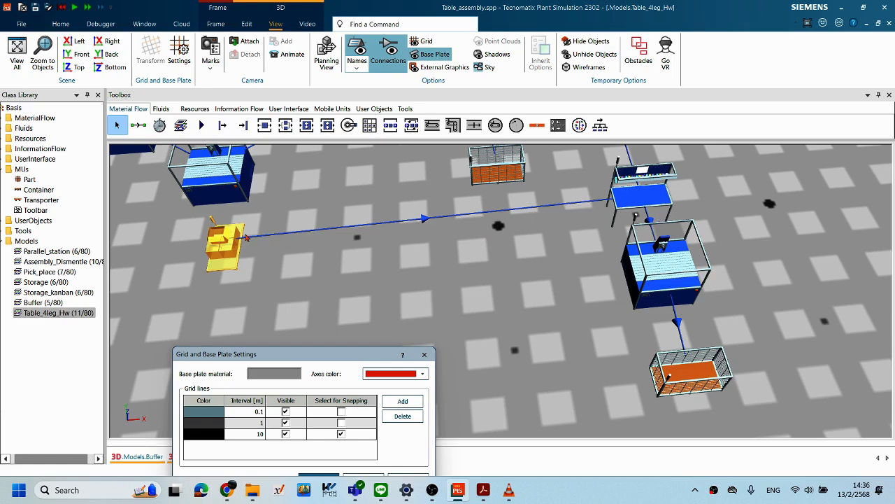
drag(230, 242, 487, 253)
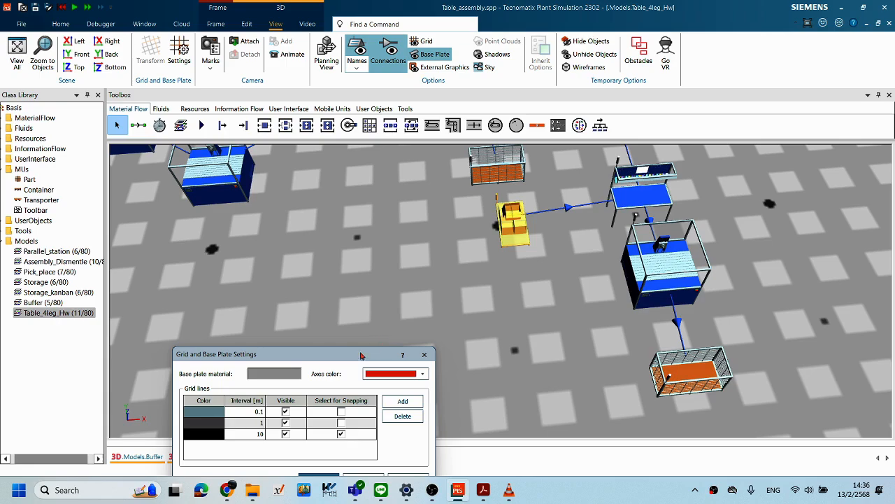
Step: Restore the grid snapping to the 1 m interval, apply it and close the grid and base plate settings
drag(342, 355, 297, 199)
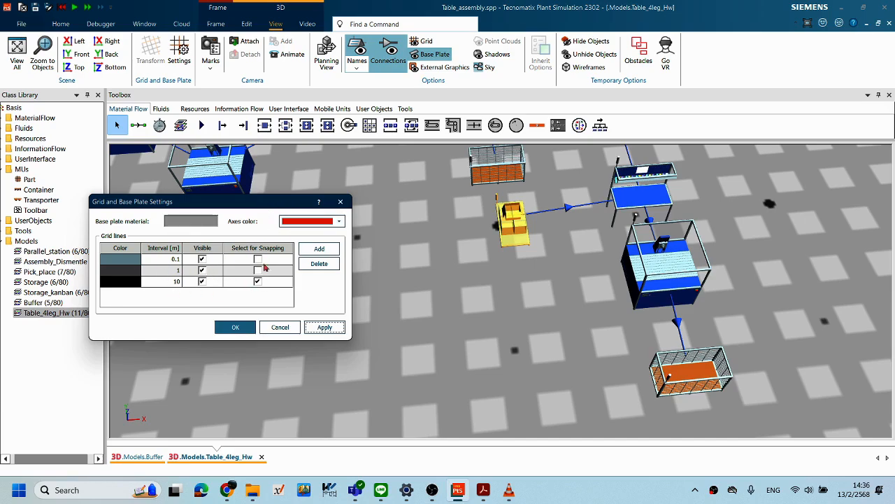
drag(287, 200, 282, 272)
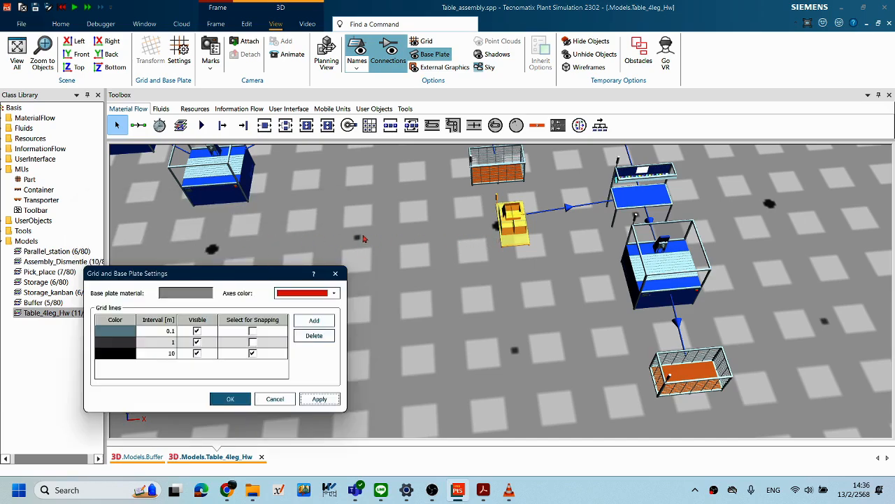
drag(240, 275, 554, 276)
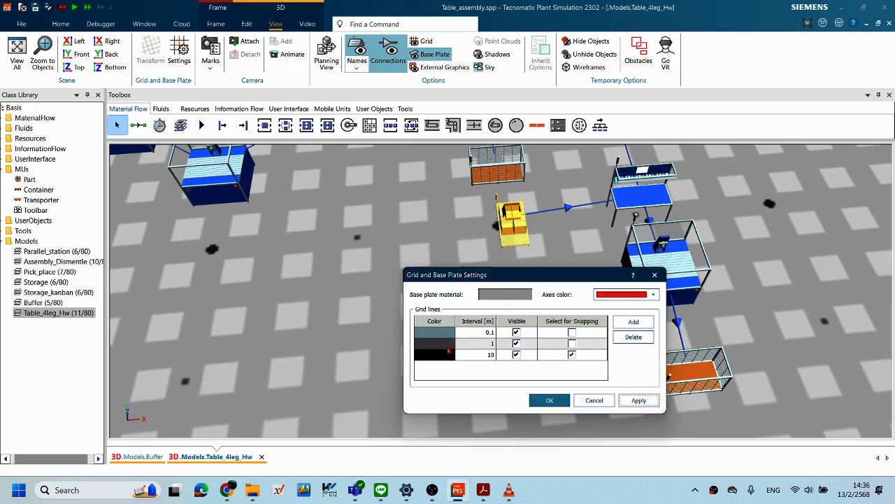
click(572, 343)
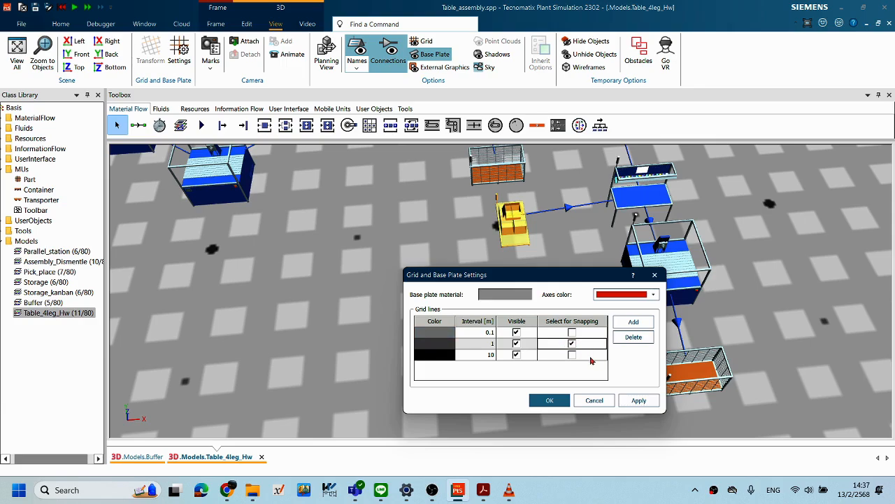
click(639, 401)
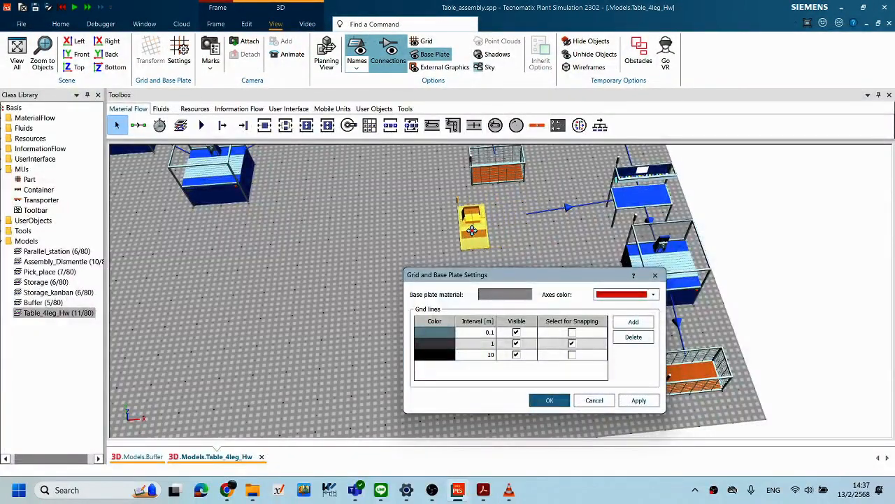
drag(572, 277, 356, 237)
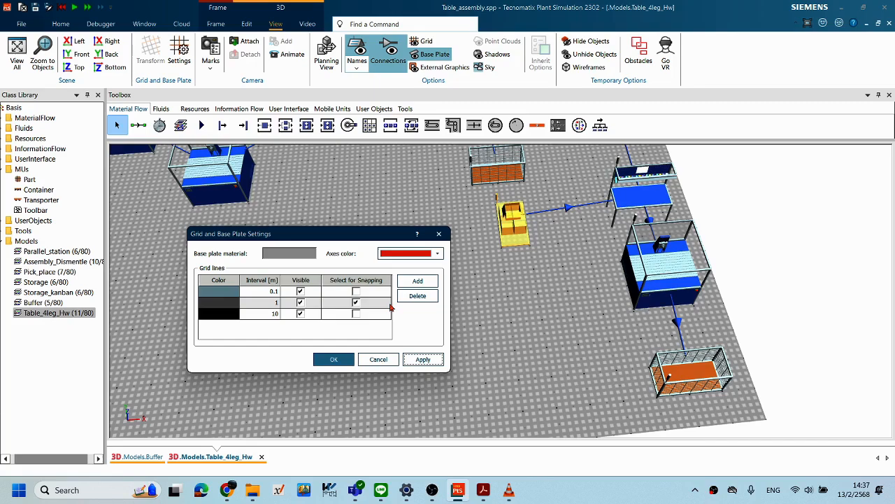
click(428, 363)
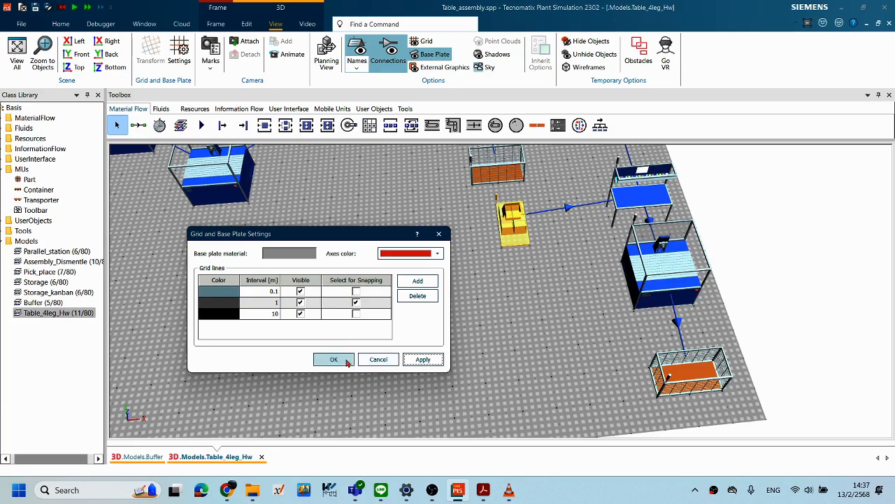
click(335, 360)
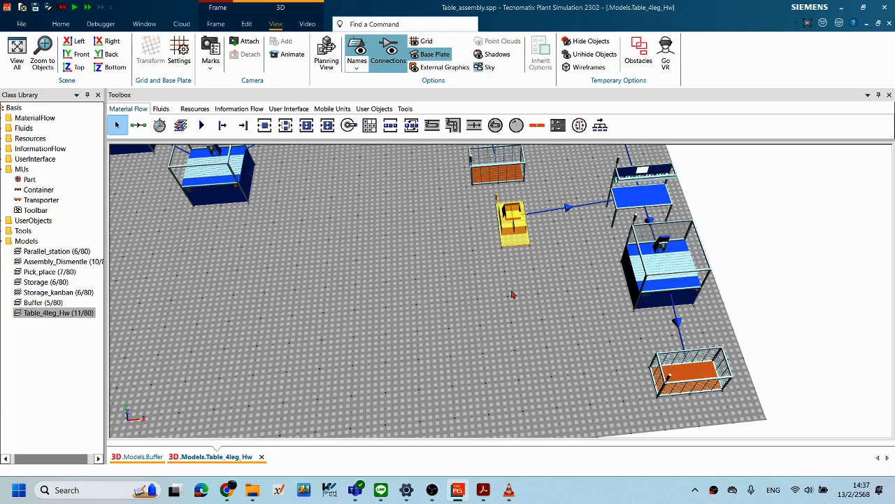
Step: Open the EventController of Table_4leg_Hw with the whole line in view and start the simulation
scroll(535, 289, down, 2)
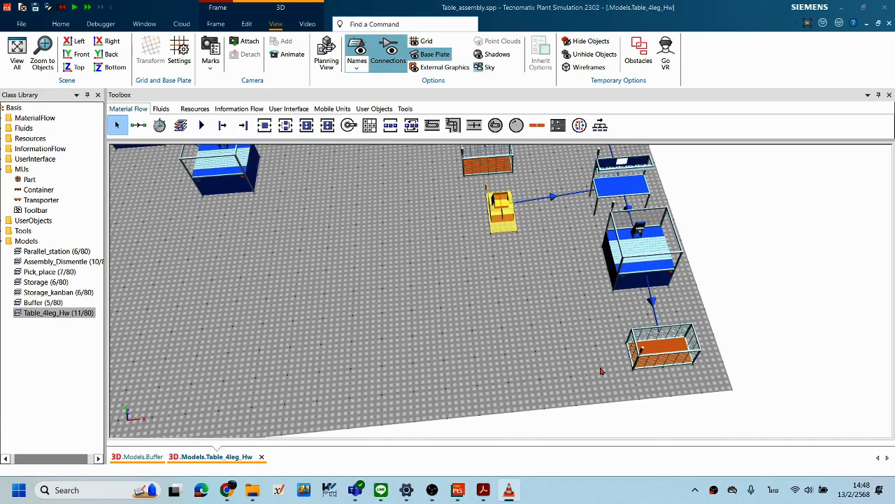
scroll(598, 360, down, 5)
scroll(581, 294, up, 2)
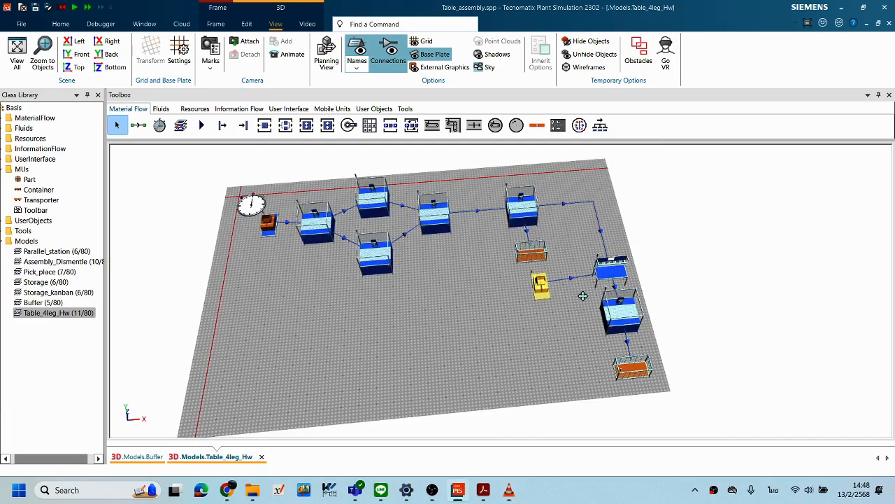
drag(561, 273, 564, 297)
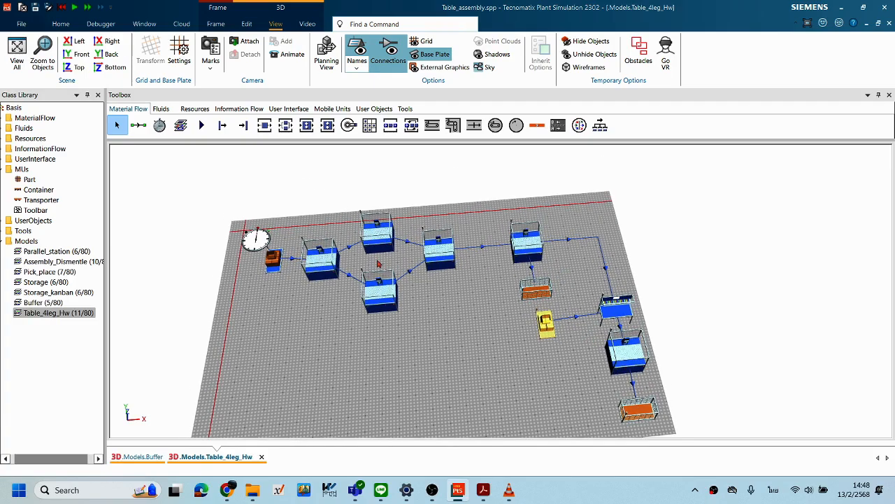
right_click(480, 304)
click(436, 317)
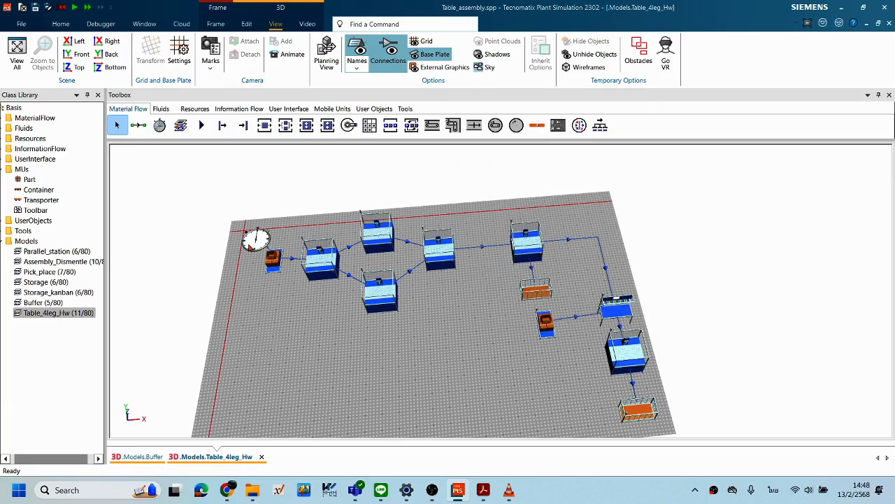
double_click(251, 244)
drag(418, 169, 438, 329)
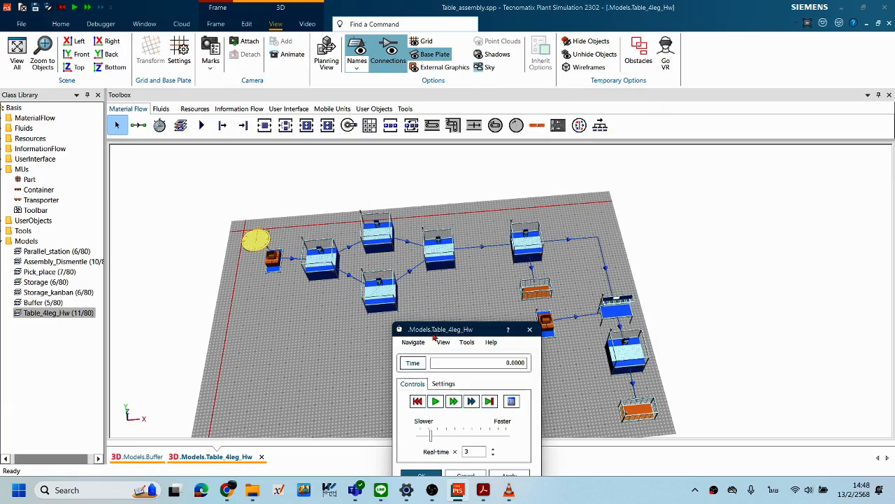
click(435, 401)
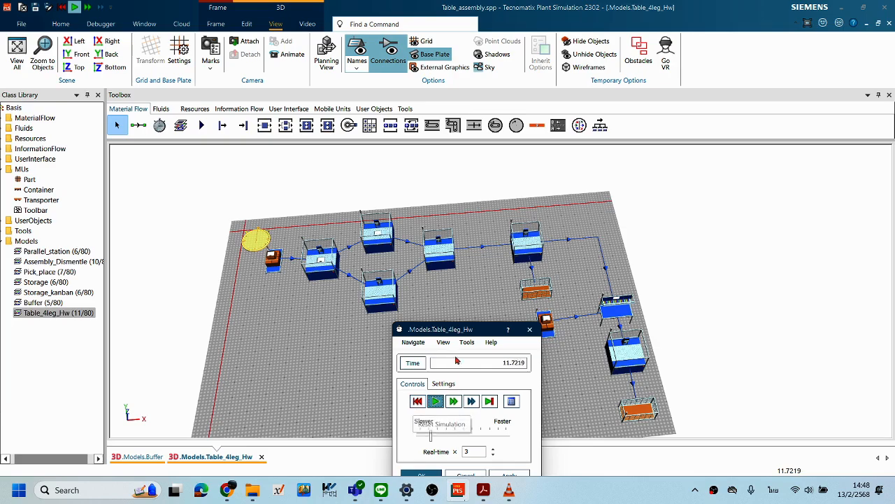
Step: Raise the simulation's real-time factor to 25, watch the parts flow through the line and reset the run
drag(466, 331, 218, 289)
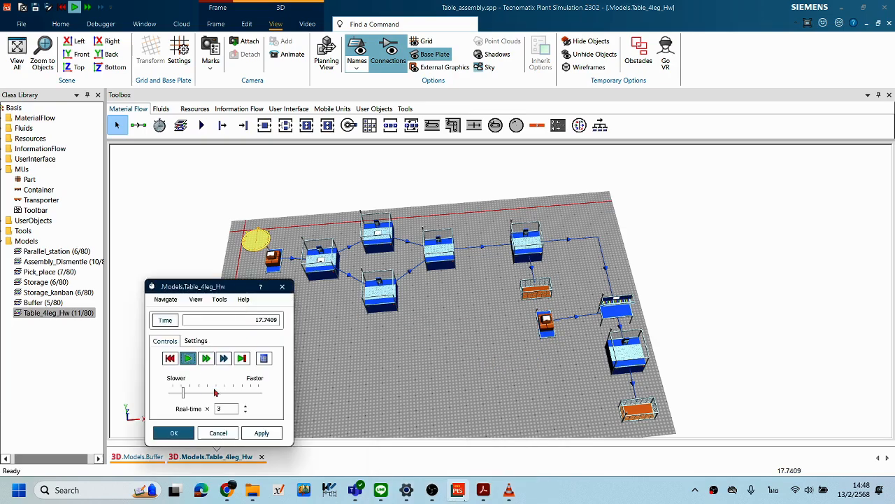
drag(184, 396, 209, 398)
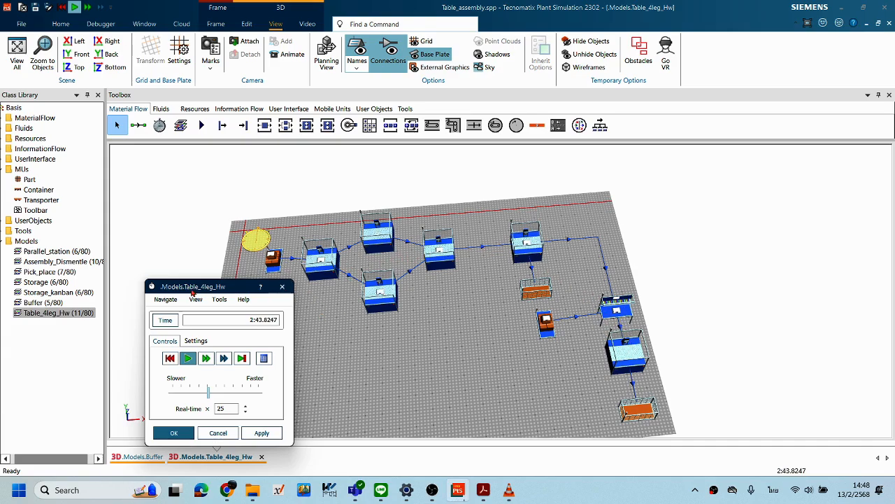
drag(194, 288, 712, 201)
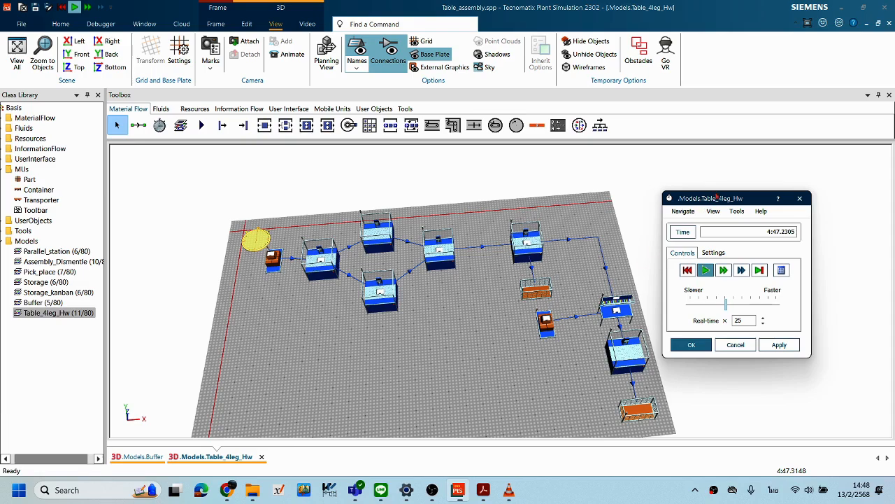
click(421, 318)
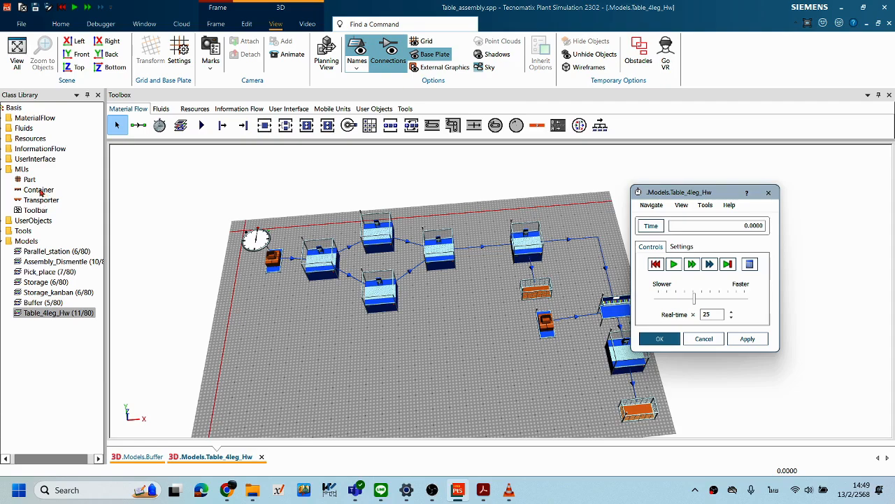
Step: Assign the Container from the MUs folder to SourceTop as the unit it produces
drag(40, 189, 274, 269)
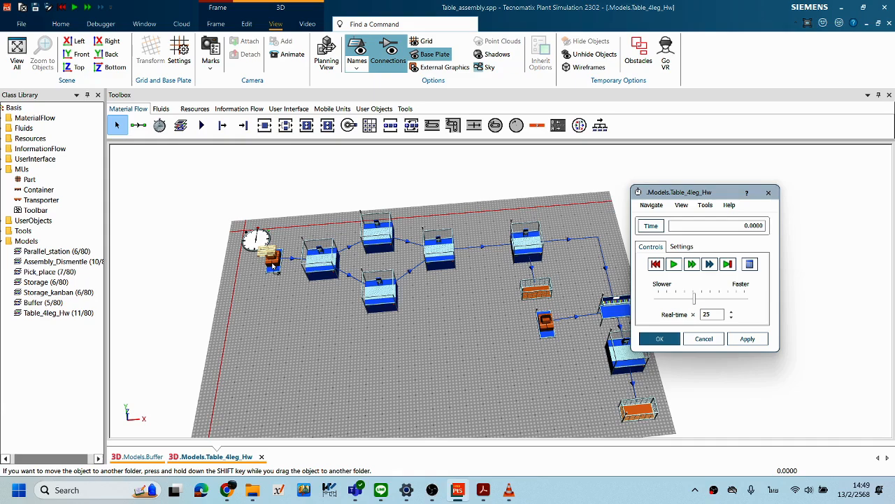
drag(273, 267, 274, 267)
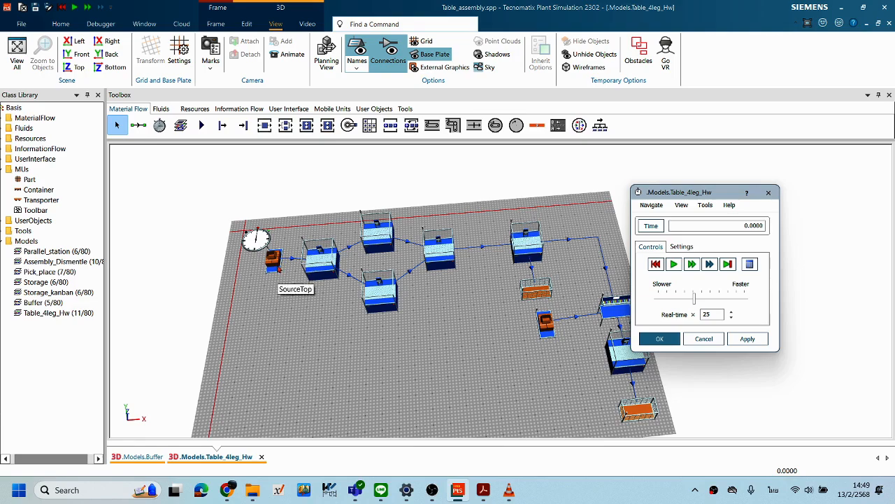
Step: Run the simulation with the whole line in view, watch the containers flow through it and reset the run
drag(671, 196, 72, 236)
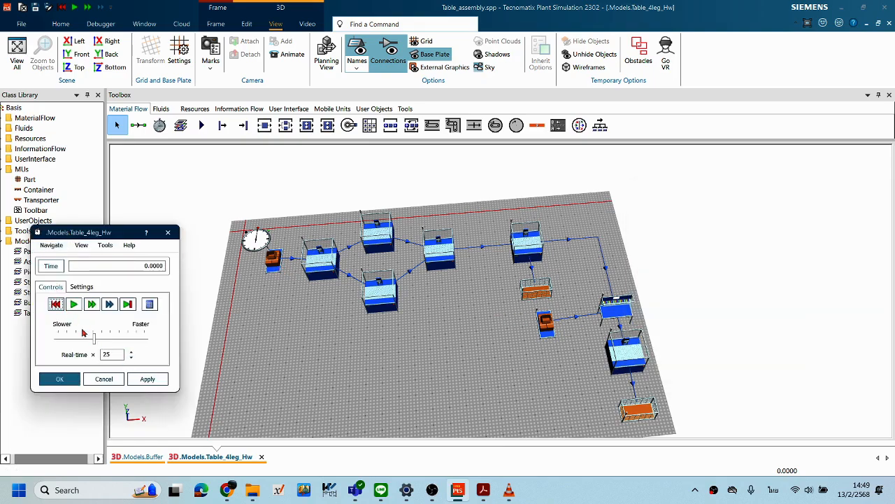
click(73, 304)
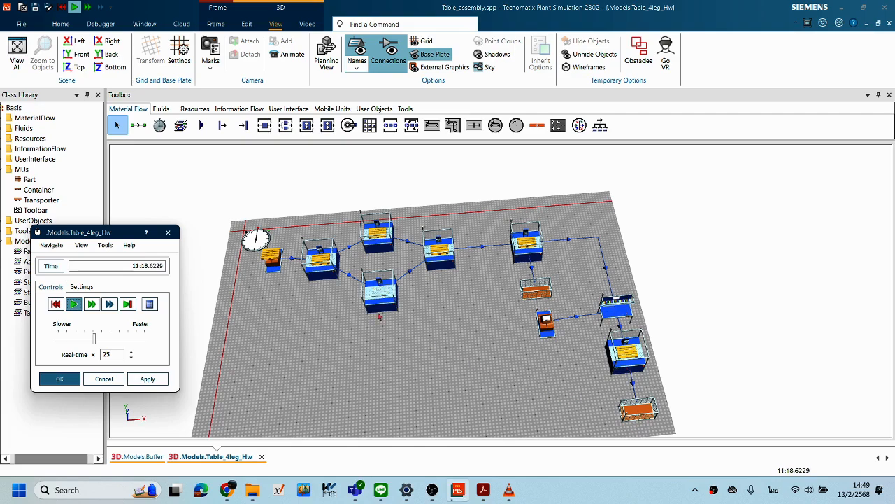
drag(139, 232, 187, 206)
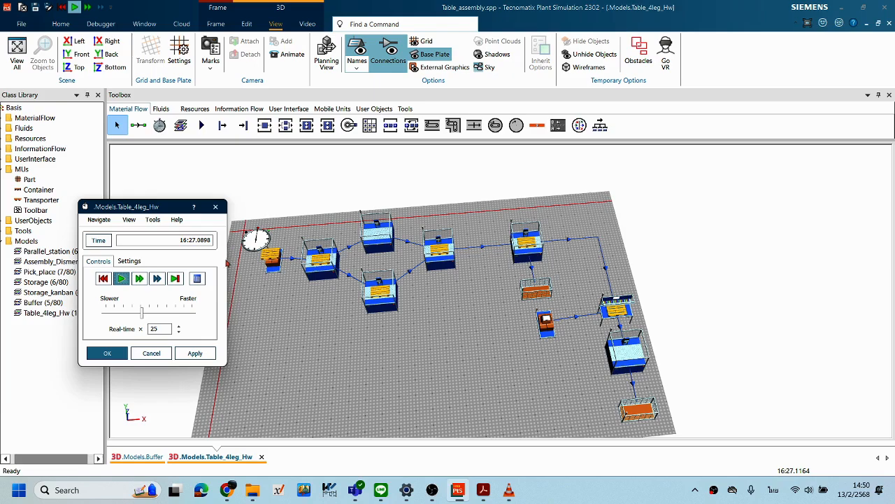
click(48, 255)
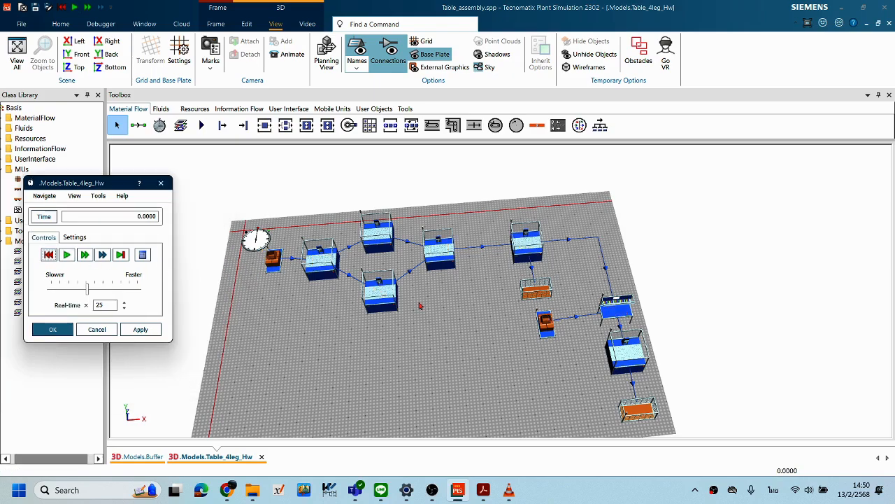
right_click(451, 304)
click(488, 340)
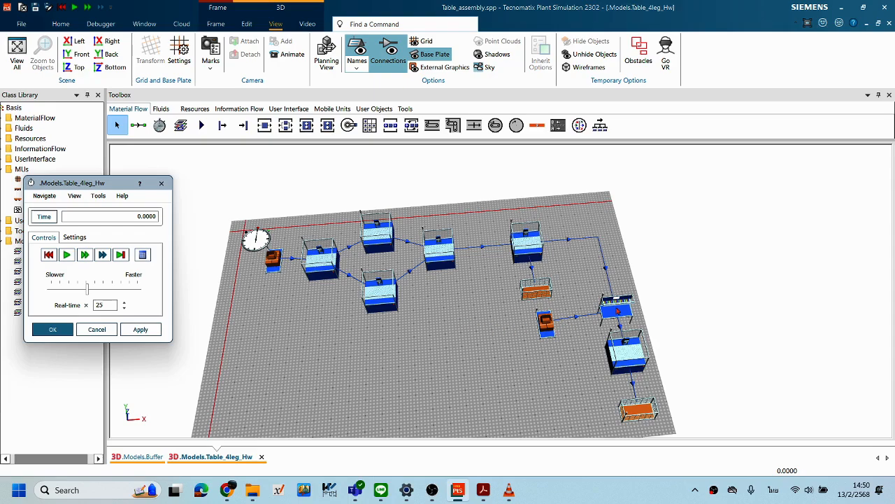
Step: Examine the AssemblyStation's exit strategy and control settings, and close them without changes
click(617, 314)
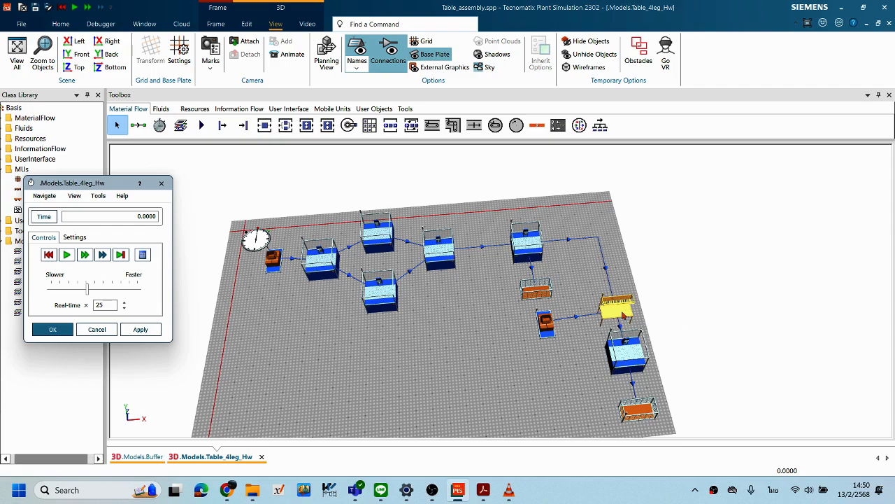
double_click(623, 317)
drag(456, 133, 393, 133)
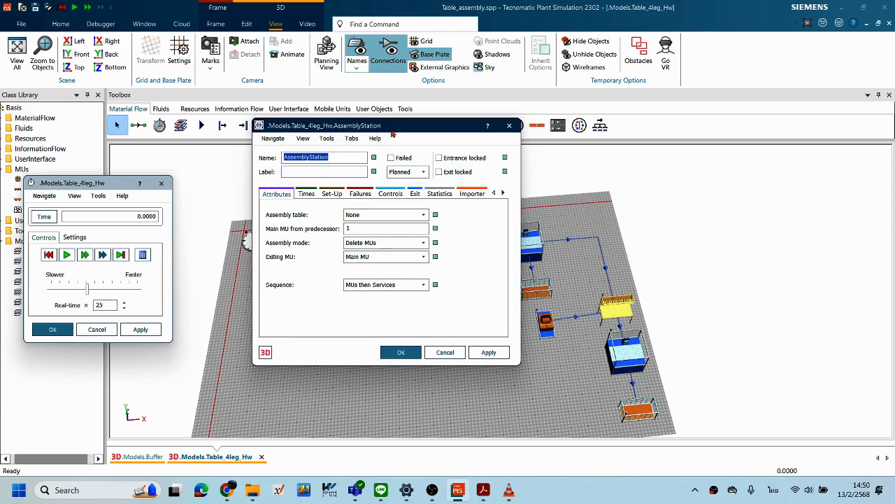
click(415, 194)
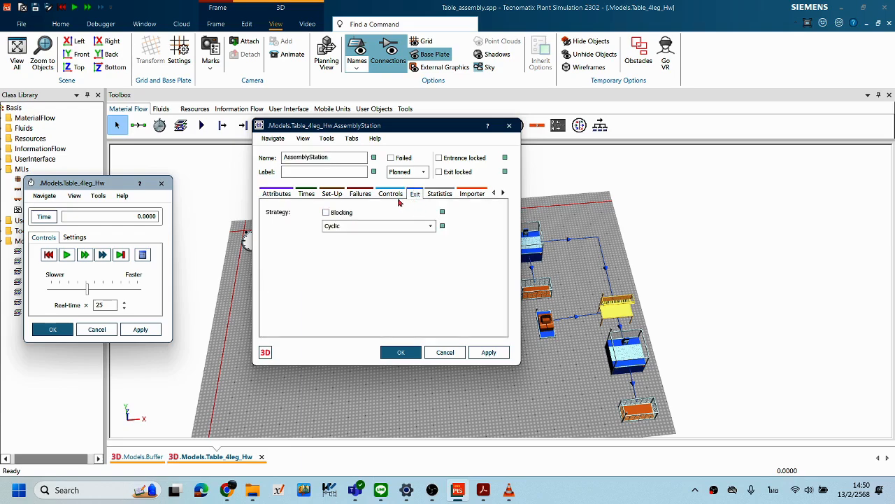
click(389, 195)
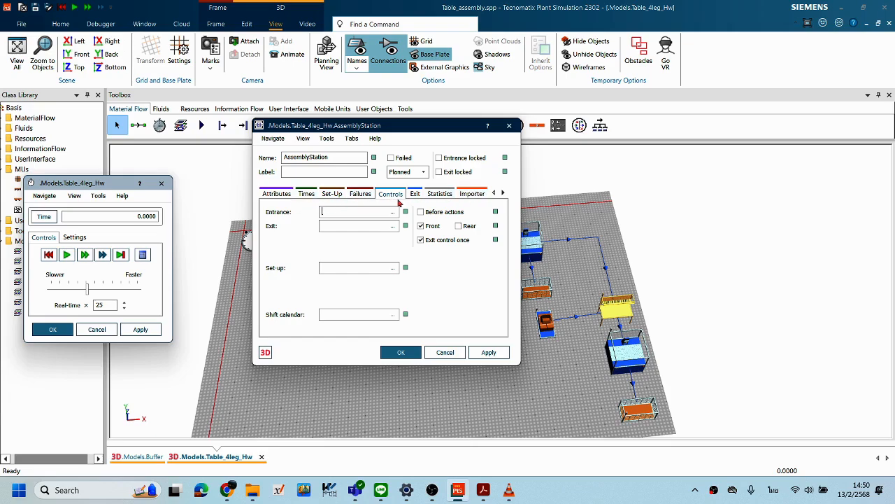
click(415, 194)
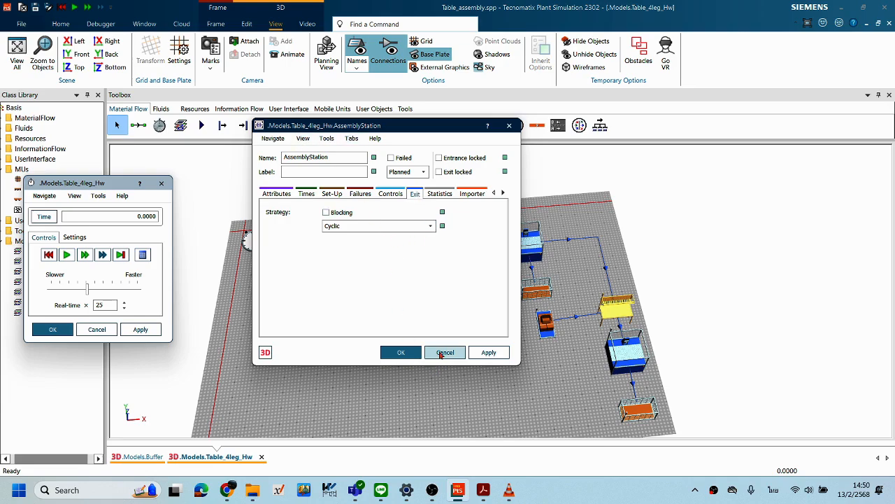
click(432, 227)
click(437, 236)
click(446, 353)
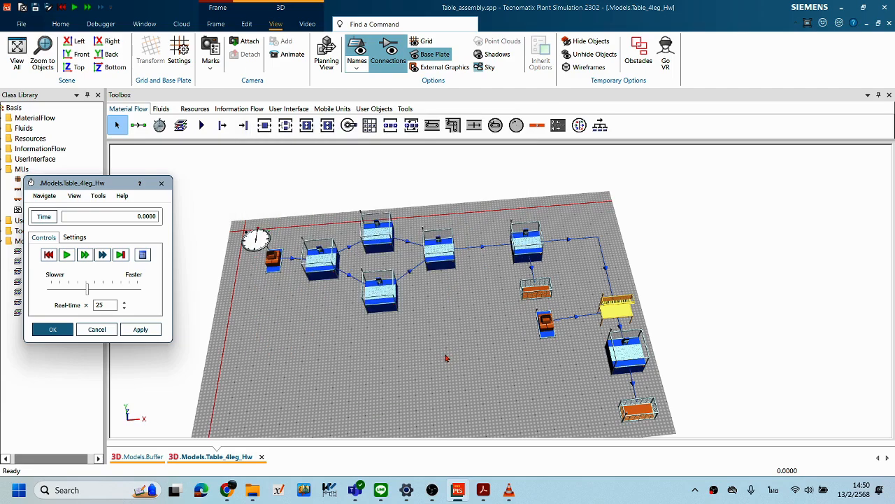
click(468, 359)
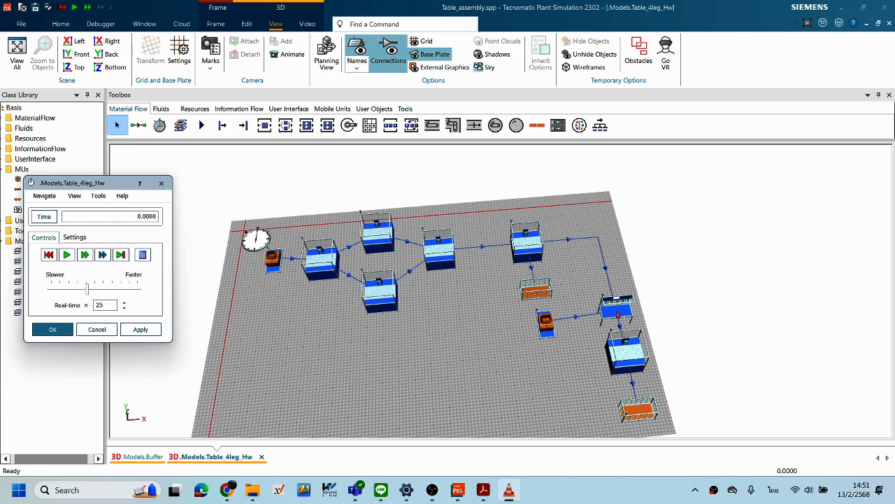
Step: Open the AssemblyStation's attributes and base its assembly table on Predecessors
double_click(617, 315)
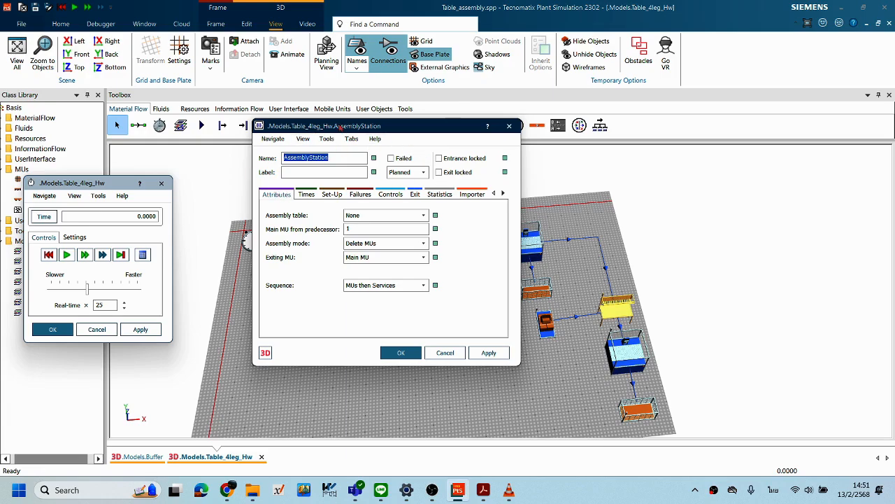
drag(338, 130, 333, 124)
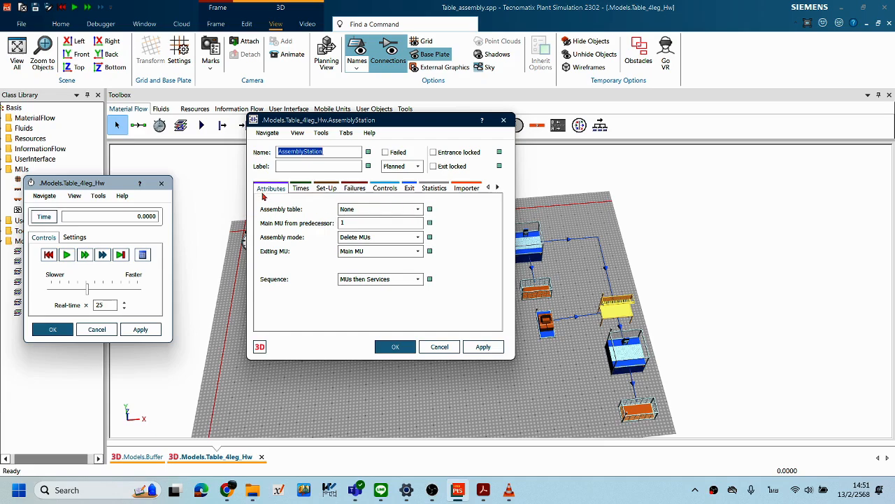
click(416, 208)
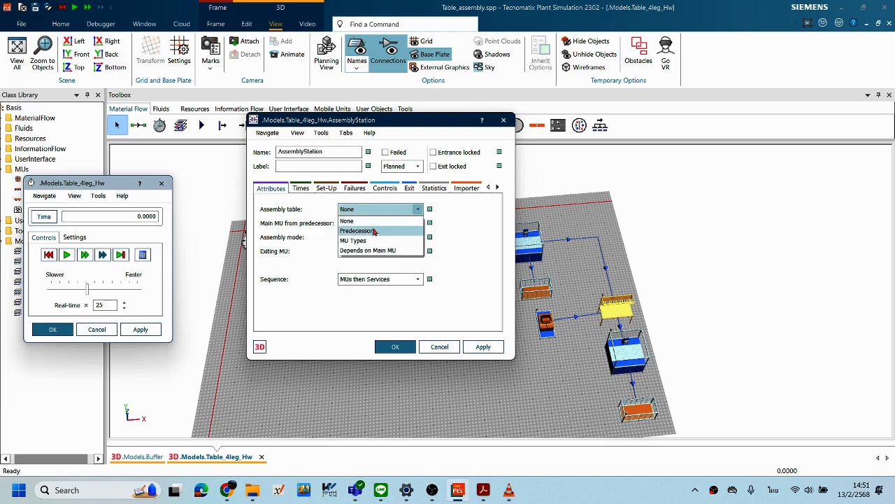
click(375, 232)
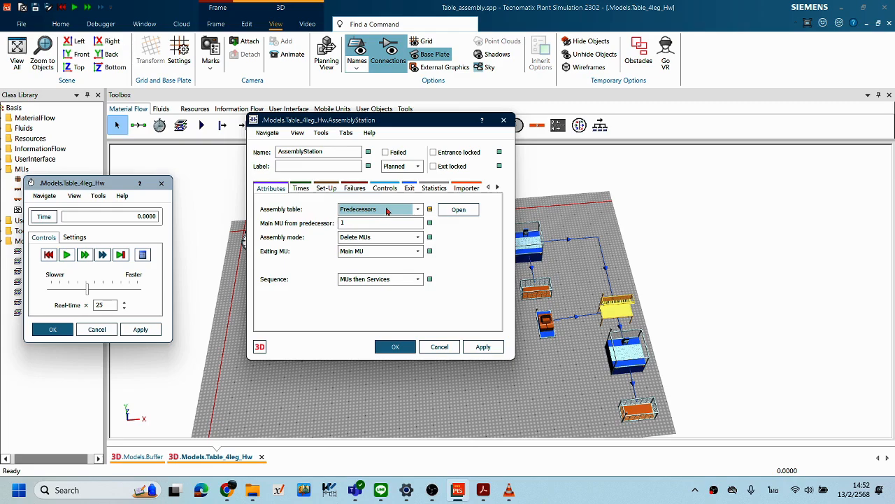
Step: Enter predecessor 2 with number 4 in the AssemblyStation's assembly table and apply the station settings
click(459, 210)
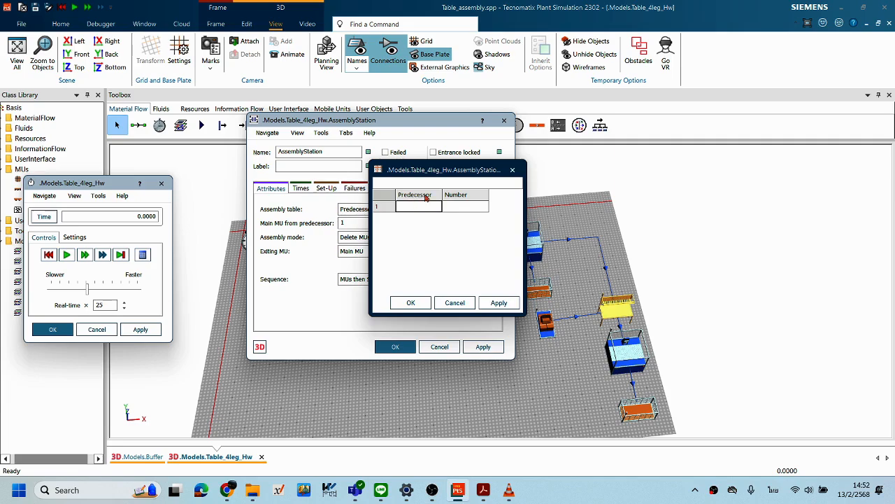
drag(422, 178, 336, 177)
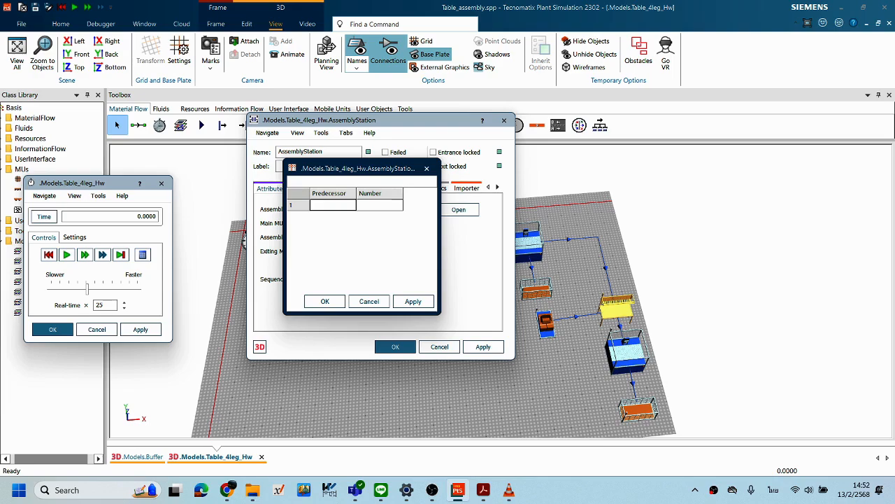
click(376, 204)
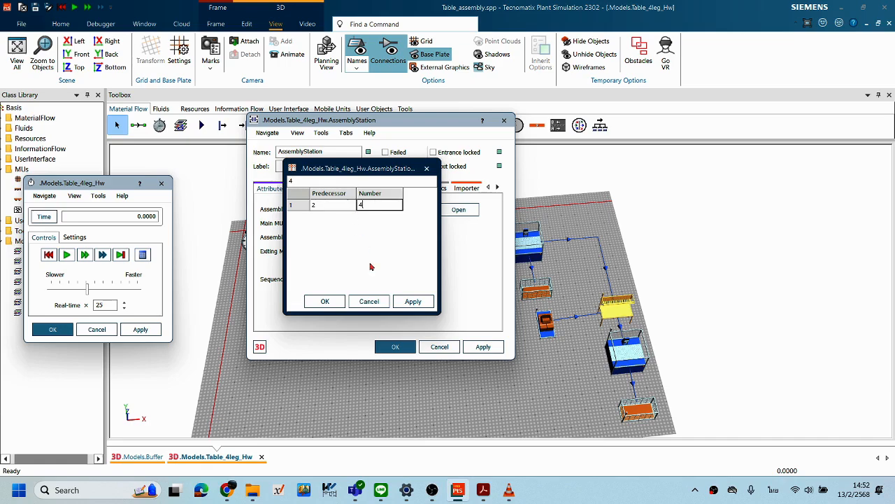
click(411, 301)
click(324, 301)
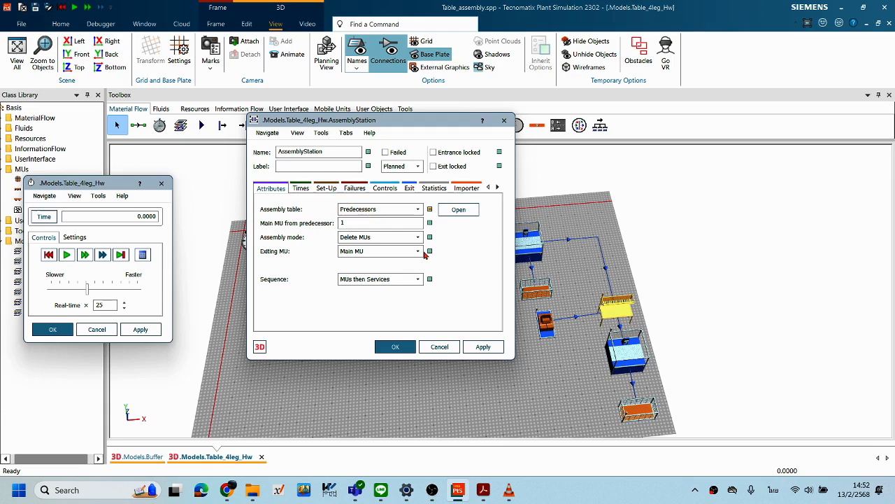
click(483, 346)
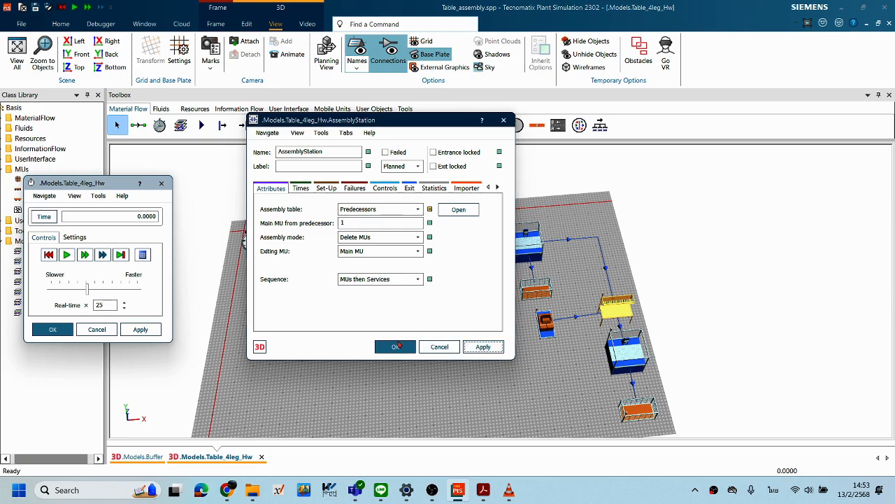
click(398, 345)
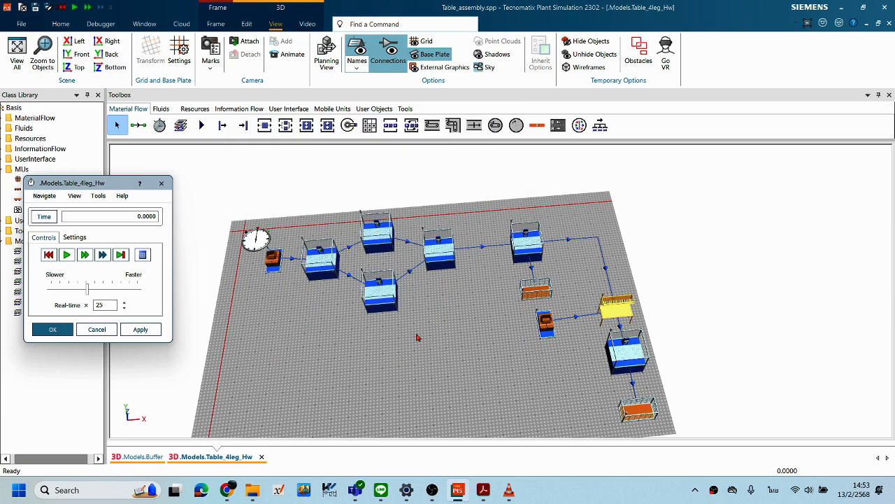
Step: Run the simulation with the predecessor-based assembly table, watch the assembly line and reset the run
right_click(424, 329)
click(88, 183)
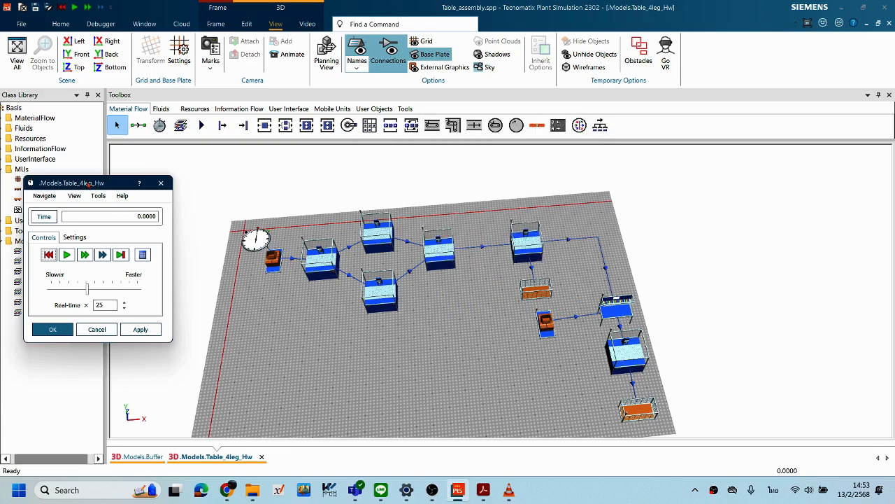
click(69, 256)
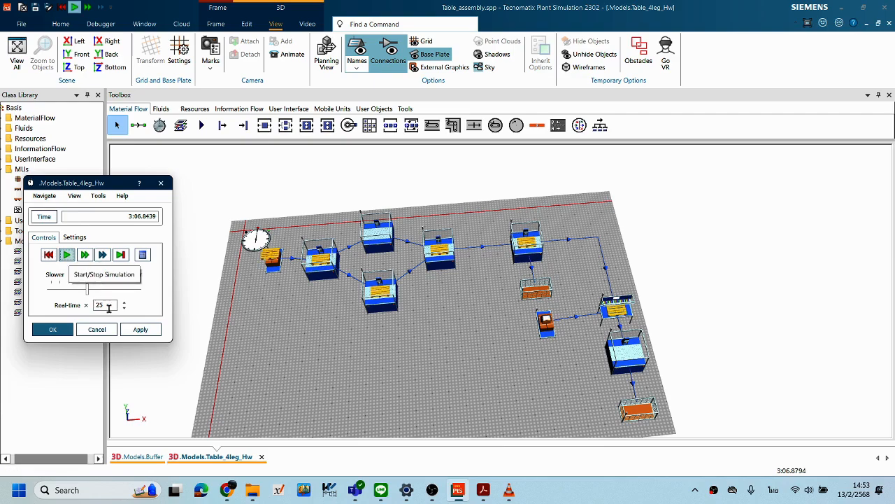
click(49, 255)
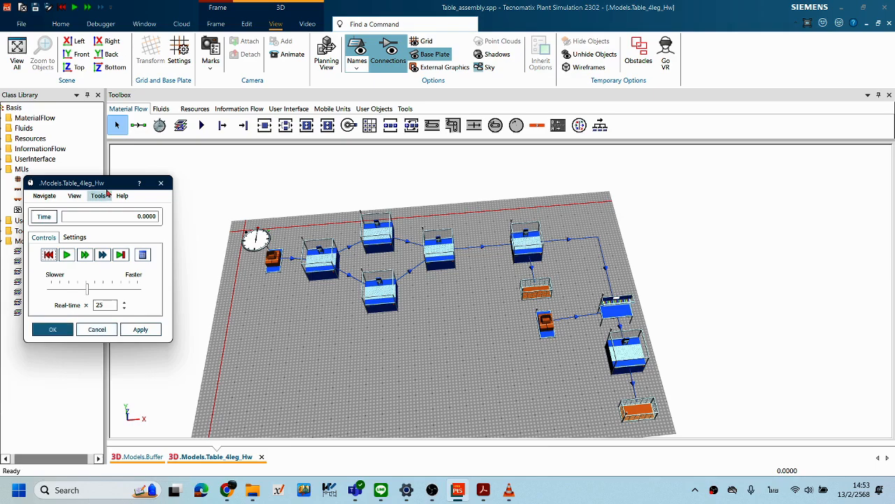
drag(119, 188, 168, 184)
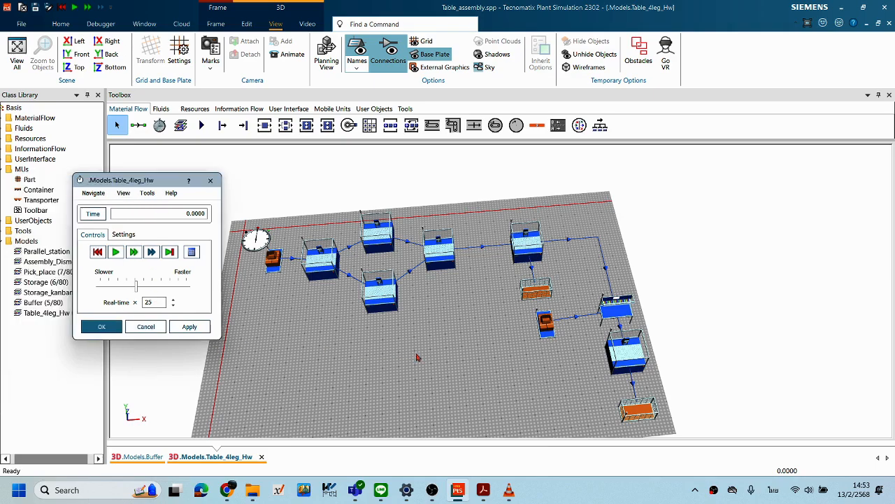
Step: Set the AssemblyStation's assembly mode to Attach MUs, apply it and start the simulation
double_click(619, 312)
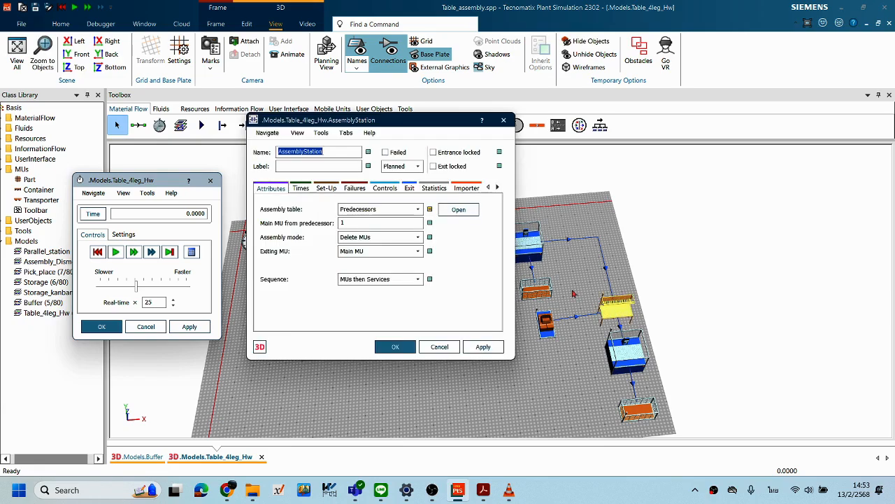
click(418, 240)
click(360, 249)
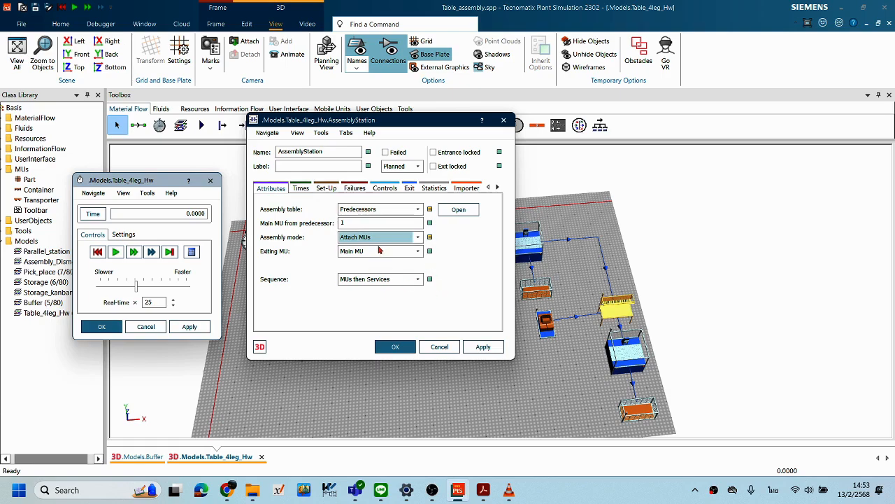
click(417, 237)
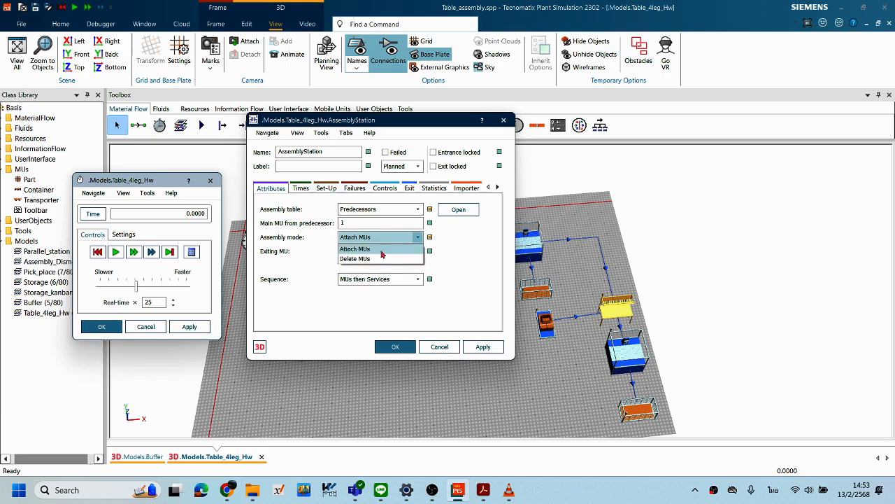
click(391, 250)
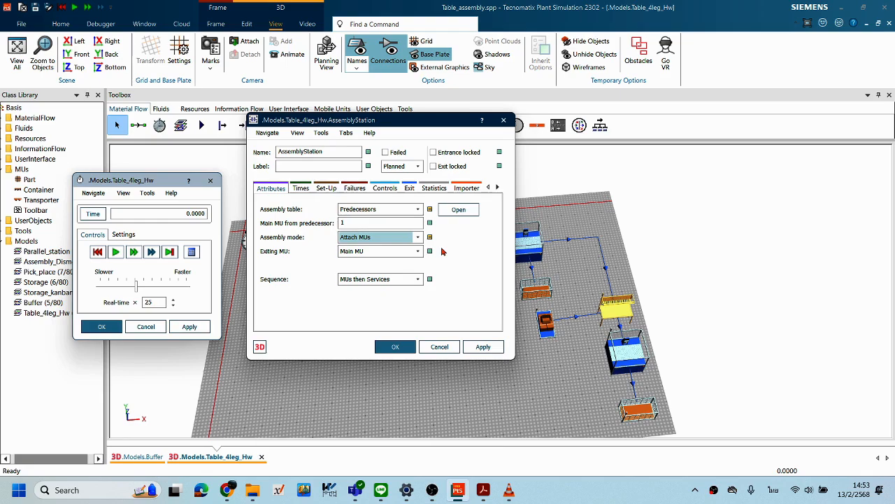
click(419, 239)
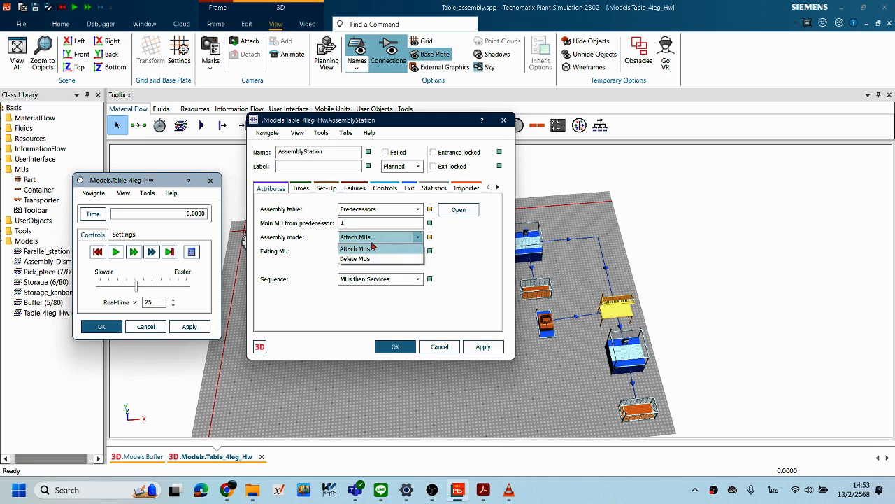
click(373, 249)
click(480, 347)
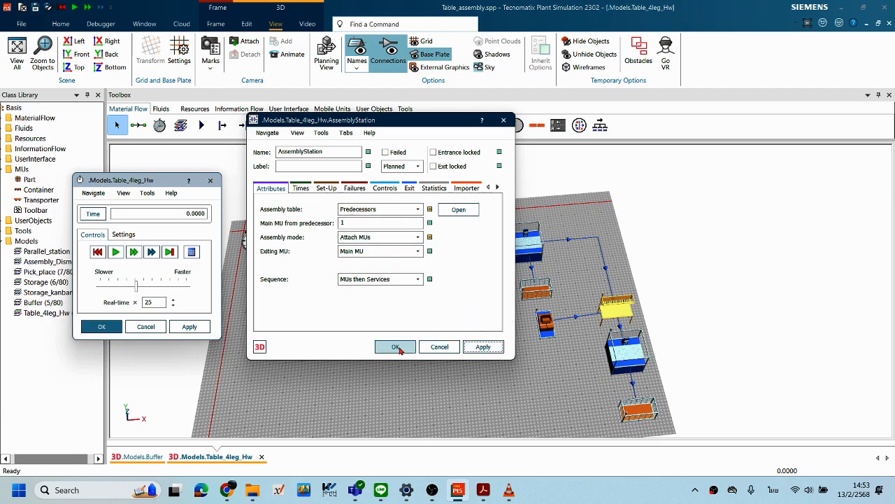
click(398, 348)
click(116, 252)
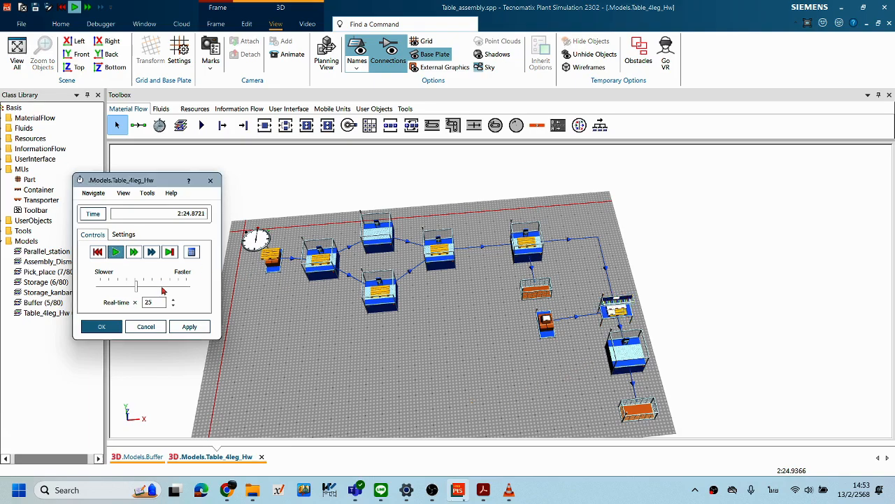
Step: Slow the simulation to real-time factor 7.5, watch the assembly line run and close the EventController
click(124, 286)
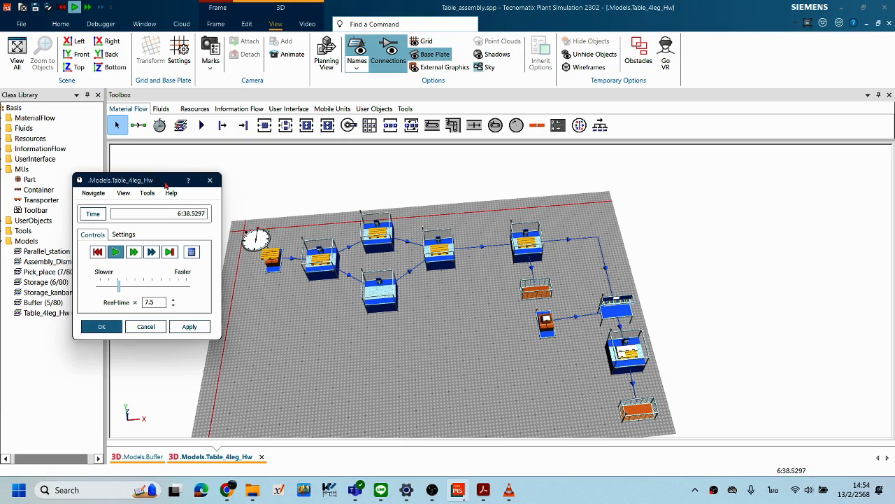
drag(165, 181, 264, 301)
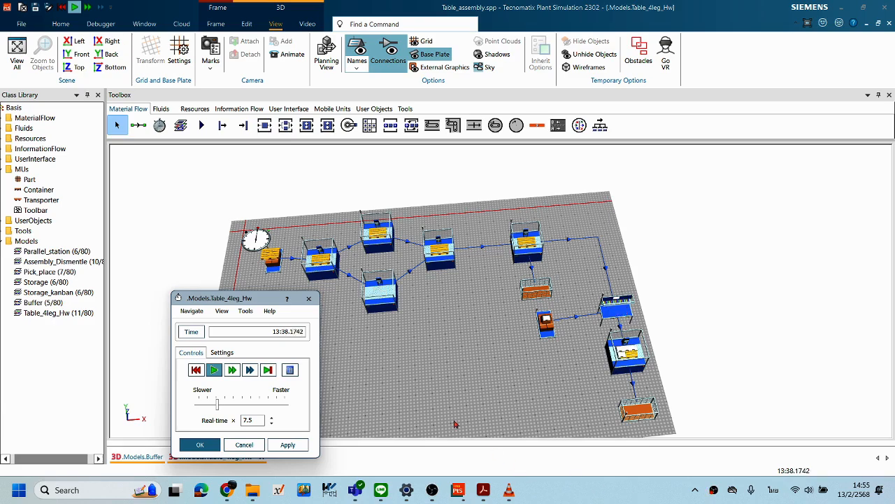
drag(255, 300, 760, 190)
click(469, 293)
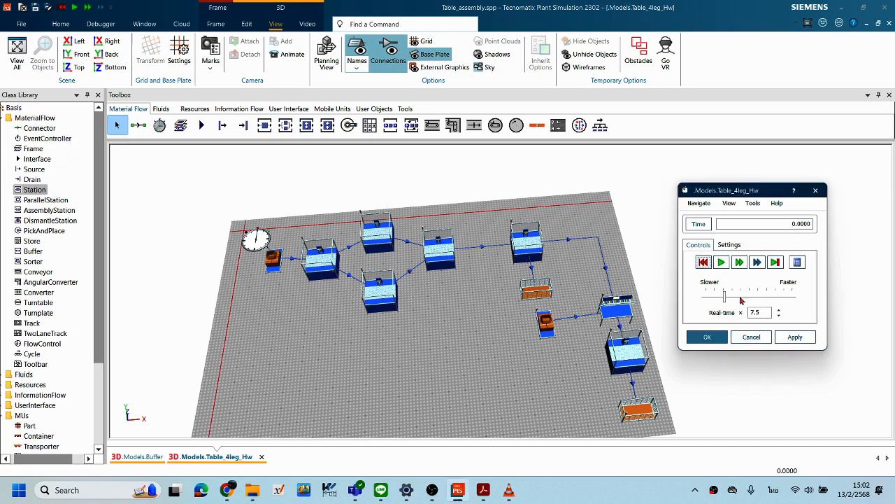
click(745, 338)
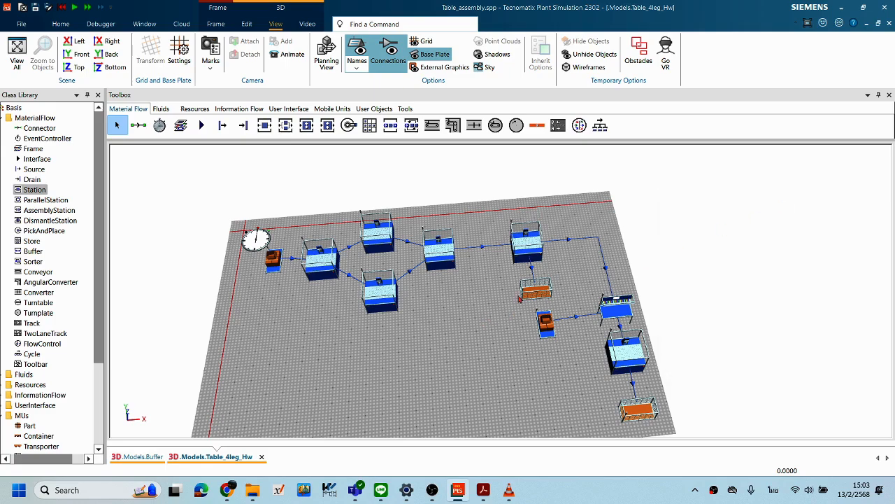
Step: View the Cut_To_Size station's attributes beside its 3D properties, and close both without changes
drag(498, 279, 497, 286)
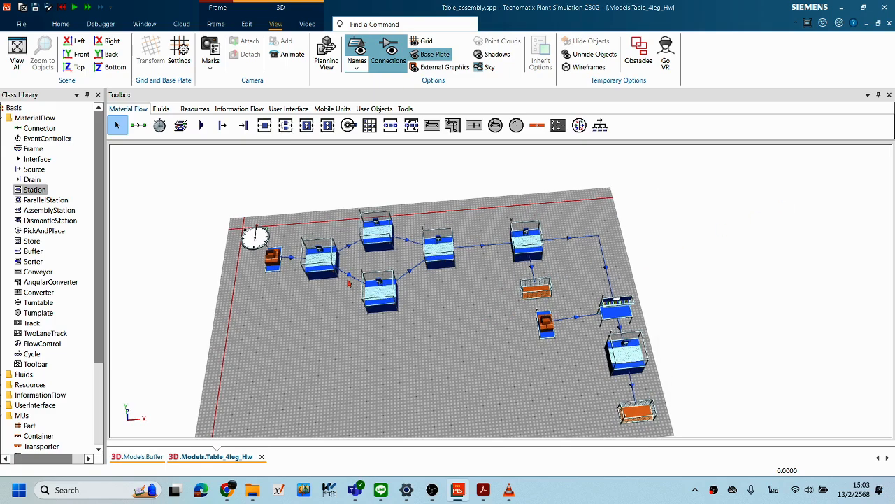
click(325, 264)
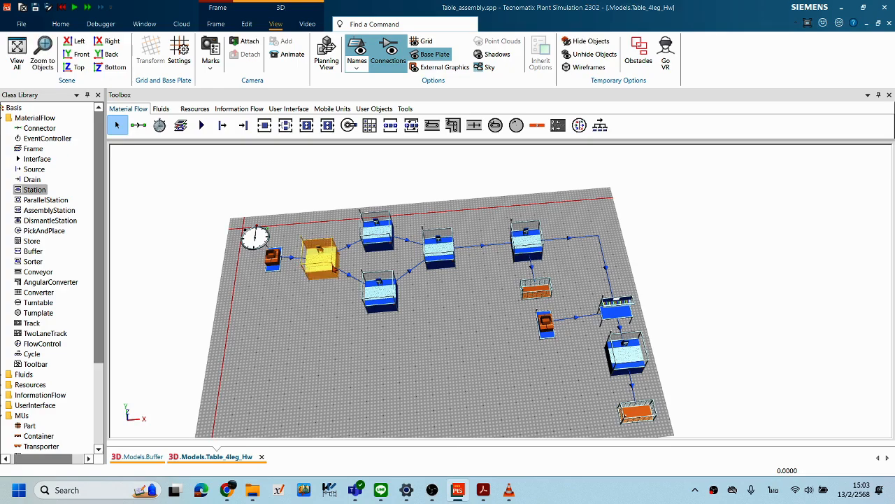
double_click(330, 269)
drag(458, 131, 317, 135)
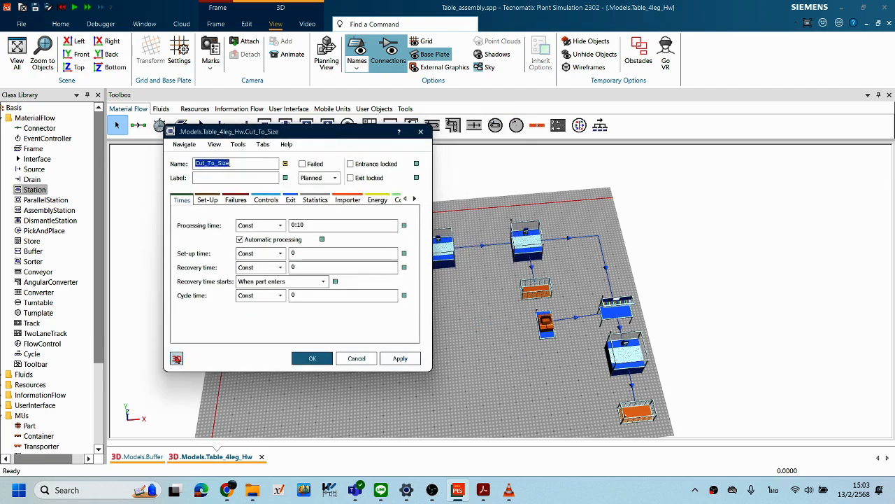
click(176, 358)
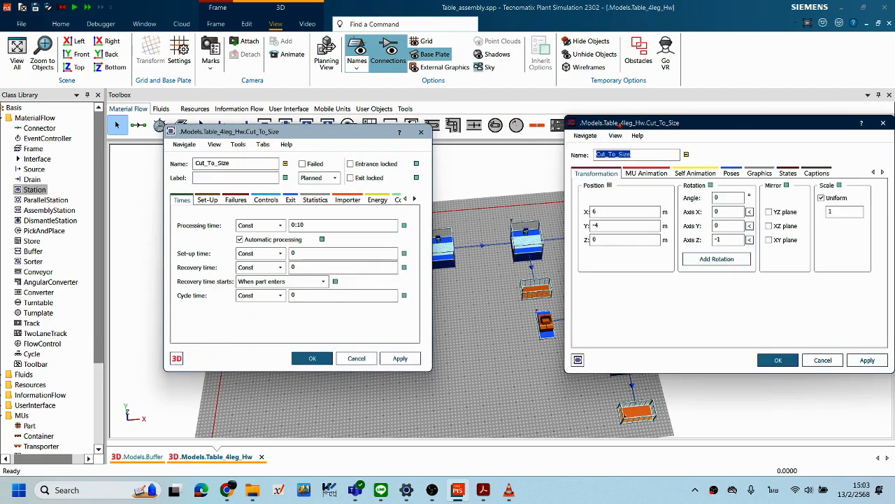
drag(619, 124, 496, 121)
drag(334, 134, 371, 152)
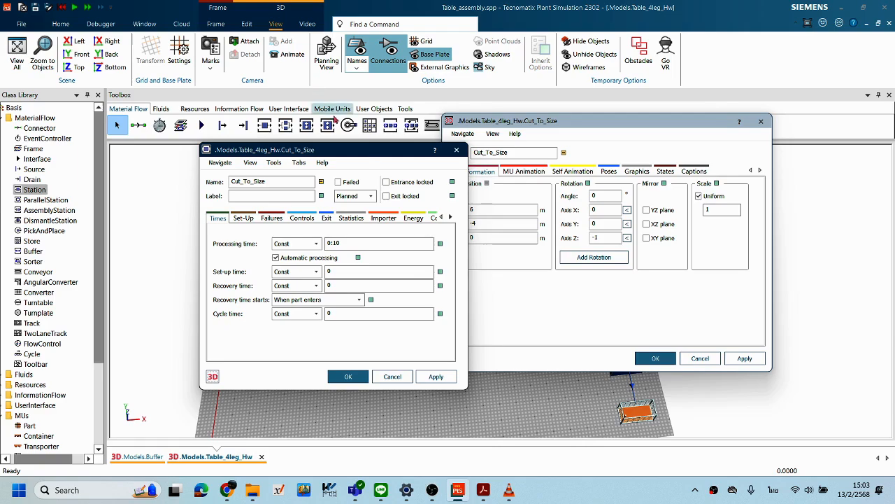
drag(371, 153, 335, 152)
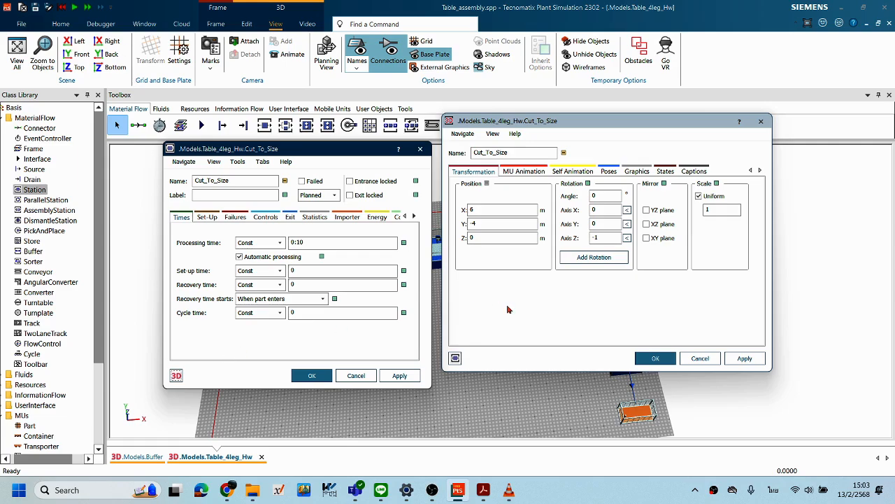
drag(341, 152, 348, 151)
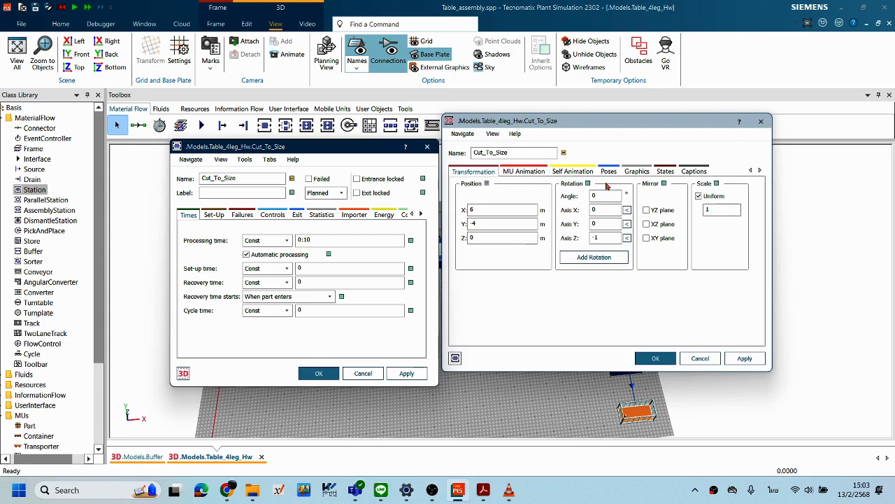
click(700, 358)
click(358, 378)
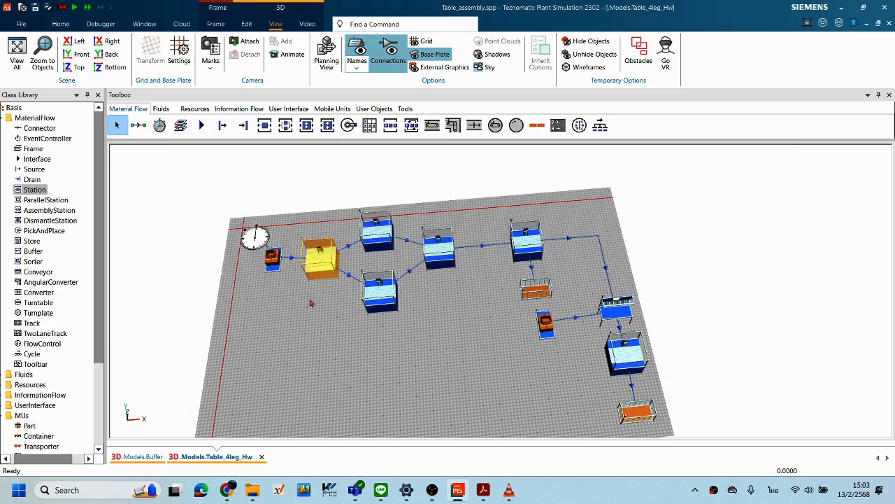
Step: Activate the name/label caption in the Cut_To_Size station's 3D properties
right_click(326, 271)
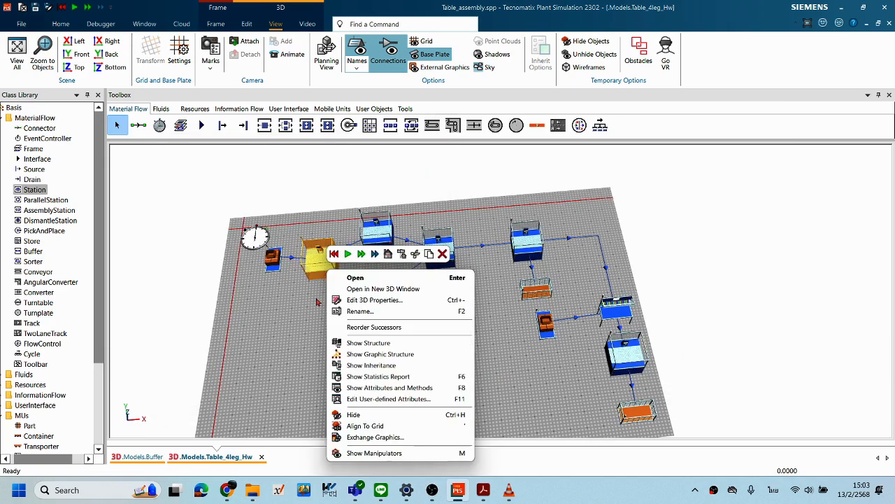
right_click(318, 303)
click(318, 270)
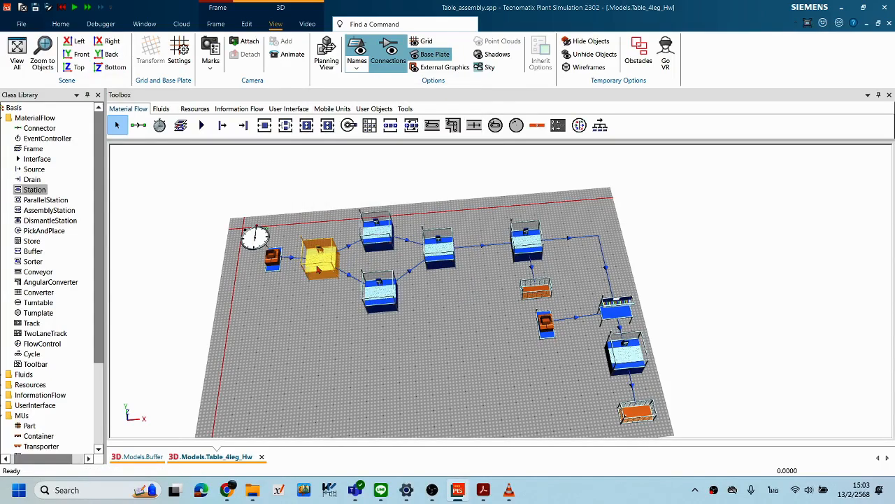
right_click(318, 270)
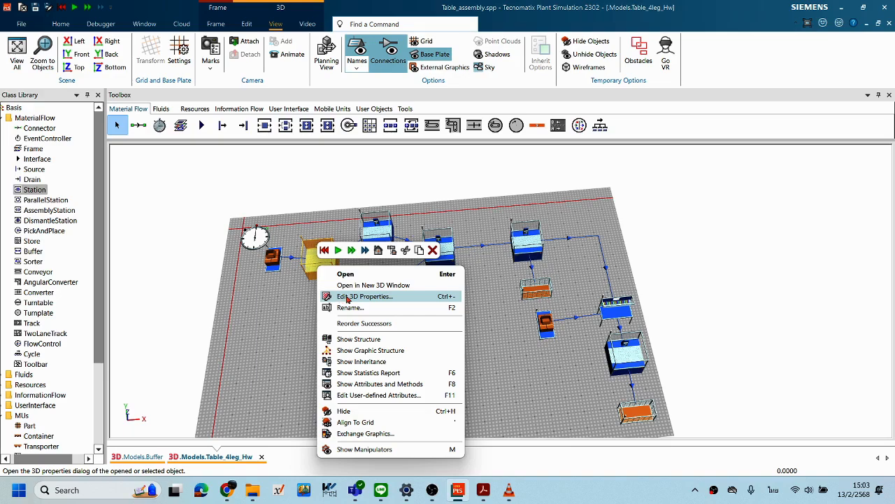
click(348, 298)
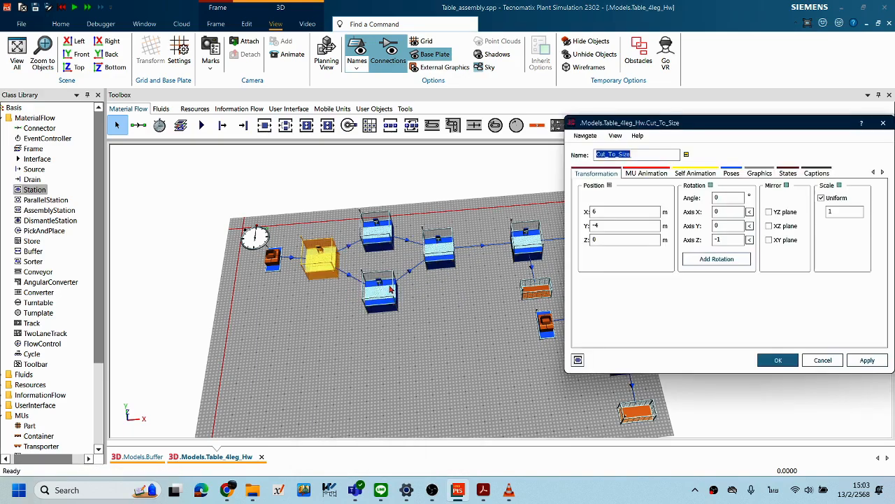
mouse_move(723, 125)
mouse_down()
mouse_move(635, 131)
mouse_move(712, 131)
mouse_up()
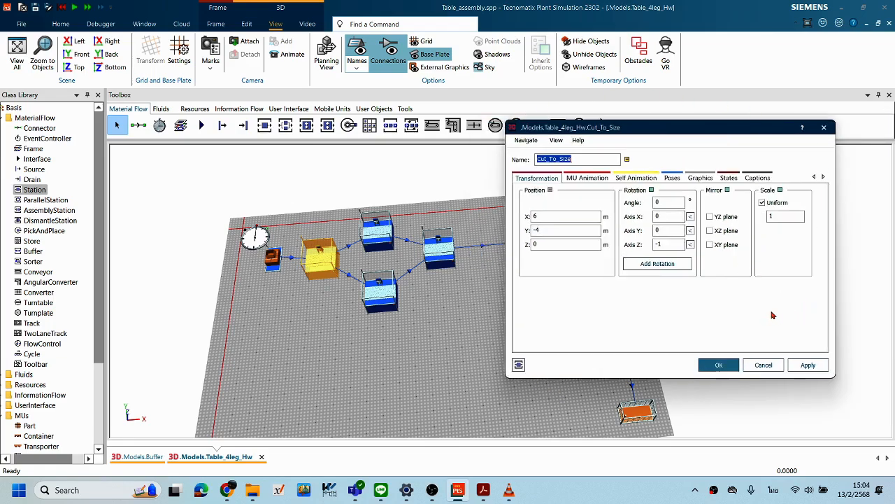
click(757, 179)
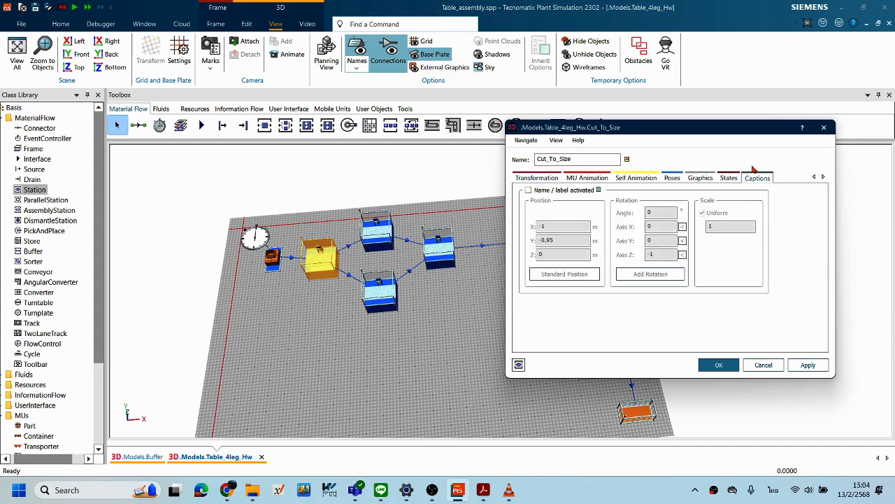
click(528, 190)
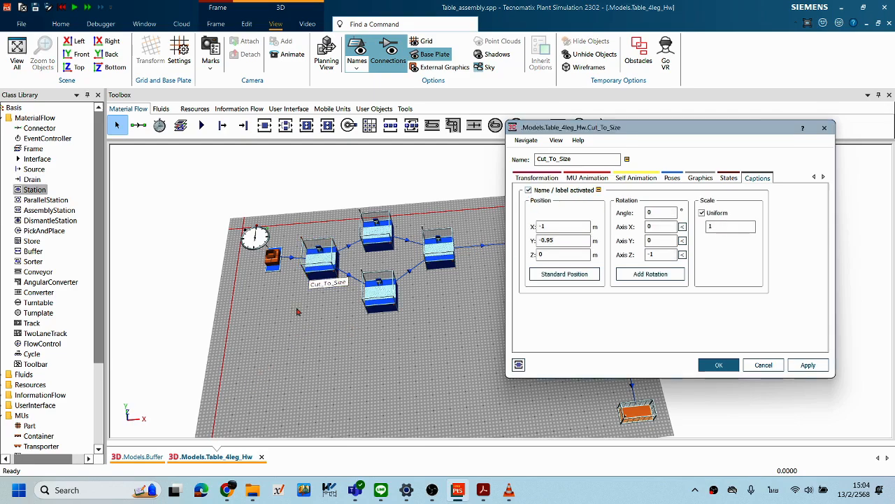
click(528, 191)
click(529, 191)
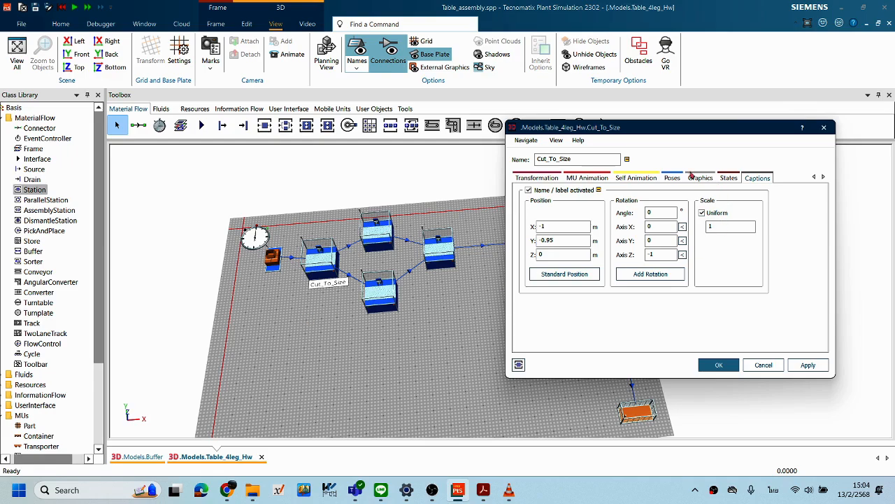
Step: Deactivate the name/label caption of the Cut_To_Size station and accept its 3D properties
drag(683, 142, 606, 154)
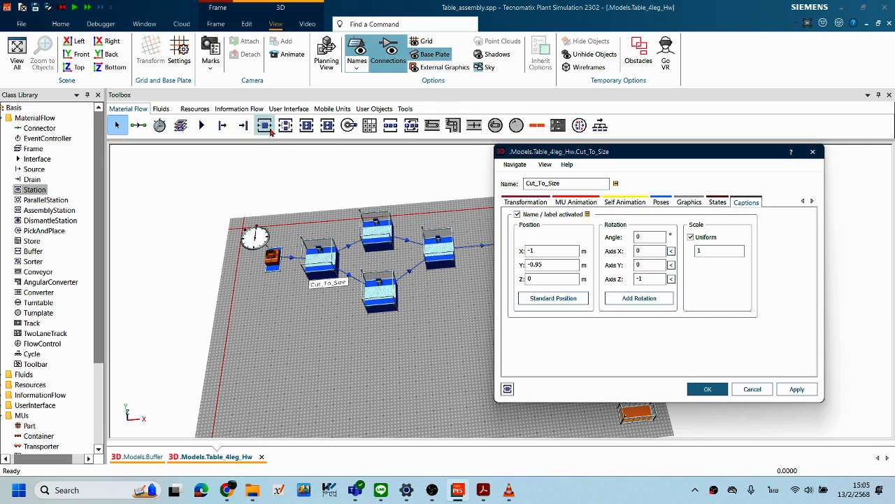
drag(561, 157, 564, 163)
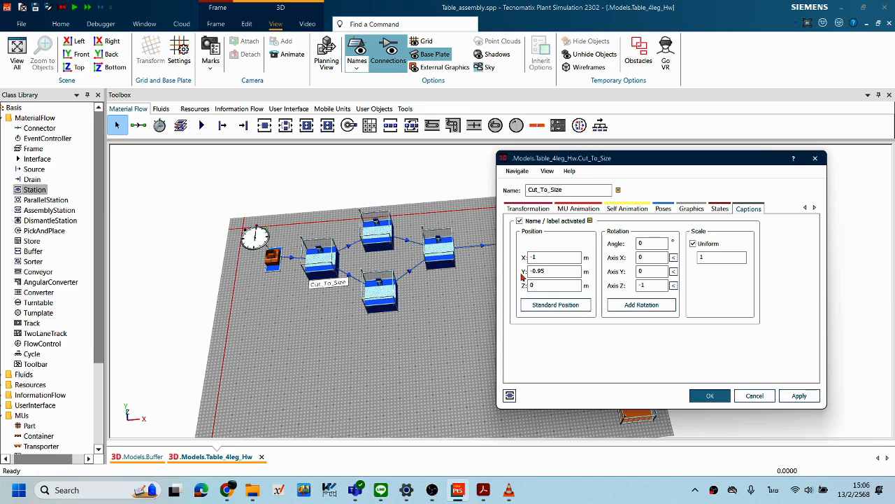
drag(638, 161, 614, 161)
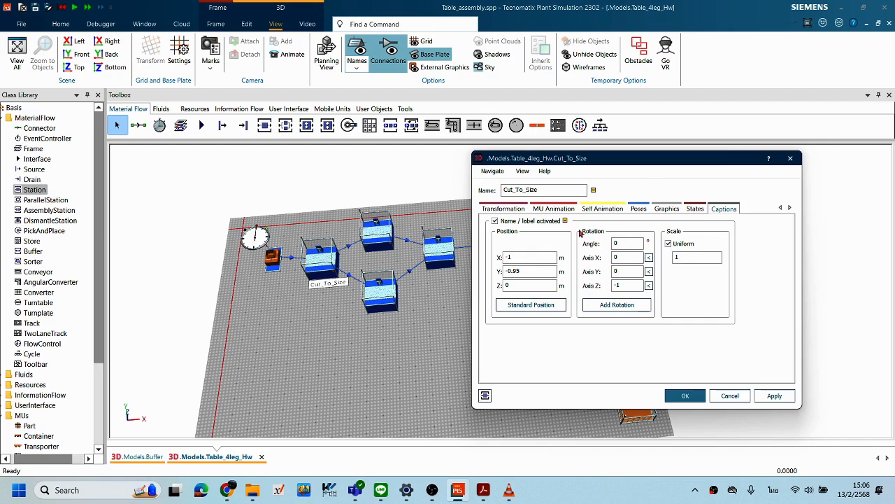
click(494, 220)
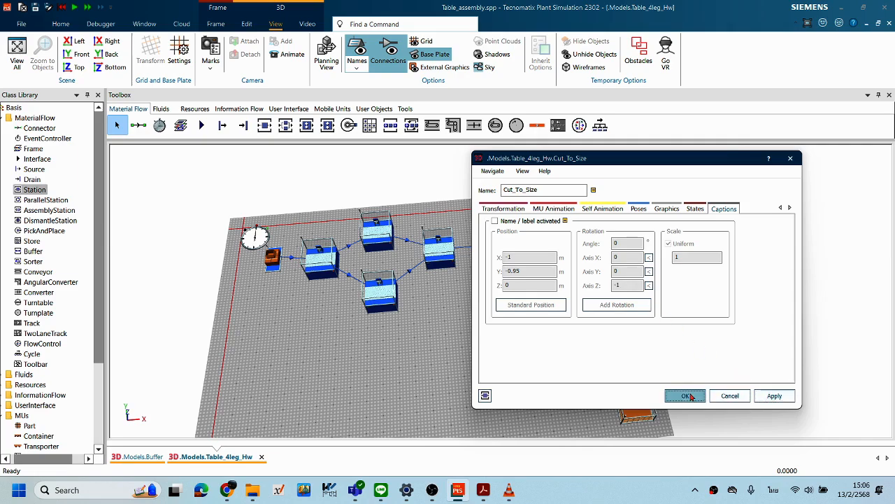
click(687, 395)
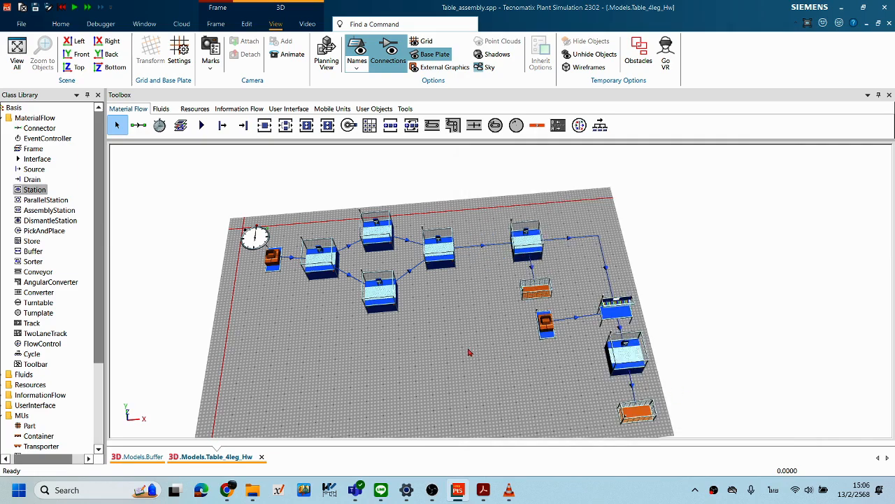
Step: Open the origin class of the Cut_To_Size station, view its attributes and close it without changes
click(323, 269)
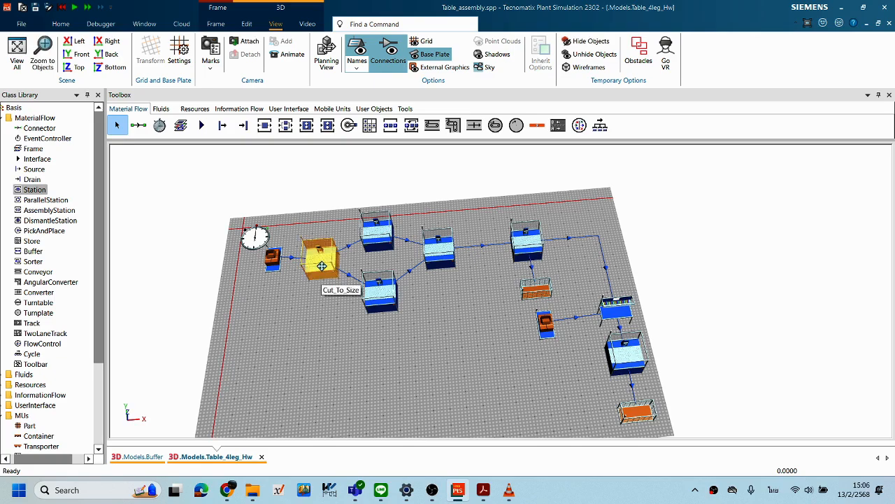
right_click(323, 270)
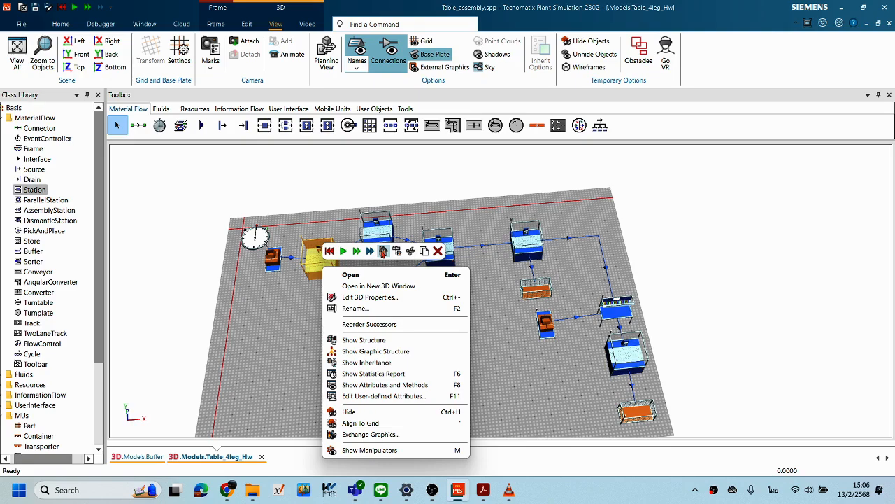
click(531, 370)
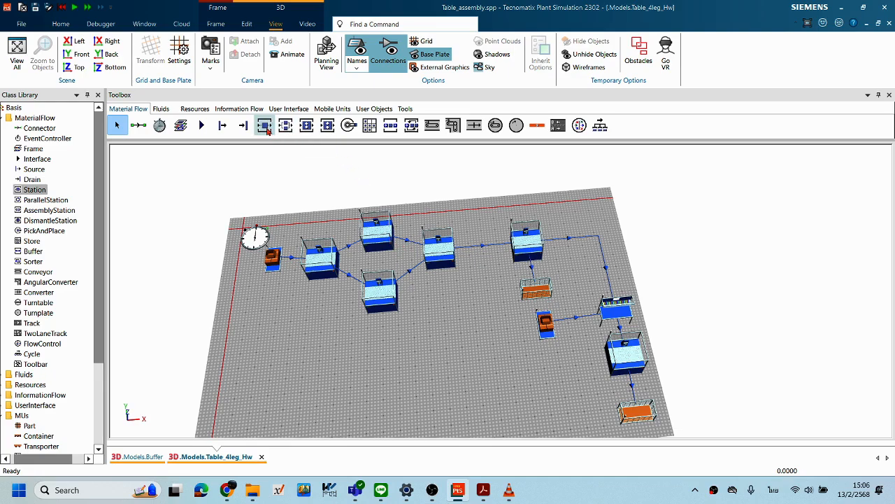
click(322, 271)
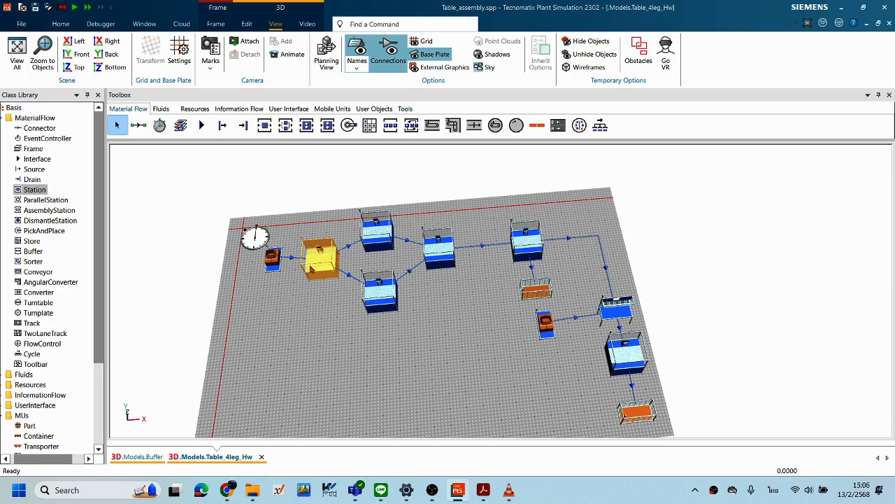
right_click(314, 268)
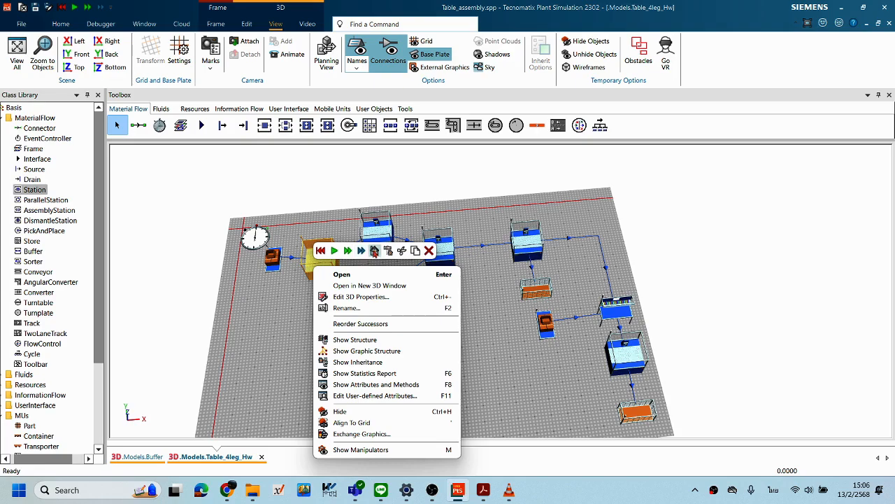
click(374, 251)
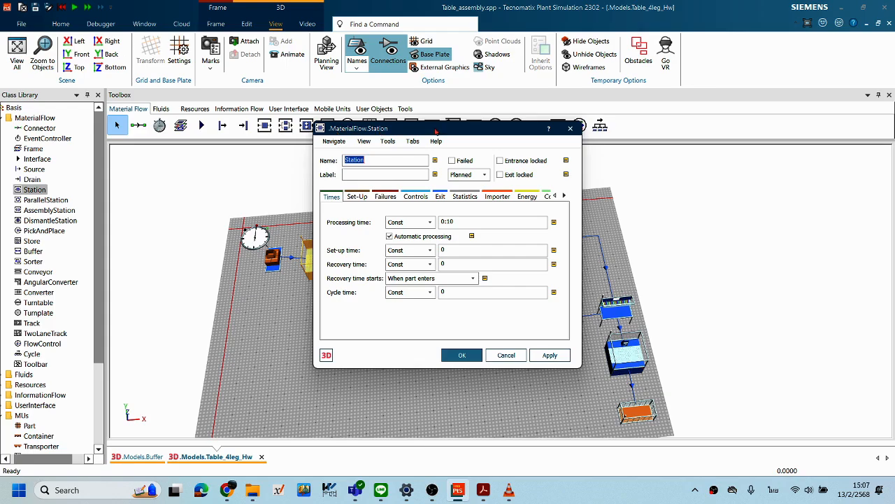
drag(435, 131, 466, 135)
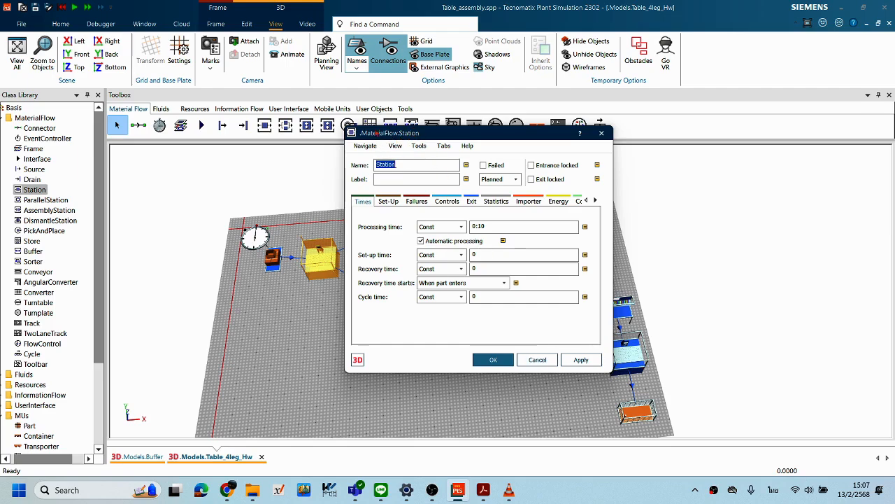
click(536, 361)
click(375, 356)
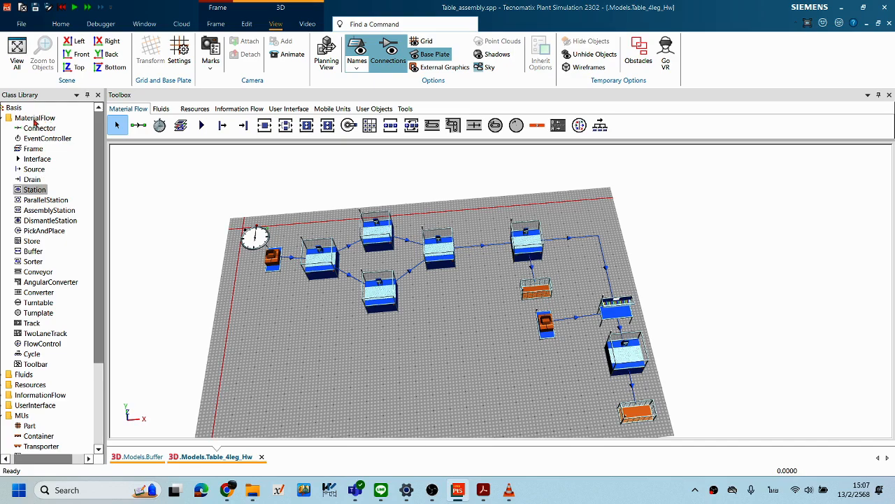
Step: Open the Station class from the MaterialFlow folder and bring up its 3D properties
right_click(38, 193)
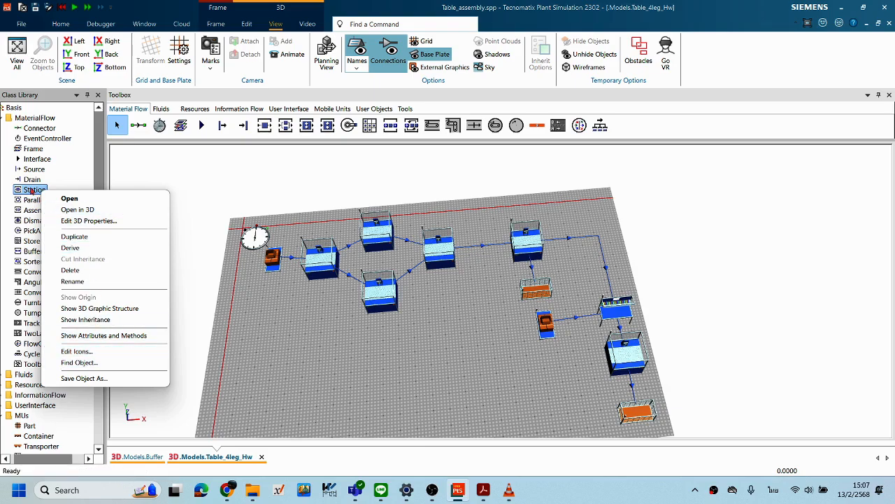
click(69, 199)
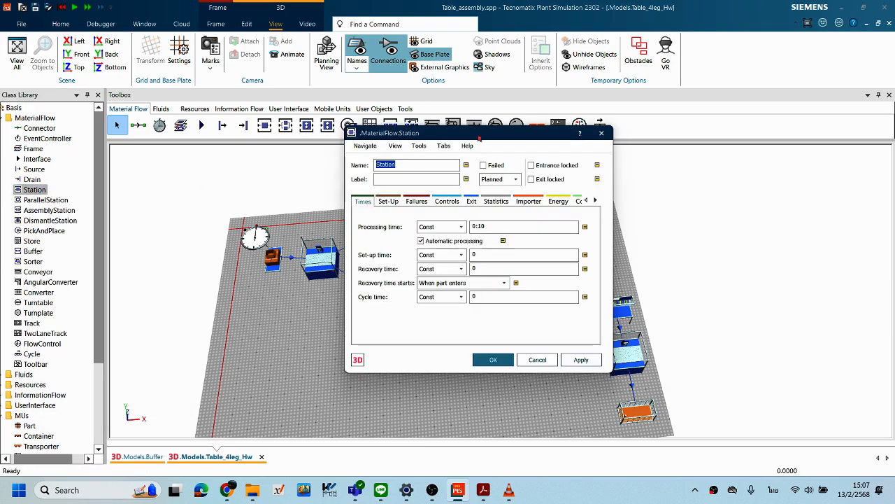
drag(505, 133, 677, 133)
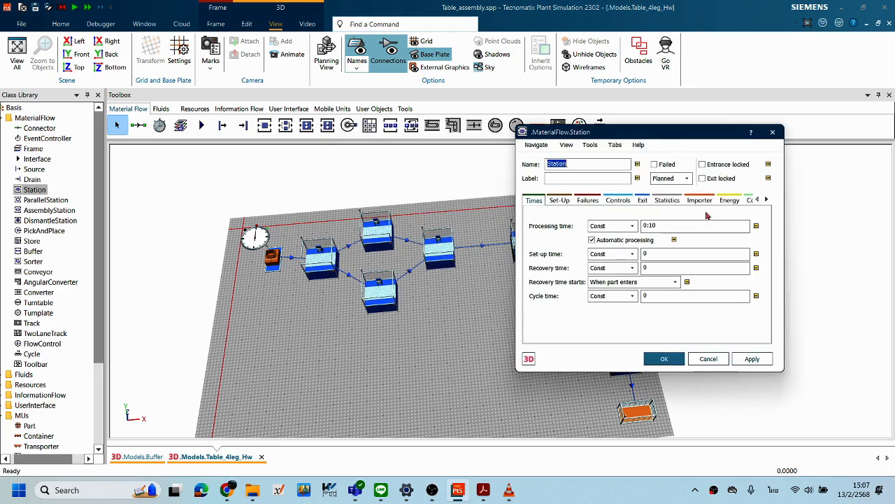
click(767, 201)
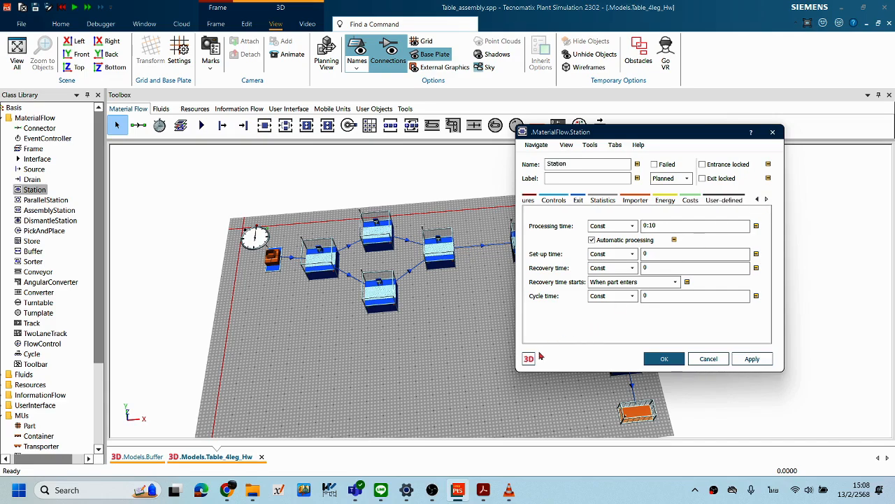
click(529, 359)
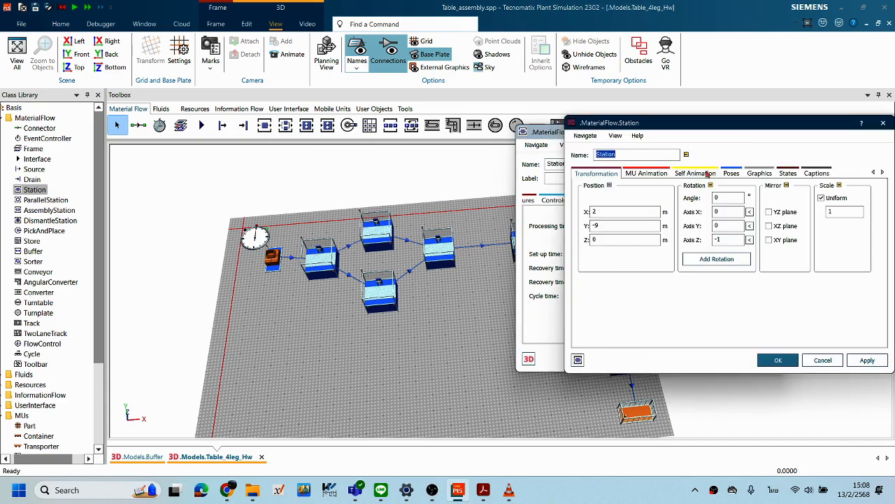
drag(766, 128, 681, 133)
Step: Activate the name/label caption in the Station class's 3D properties, apply it and accept the class's settings
click(731, 179)
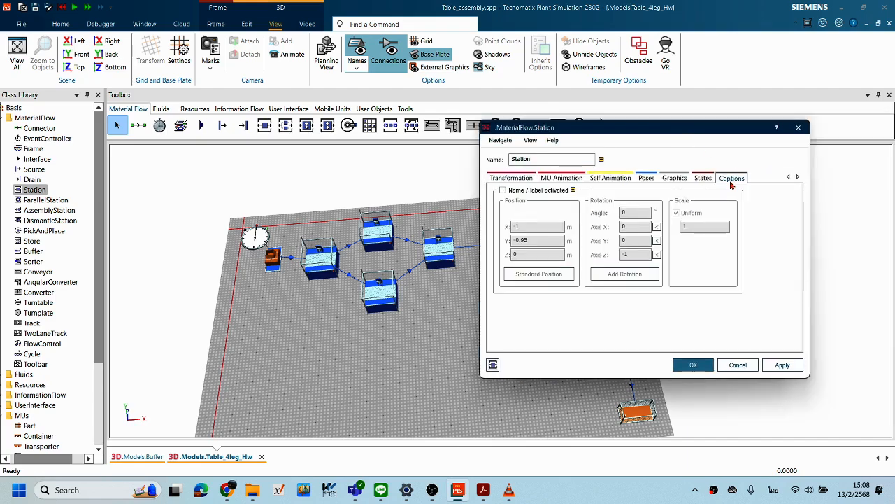
click(512, 195)
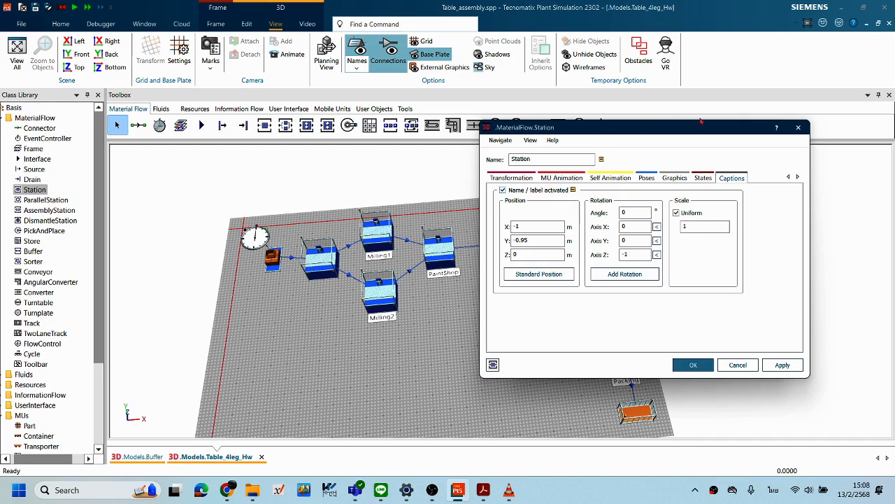
drag(606, 130, 713, 121)
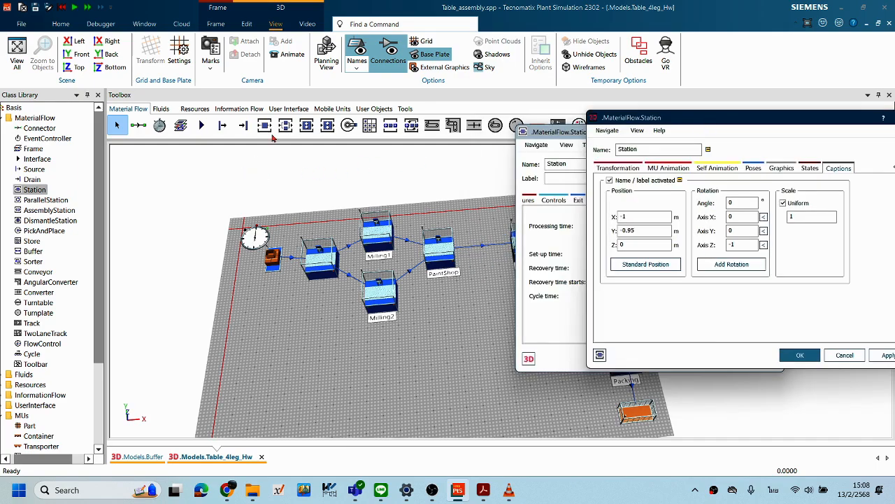
drag(273, 137, 596, 110)
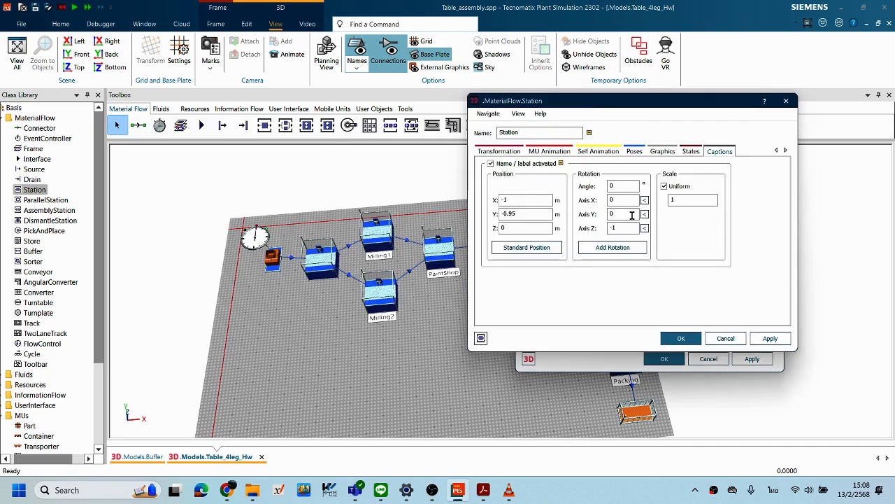
click(770, 339)
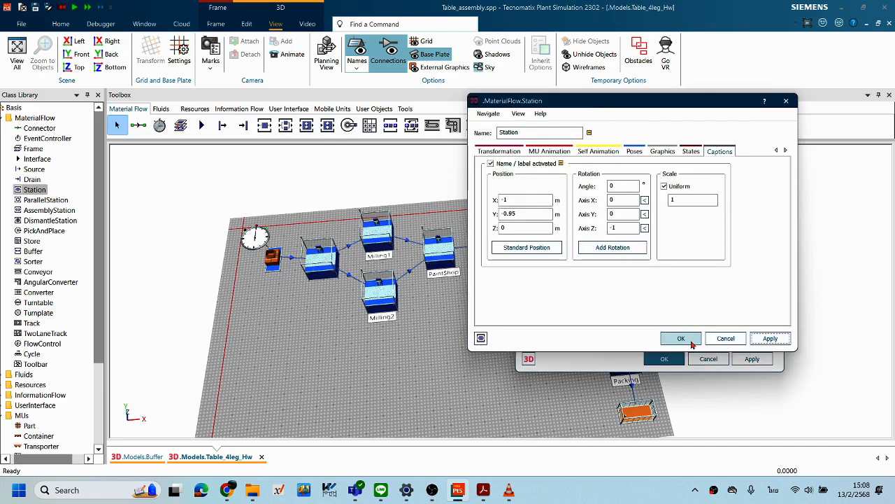
click(691, 343)
click(668, 361)
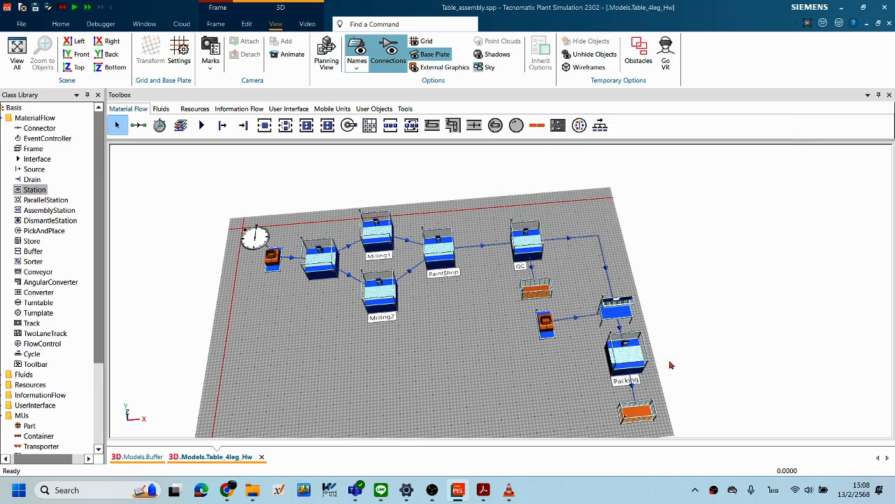
Step: Open the caption settings in the 3D properties of the Cut_To_Size station
scroll(420, 331, up, 1)
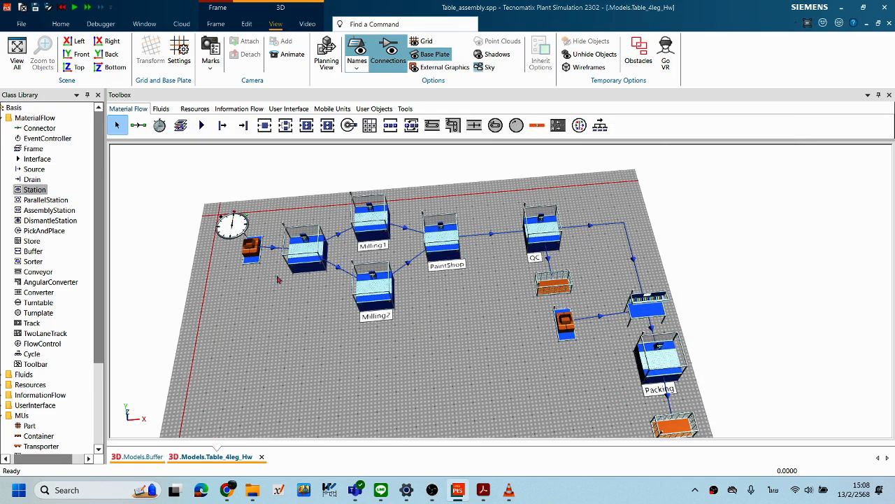
double_click(311, 253)
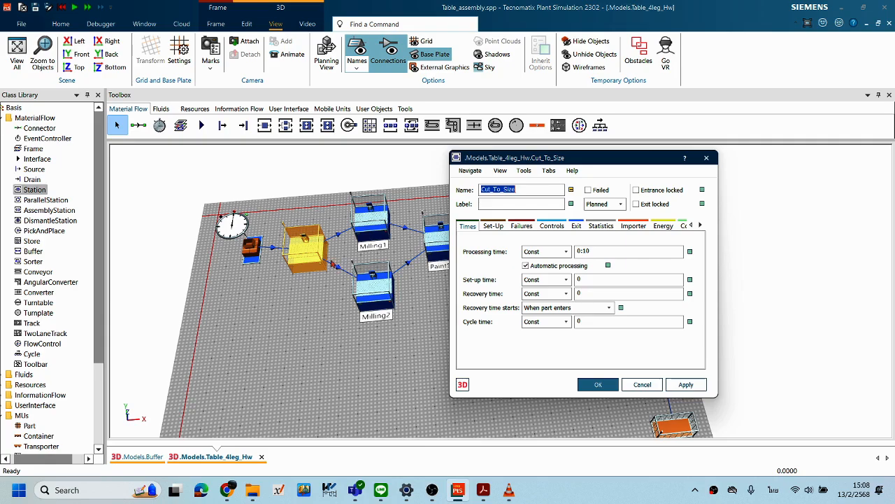
click(701, 226)
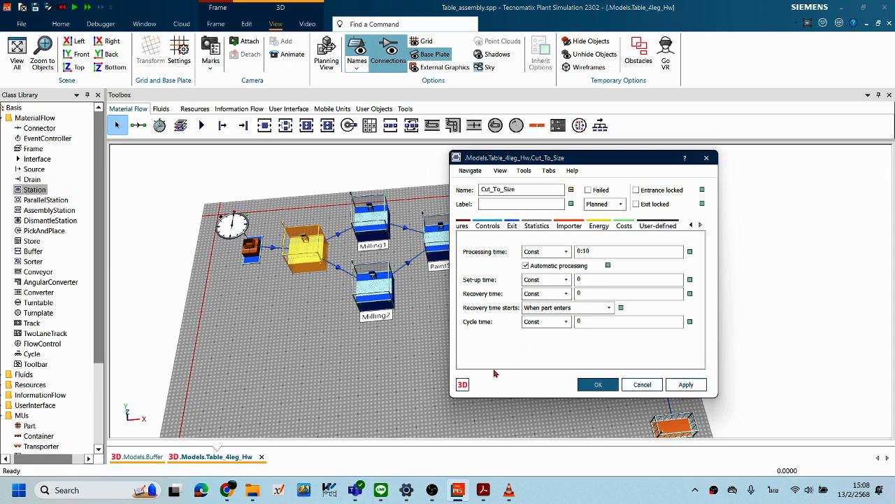
click(462, 384)
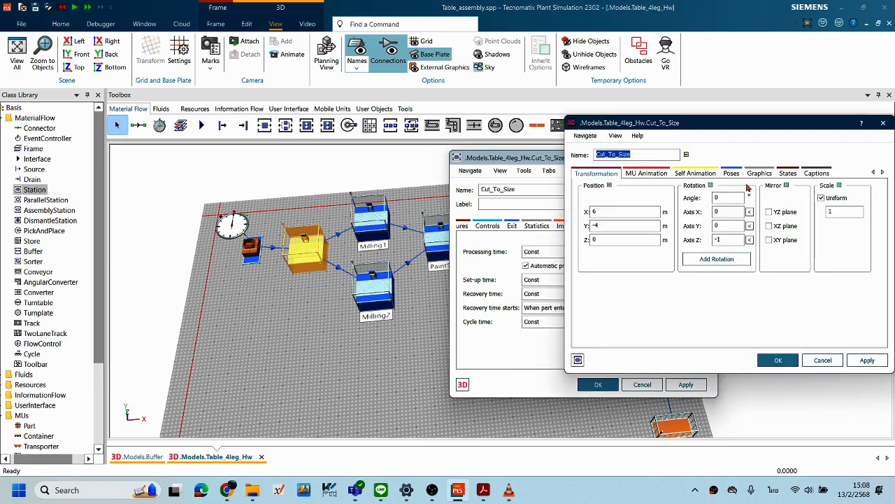
click(816, 173)
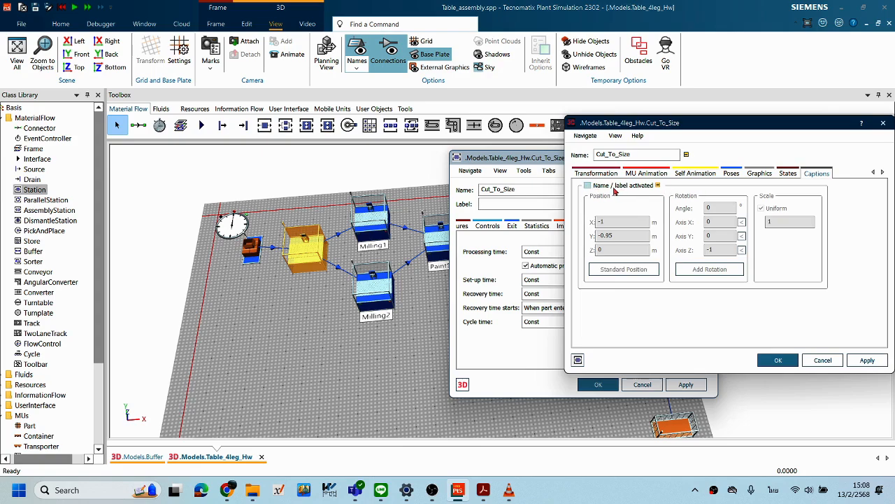
Step: Restore inheritance of the Cut_To_Size station's name/label setting from the Station class, apply it and accept the station's settings
click(659, 187)
click(867, 361)
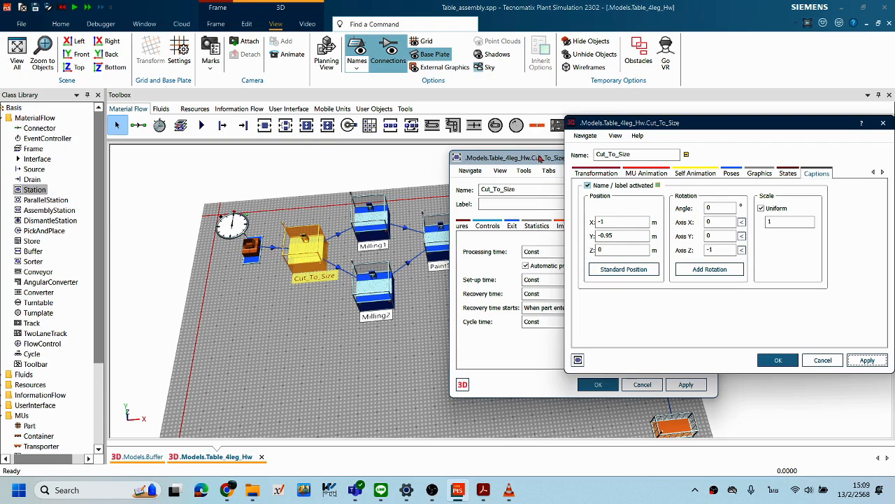
click(658, 186)
click(867, 361)
click(776, 361)
click(596, 384)
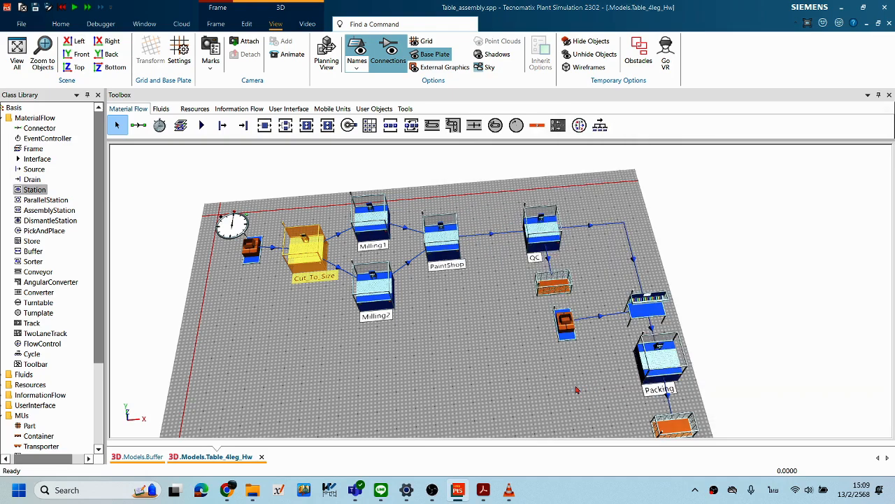
click(576, 389)
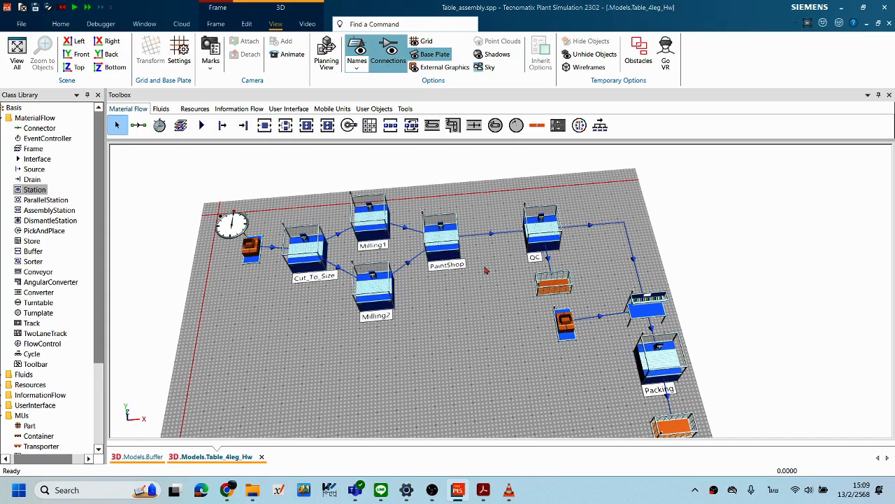
Step: Show the inheritance tree of the Station class in the MaterialFlow folder
drag(476, 267, 476, 277)
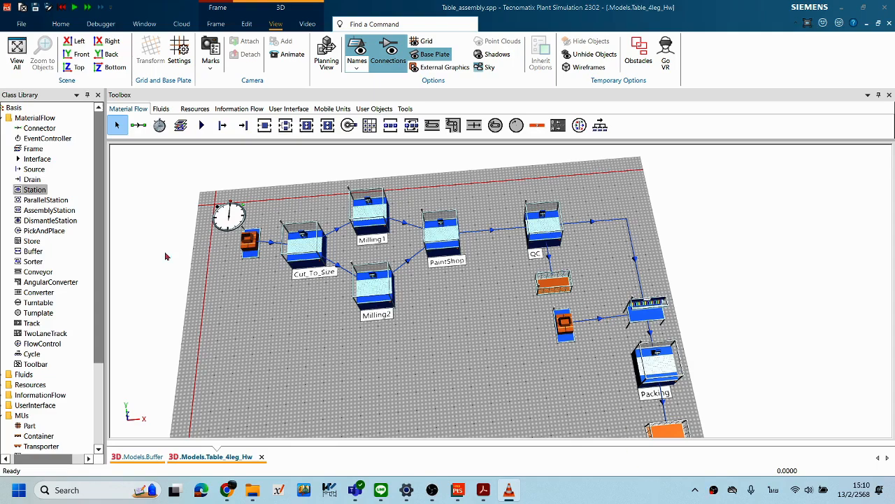
right_click(40, 192)
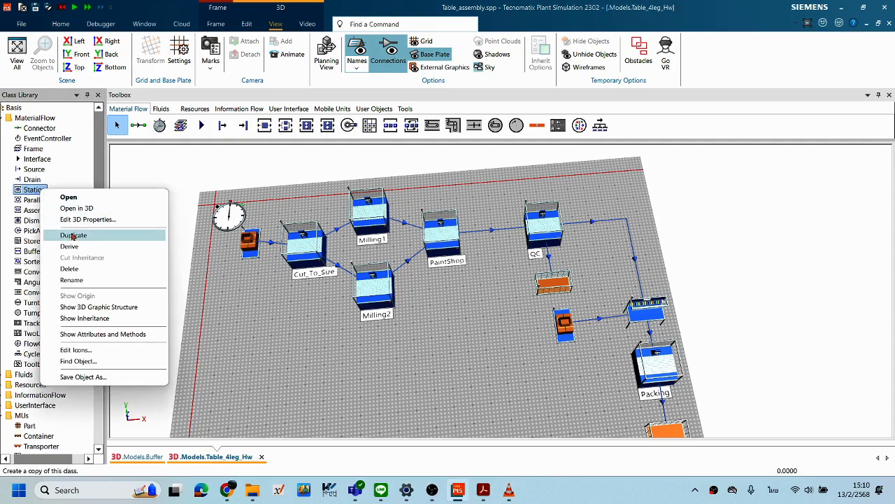
click(95, 322)
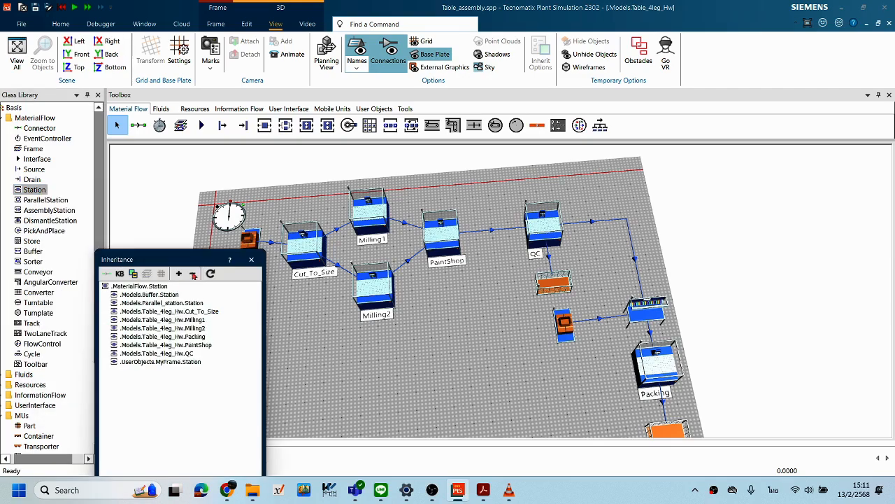
drag(177, 259, 174, 215)
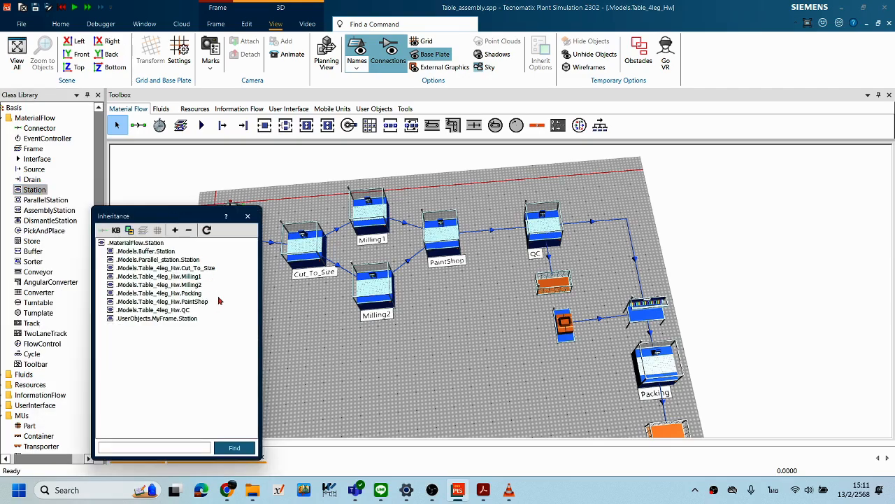
Step: Examine which objects in the Buffer, Table_4leg_Hw and MyFrame frames inherit from the Station class
click(143, 251)
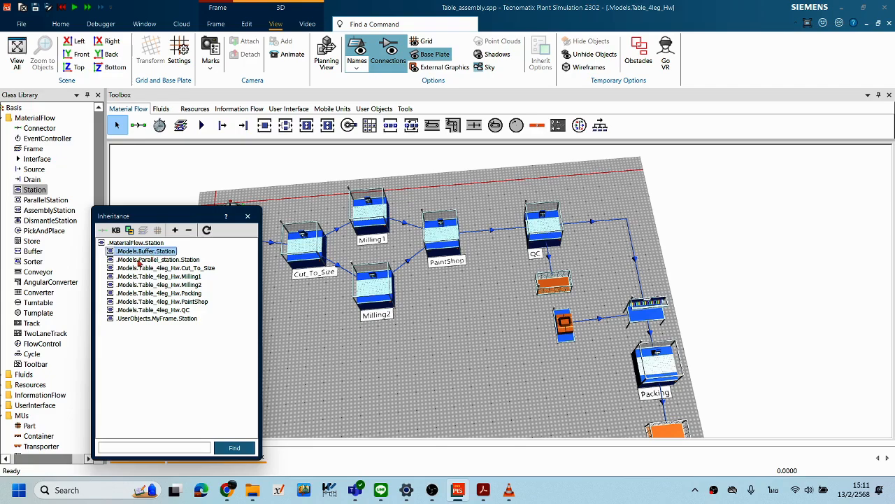
click(154, 244)
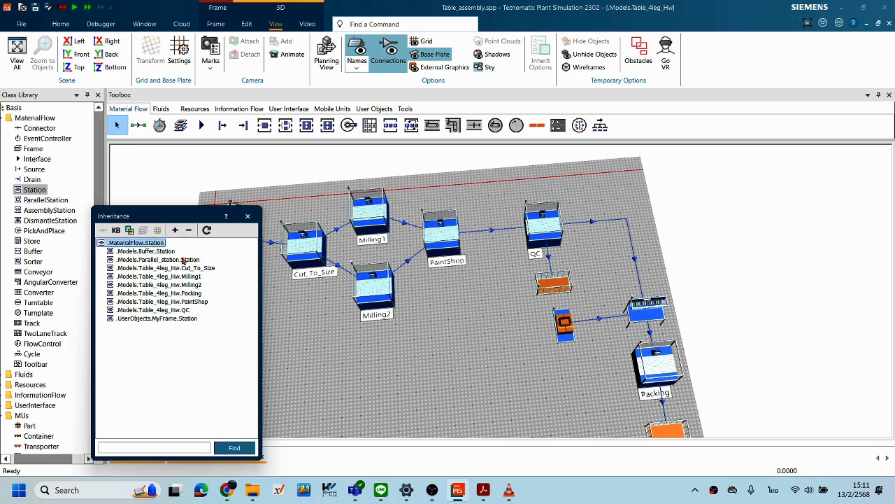
click(166, 252)
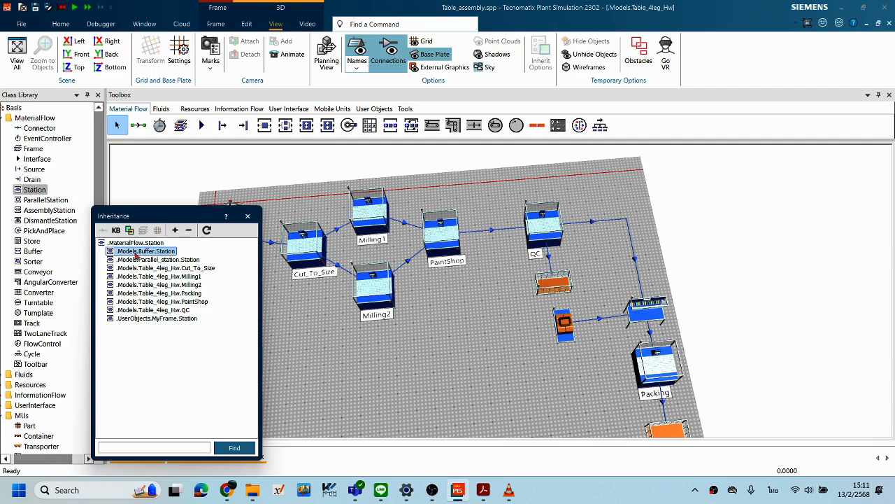
click(178, 268)
click(178, 285)
click(179, 293)
click(179, 301)
click(180, 310)
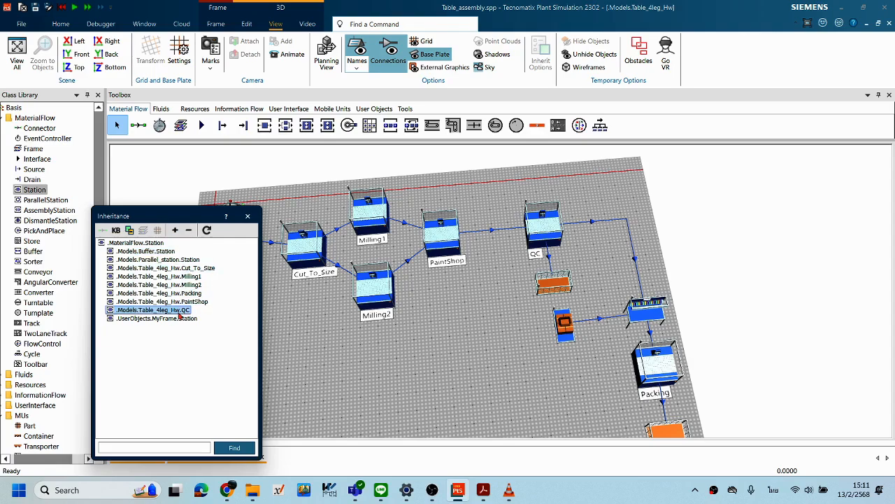
click(180, 318)
Step: Compare the inheritance tree with the frames in the Models folder, and close the tree
drag(171, 216, 269, 221)
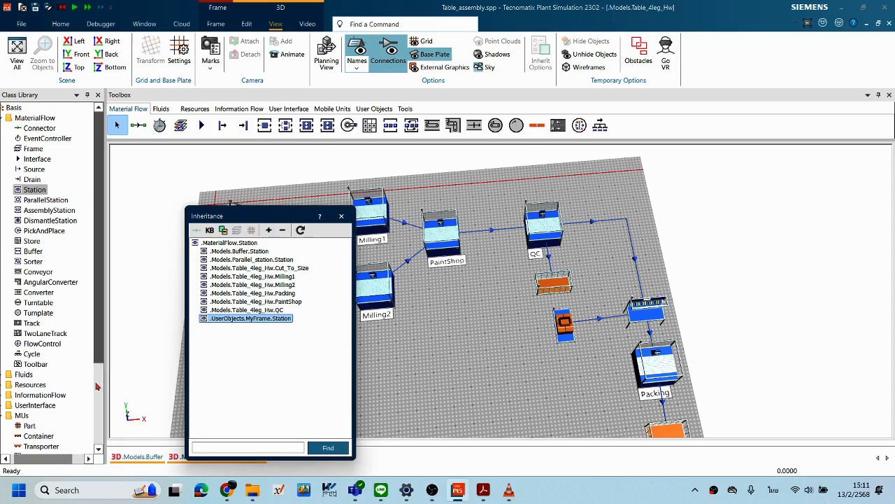
scroll(98, 392, down, 5)
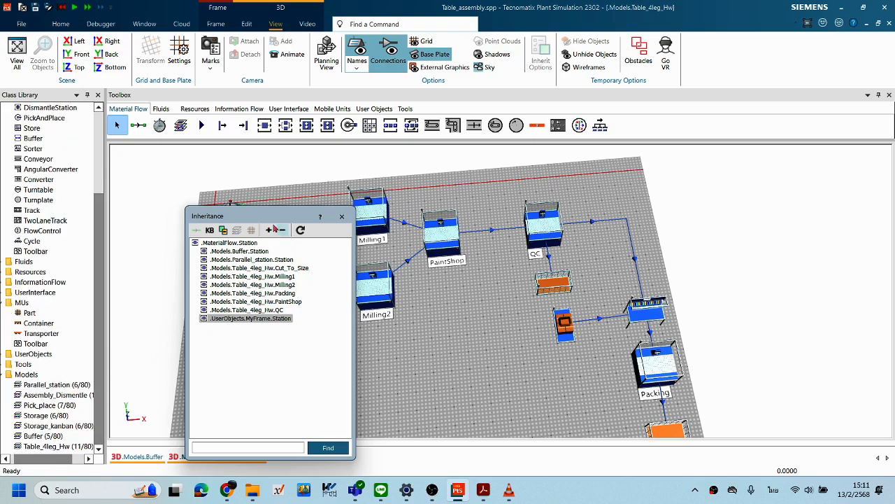
drag(258, 213, 237, 213)
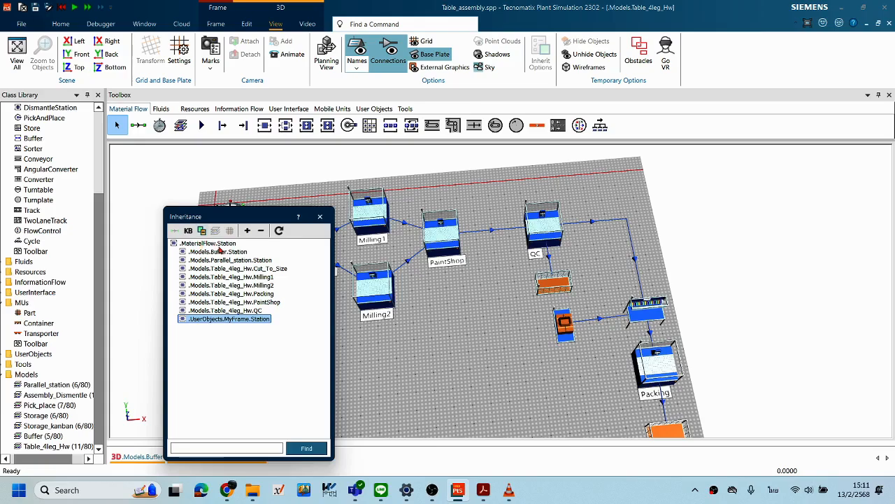
click(325, 222)
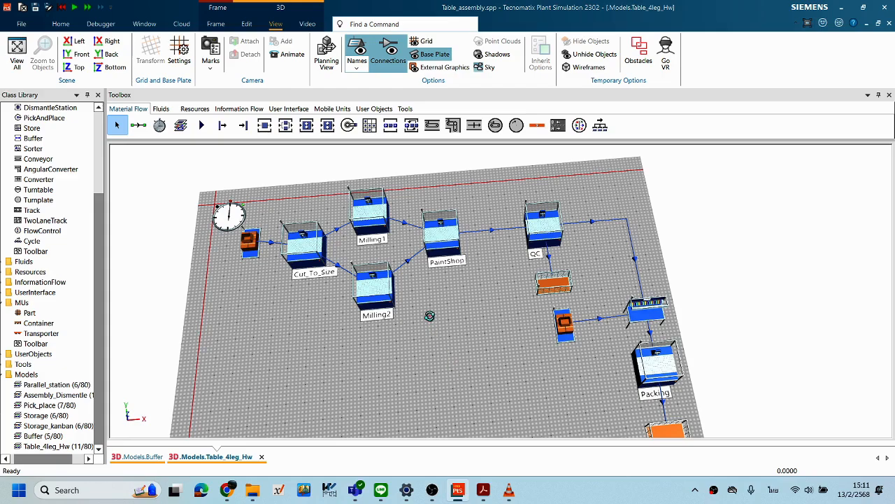
drag(425, 315, 448, 326)
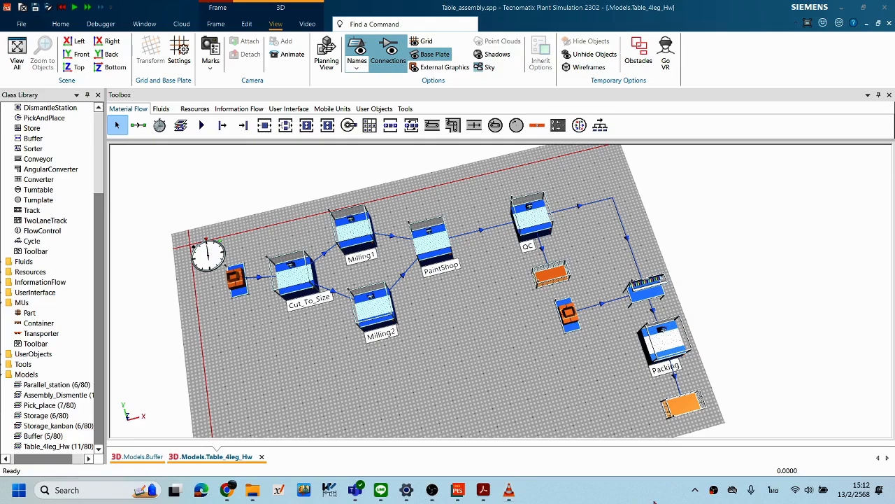
Step: Activate the name label for the SourceLeg source in its 3D caption properties
scroll(584, 363, up, 3)
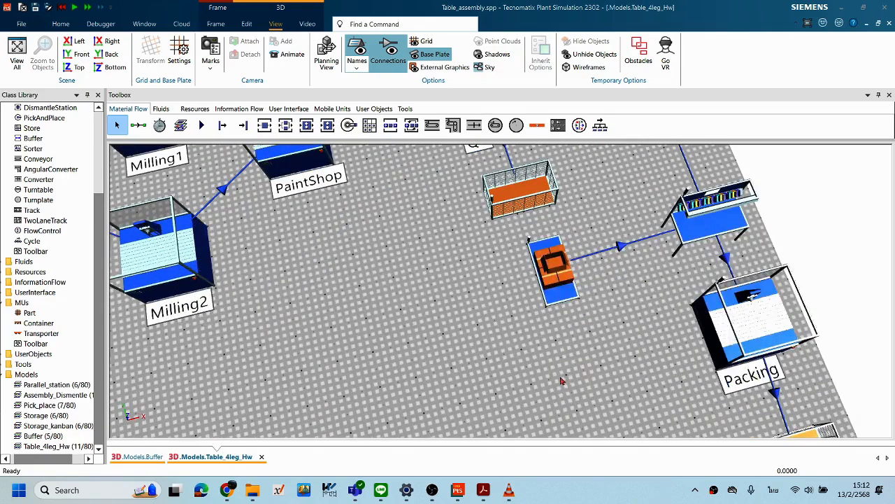
scroll(591, 375, down, 4)
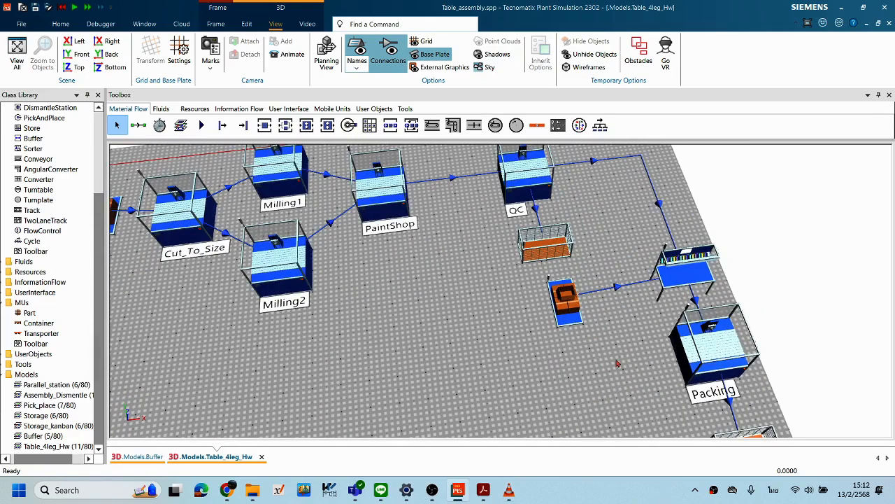
right_click(575, 318)
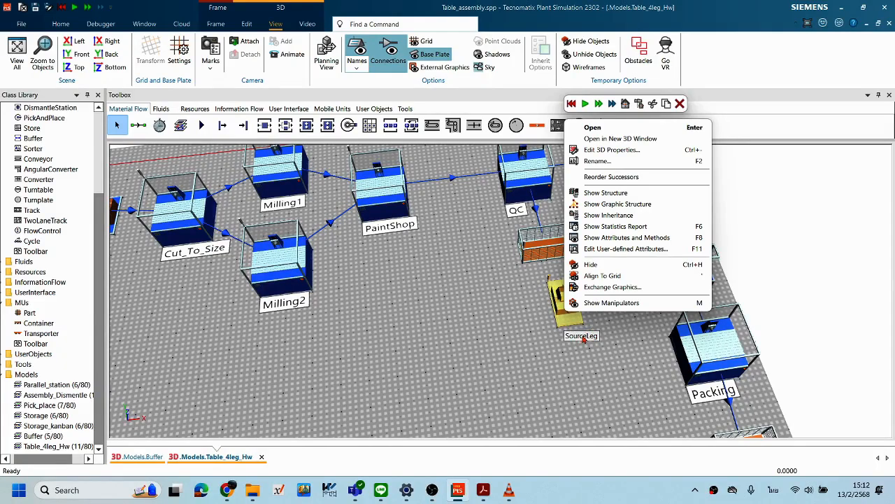
click(611, 150)
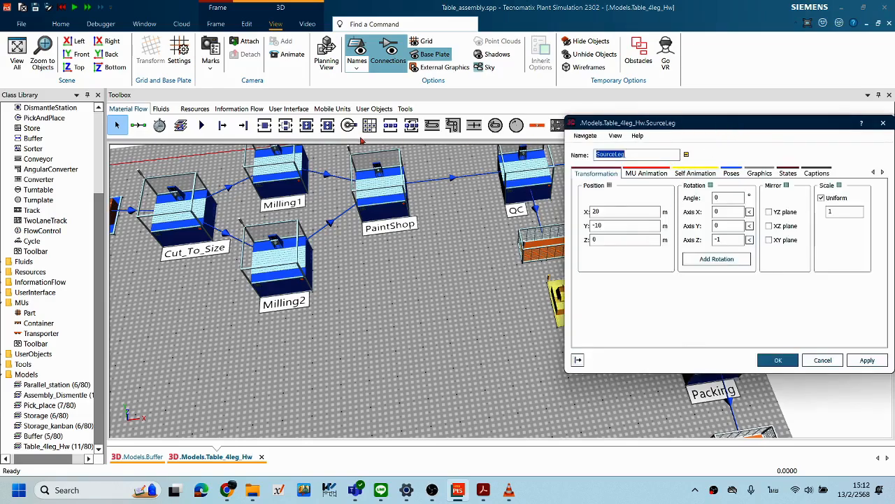
drag(643, 134, 259, 138)
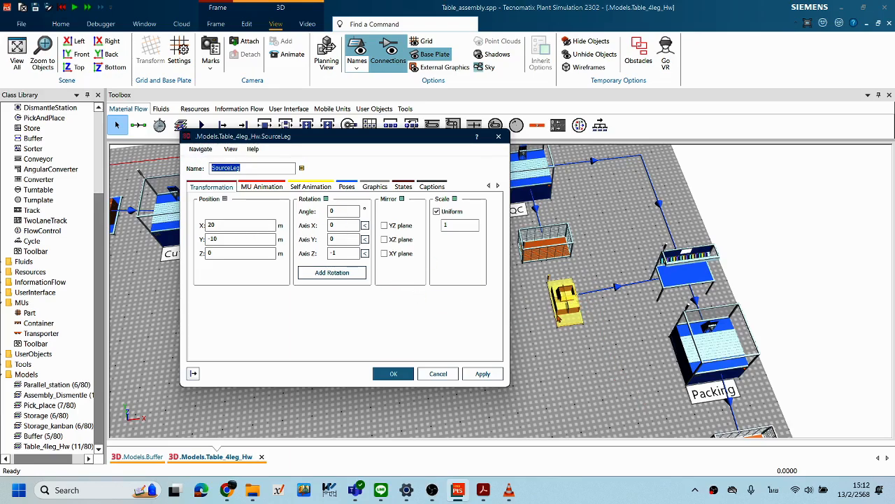
drag(447, 138, 485, 140)
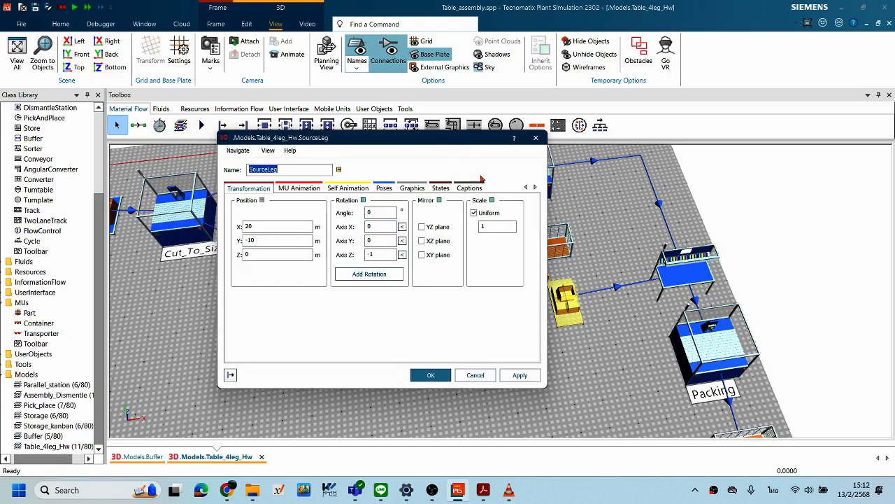
click(472, 188)
click(240, 200)
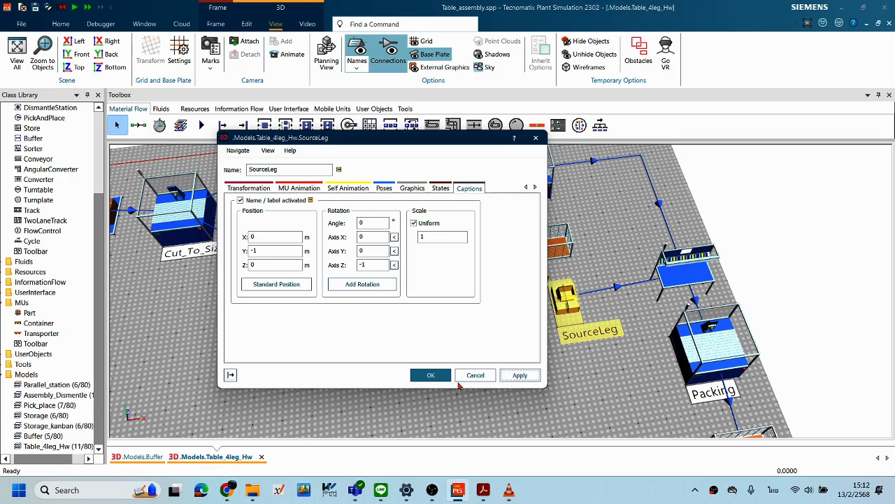
click(429, 375)
Step: Activate the name label for the SourceTop source that feeds the Cut_To_Size station
drag(307, 306, 470, 311)
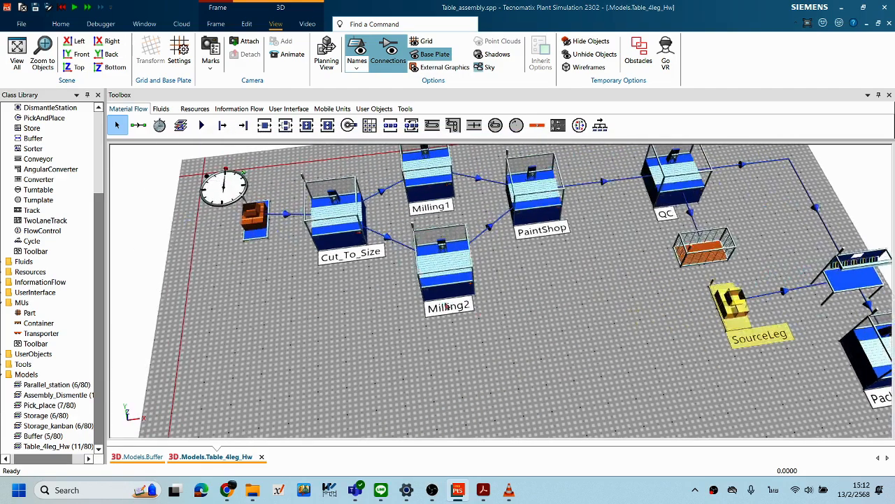
right_click(254, 233)
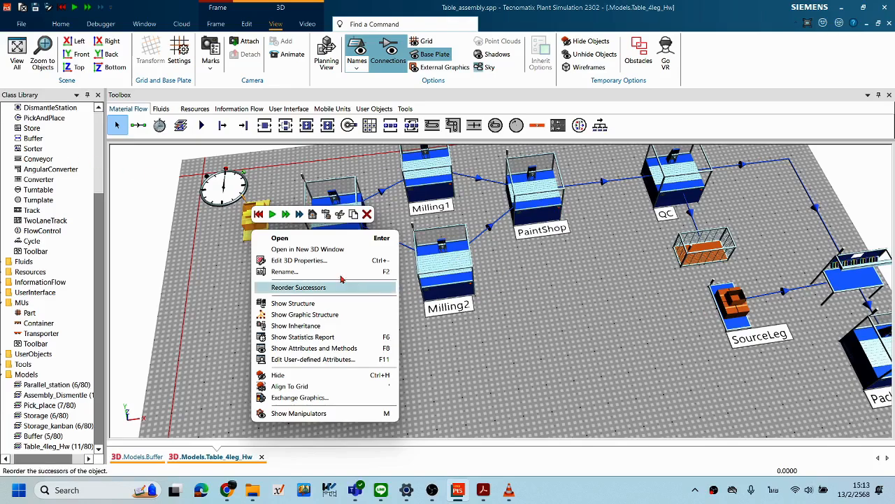
click(299, 260)
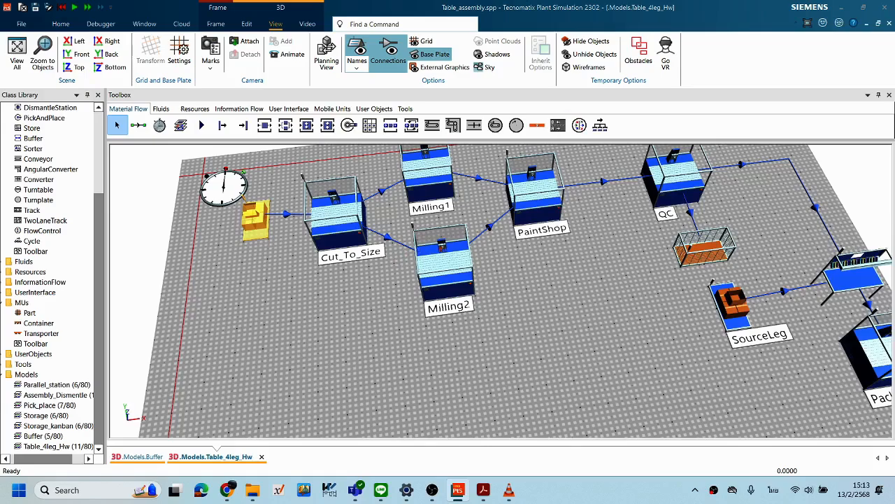
click(816, 173)
click(588, 185)
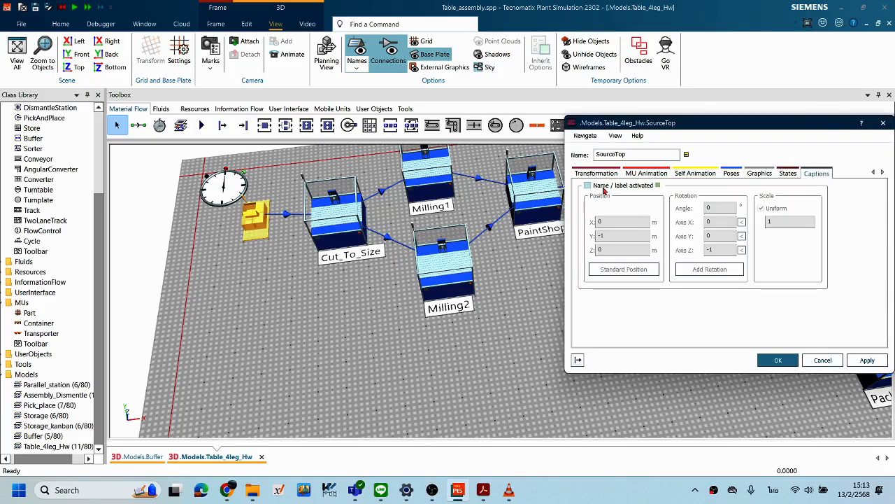
click(777, 361)
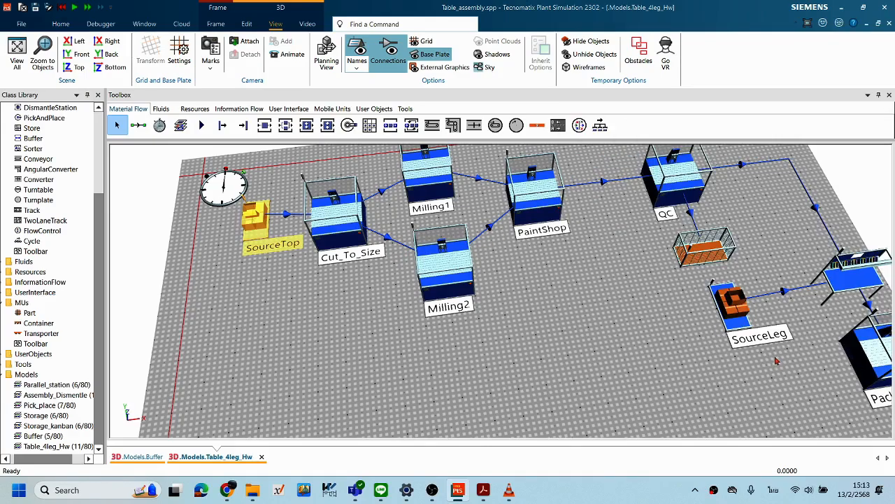
click(655, 333)
Step: Activate the AssemblyStation's name label and move the Packing station farther away from it to clear the label
drag(836, 310, 537, 297)
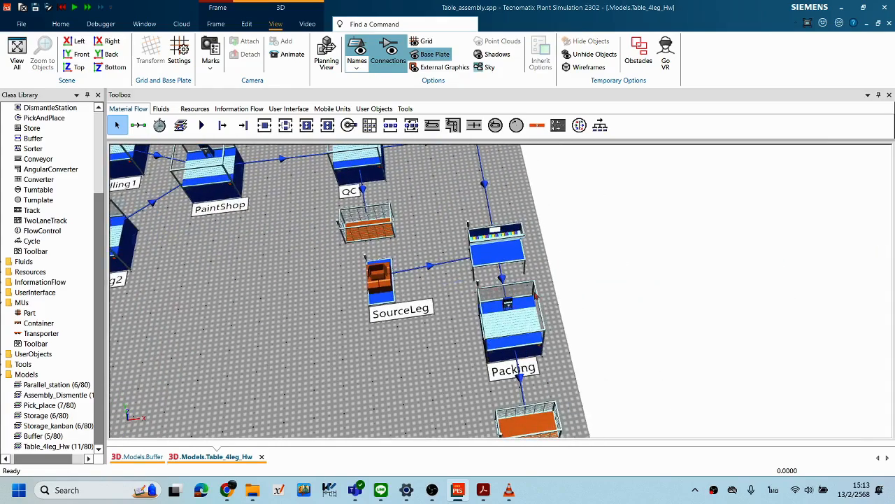
click(507, 256)
right_click(507, 254)
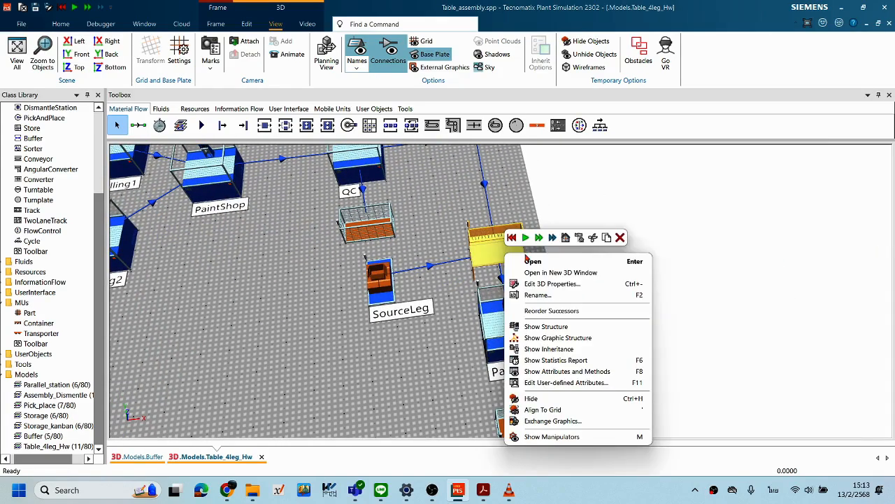
click(540, 284)
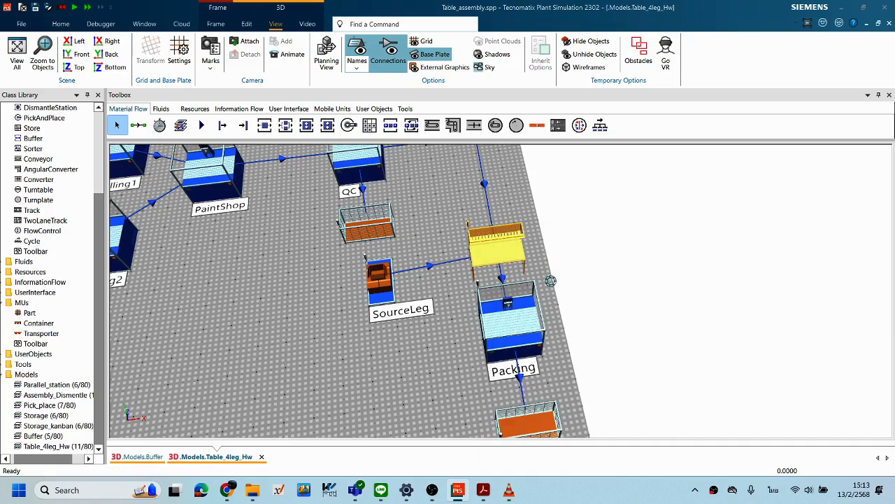
click(814, 174)
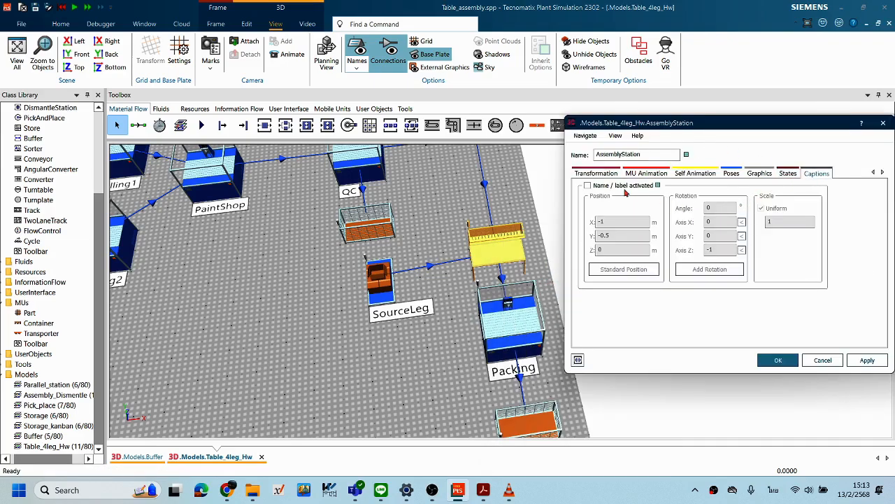
click(600, 187)
click(780, 362)
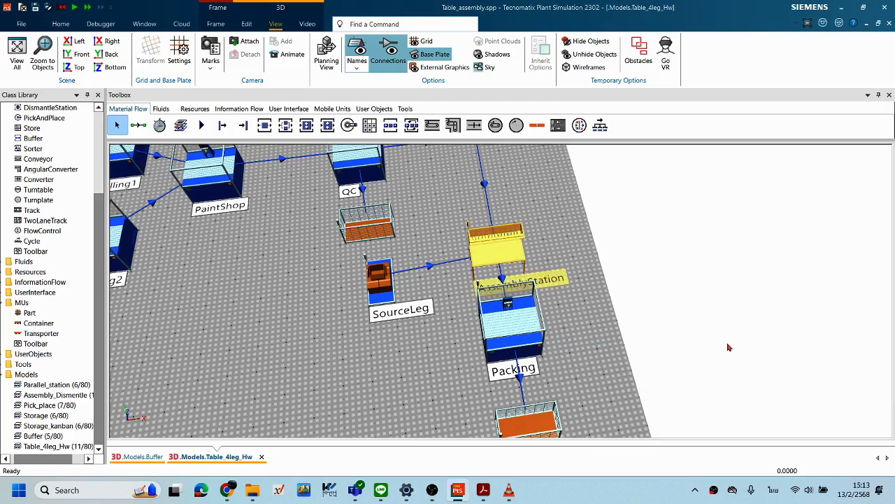
click(517, 330)
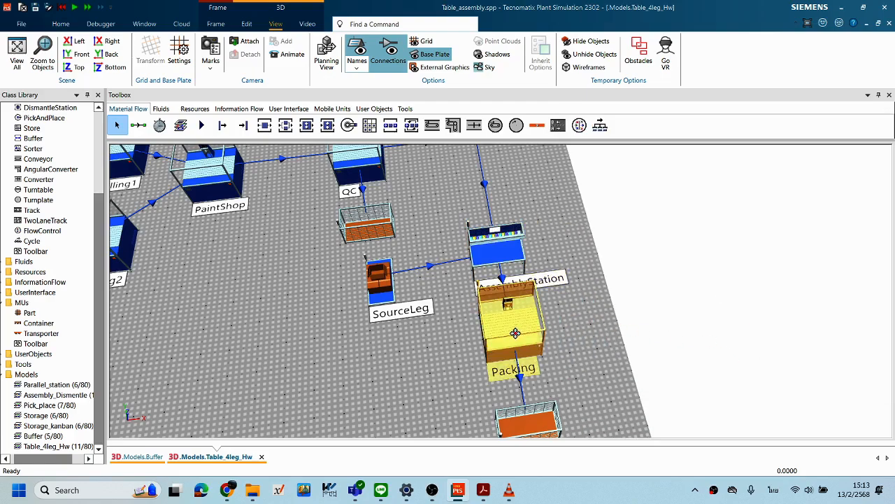
drag(514, 333, 519, 355)
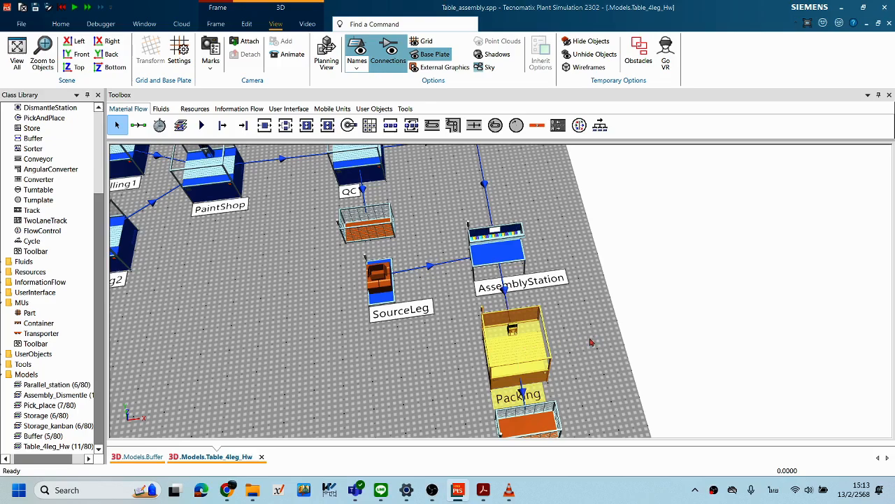
Step: Activate the name label for the FG drain after the Packing station
scroll(602, 365, down, 1)
drag(602, 365, 573, 298)
click(513, 338)
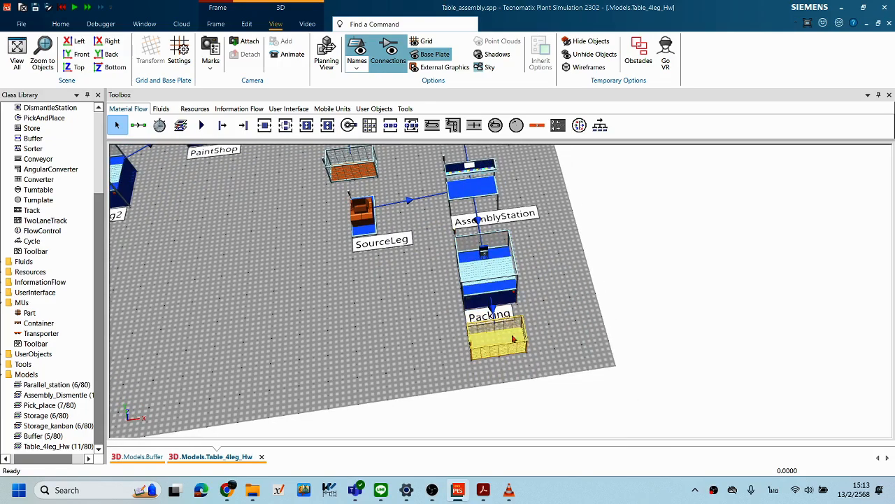
scroll(568, 322, up, 2)
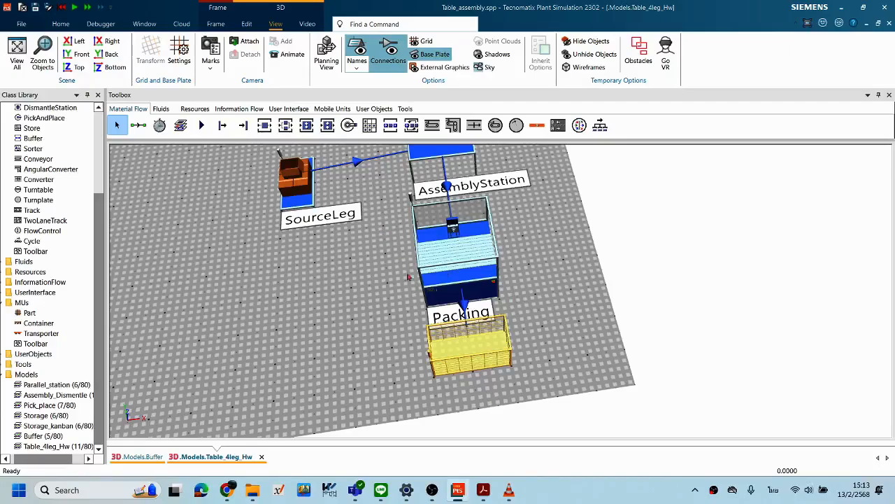
right_click(467, 341)
click(531, 196)
click(814, 174)
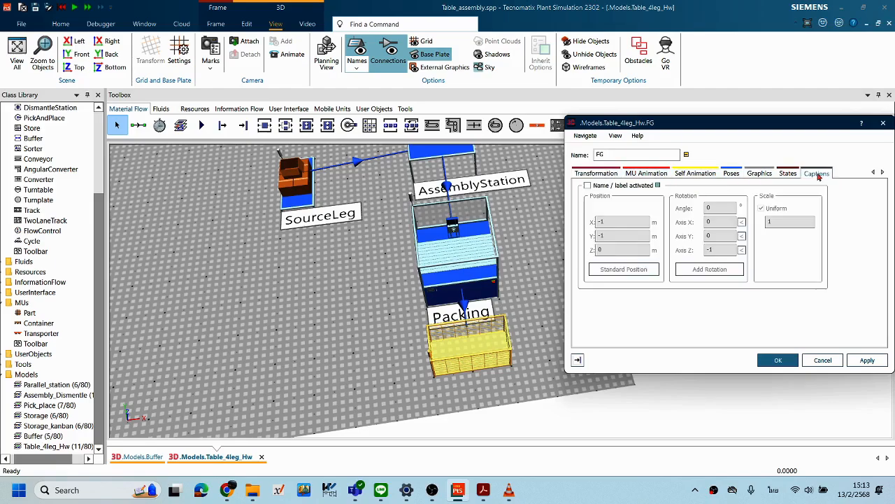
click(588, 186)
click(777, 360)
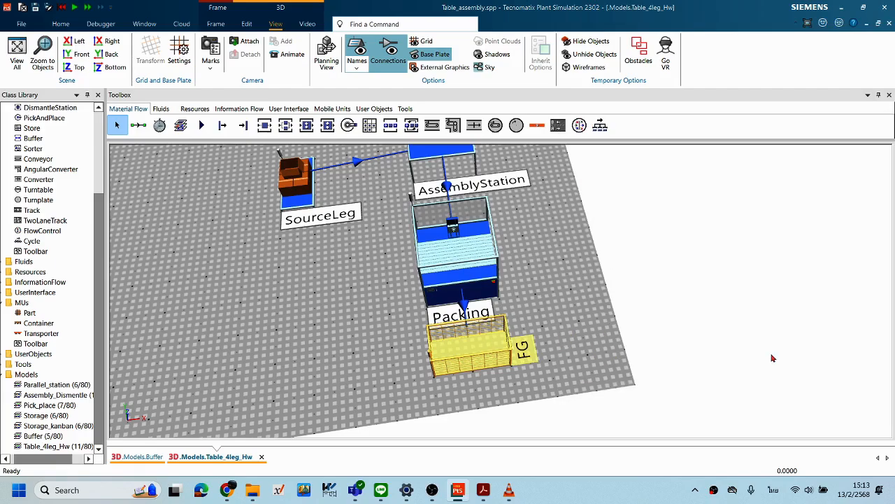
click(579, 311)
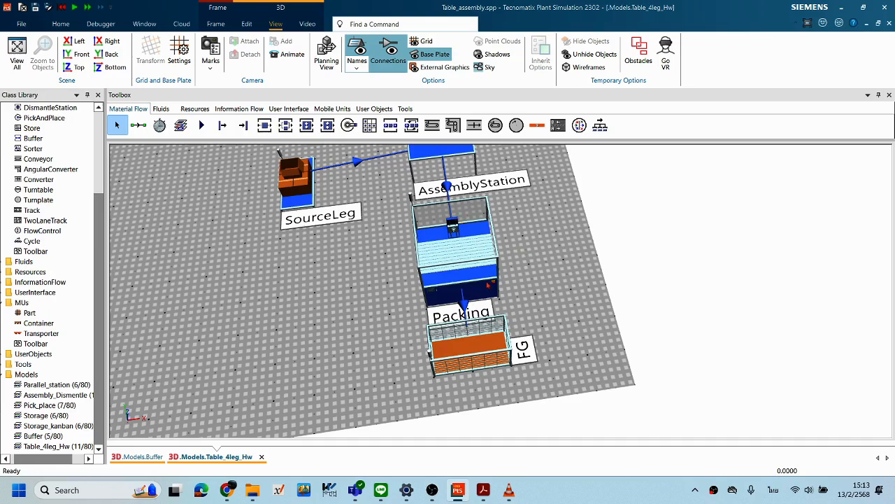
Step: Activate the name label for the NG drain below the QC station
scroll(488, 284, down, 3)
click(353, 175)
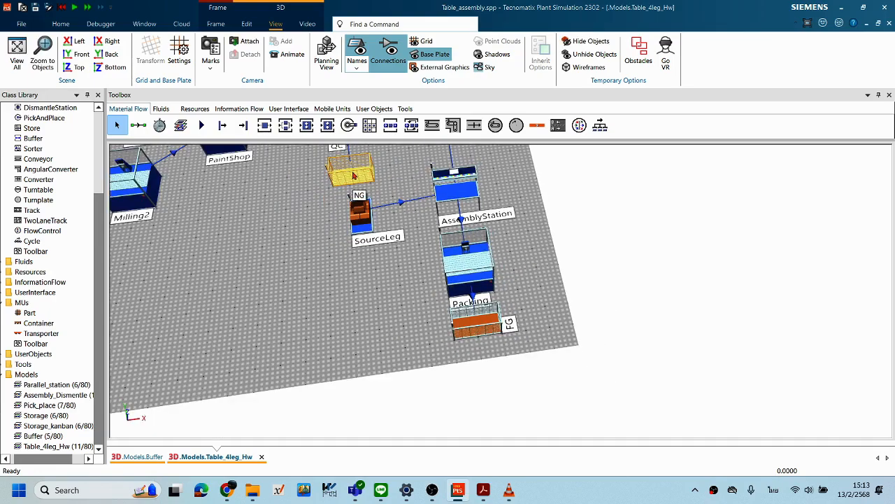
right_click(353, 175)
click(501, 204)
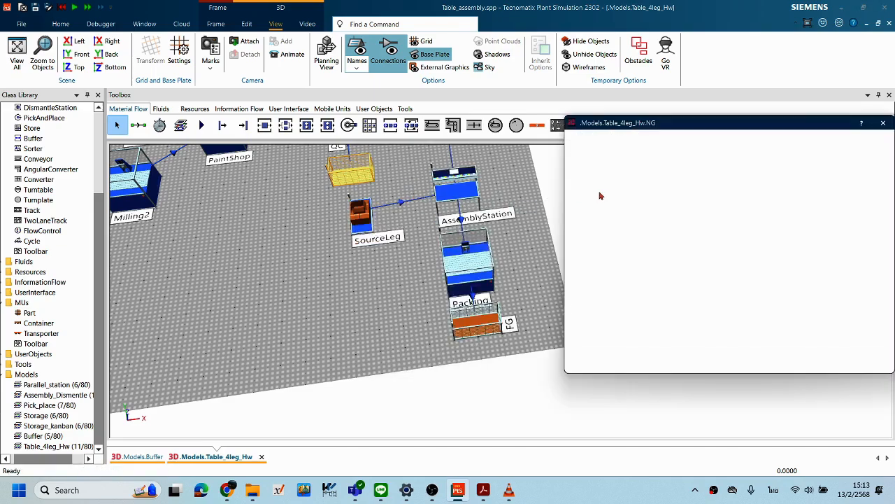
click(816, 173)
click(588, 185)
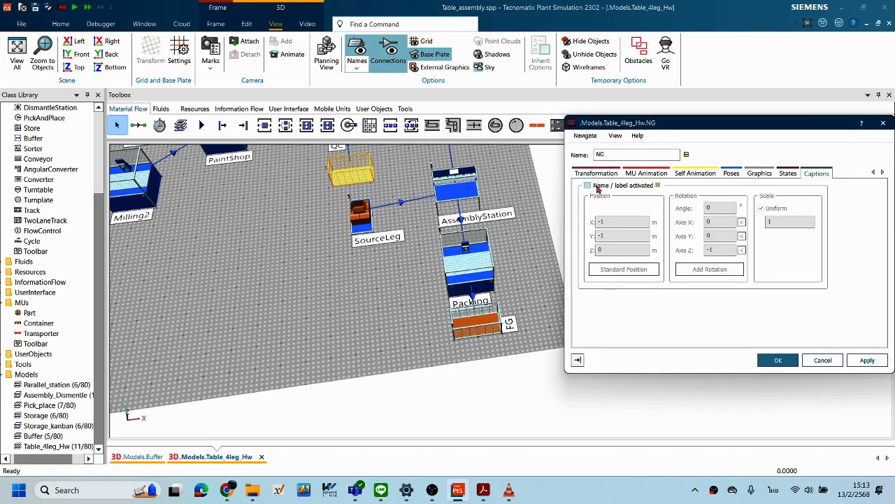
click(776, 360)
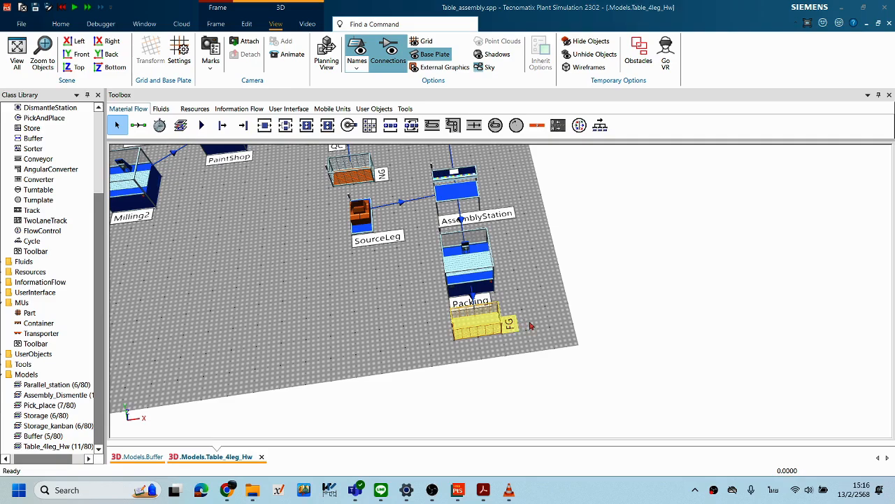
Step: Set the rotation angle of the FG drain's caption to 90°
click(527, 326)
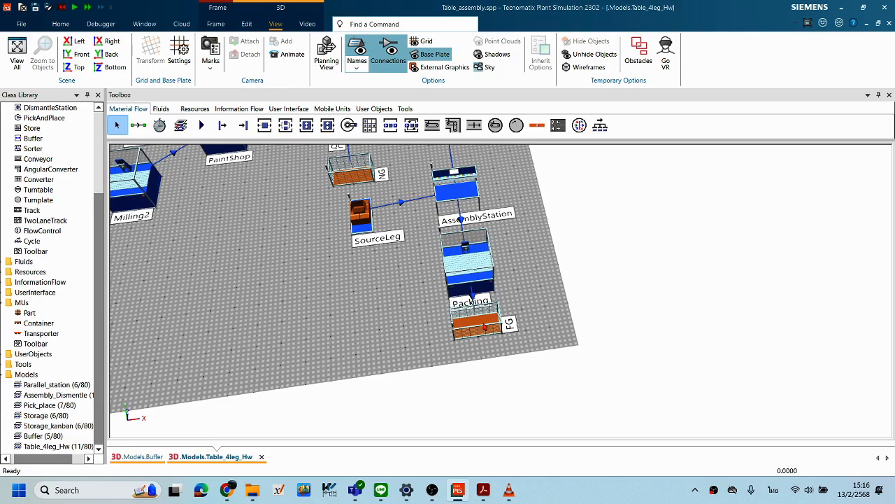
click(485, 327)
right_click(485, 327)
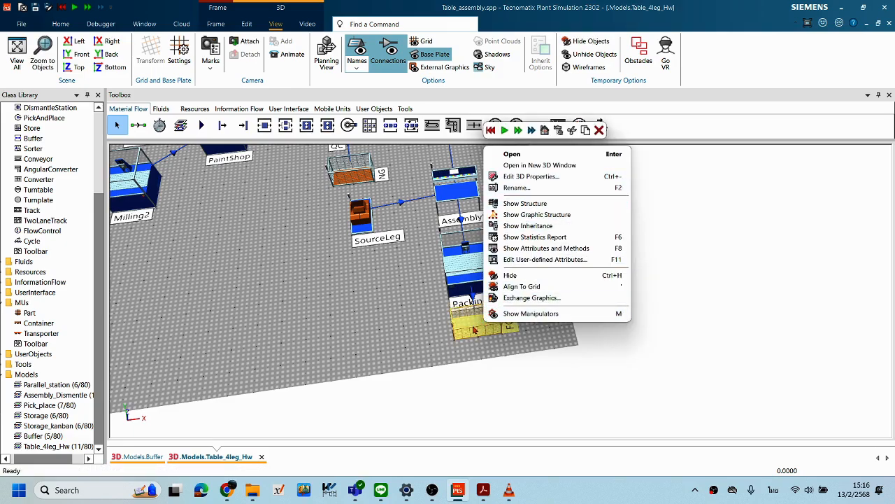
click(535, 176)
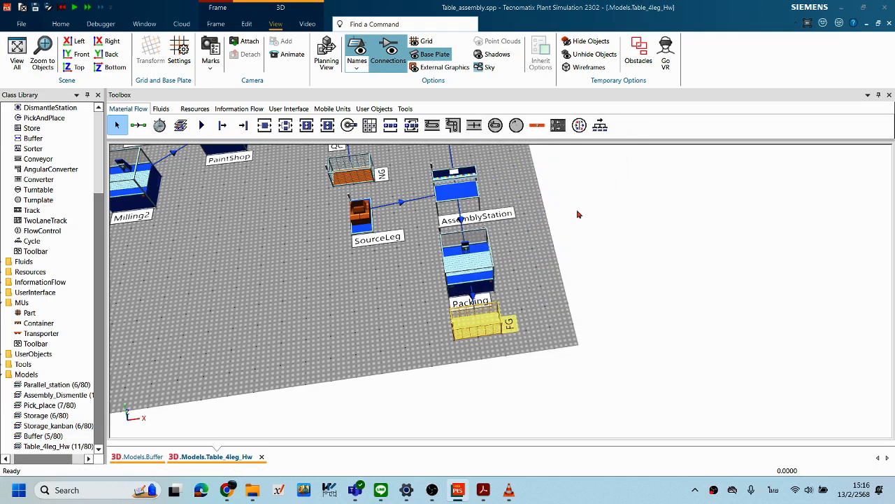
click(816, 172)
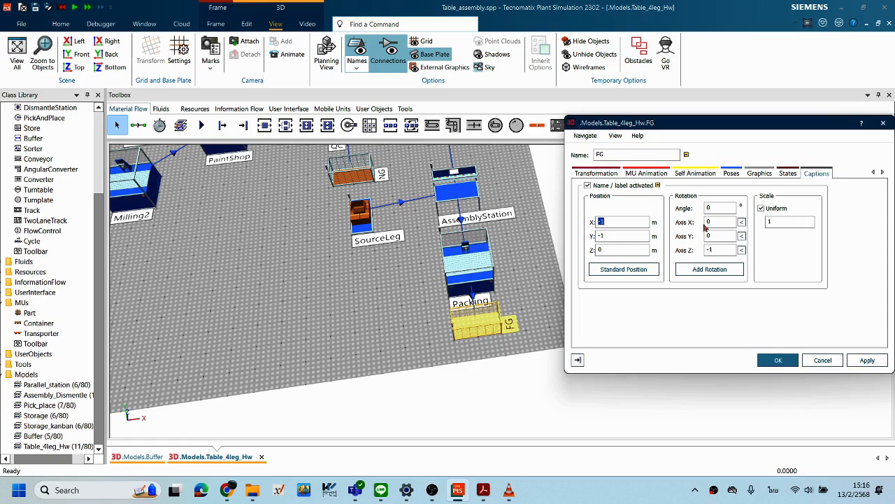
double_click(722, 210)
text(90)
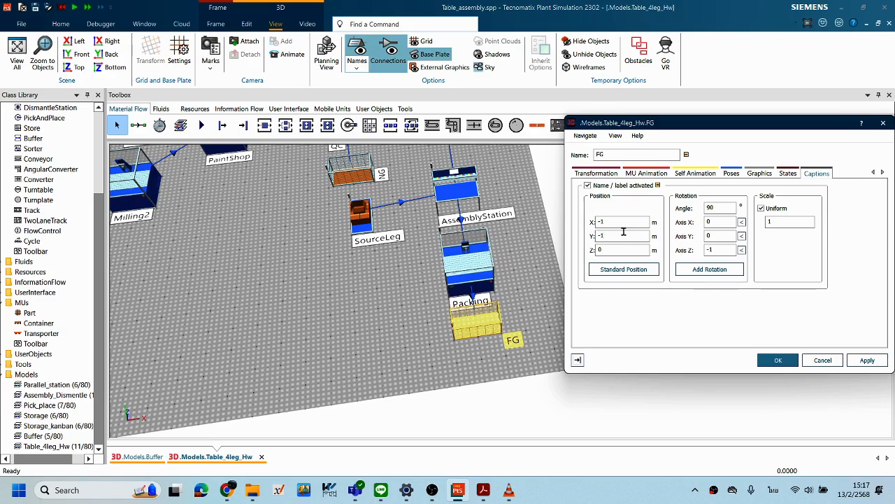
Step: Set the Y position of the FG drain's caption to 1 m
drag(624, 231, 580, 236)
text(1)
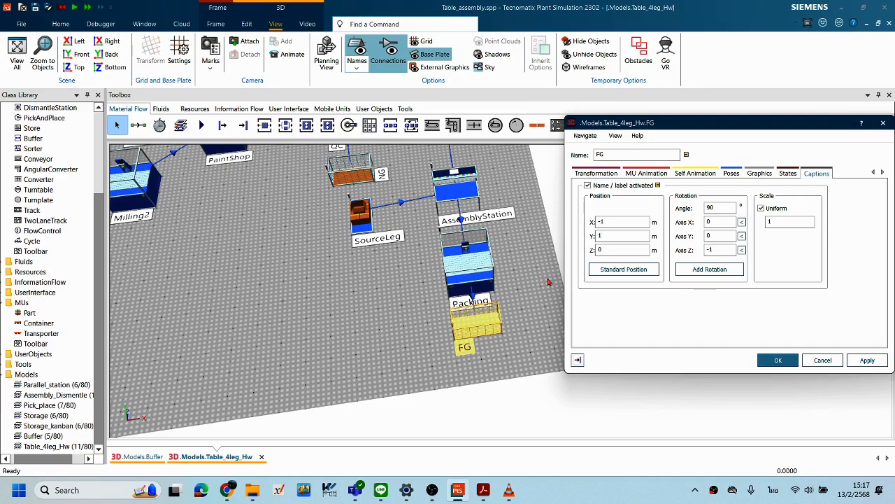
drag(509, 270, 530, 315)
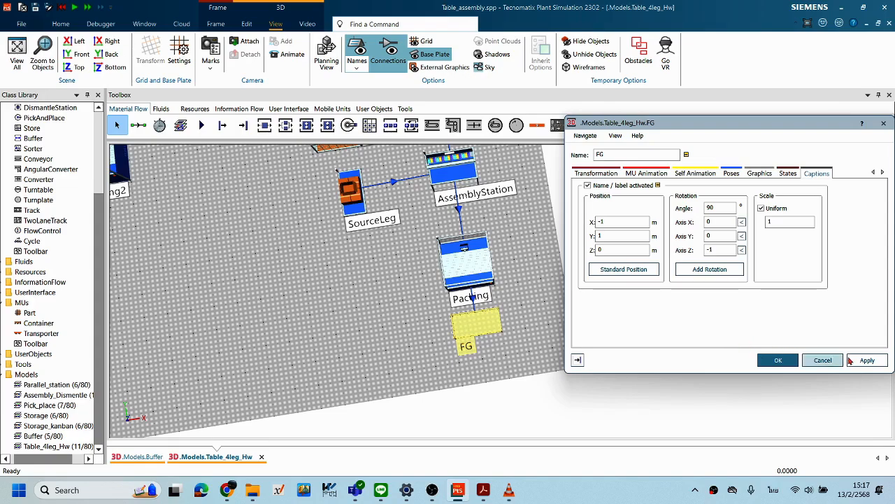
Step: Confirm the FG drain's caption settings and deselect the drain
click(778, 360)
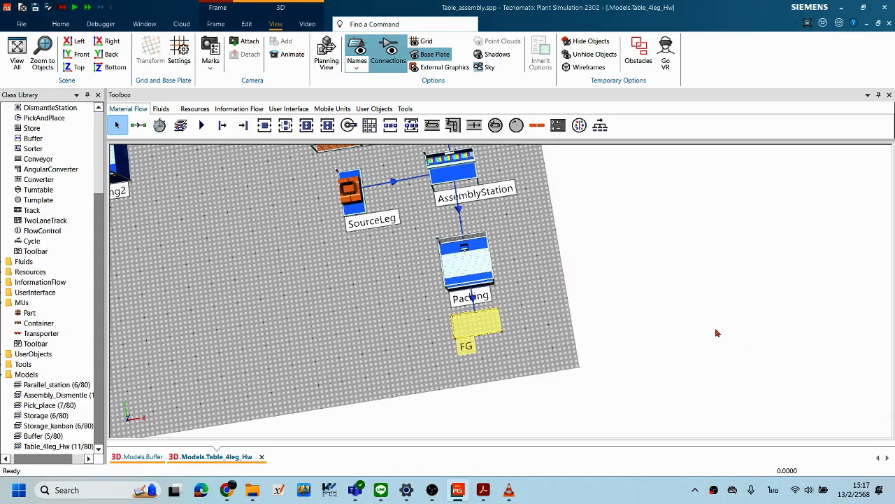
click(553, 320)
Step: Set the rotation angle of the NG drain's caption to 90°
drag(547, 272, 539, 254)
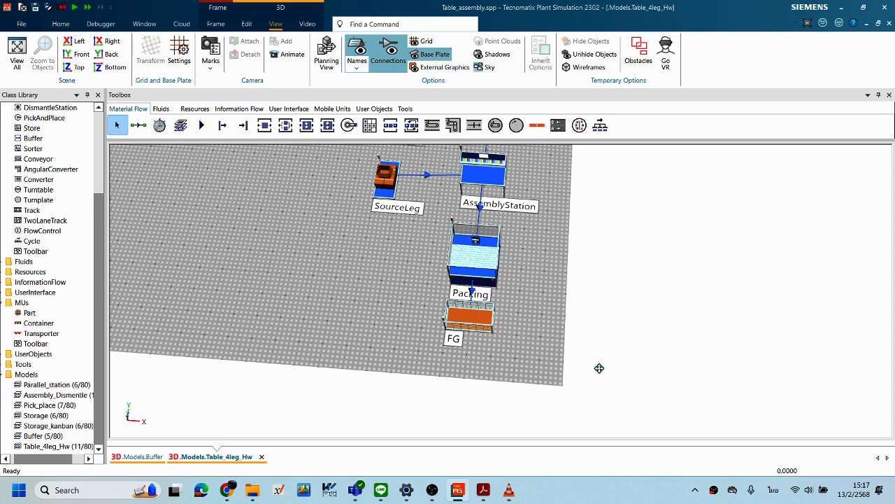
drag(600, 368, 643, 386)
drag(443, 300, 454, 310)
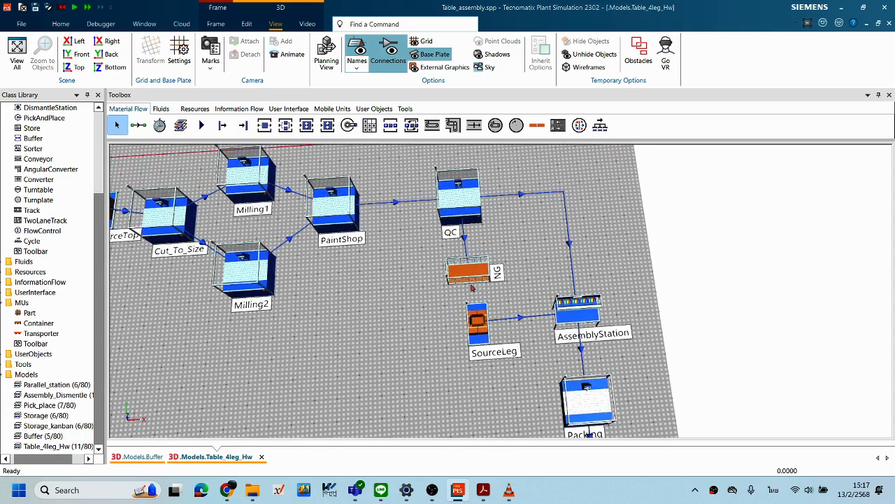
double_click(470, 275)
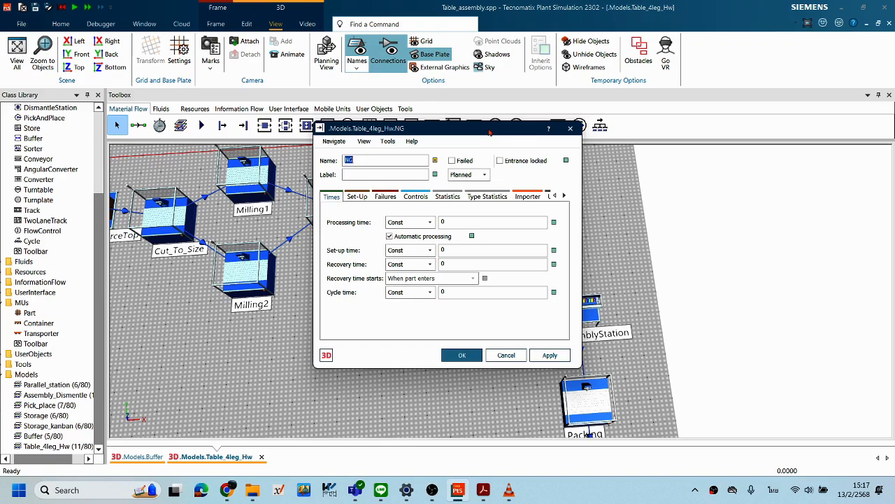
drag(490, 133, 761, 137)
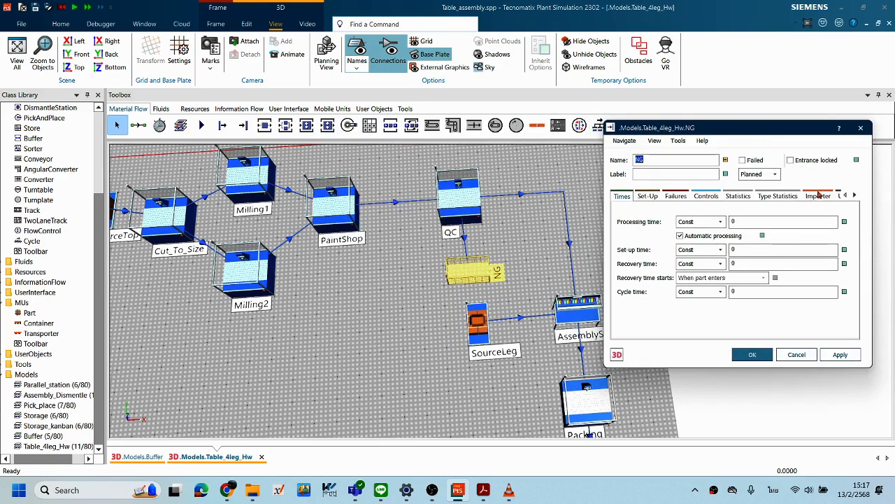
click(617, 354)
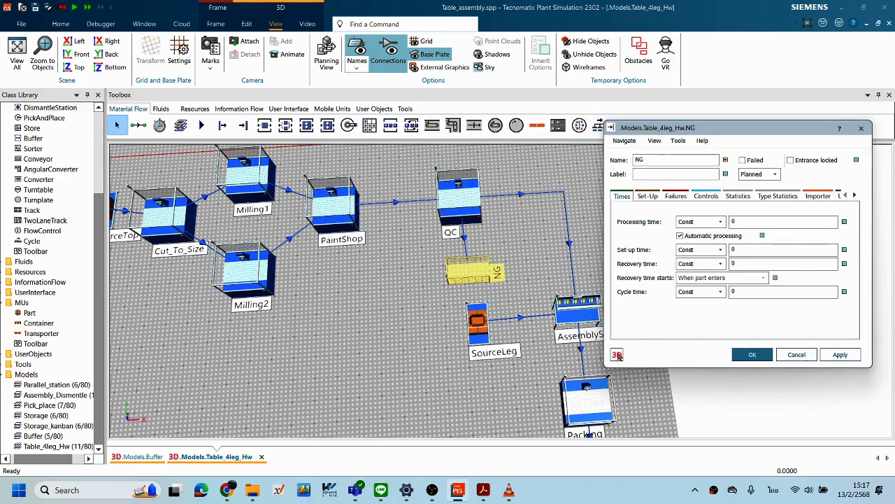
click(816, 173)
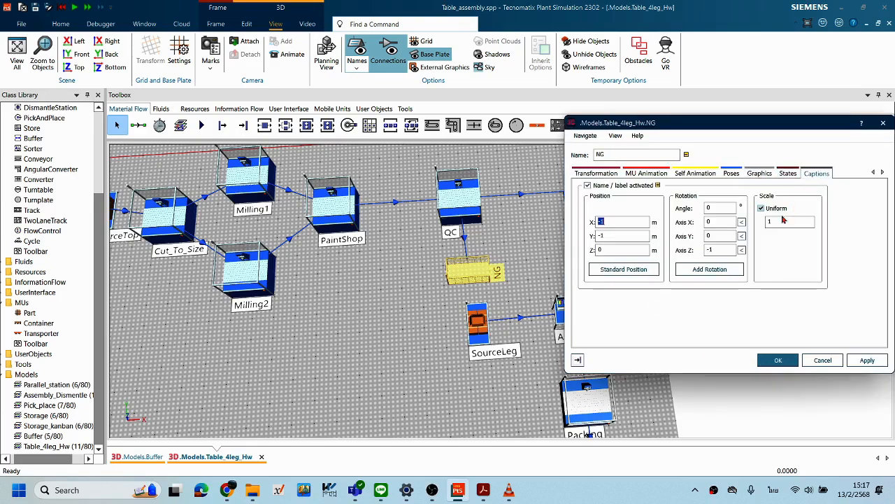
click(713, 207)
double_click(700, 206)
text(90)
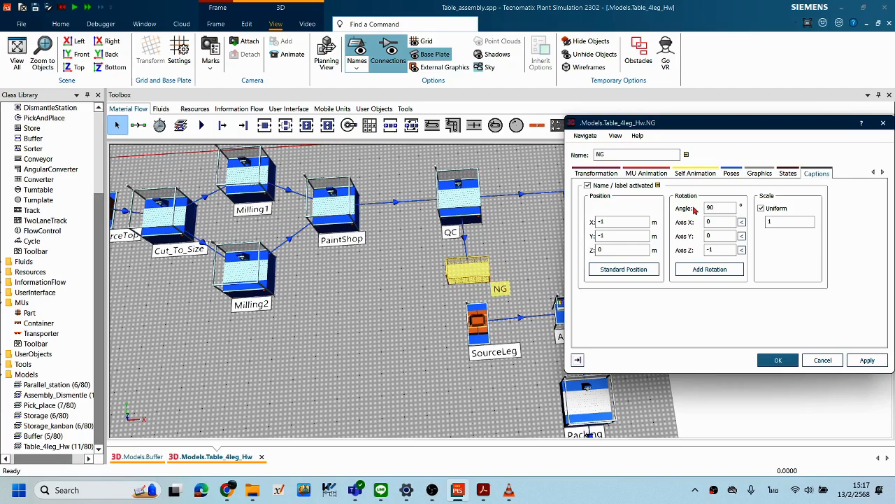
Step: Set the Y position of the NG drain's caption to 1 m and accept the drain's settings
drag(627, 236, 534, 242)
text(1)
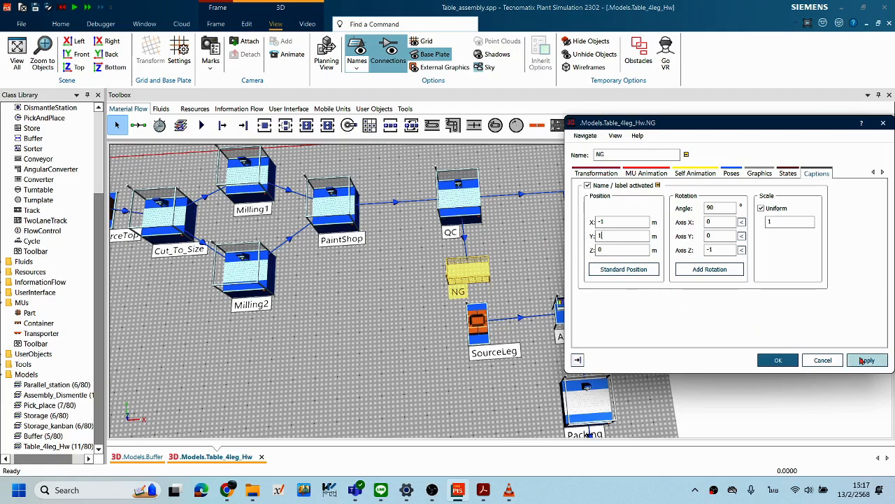
click(778, 360)
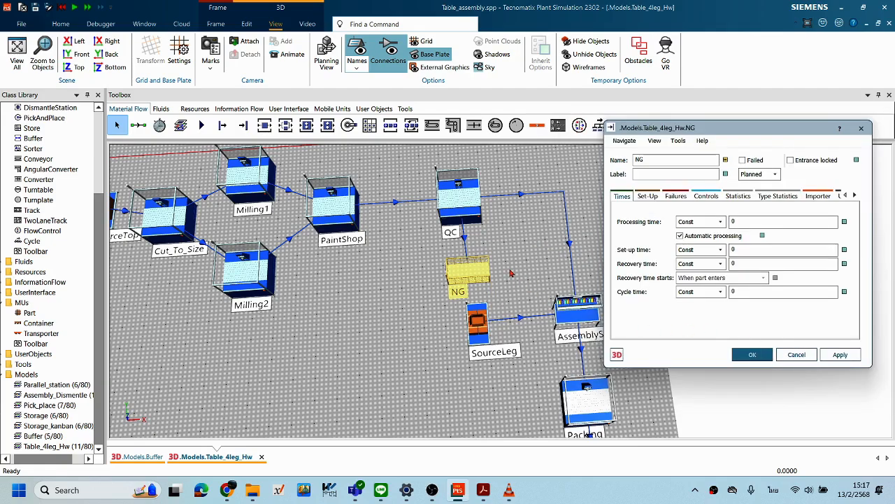
click(747, 354)
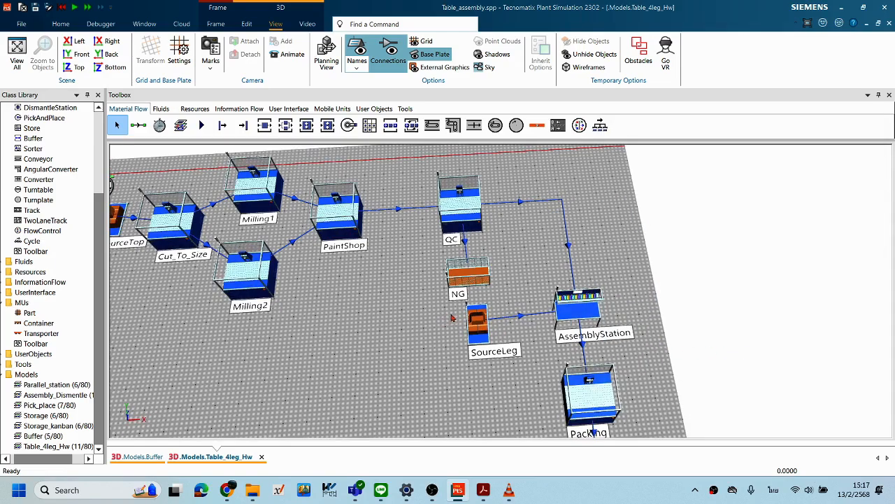
Step: Examine the Packing station's 3D transformation, caption, graphics and MU animation properties without changing them
scroll(462, 350, down, 2)
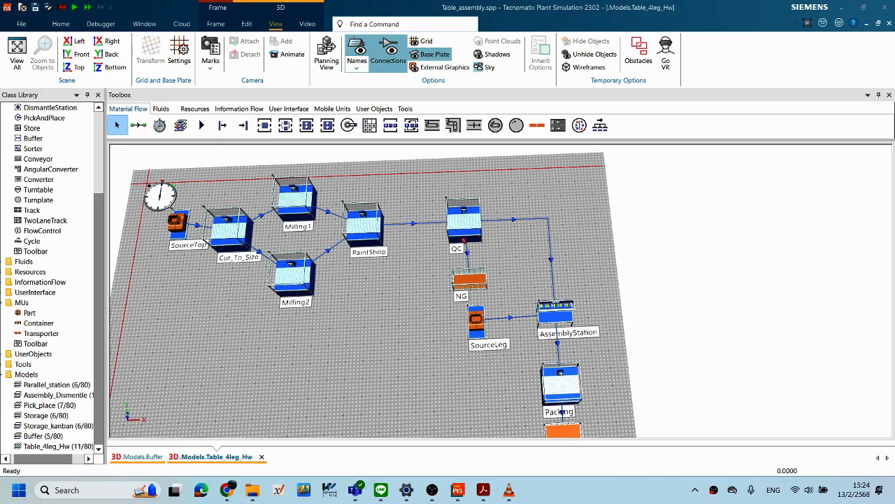
double_click(562, 383)
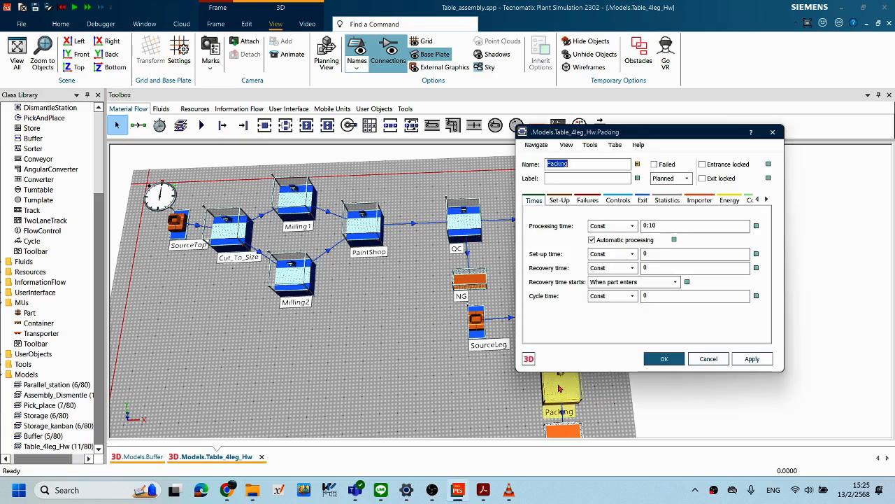
drag(650, 76, 356, 139)
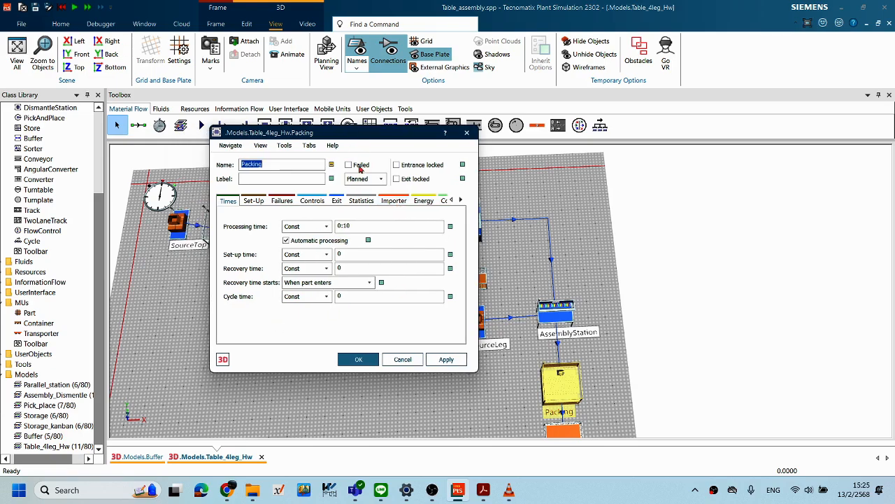
click(223, 359)
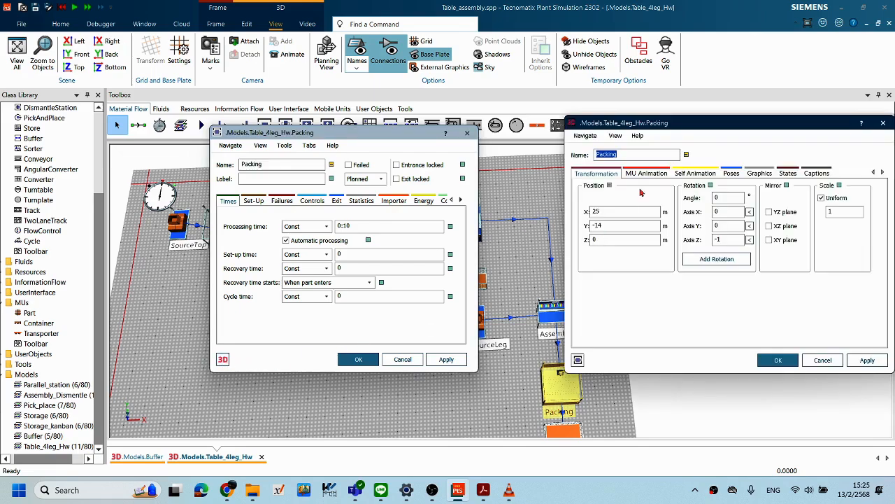
drag(644, 123, 575, 122)
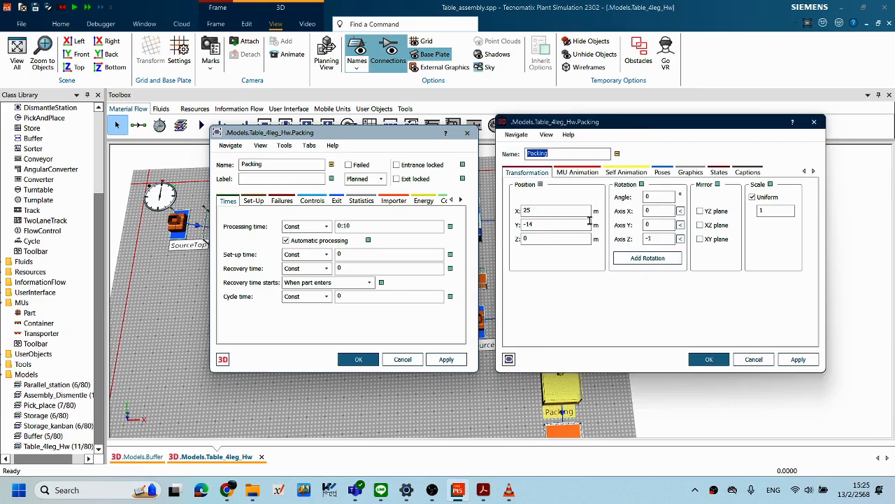
click(747, 172)
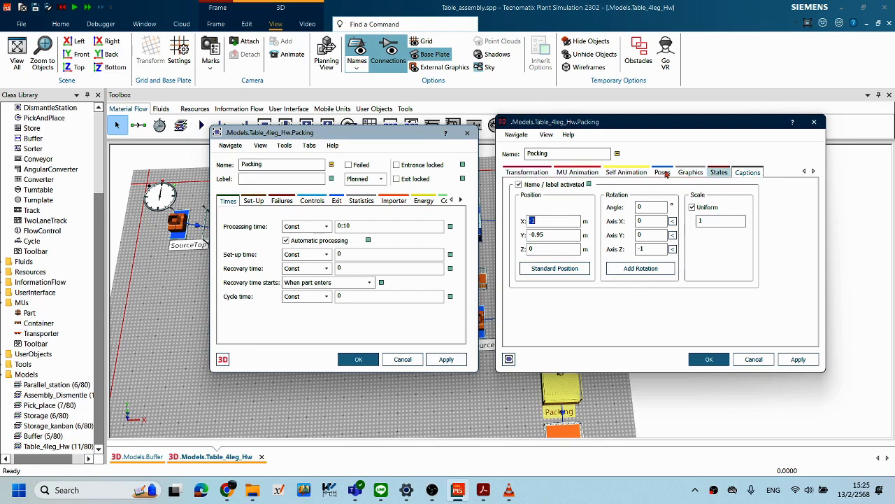
click(535, 173)
click(690, 172)
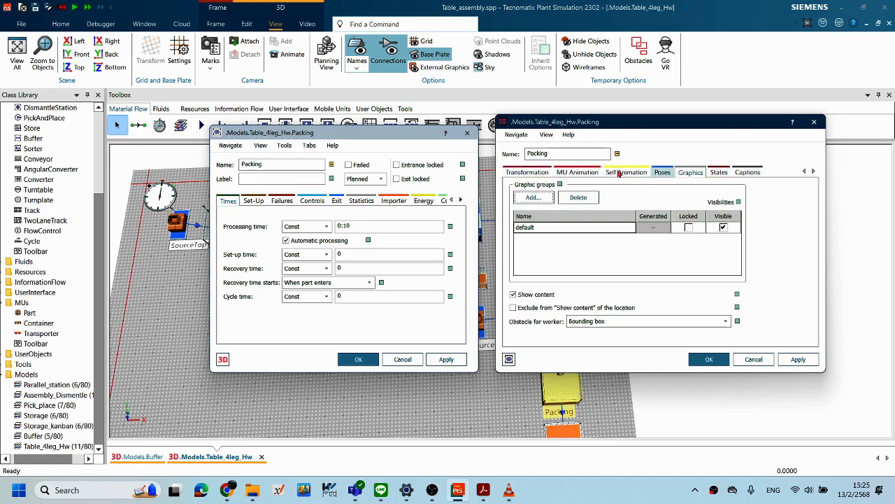
click(626, 173)
click(576, 173)
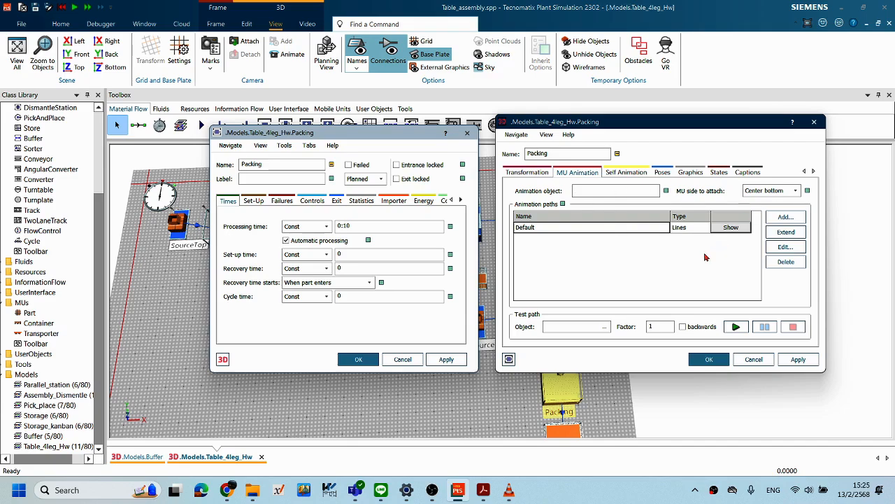
click(754, 360)
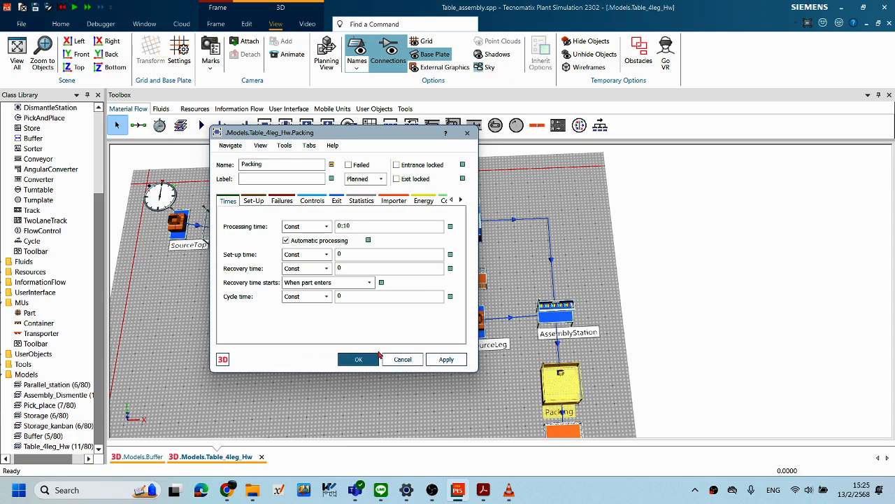
click(402, 359)
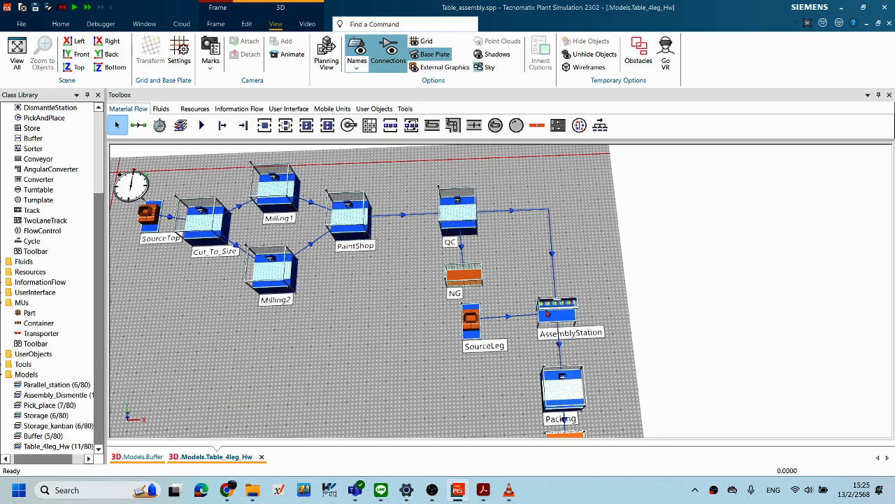
scroll(588, 308, up, 1)
drag(584, 265, 728, 273)
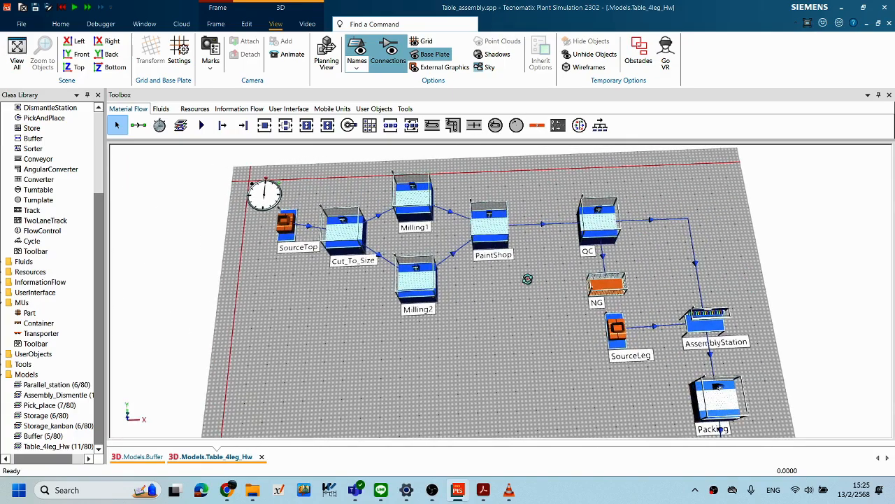
drag(528, 278, 495, 325)
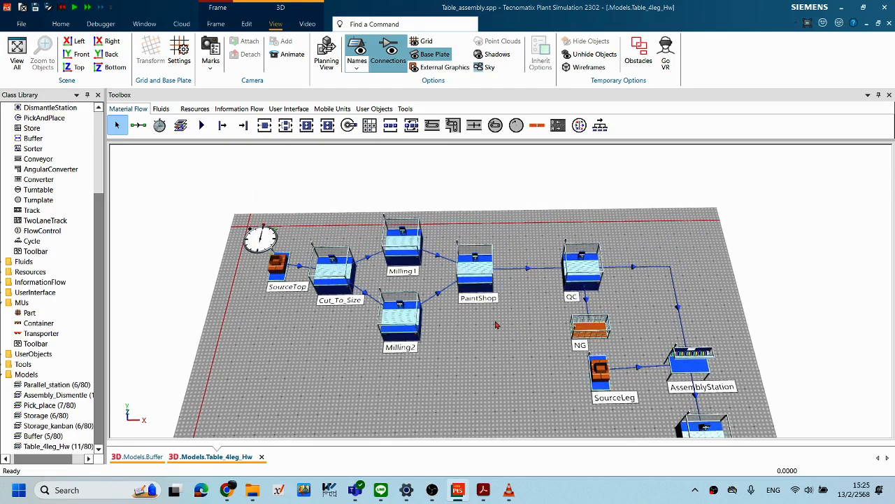
scroll(496, 324, up, 1)
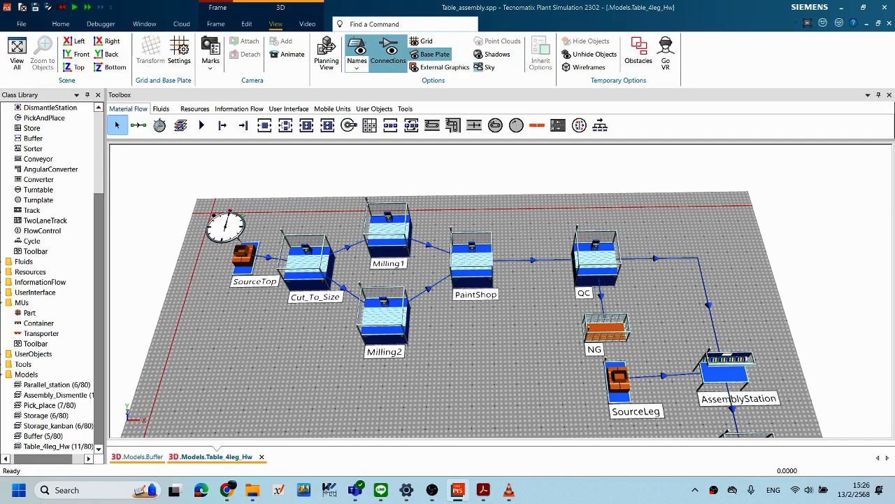
Step: Switch to the exercise PDF in Acrobat and read the station processing times on the Assembly Wood Table 1 Top + 4 Leg slide
key(alt+Tab)
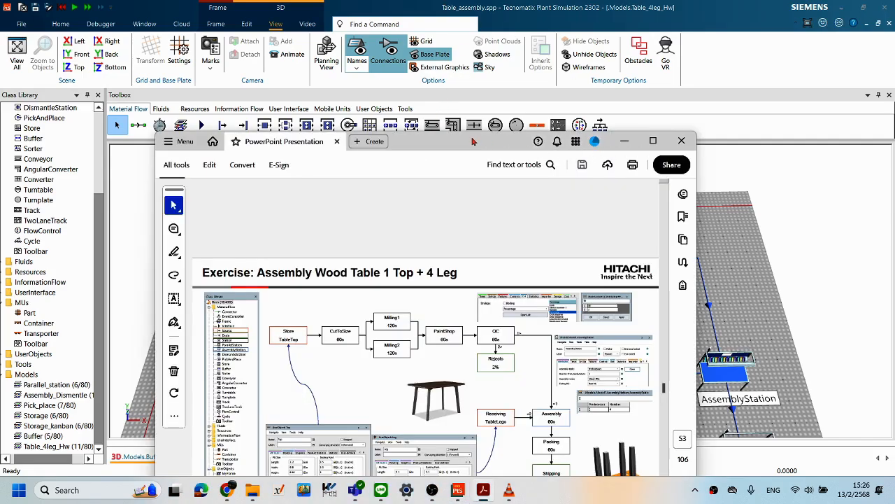
drag(472, 139, 440, 96)
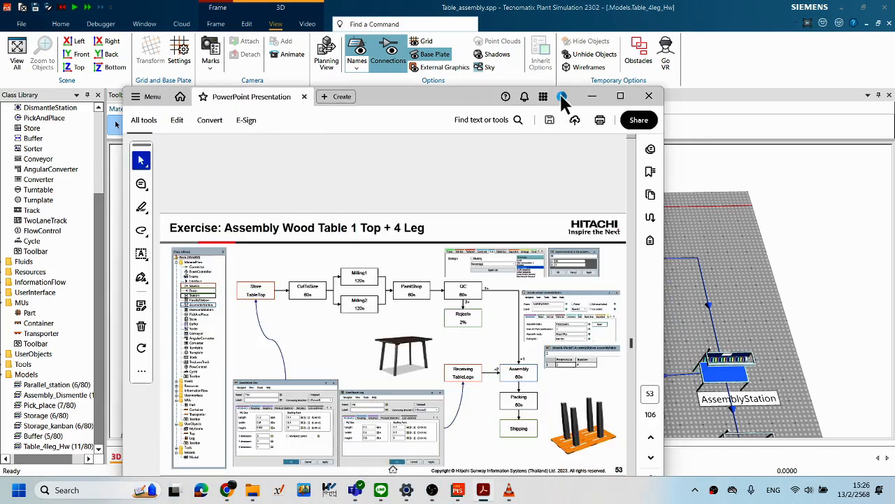
click(617, 98)
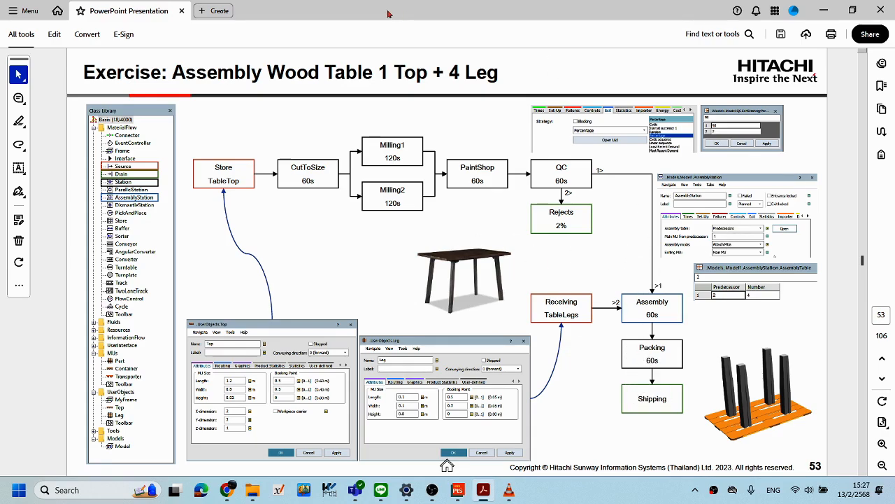
Step: Switch back to Plant Simulation and set the Cut_To_Size station's constant processing time to 60 seconds
key(alt+Tab)
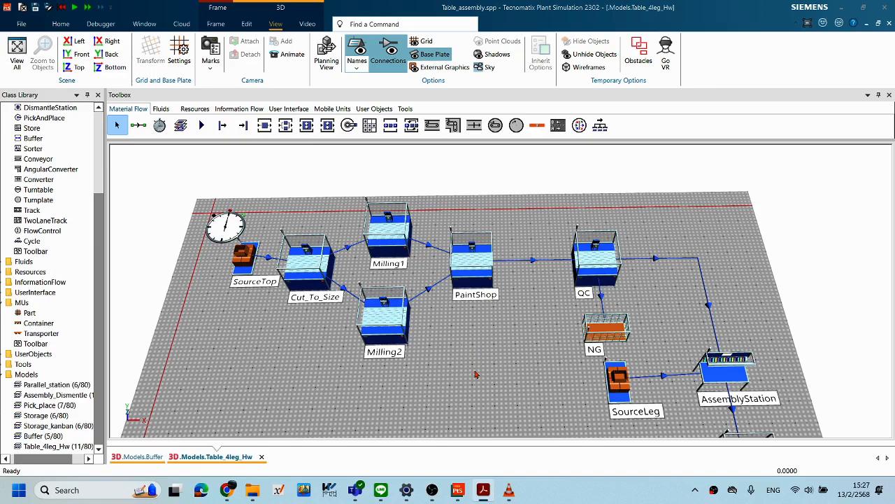
scroll(475, 375, up, 1)
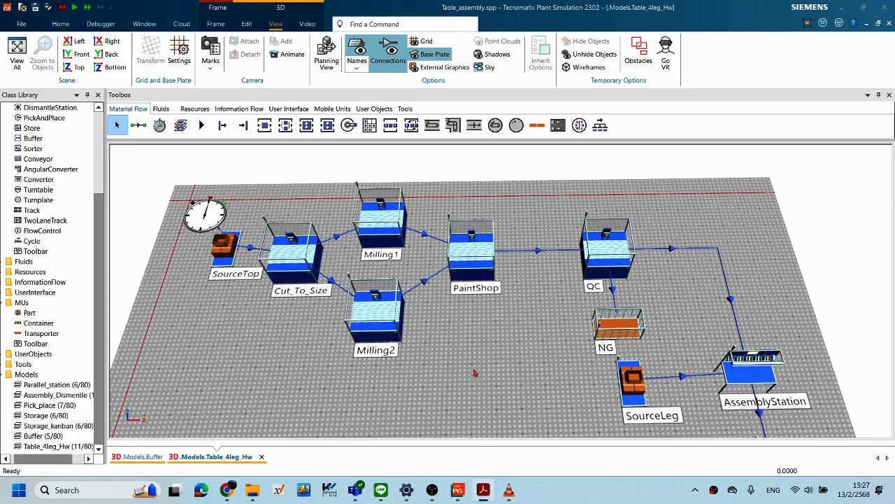
double_click(291, 271)
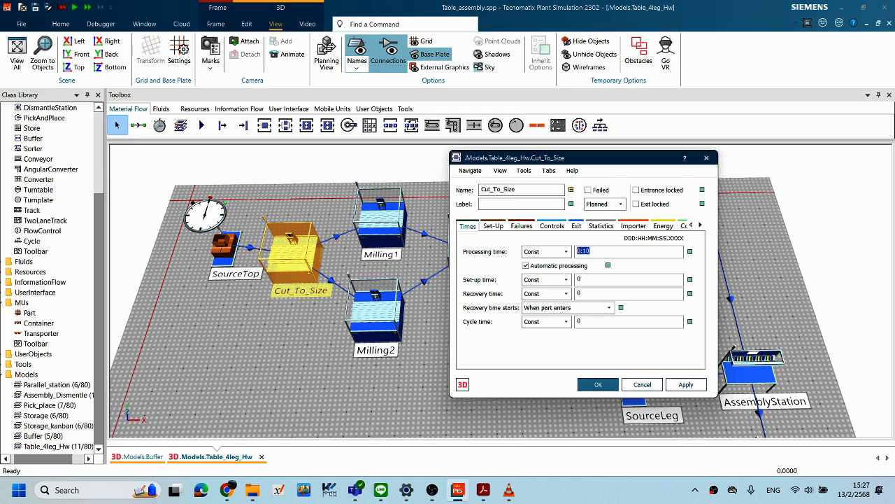
text(60)
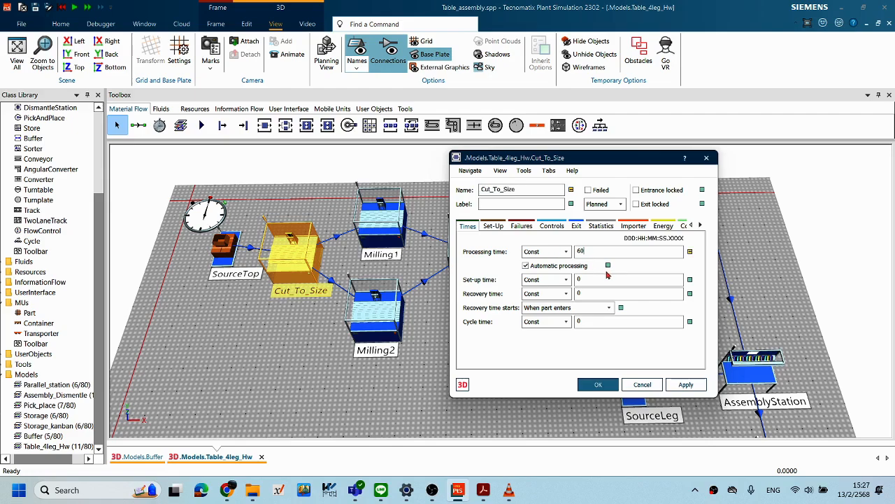
click(687, 385)
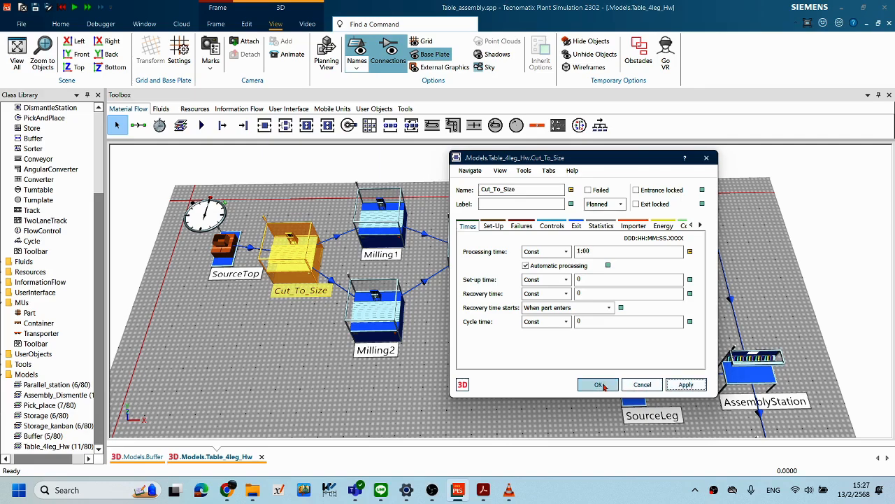
click(599, 385)
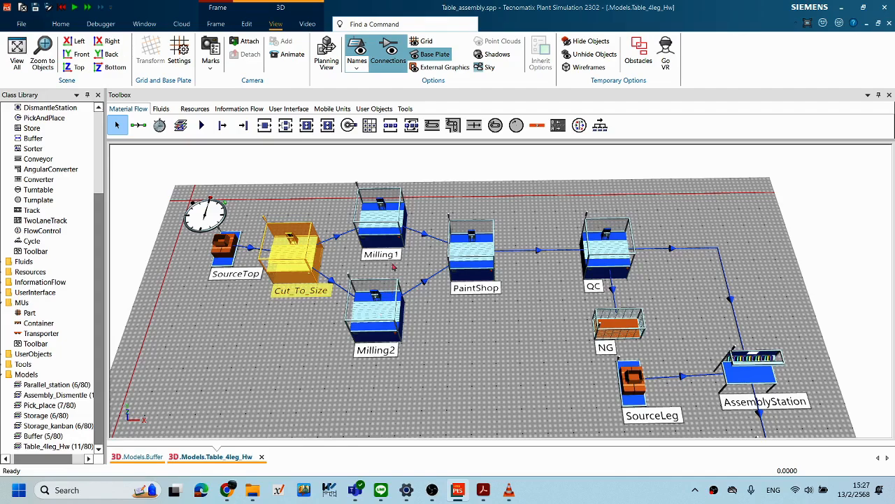
Step: Set the Milling1 station's constant processing time to 120 seconds and accept its settings
double_click(384, 240)
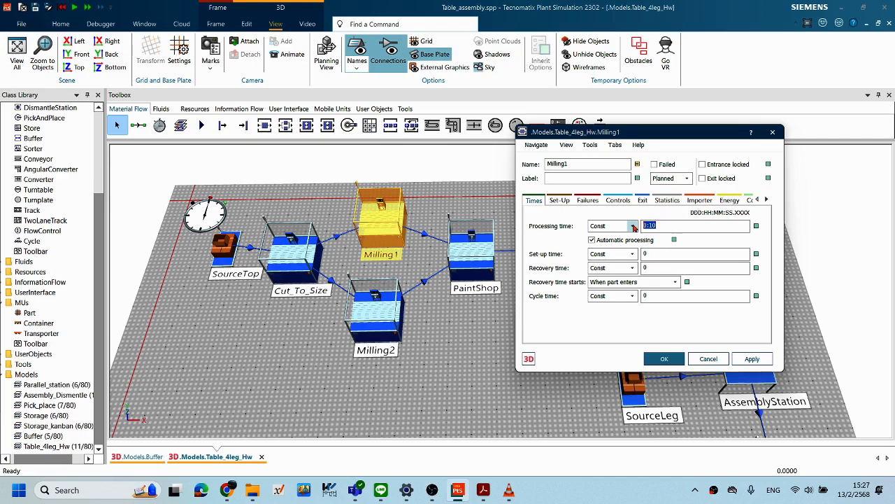
text(120)
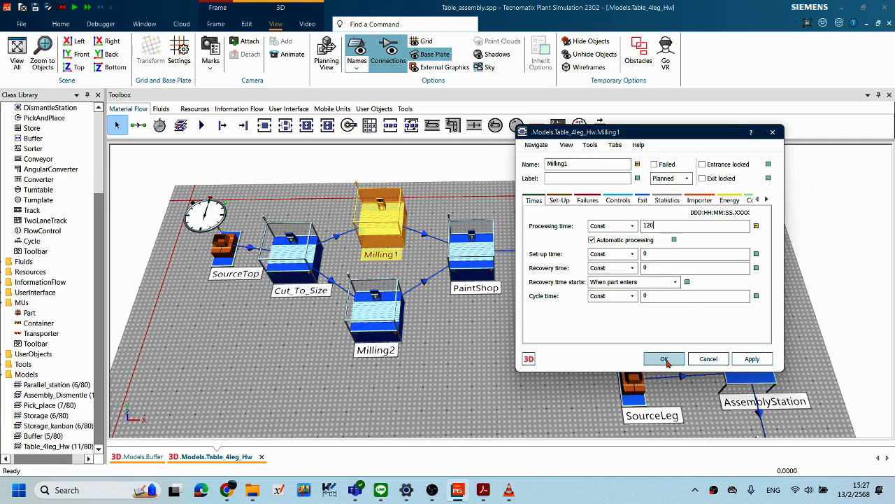
click(750, 359)
click(668, 359)
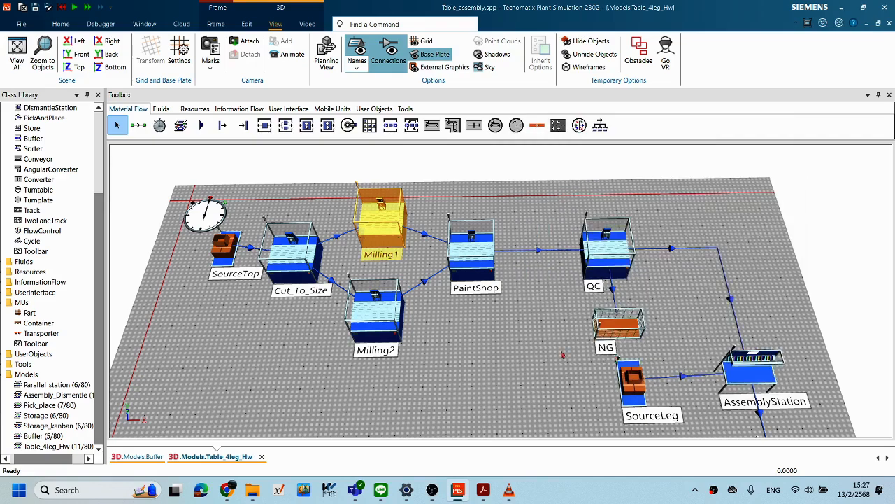
Step: Set the Milling2 station's constant processing time to 120 seconds and accept its settings
double_click(375, 327)
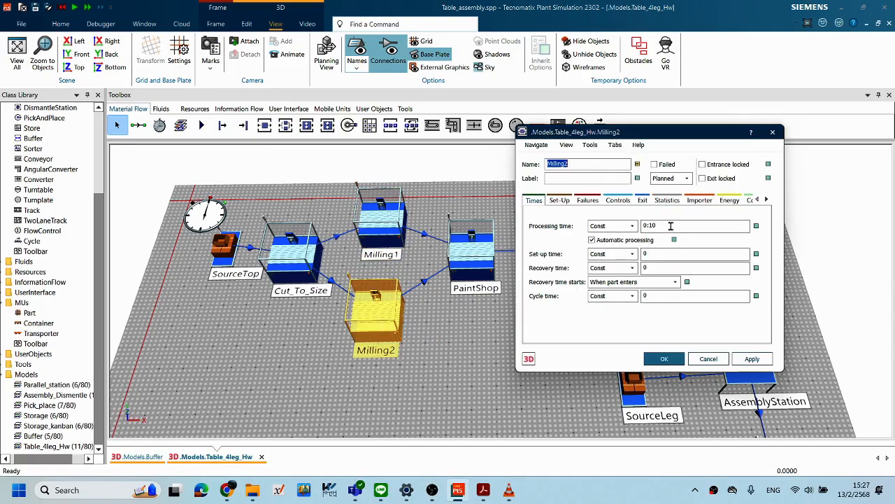
text(120)
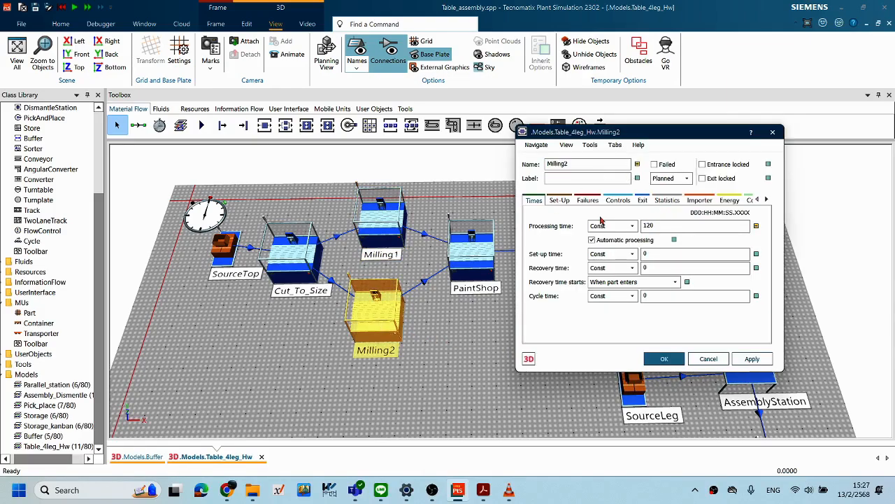
click(752, 359)
click(663, 359)
click(489, 369)
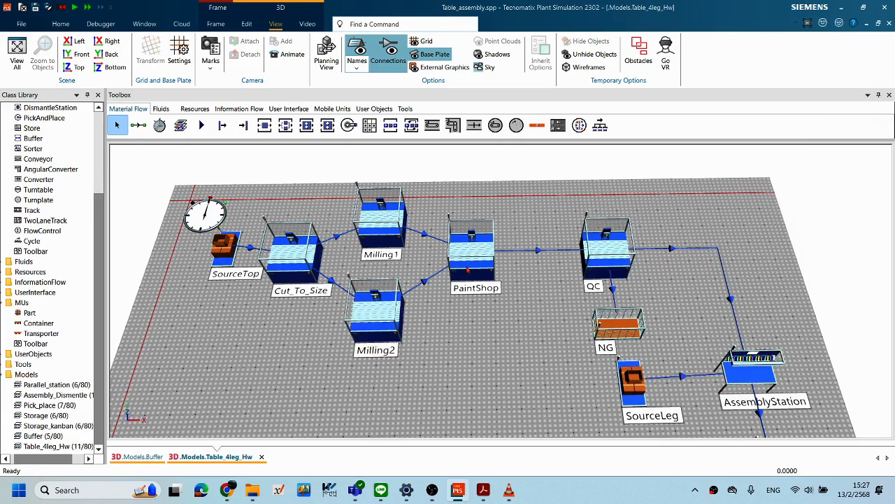
Step: Set the PaintShop station's constant processing time to 60 seconds and accept its settings
double_click(468, 269)
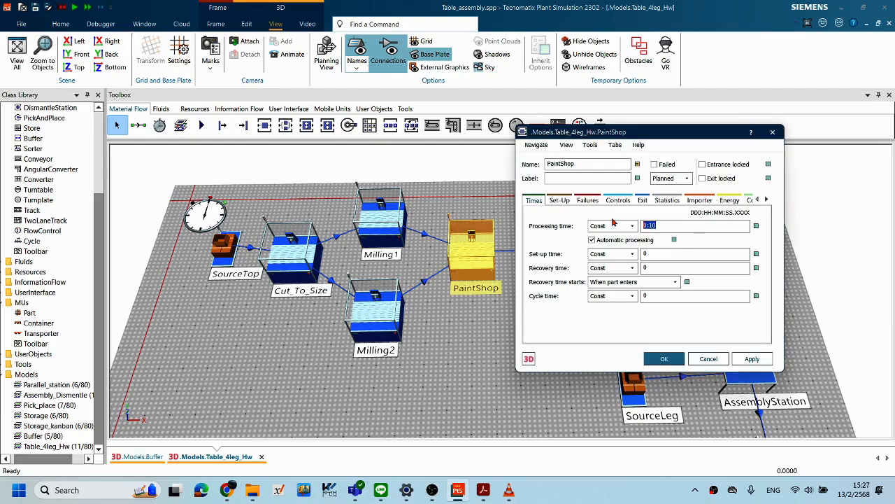
text(40)
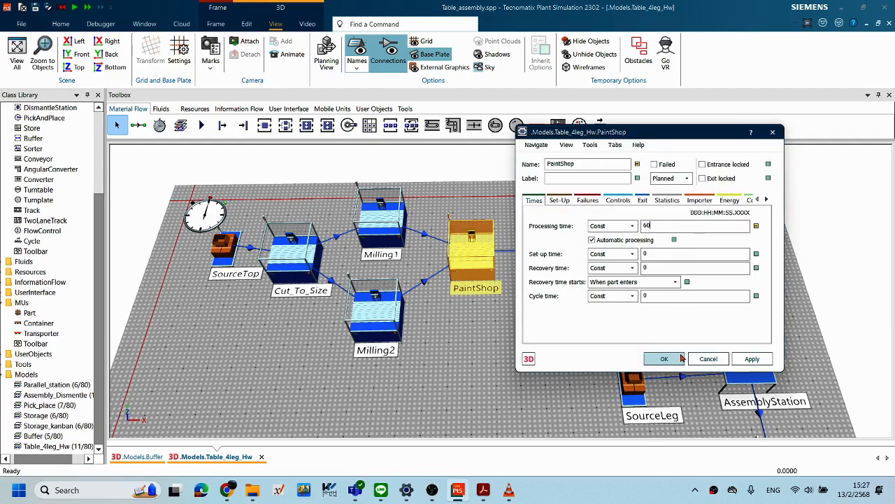
click(678, 359)
click(540, 340)
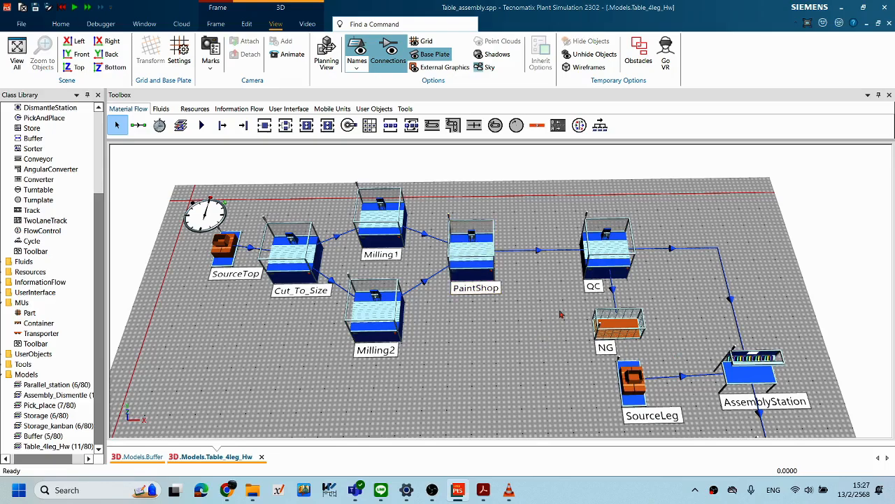
Step: Set the QC station's constant processing time to 60 seconds and accept its settings
double_click(617, 265)
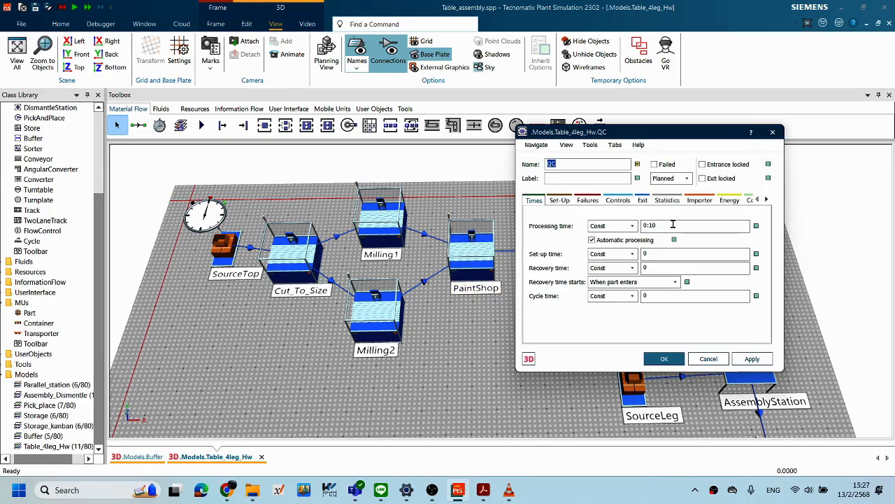
drag(673, 224, 621, 222)
text(60)
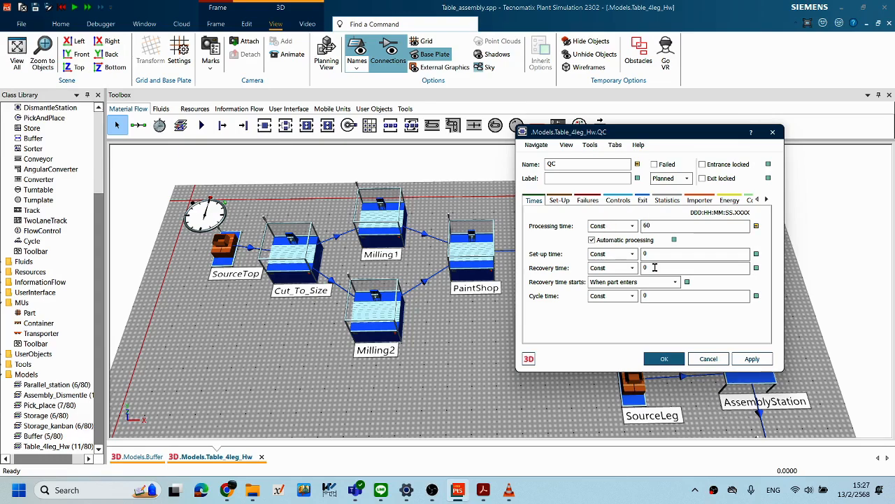
click(665, 359)
Step: Edit the AssemblyStation's constant processing time and accept its settings
scroll(703, 341, down, 2)
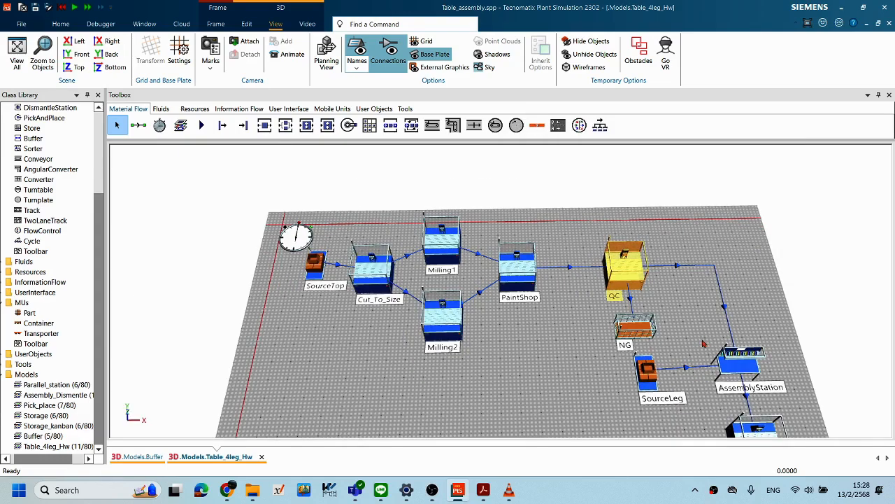
scroll(704, 341, up, 1)
drag(758, 332, 660, 232)
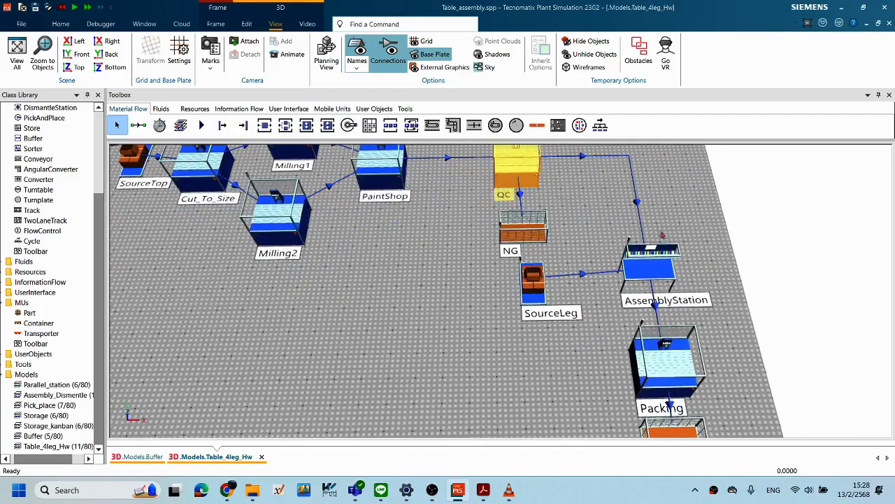
double_click(657, 270)
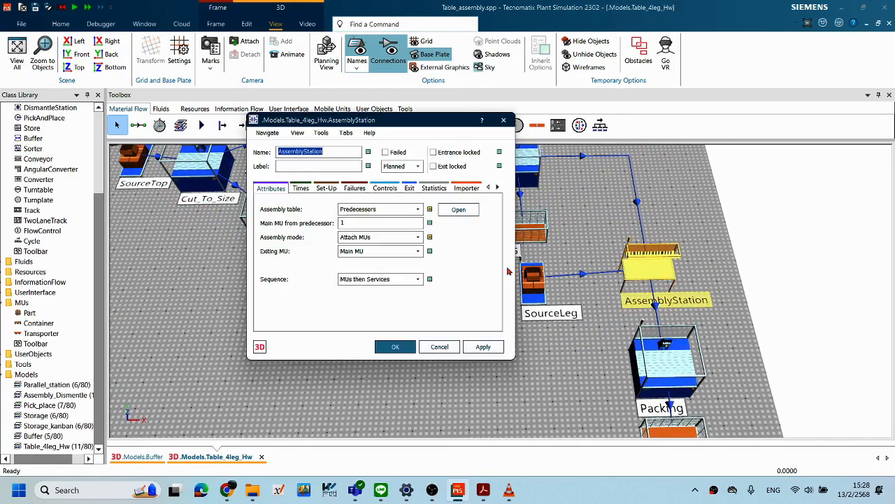
click(301, 188)
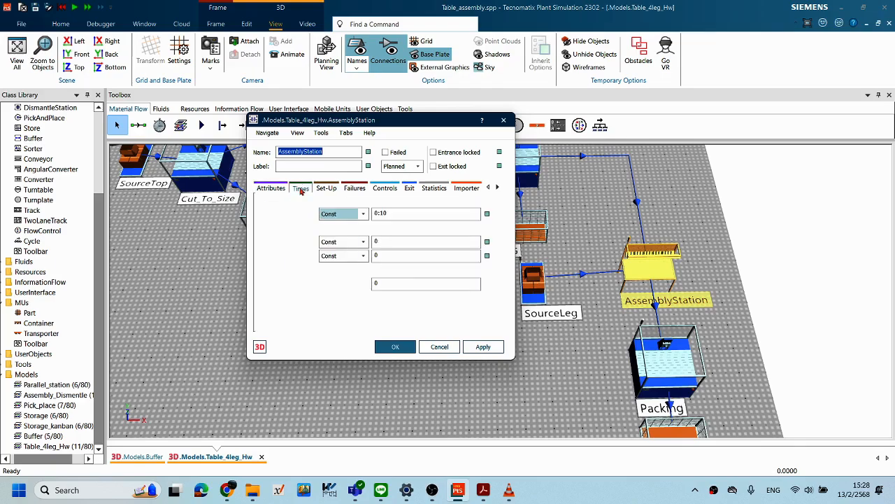
click(412, 212)
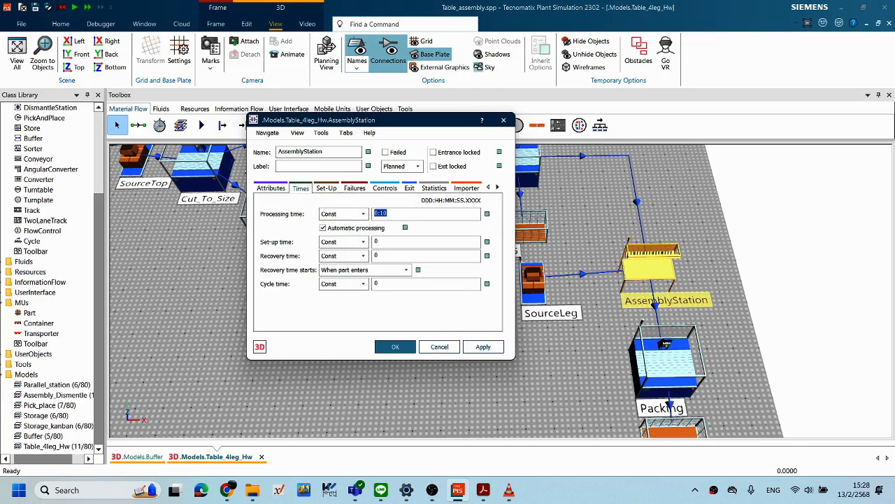
click(409, 345)
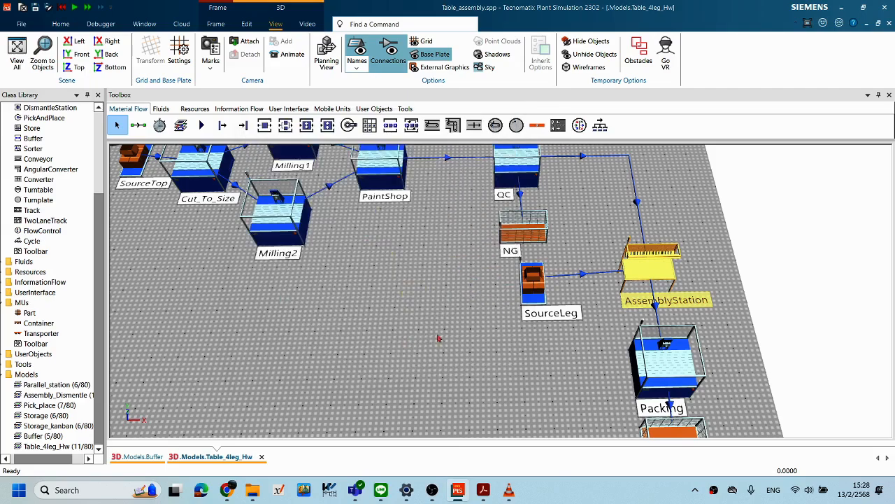
Step: Set the Packing station's constant processing time to 30 seconds and accept its settings
click(672, 351)
scroll(692, 371, down, 3)
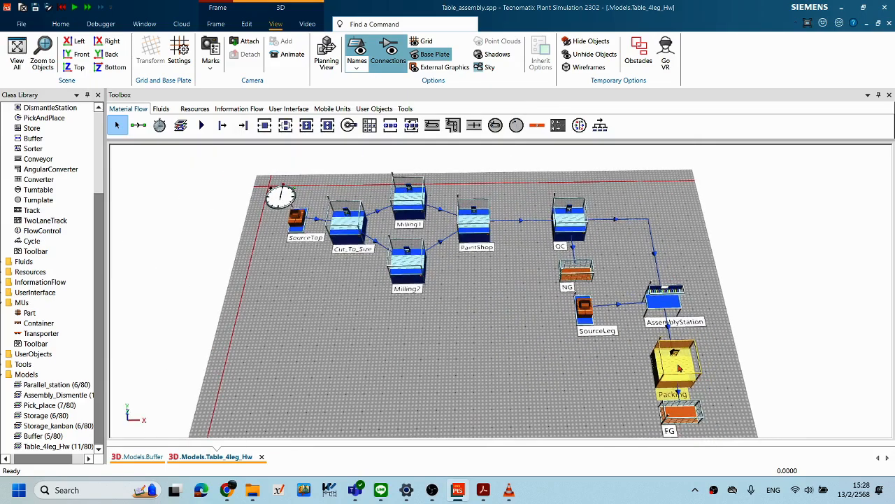
double_click(677, 368)
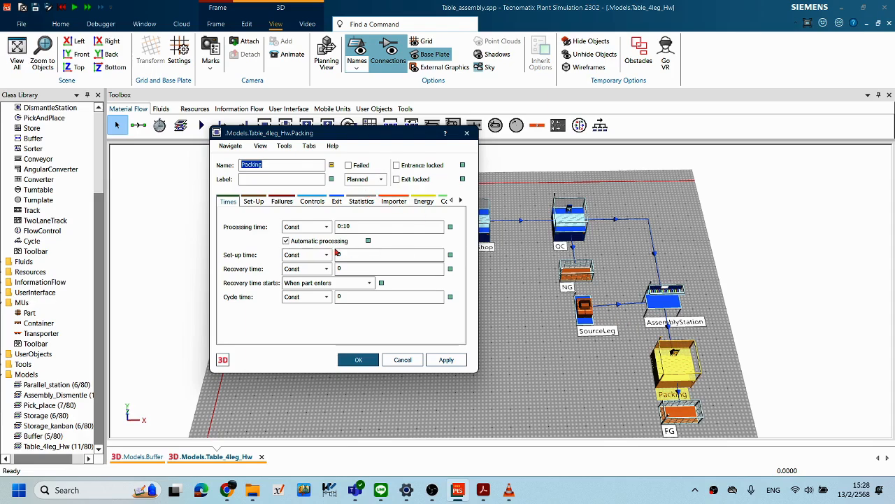
double_click(349, 226)
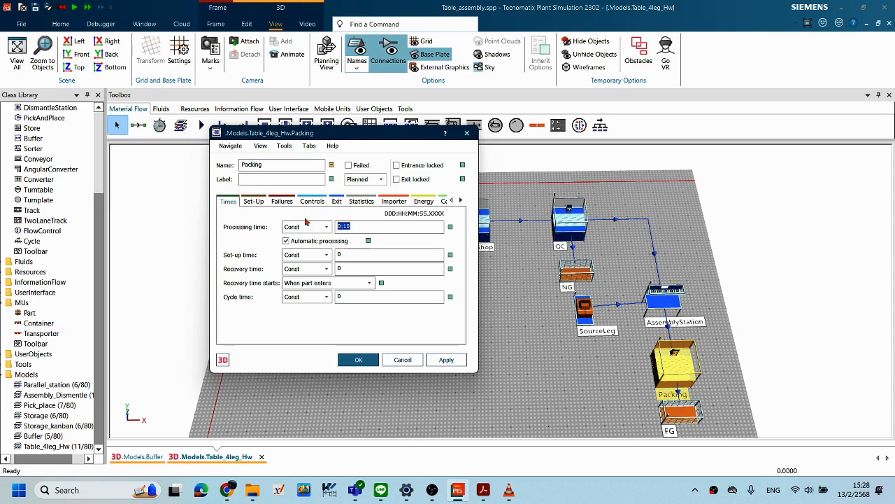
text(30)
click(359, 358)
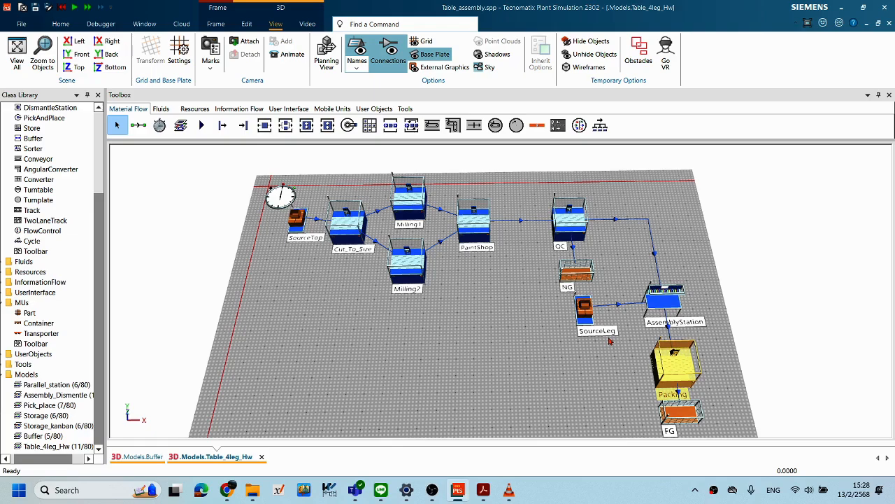
Step: Change the QC station's exit strategy to Percentage and apply it
scroll(615, 302, up, 1)
drag(648, 240, 513, 250)
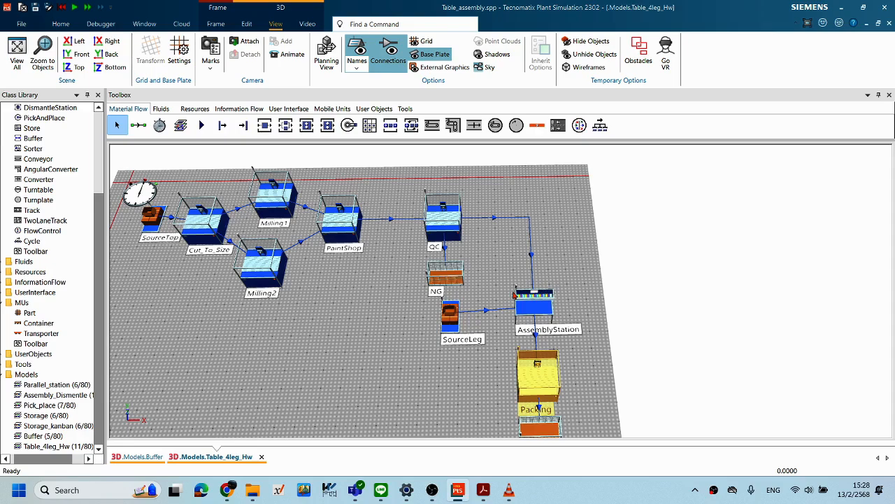
scroll(514, 294, up, 1)
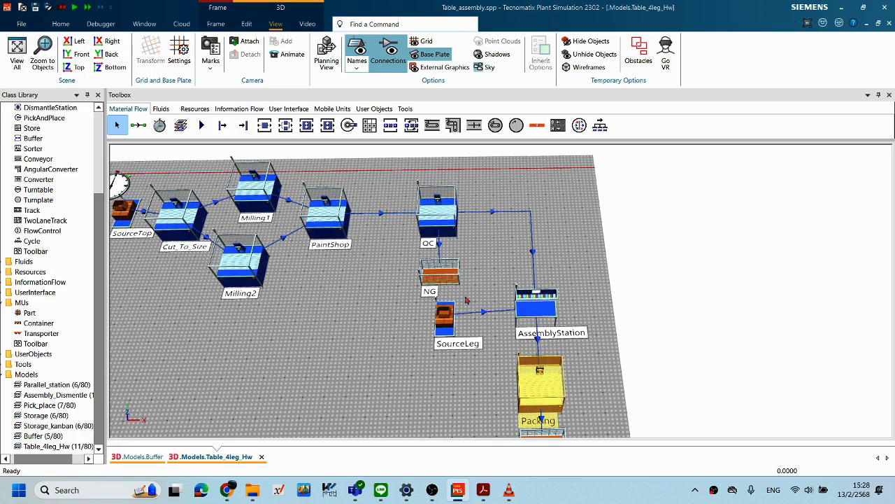
double_click(442, 225)
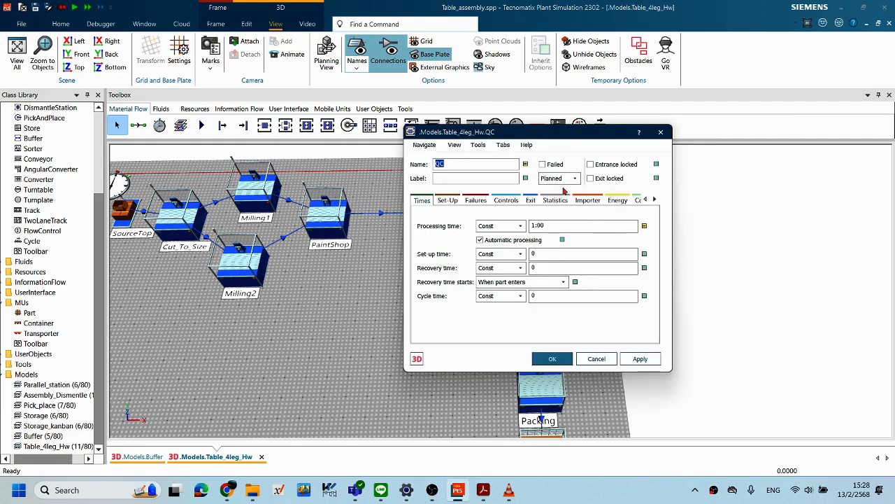
click(530, 200)
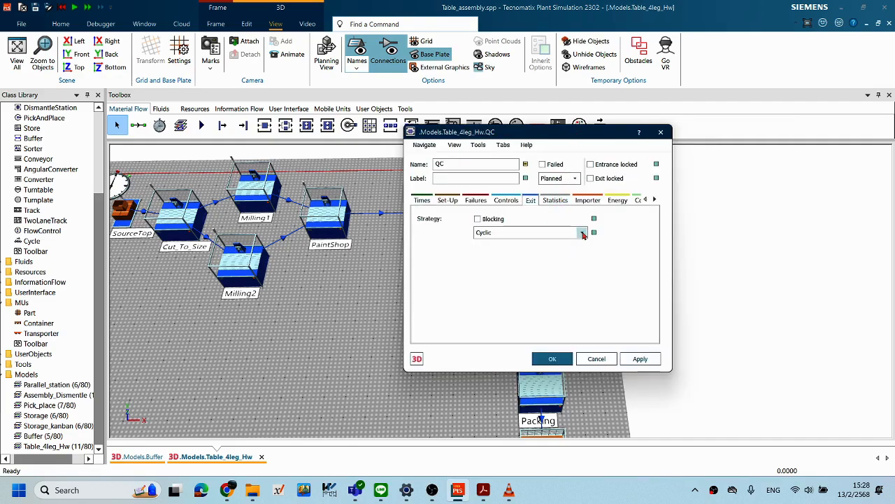
click(581, 233)
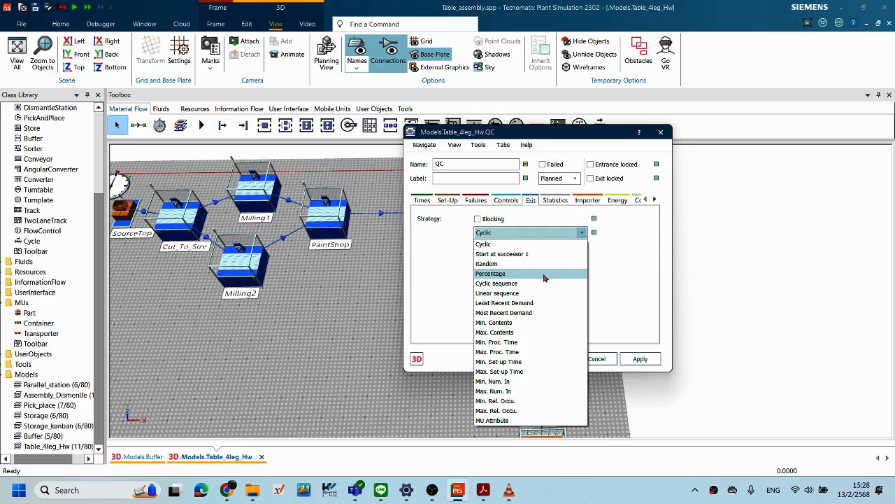
click(538, 273)
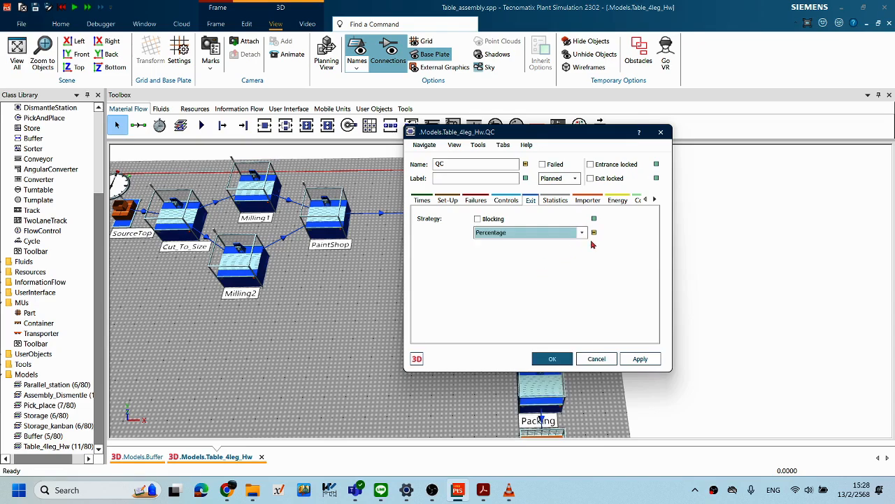
click(639, 357)
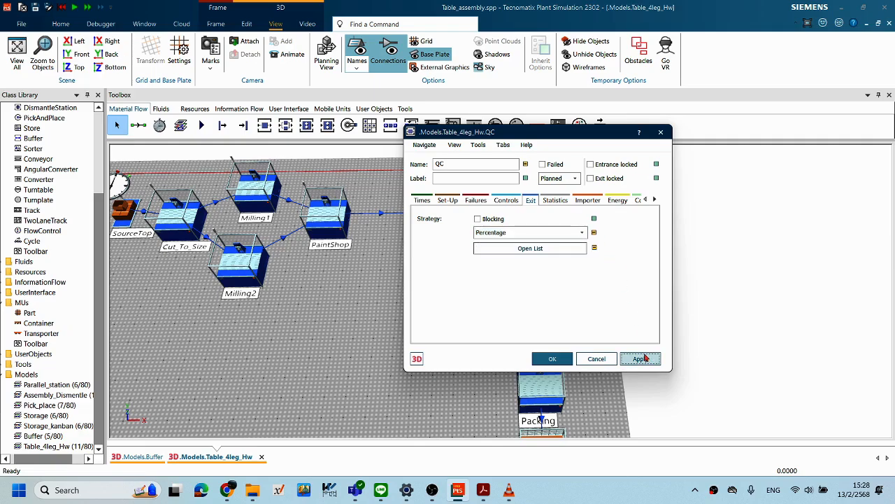
Step: Enter 98 in row 1 and 2 in row 2 of QC's exit percentage list, and enable Blocking for the exit strategy
click(538, 253)
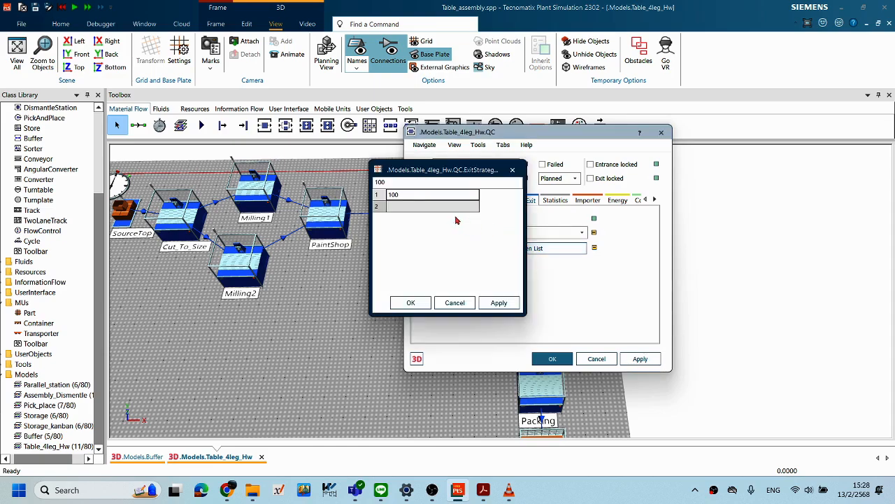
double_click(404, 196)
drag(412, 195, 375, 194)
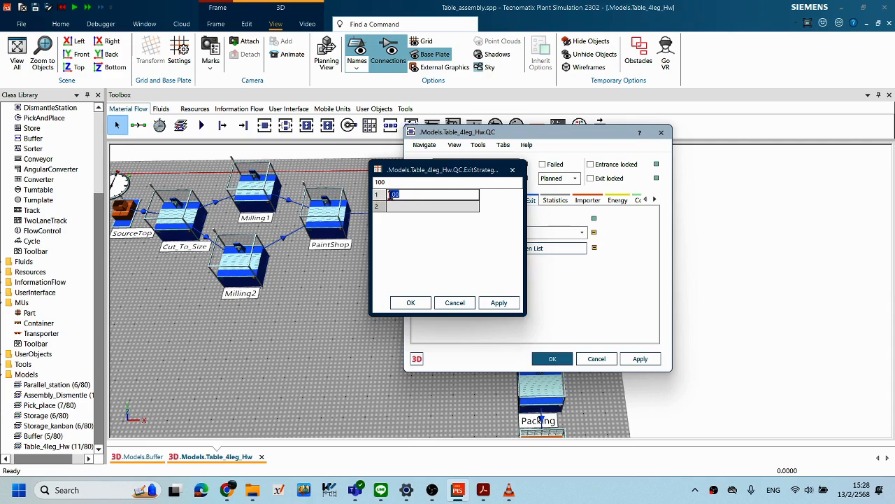
drag(429, 170, 455, 219)
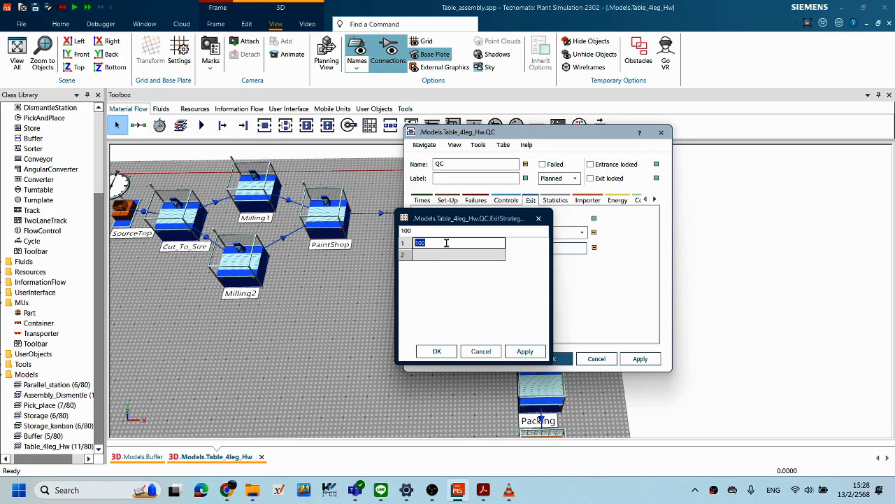
text(98)
click(441, 255)
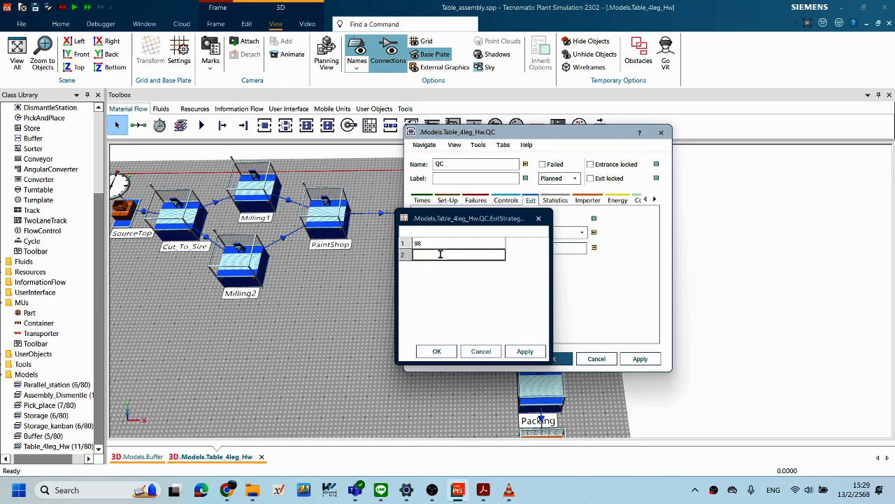
text(2)
click(525, 350)
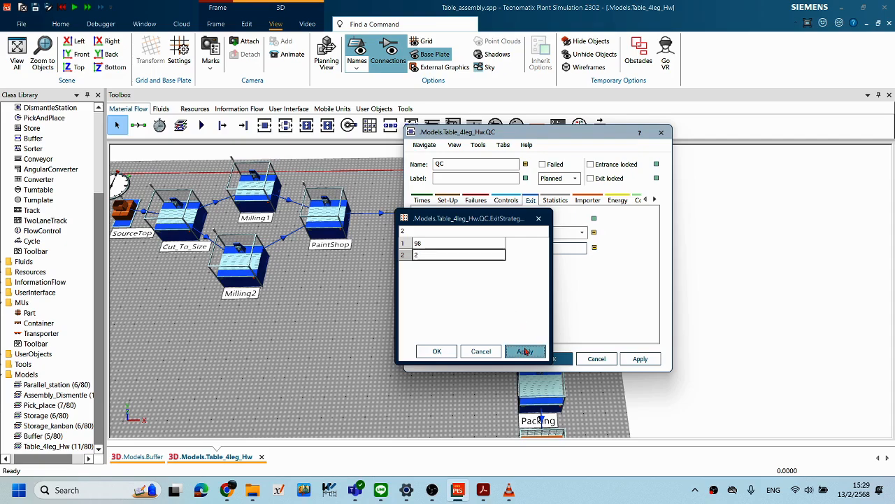
click(436, 352)
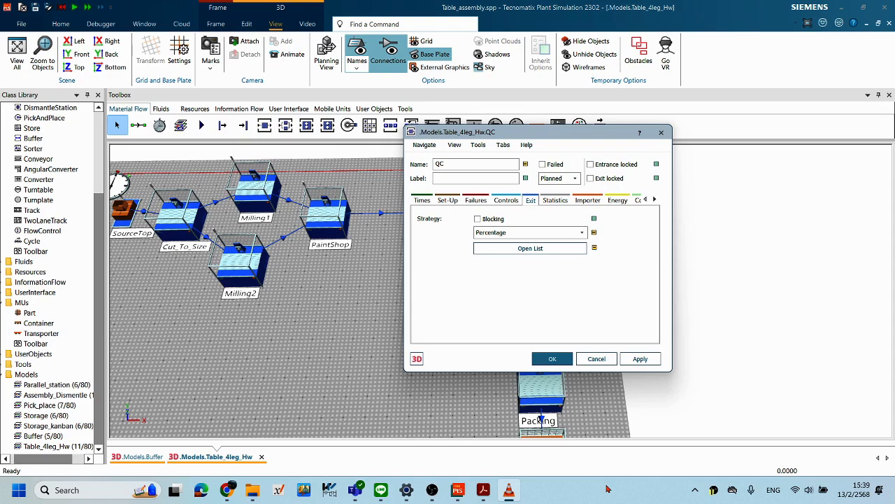
click(478, 221)
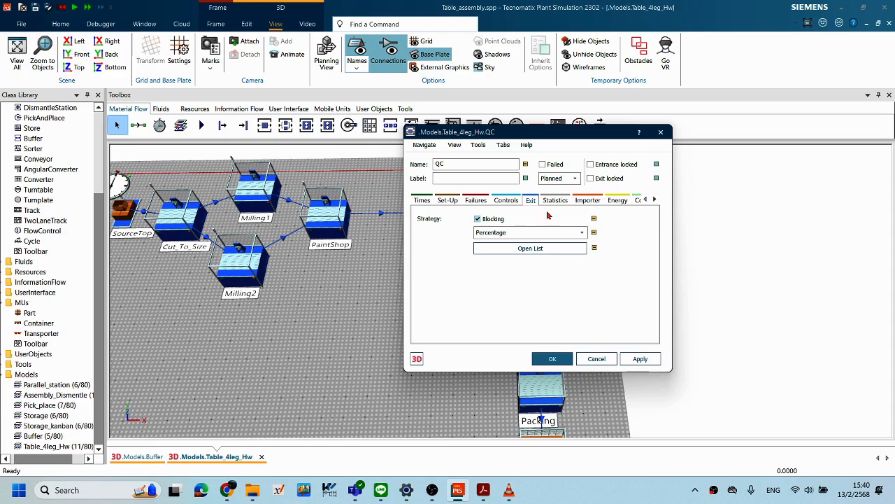
Step: Accept the QC station's Percentage exit strategy settings with Blocking enabled
drag(638, 142, 768, 153)
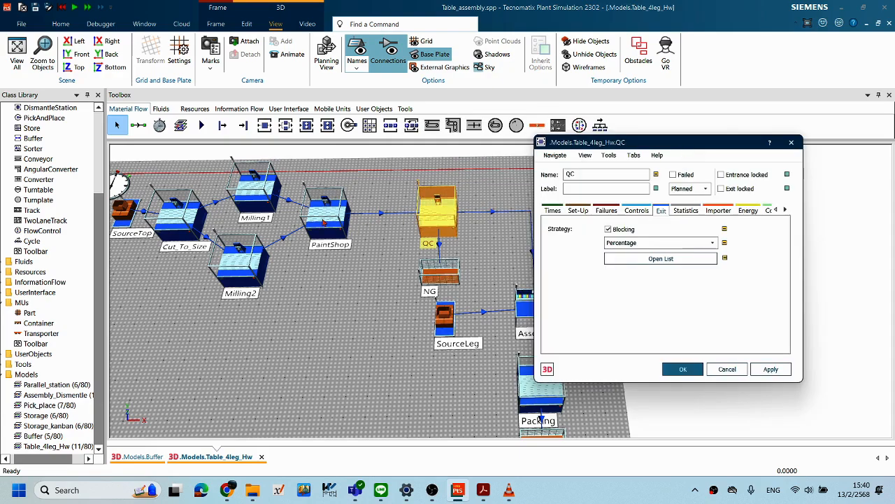
drag(648, 152, 758, 181)
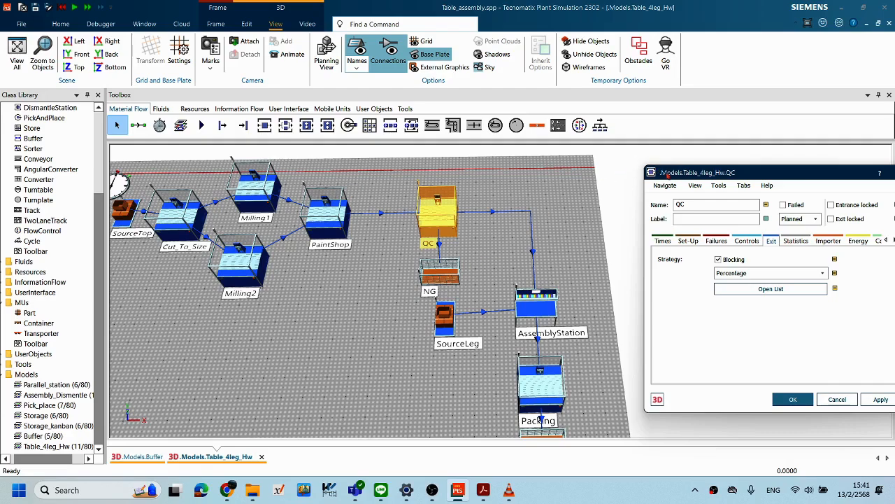
drag(669, 175, 559, 137)
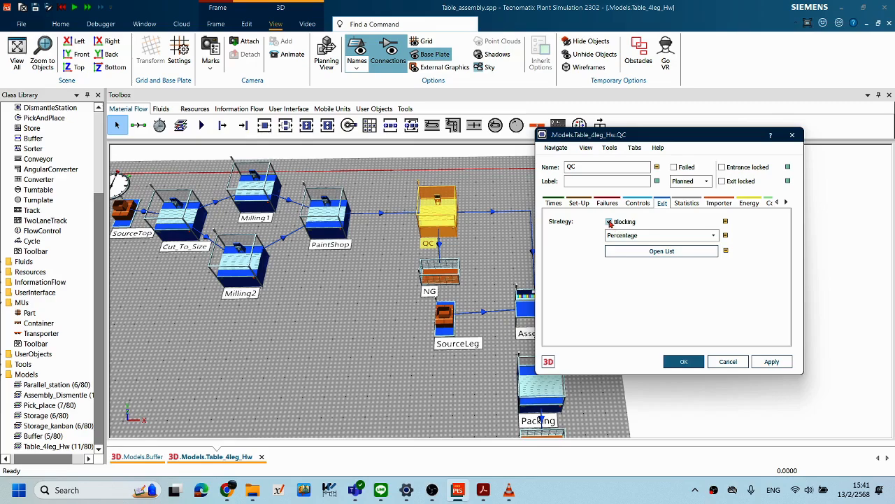
drag(633, 135, 689, 119)
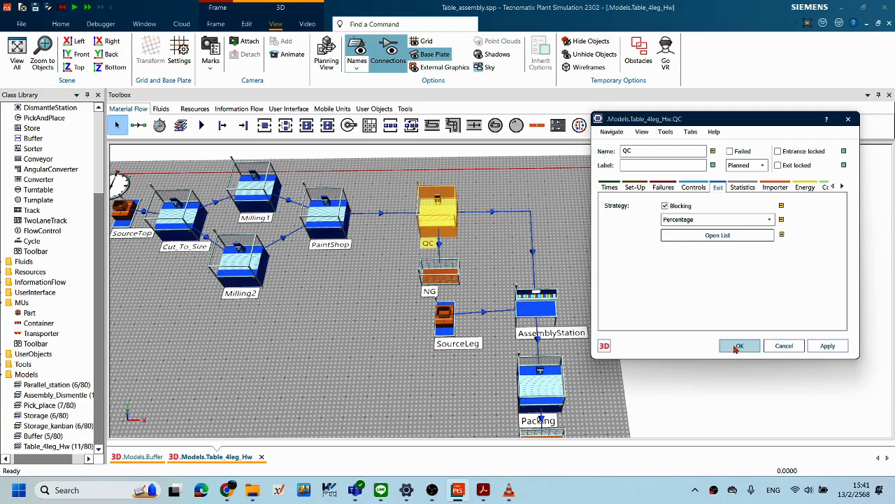
click(738, 346)
click(552, 260)
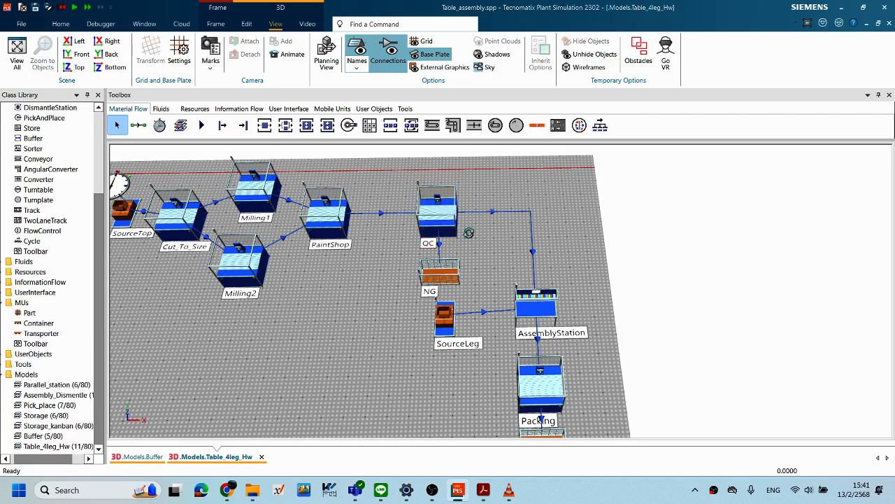
Step: Start the simulation of the Table_4leg_Hw production line
drag(468, 233, 595, 260)
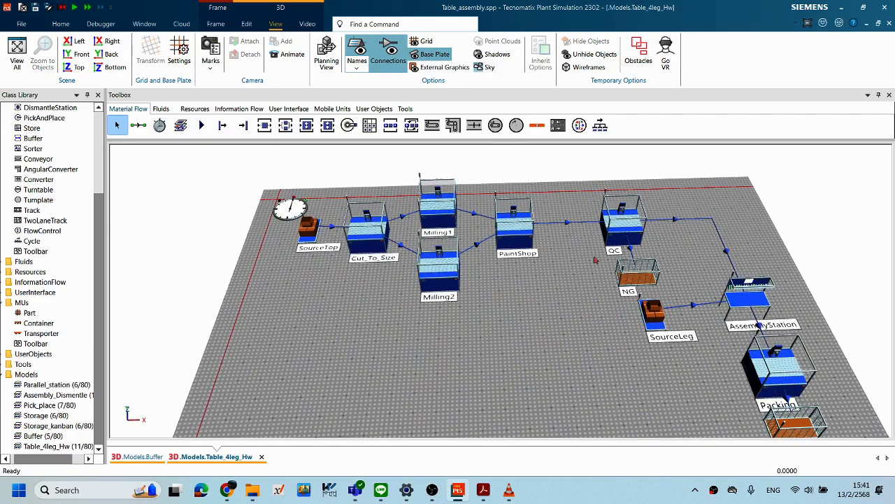
right_click(537, 273)
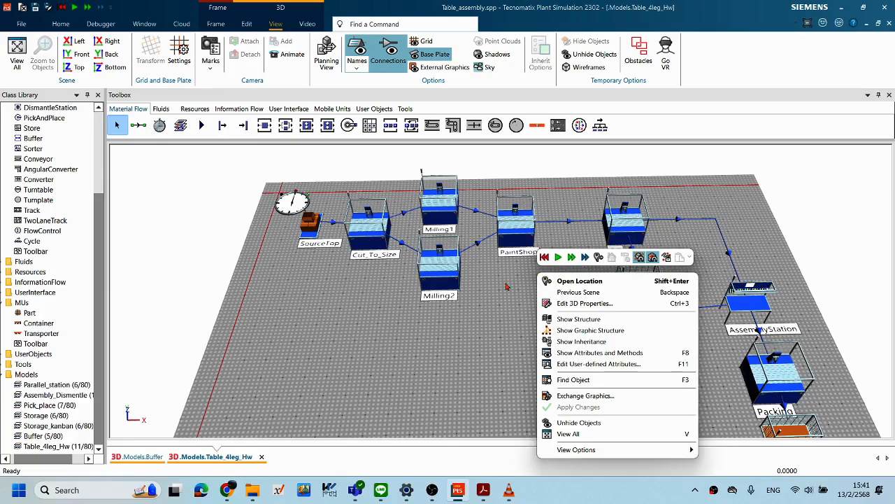
right_click(507, 279)
click(539, 266)
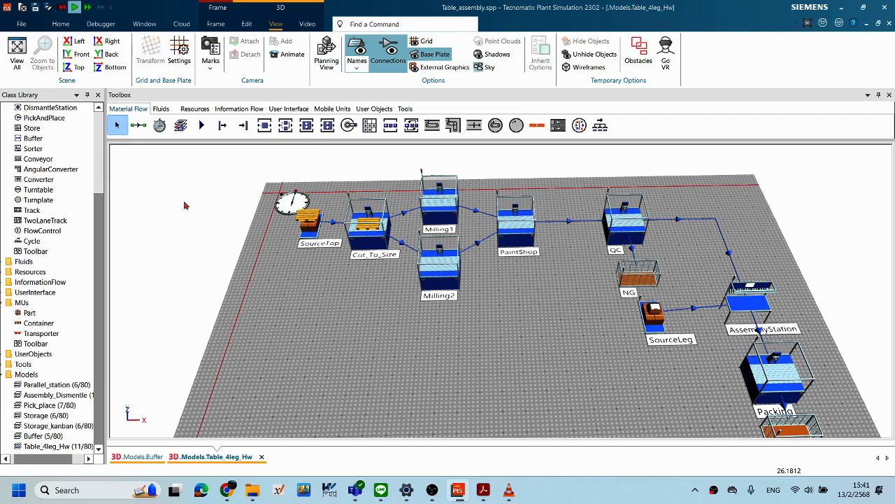
Step: Set the event controller's simulation speed to 100 times real time while the model runs
double_click(288, 206)
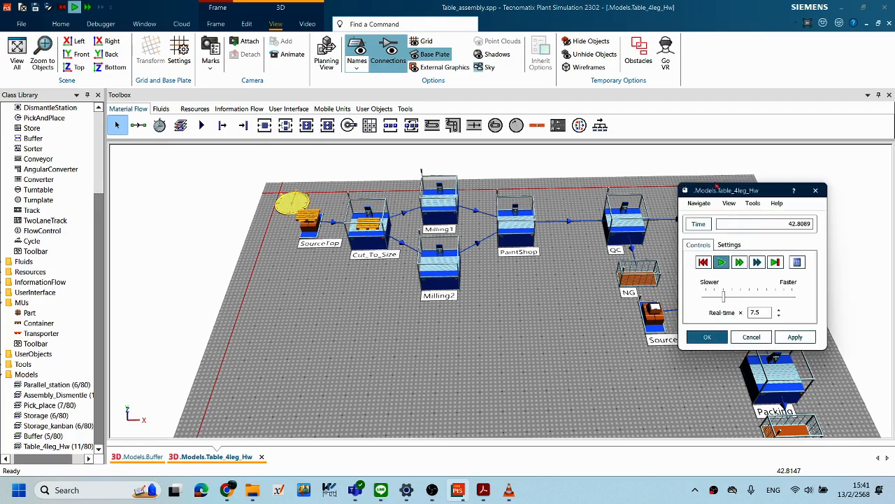
drag(730, 190, 130, 184)
drag(156, 291, 174, 292)
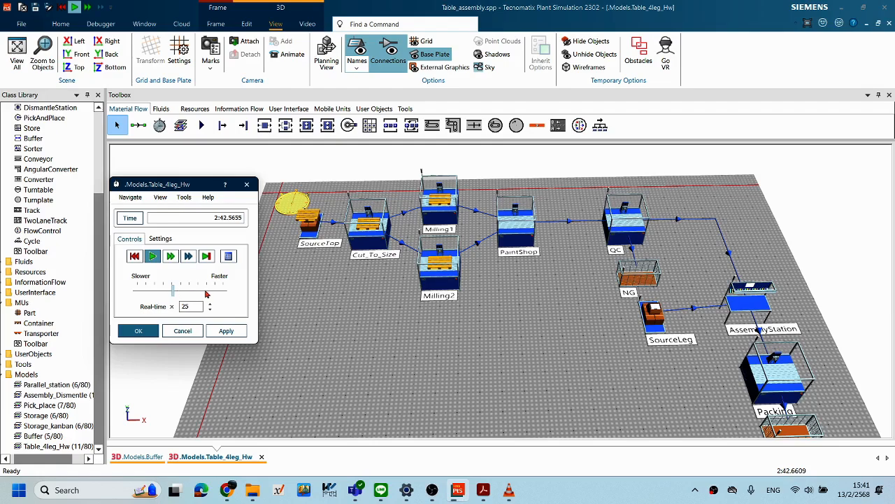
click(206, 293)
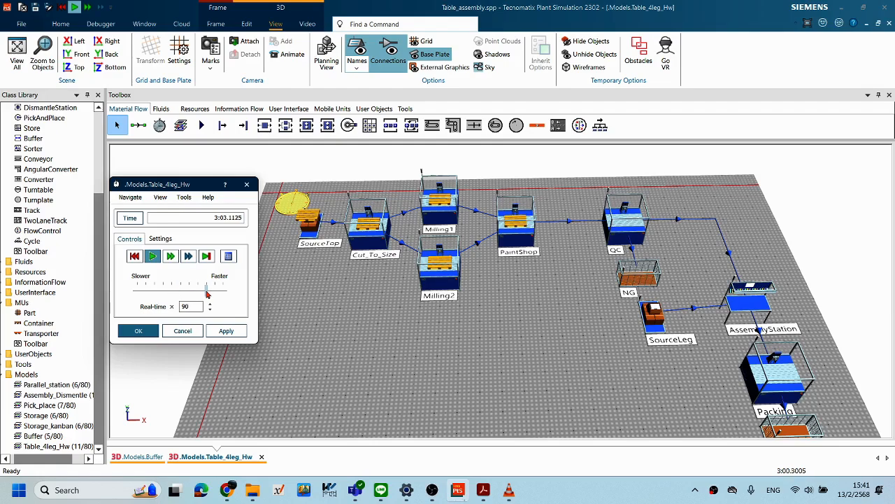
drag(206, 292, 209, 292)
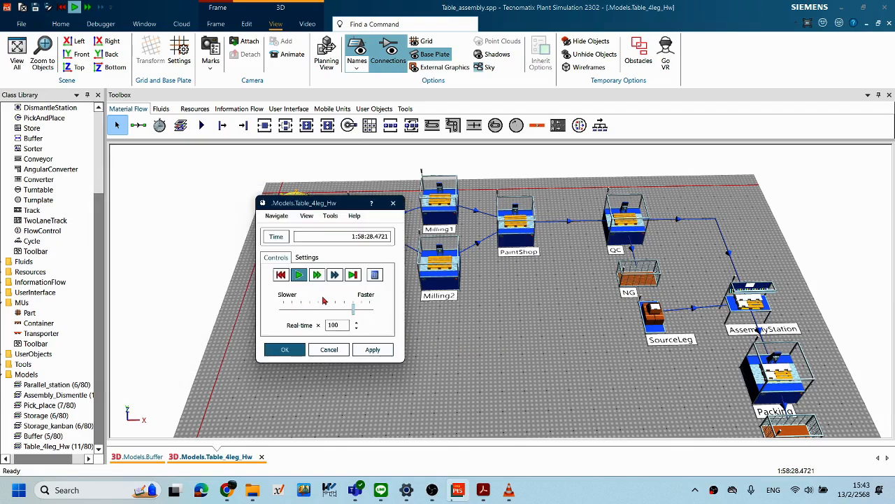
Step: Stop the simulation, reset it to time zero and accept the event controller settings
click(298, 274)
click(280, 274)
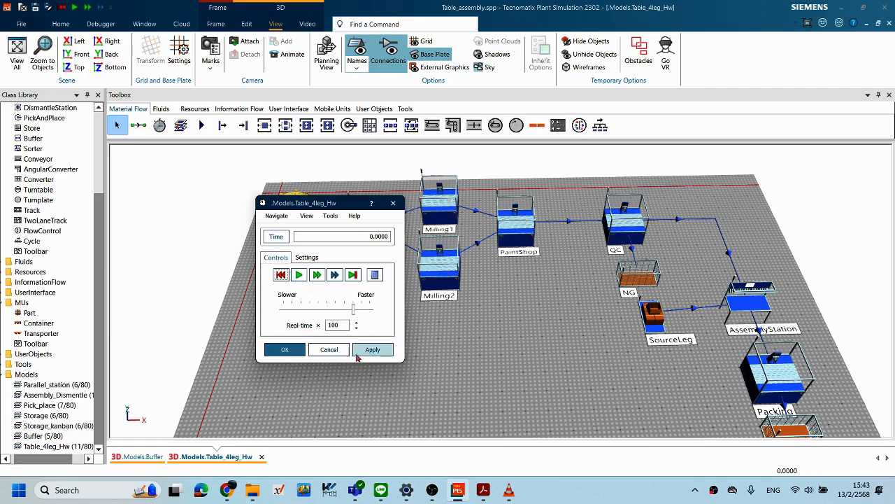
click(283, 349)
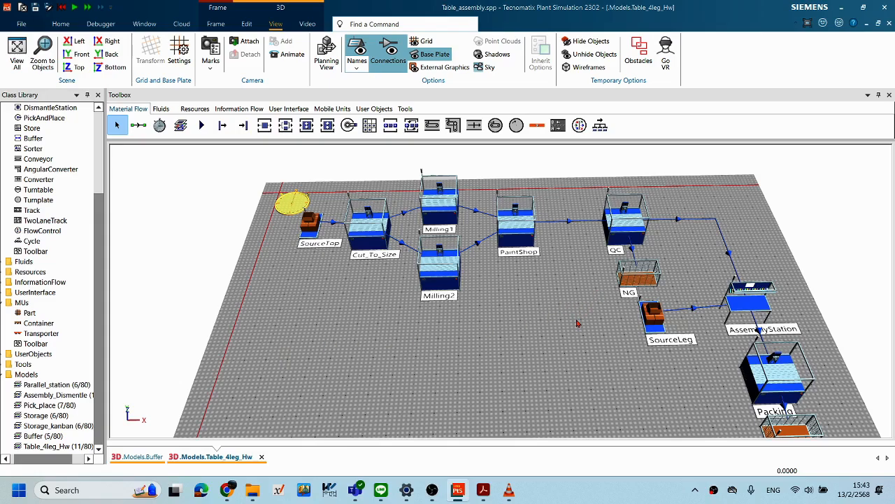
scroll(575, 324, up, 1)
scroll(568, 332, down, 1)
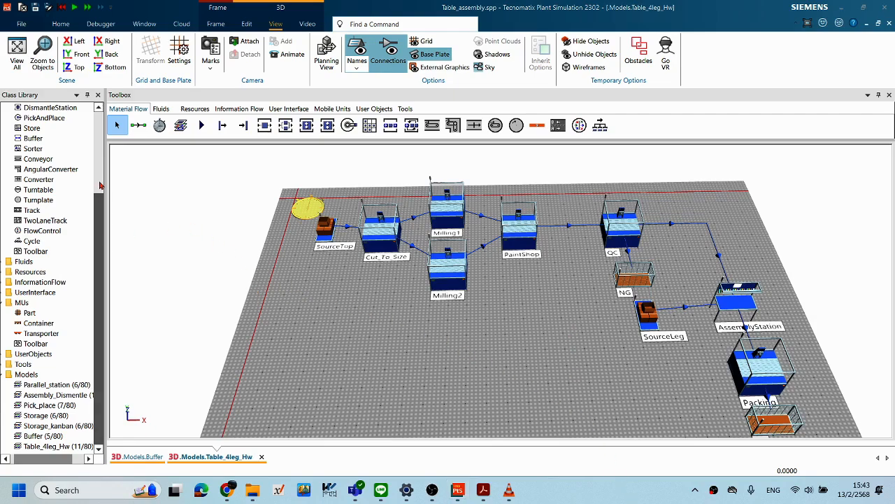
scroll(100, 185, up, 3)
scroll(530, 280, up, 1)
drag(365, 271, 442, 304)
drag(481, 327, 489, 330)
drag(374, 306, 374, 302)
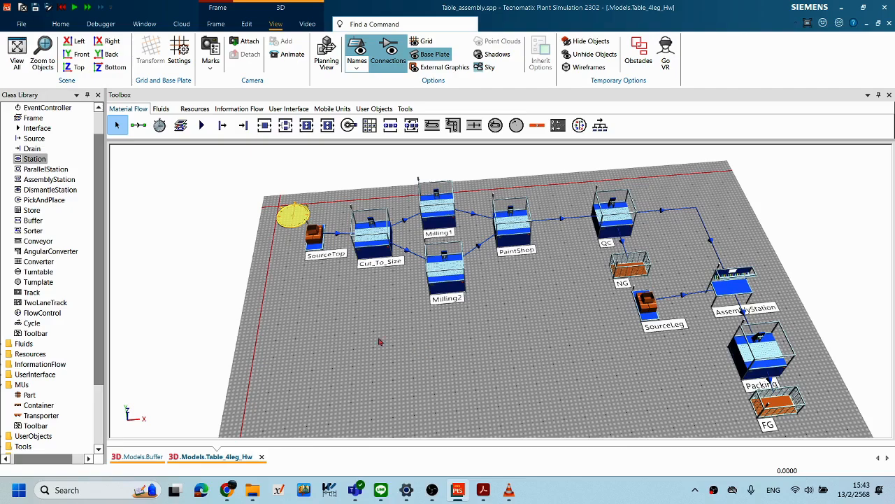
scroll(72, 316, up, 1)
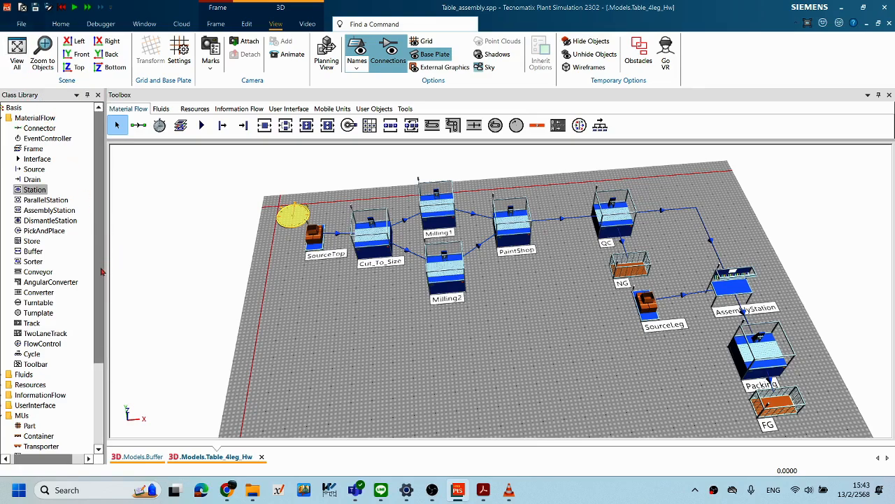
Step: Duplicate the Container class from the MUs folder and place the copy in the UserObjects folder
scroll(102, 287, down, 1)
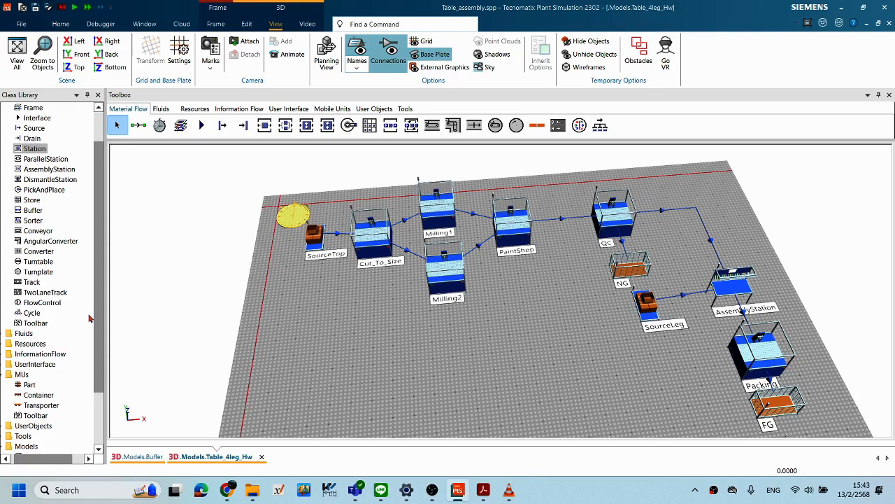
scroll(87, 318, down, 2)
click(39, 323)
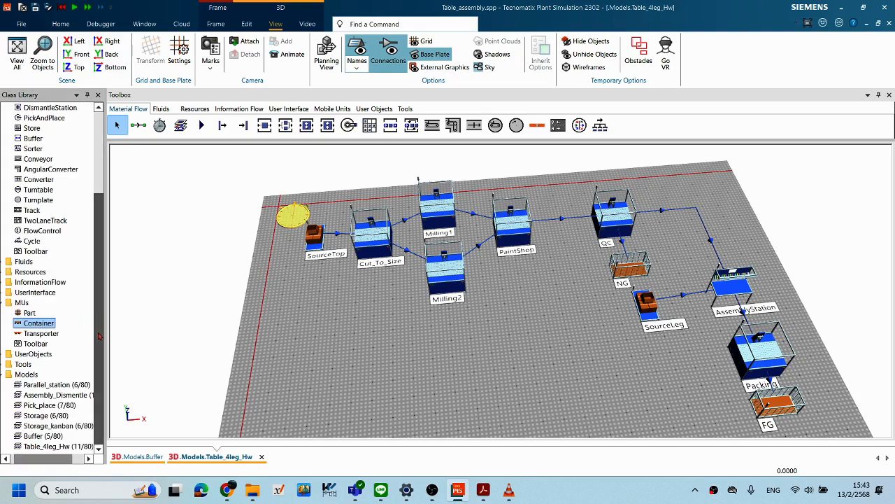
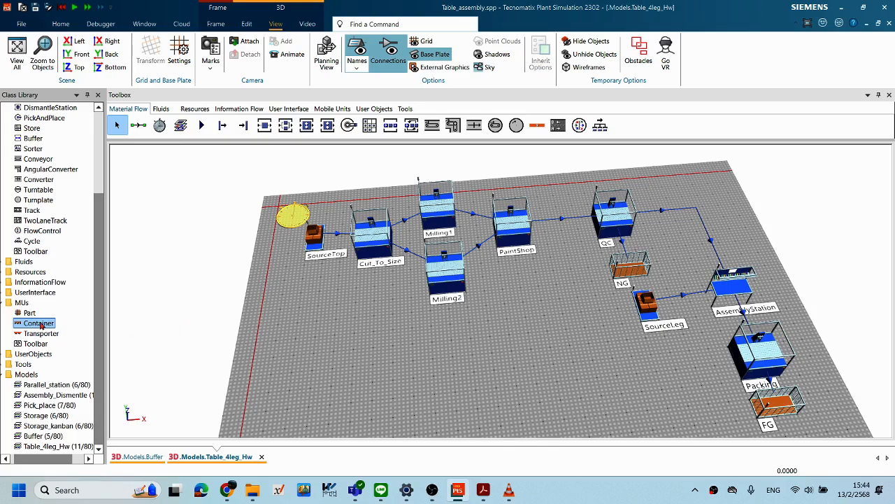
right_click(40, 325)
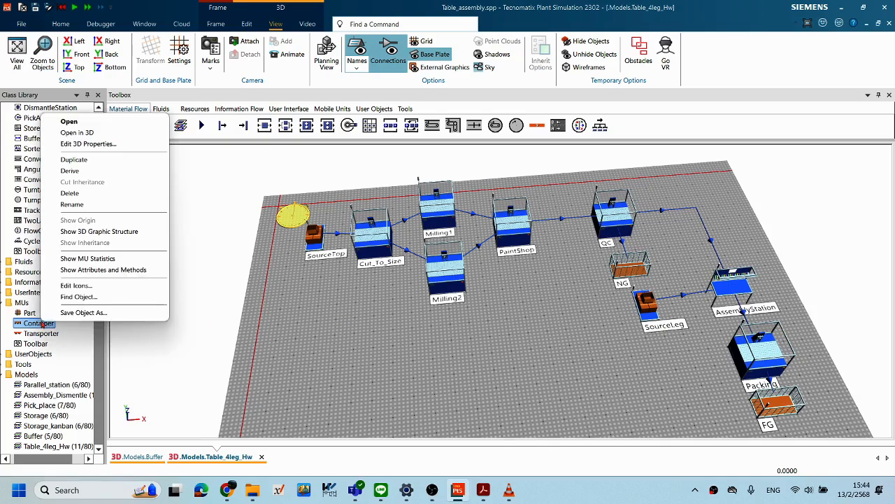
click(74, 160)
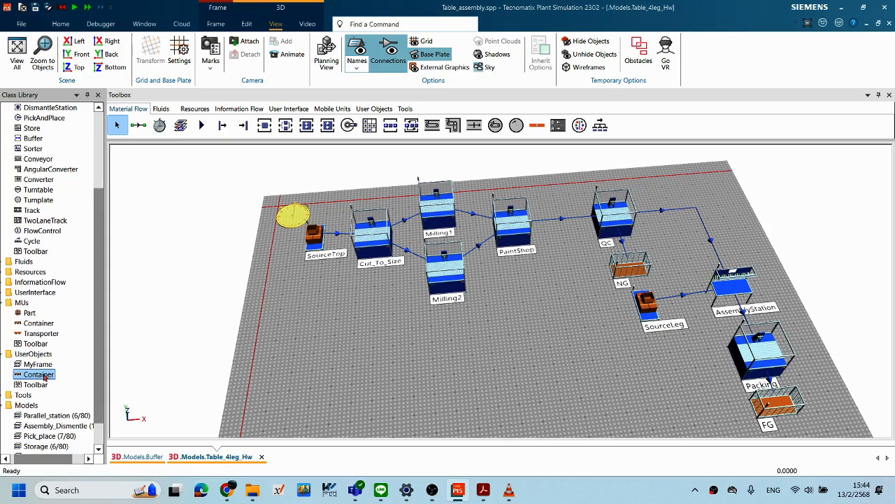
Step: Rename the duplicated container in the UserObjects folder as Top_plate
key(F2)
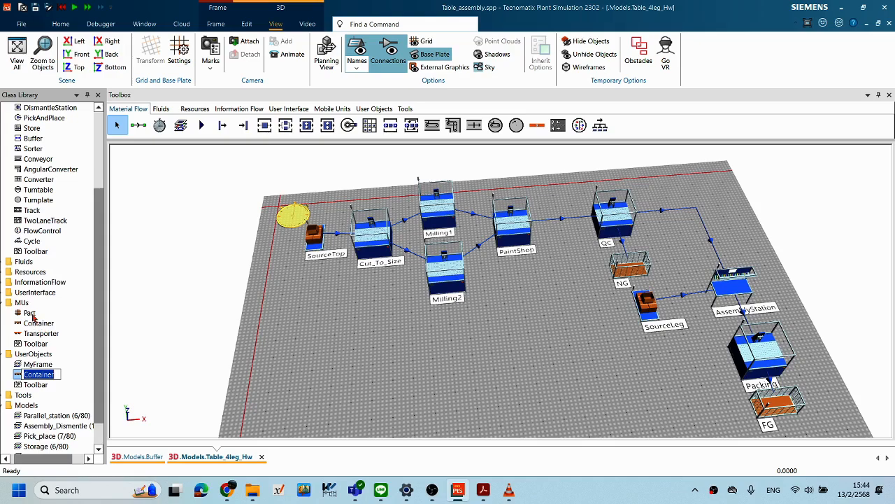
click(30, 315)
click(46, 375)
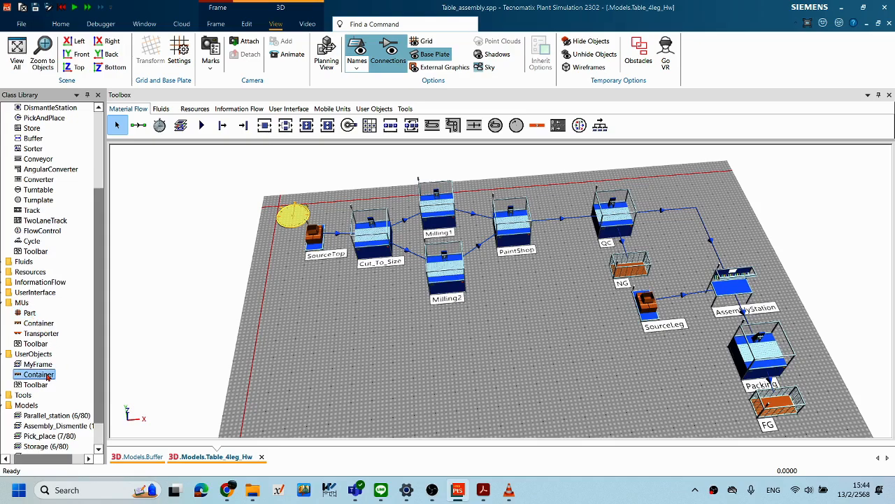
right_click(47, 374)
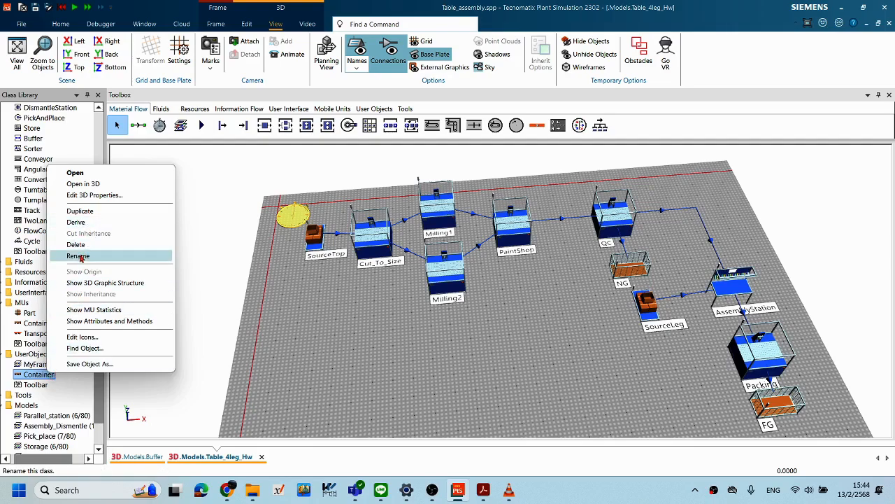
click(81, 256)
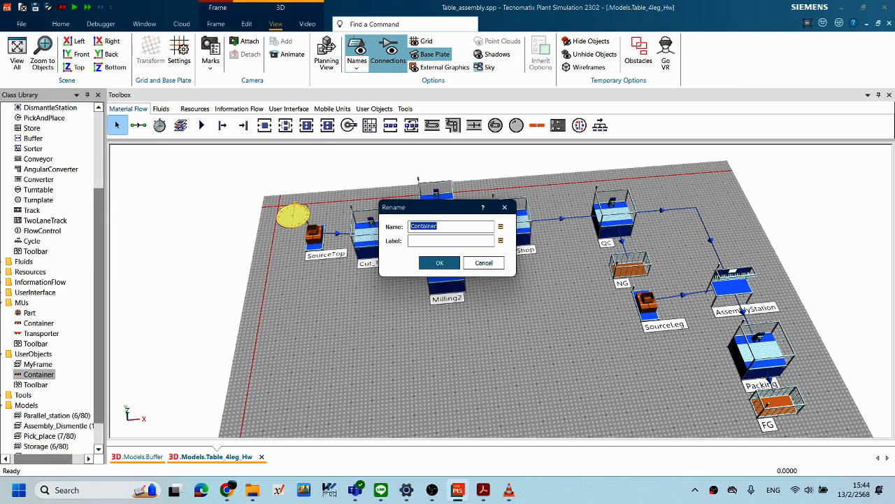
text(Top_plate)
click(439, 264)
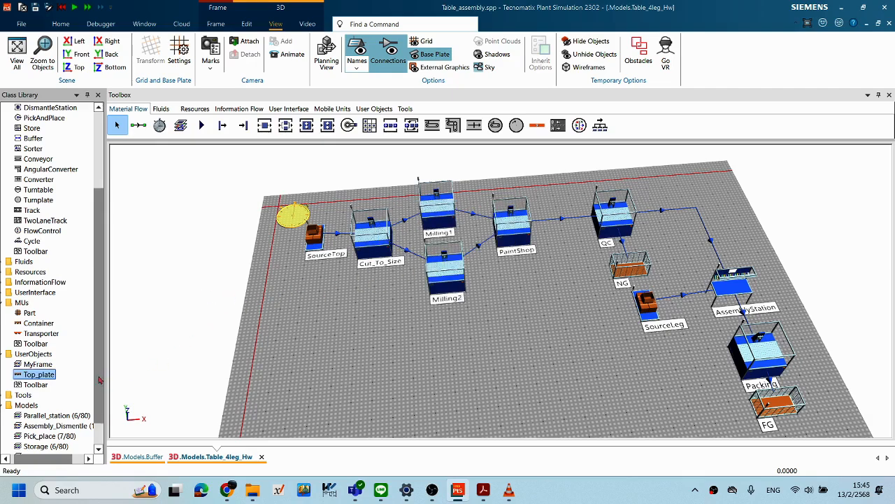
Step: Rename the Part class in the MUs folder as Leg
right_click(29, 312)
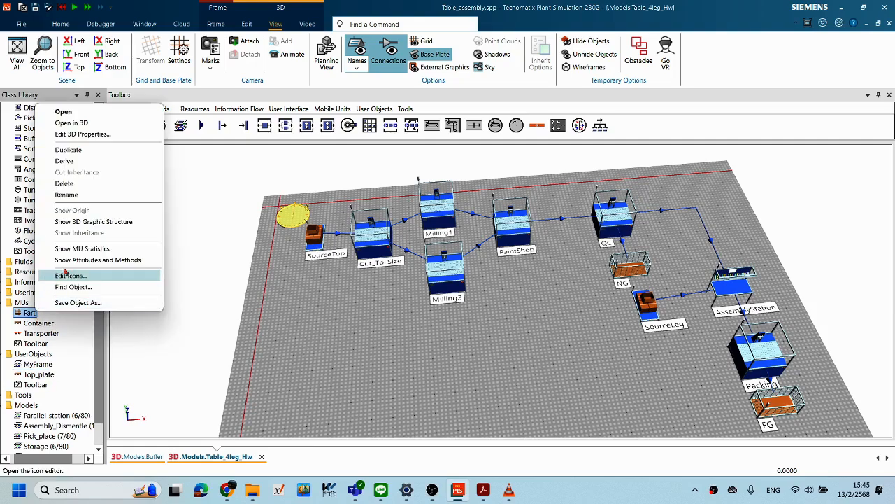
click(72, 193)
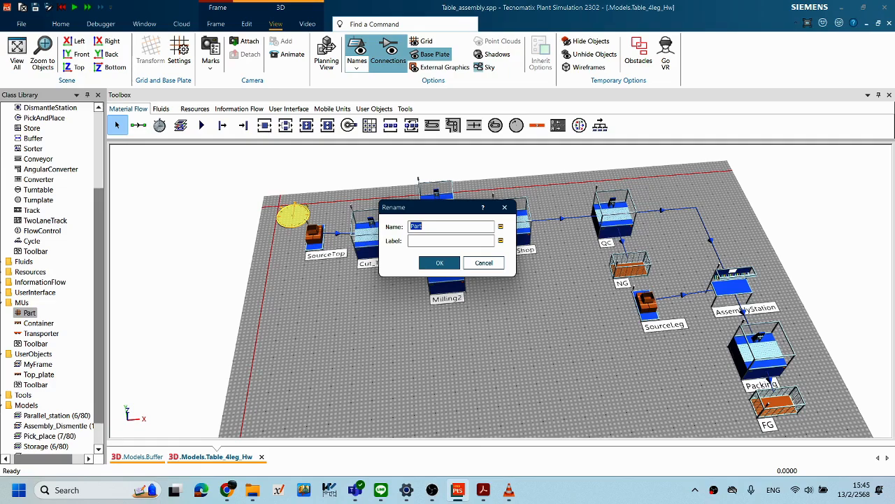
text(Leg)
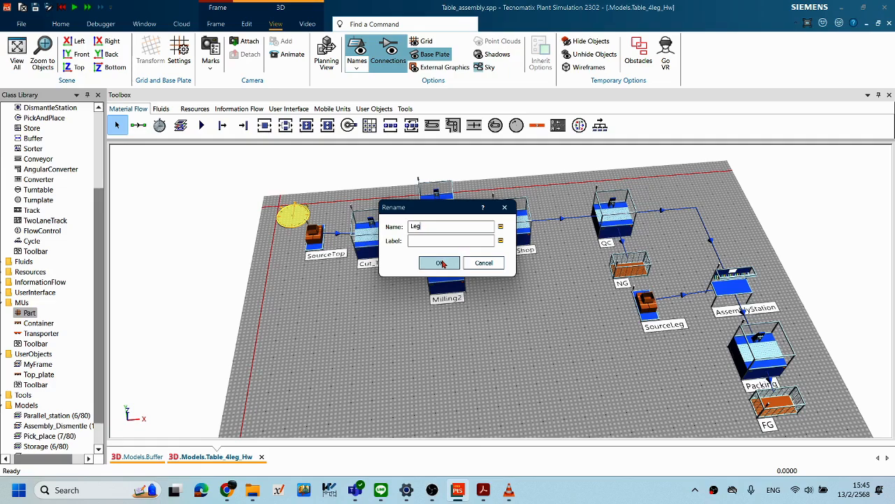
click(442, 262)
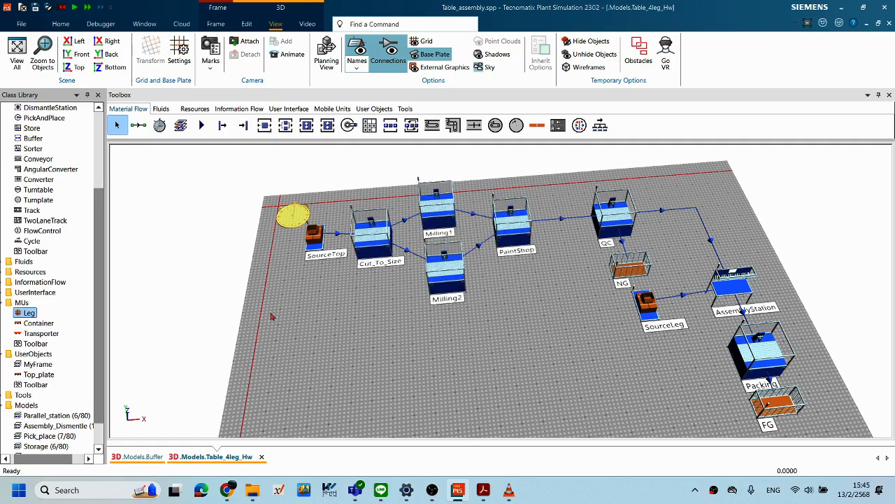
Step: Examine the size, booking point and dimension attributes of the Container class in the MUs folder
click(386, 361)
drag(484, 328, 416, 329)
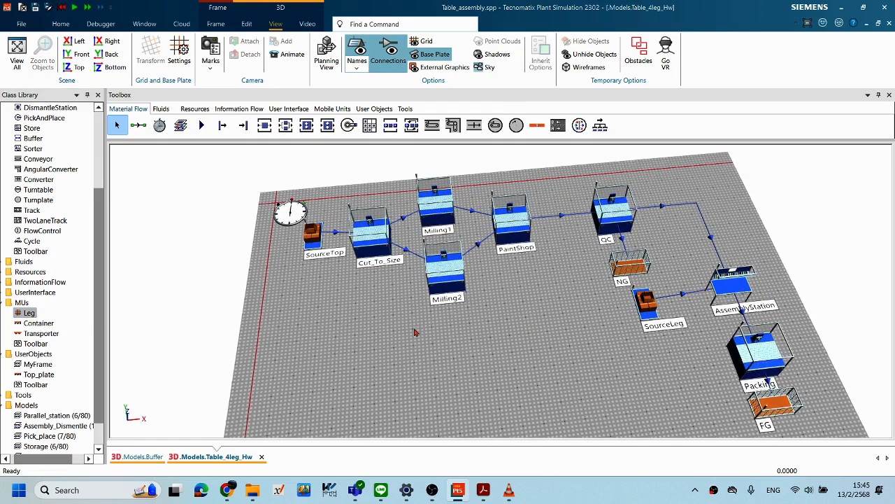
double_click(38, 323)
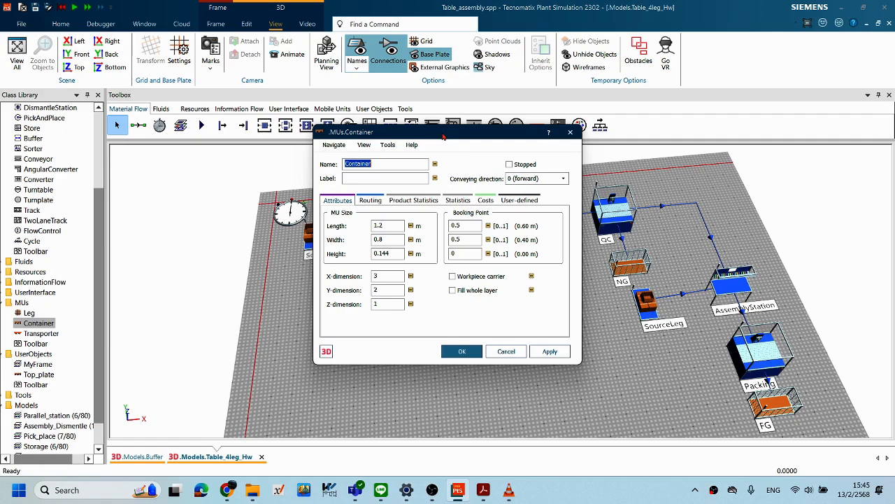
drag(451, 136, 299, 233)
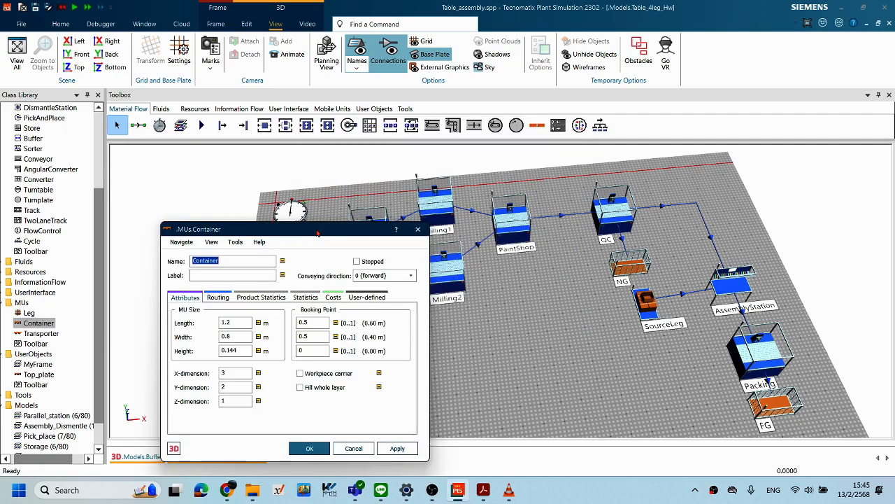
drag(300, 233, 688, 198)
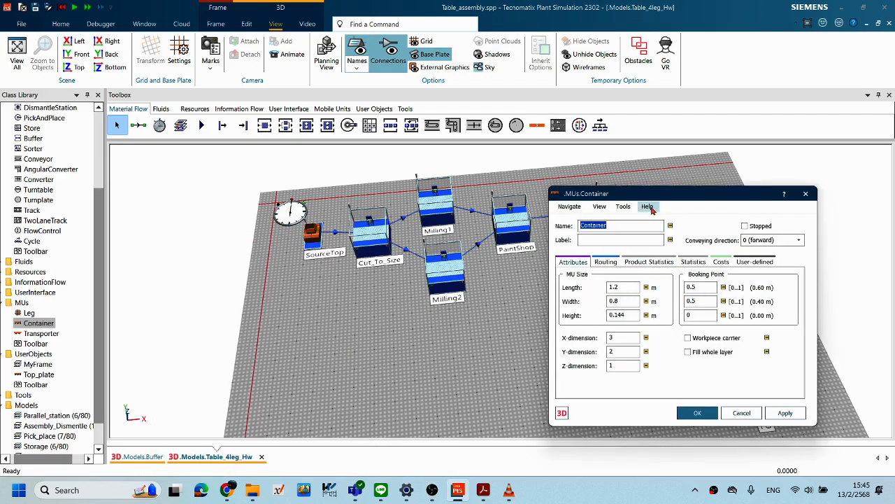
drag(663, 201, 633, 201)
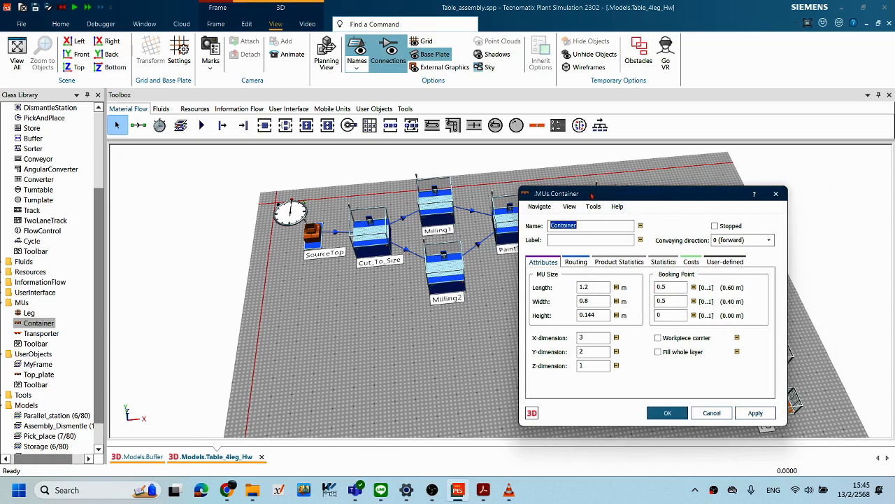
drag(572, 196, 544, 198)
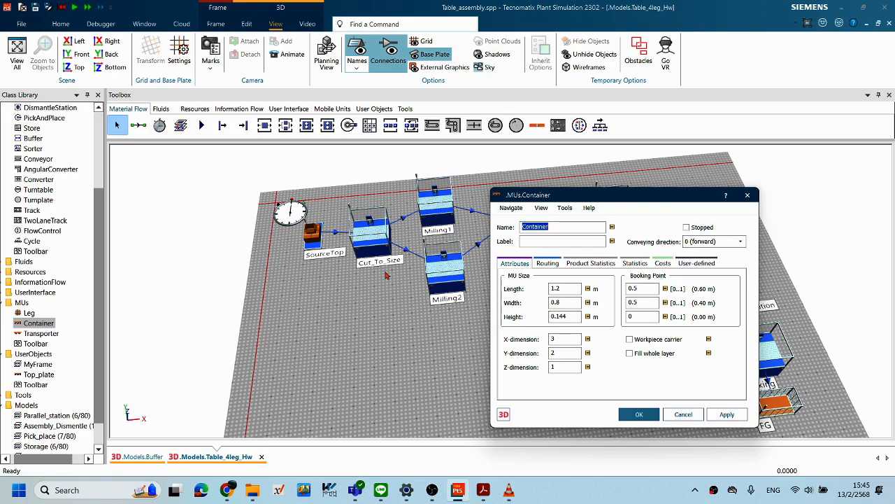
click(685, 415)
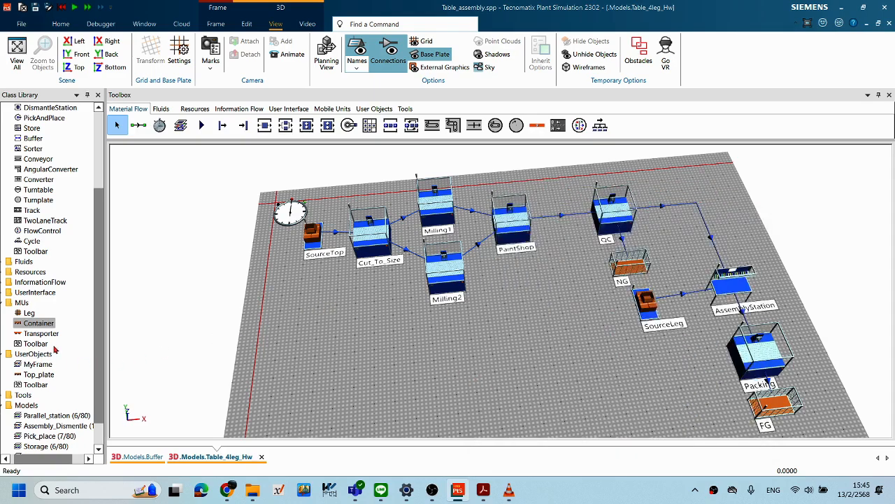
scroll(45, 354, down, 1)
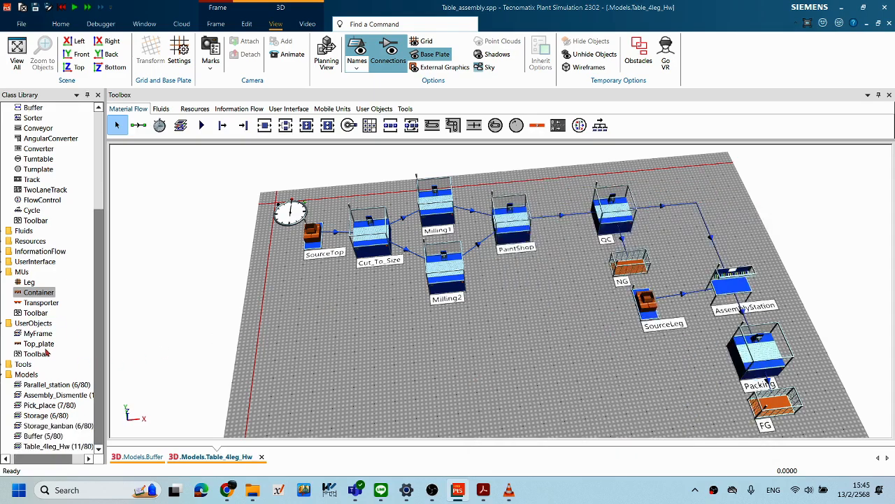
click(4, 272)
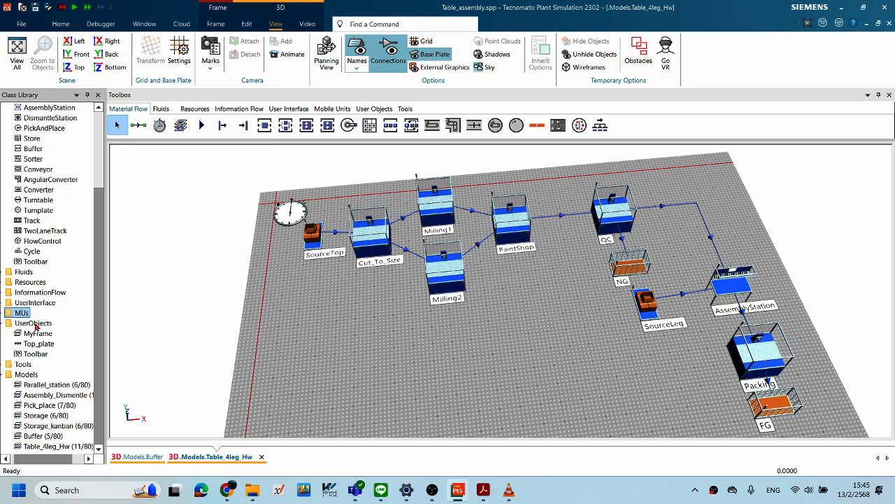
click(43, 345)
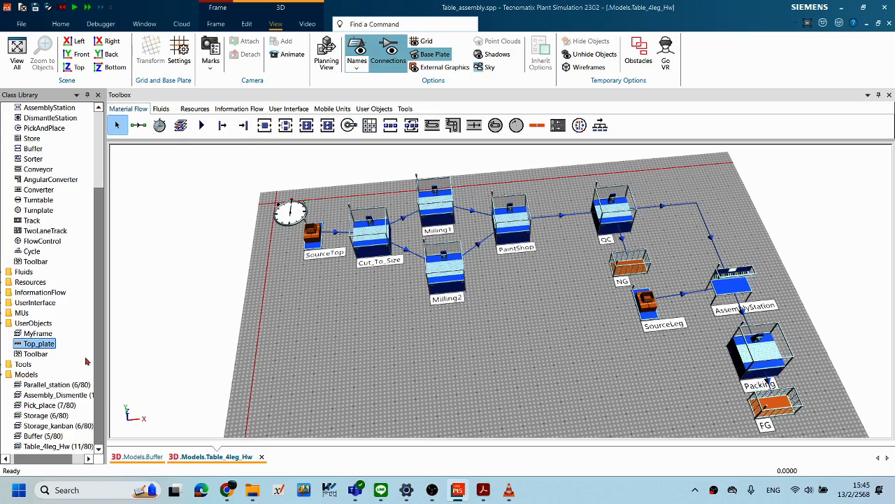
click(3, 316)
Step: Rename the Leg class in the MUs folder back to Part
click(31, 324)
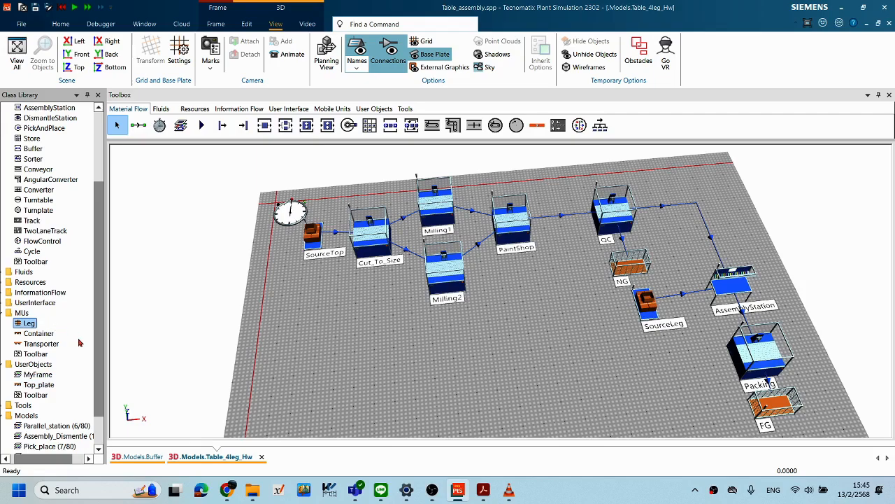
scroll(79, 342, down, 1)
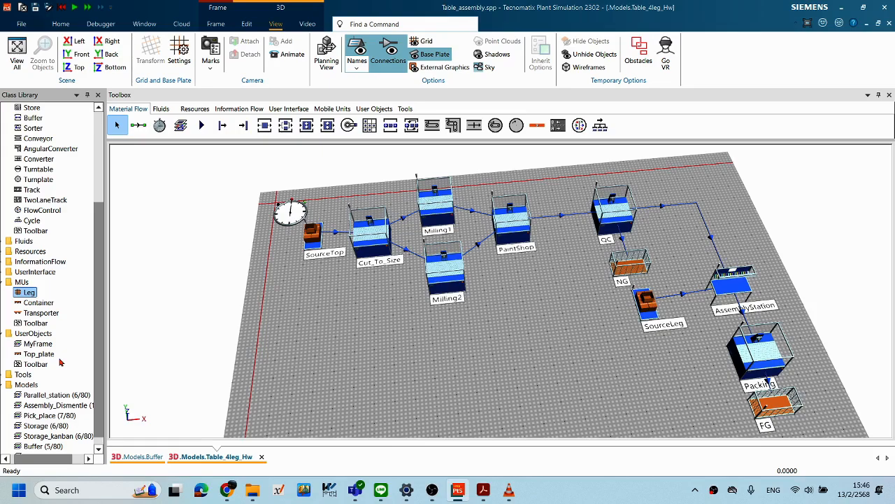
click(33, 295)
text(Part)
click(49, 303)
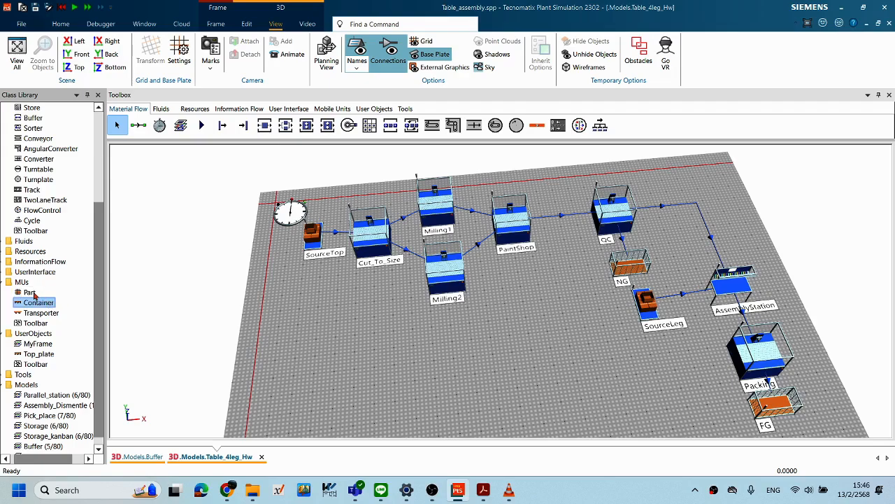
Step: Duplicate the Part class from the MUs folder and place the copy in the UserObjects folder
click(32, 293)
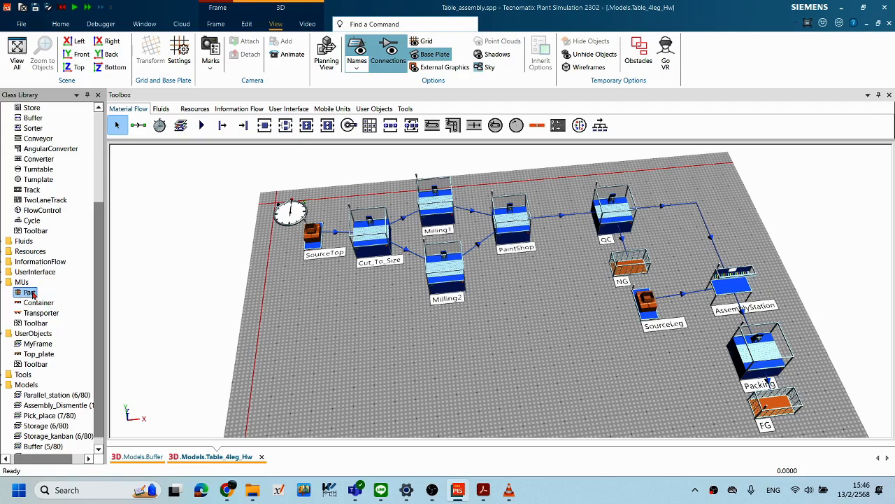
right_click(32, 293)
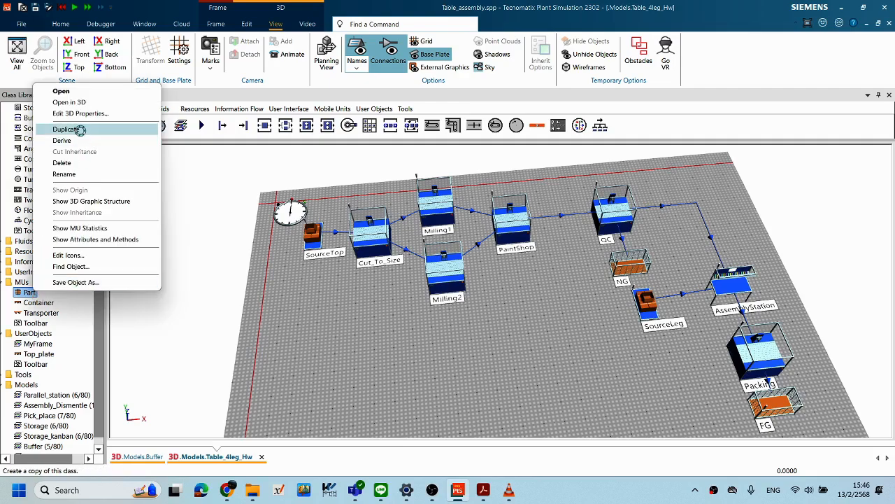
click(80, 128)
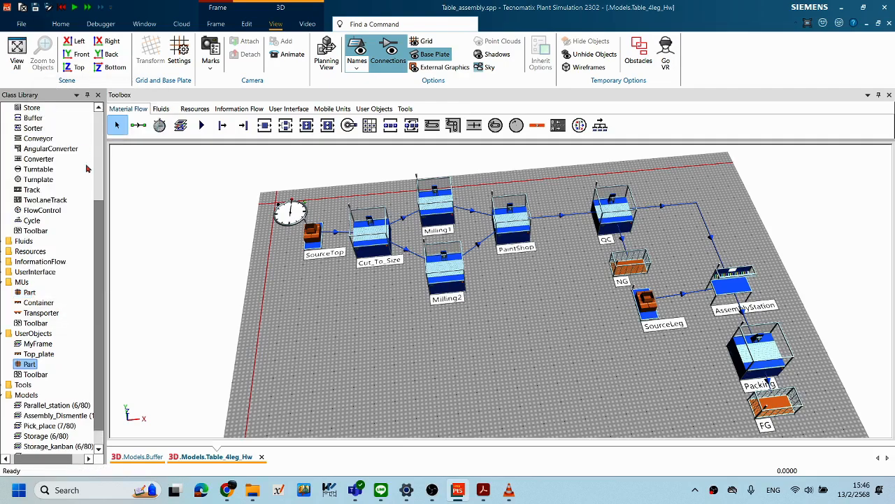
Step: Rename the duplicated part in the UserObjects folder as Leg
click(49, 356)
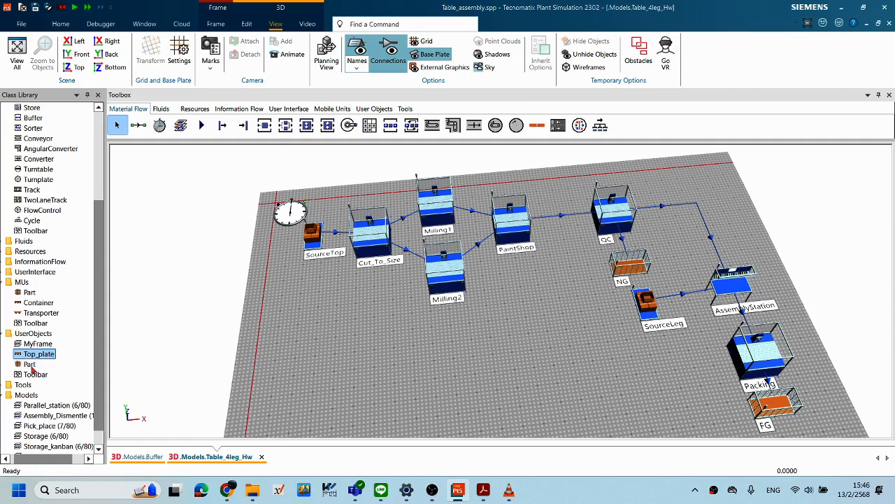
click(30, 367)
right_click(30, 366)
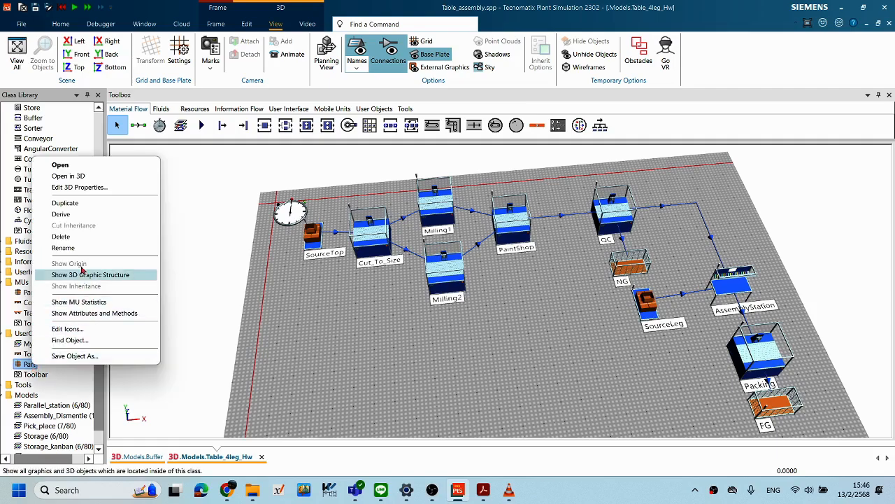
click(67, 249)
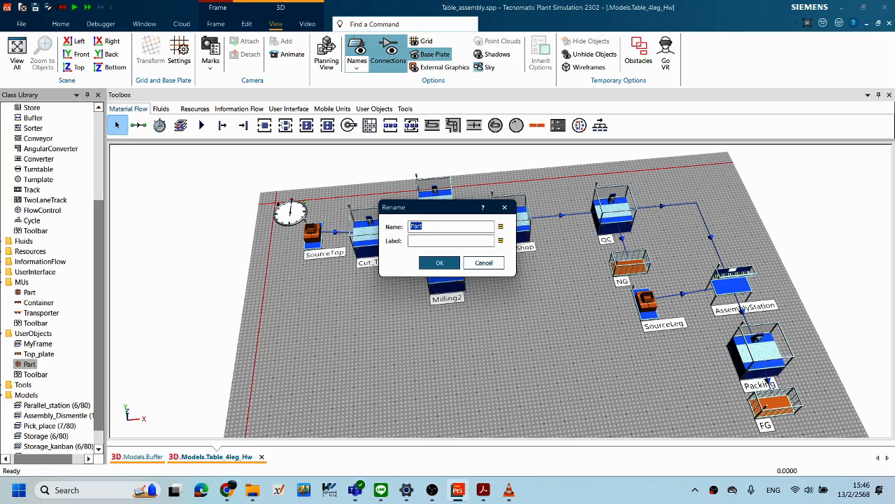
text(Leg)
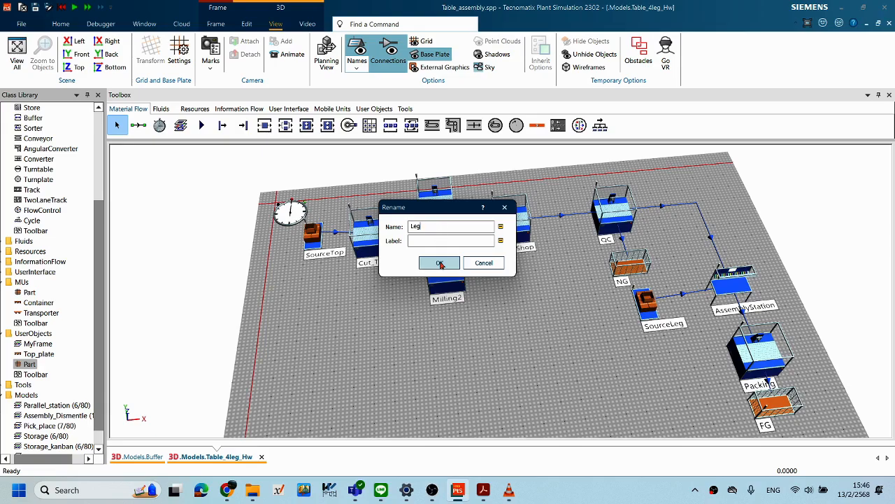
click(441, 264)
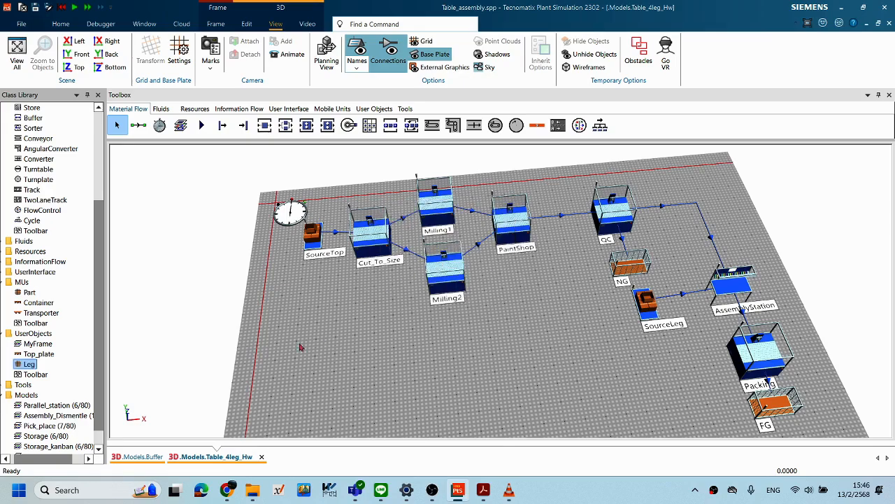
Step: Set the height of the Top_plate container in the UserObjects folder to 0.1 m and accept the change
click(46, 356)
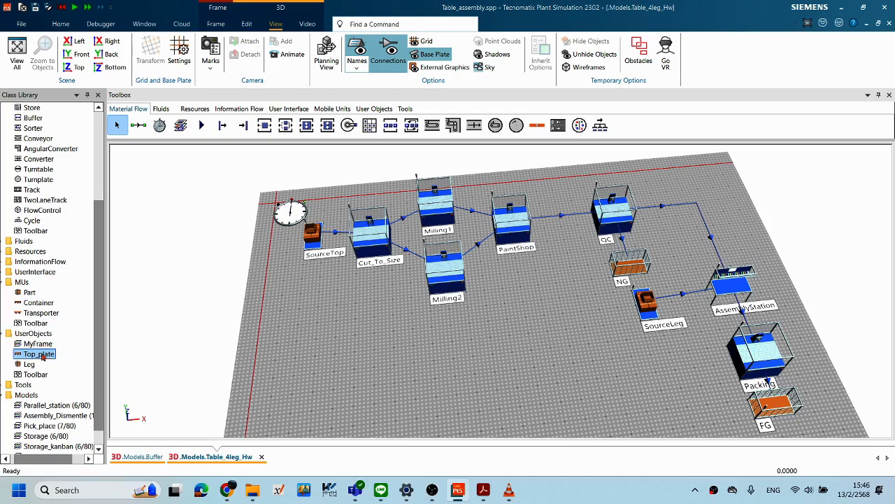
click(42, 355)
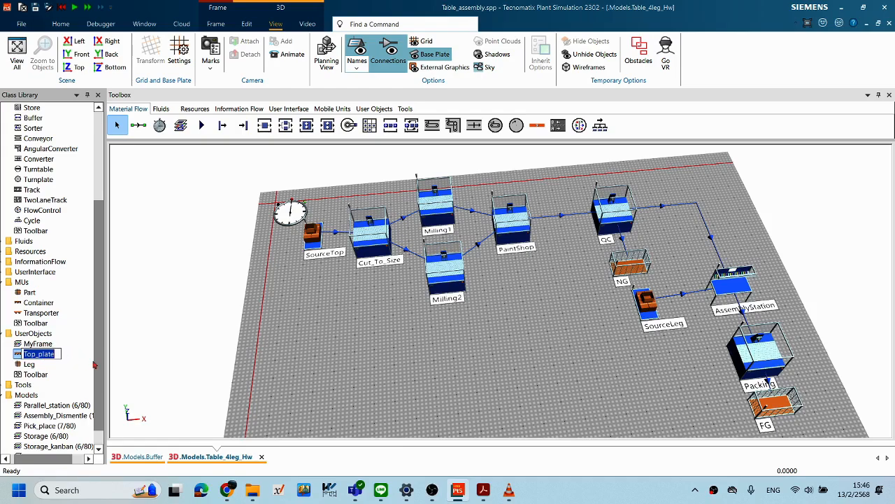
double_click(19, 357)
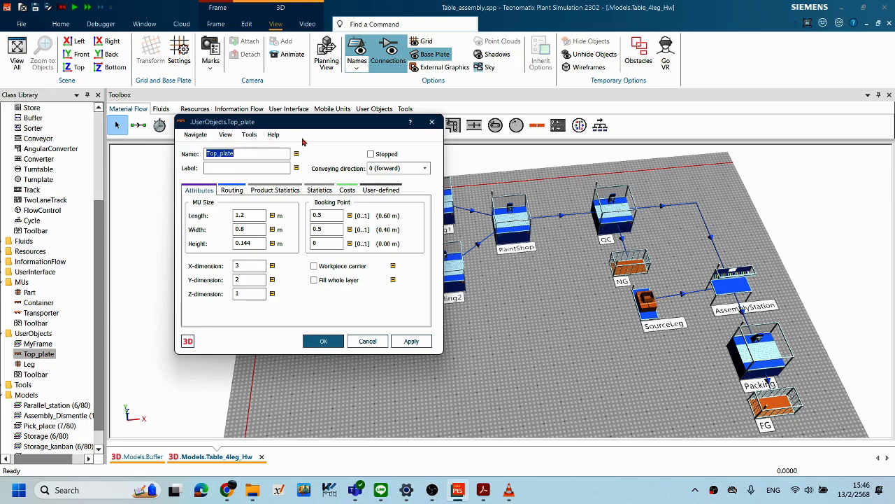
drag(319, 125, 291, 130)
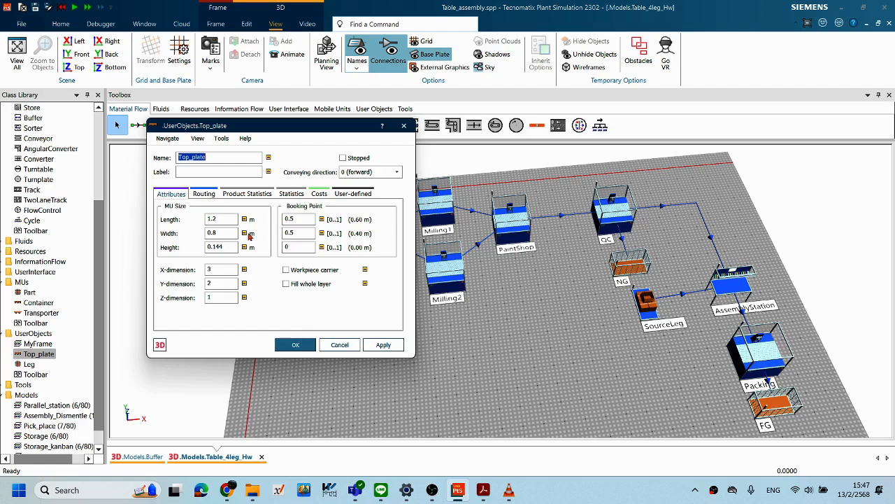
drag(277, 129, 218, 133)
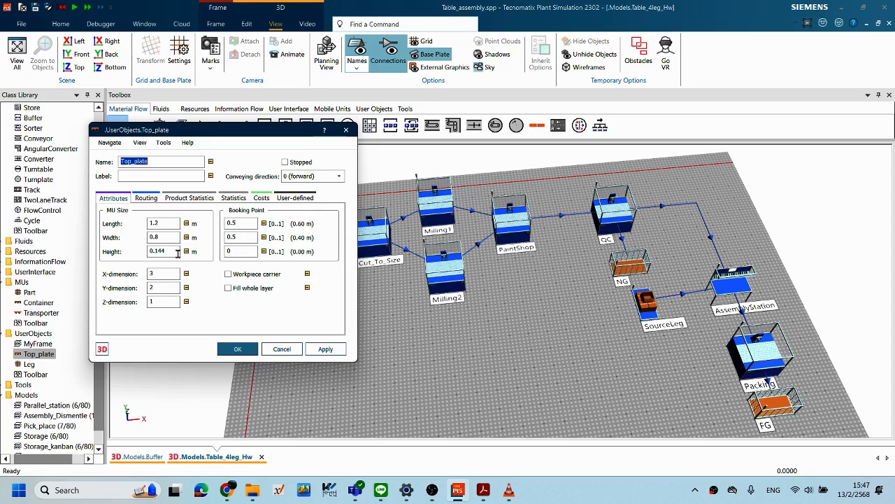
drag(177, 253, 122, 255)
text(0.1)
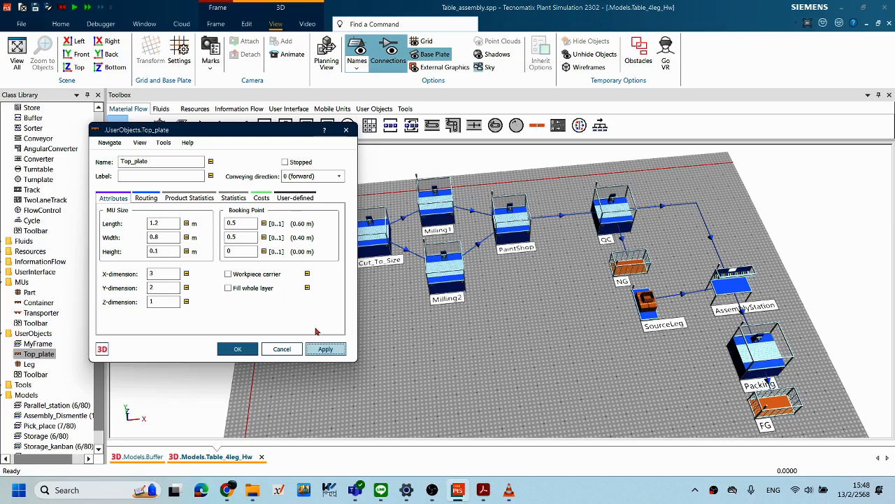
click(321, 348)
click(237, 349)
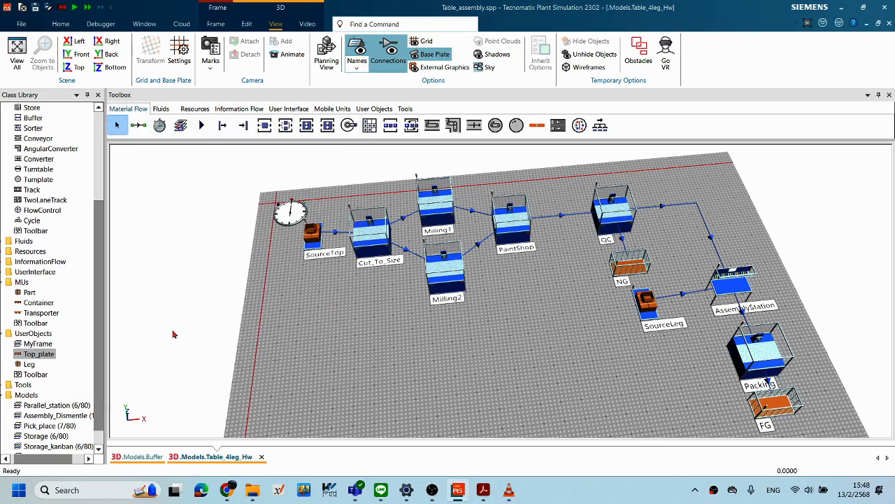
Step: Set the Leg part in the UserObjects folder to 0.1 m length, 0.1 m width and 0.8 m height
double_click(30, 367)
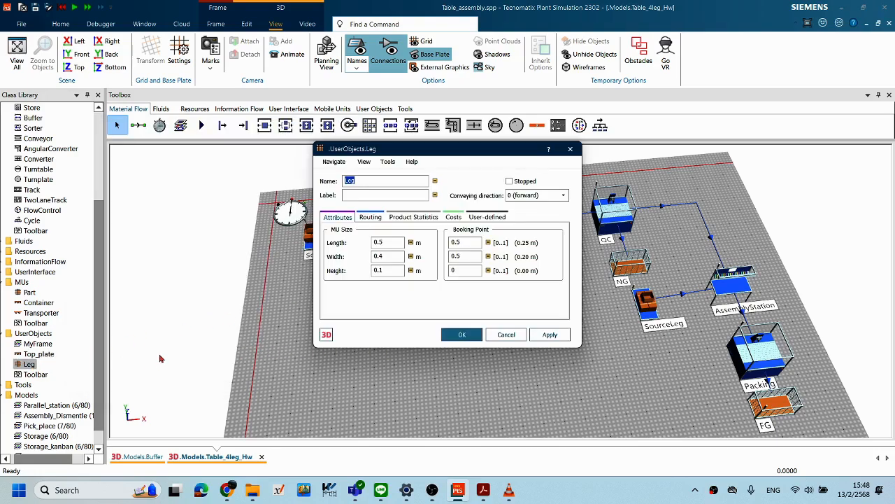
drag(409, 153, 308, 155)
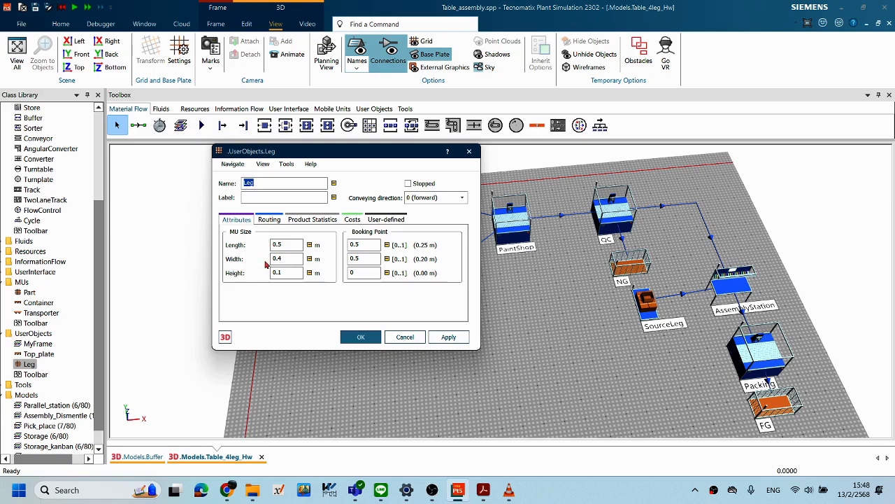
click(293, 244)
drag(297, 273, 227, 275)
text(0.8)
drag(281, 257, 257, 246)
text(0.10.1)
click(449, 336)
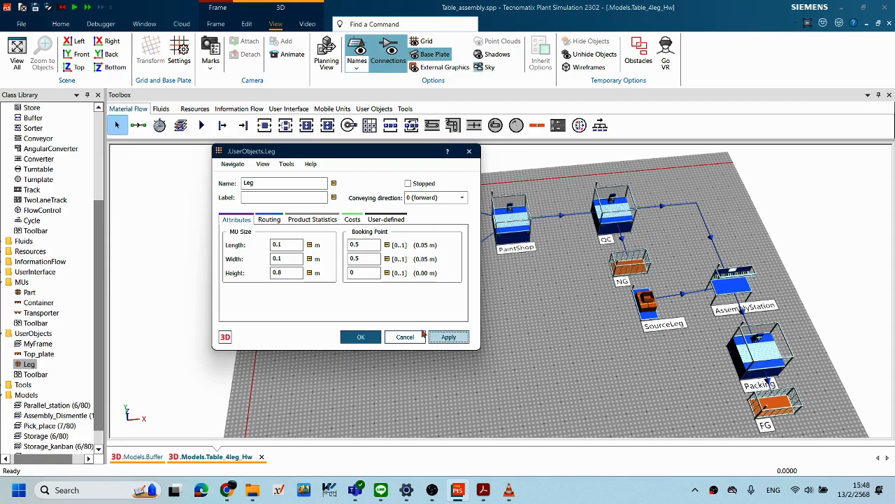
click(361, 338)
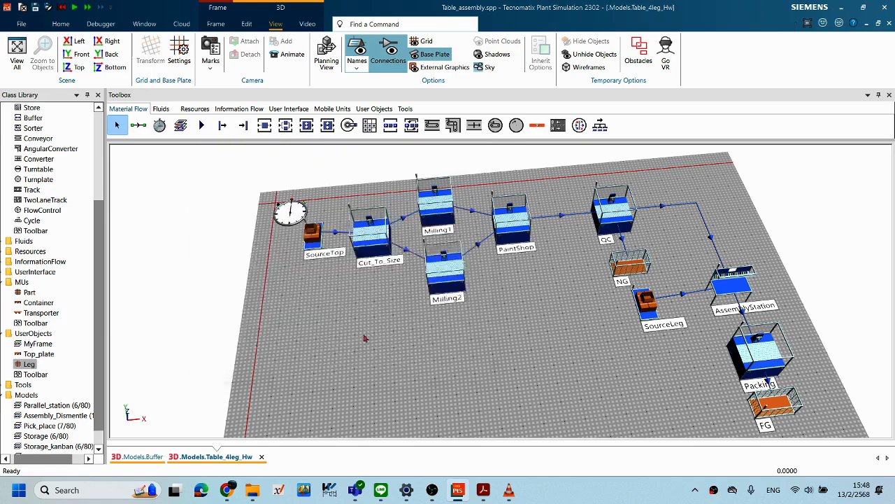
drag(466, 335, 428, 354)
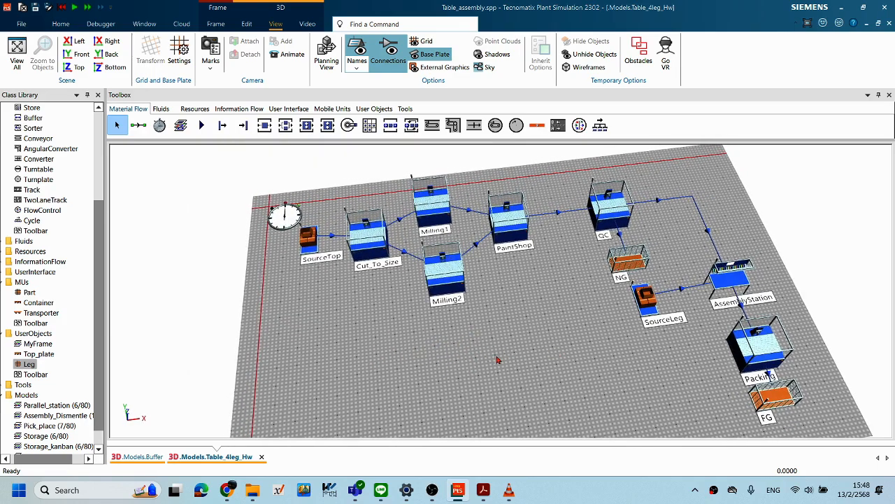
drag(343, 334, 429, 334)
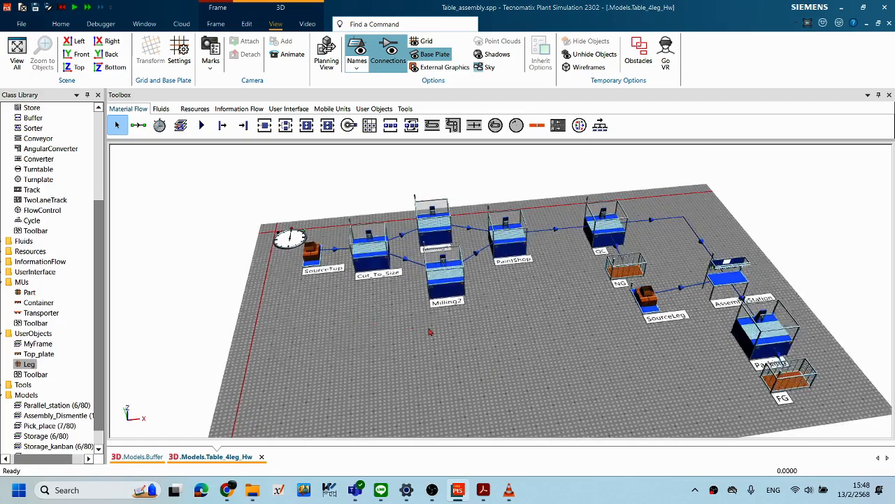
drag(527, 303, 529, 313)
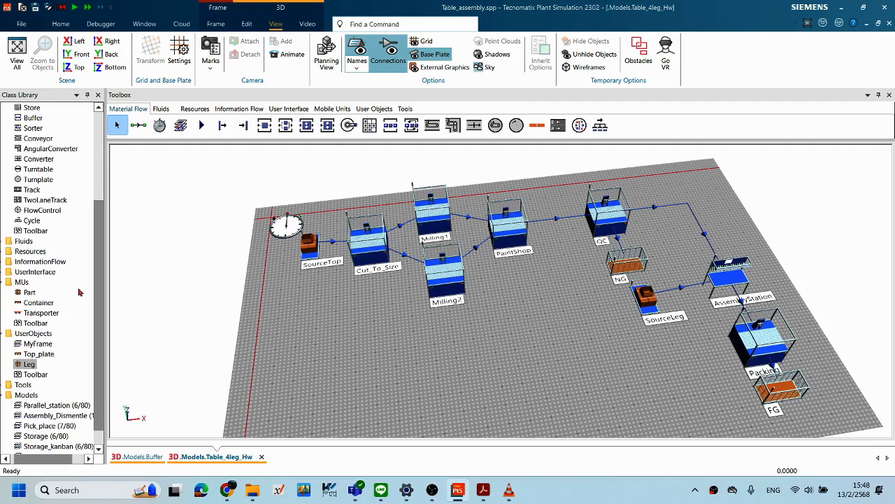
Step: Assign the Top_plate container to SourceTop and the Leg part to SourceLeg as the mobile units they produce
scroll(88, 335, down, 1)
click(46, 334)
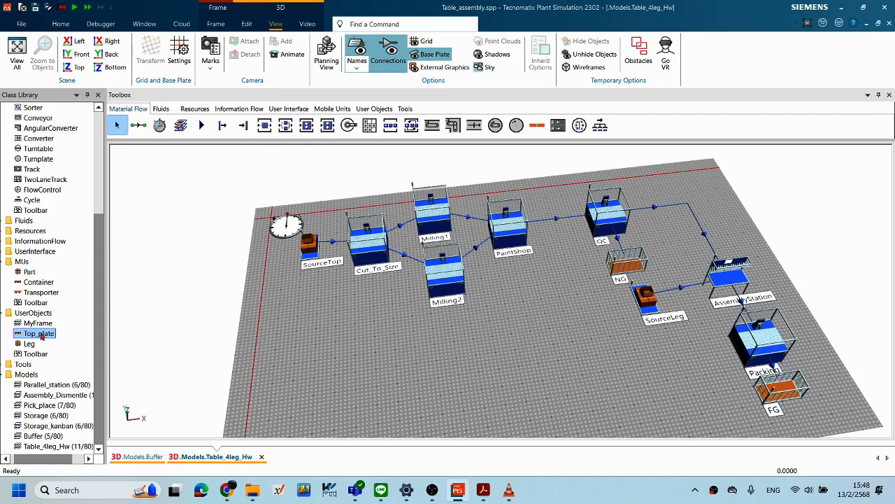
drag(43, 335, 309, 252)
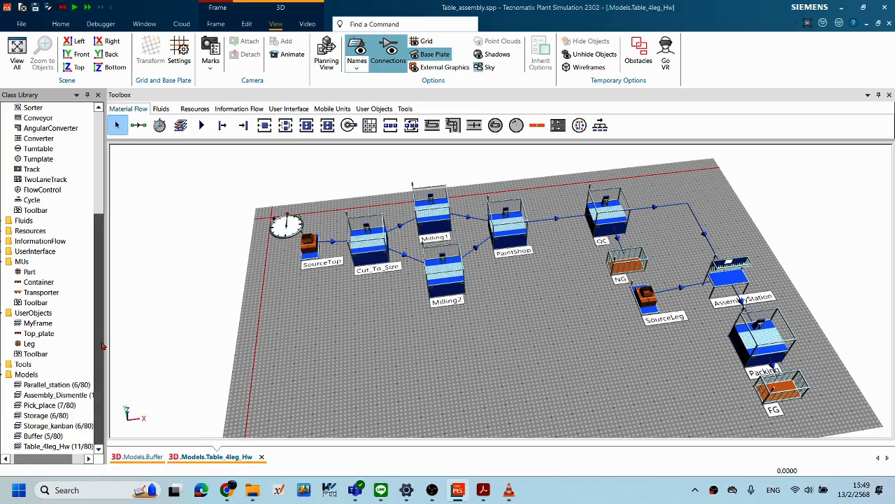
drag(30, 343, 645, 299)
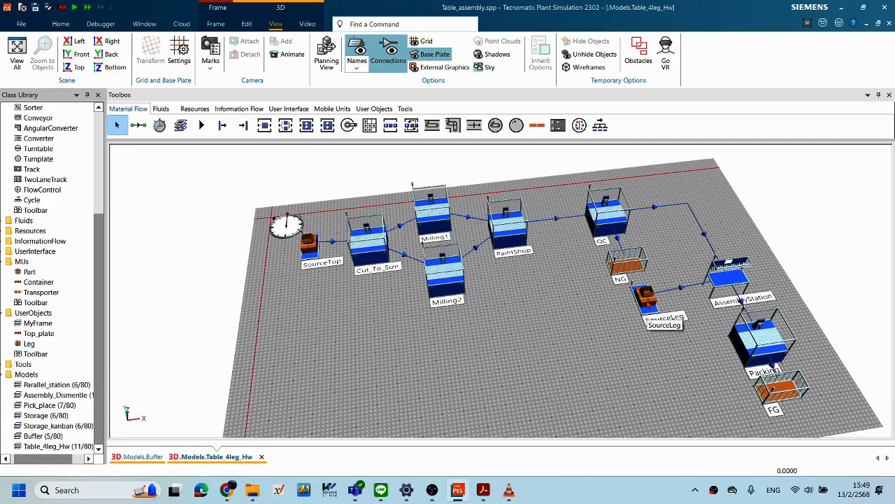
Step: Reset the Table_4leg_Hw model and start the simulation
right_click(369, 302)
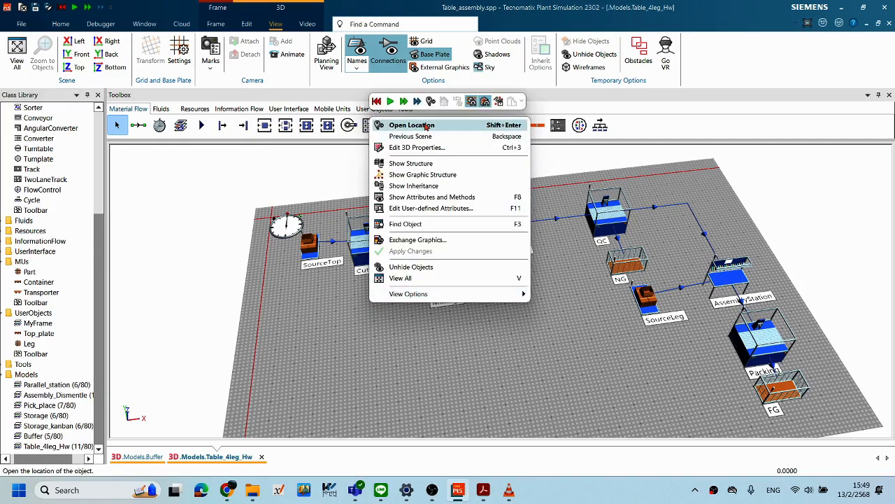
click(379, 122)
right_click(496, 363)
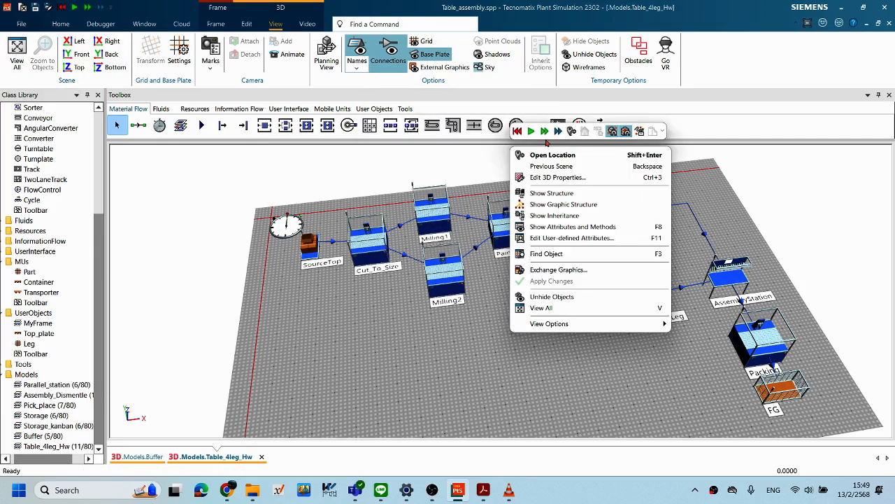
click(533, 140)
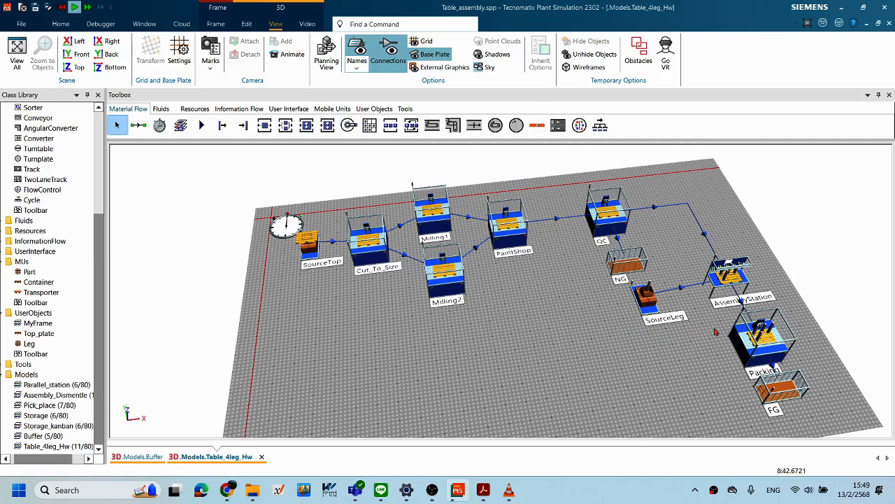
Step: Examine how the legs sit on the top plates at AssemblyStation and Packing during the run, and reset the simulation
scroll(715, 330, up, 5)
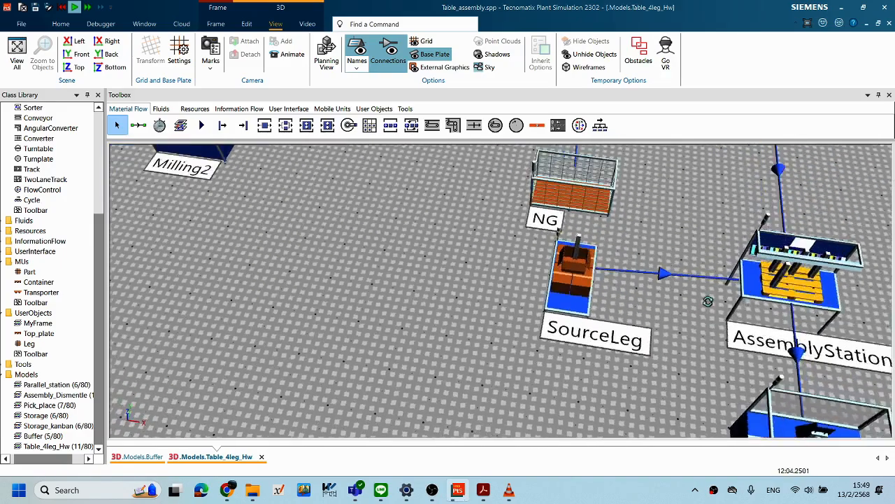
scroll(707, 285, down, 3)
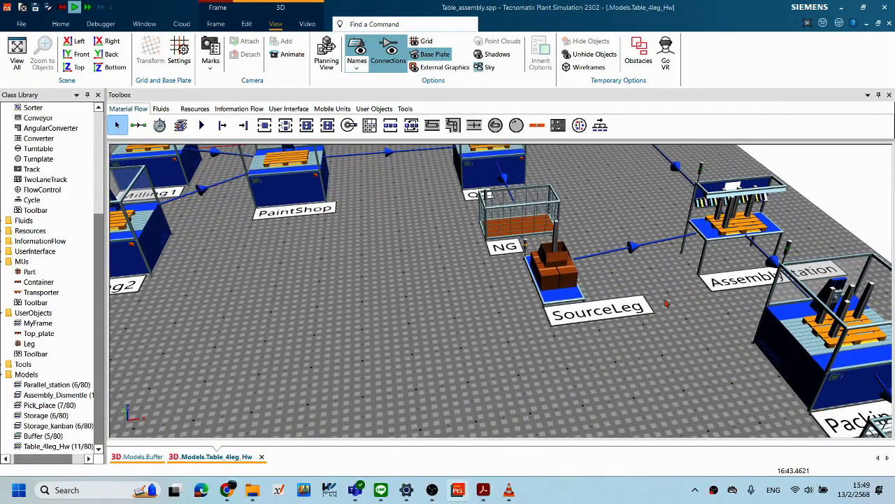
scroll(667, 303, down, 4)
drag(667, 303, 523, 331)
scroll(695, 325, up, 4)
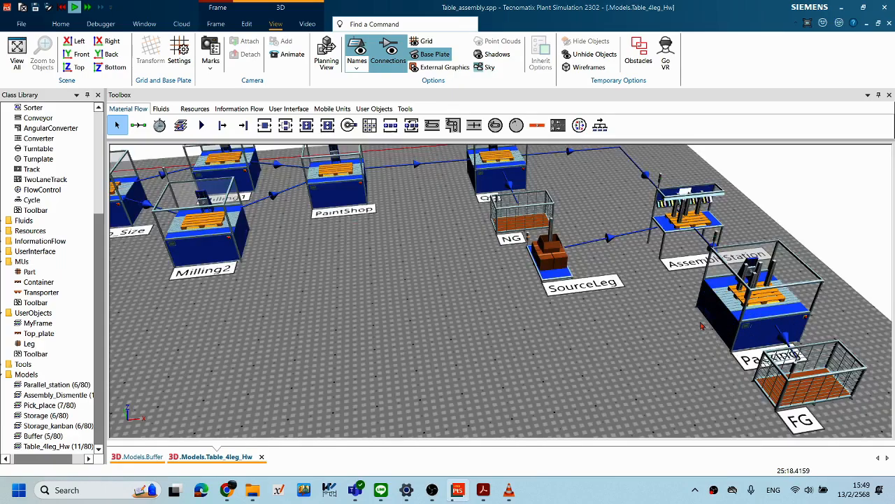
mouse_move(693, 330)
mouse_down()
mouse_move(679, 332)
mouse_move(692, 329)
mouse_up()
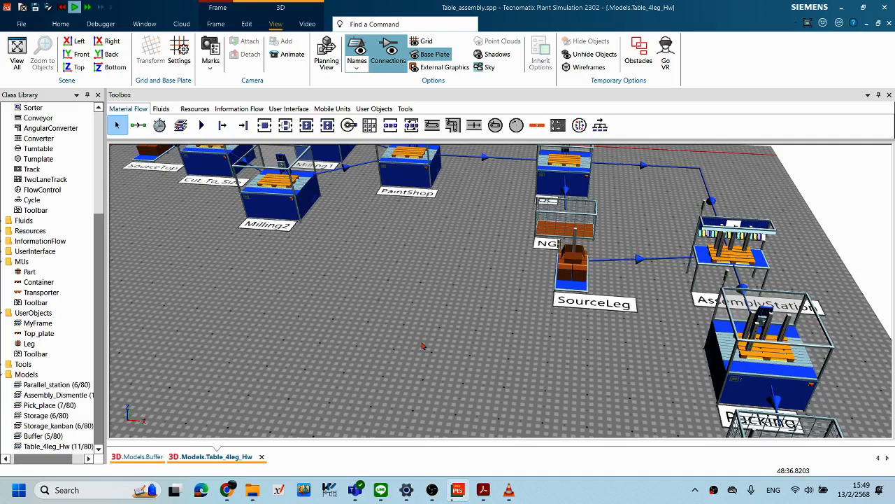
right_click(493, 131)
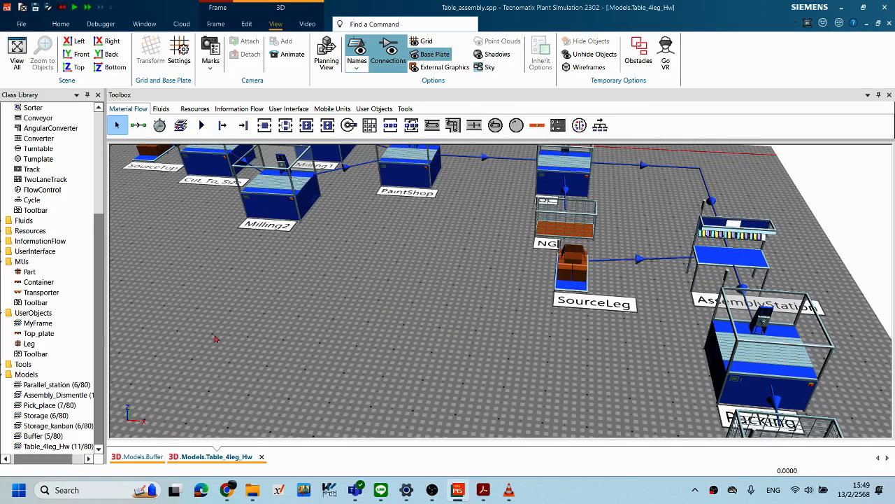
Step: Set the X-dimension of the Top_plate container in the UserObjects folder to 2 and accept the change
drag(319, 274, 338, 335)
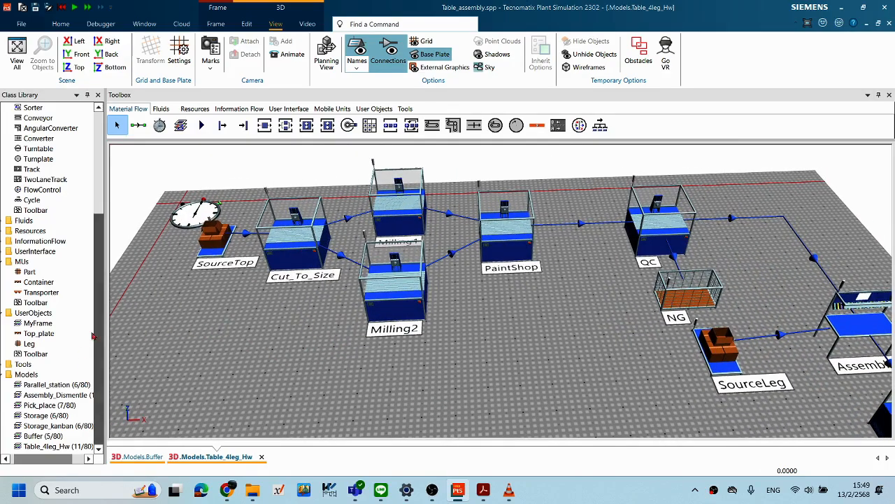
click(49, 337)
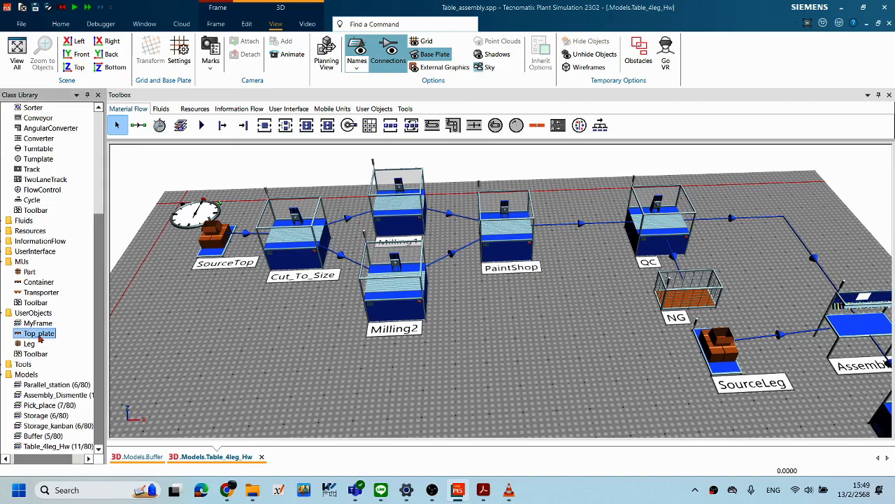
double_click(40, 335)
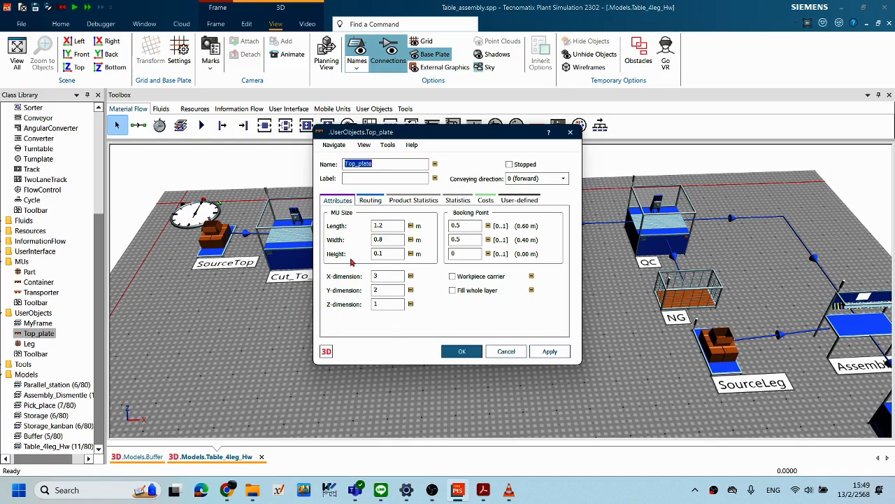
double_click(396, 277)
text(2)
click(401, 304)
click(550, 352)
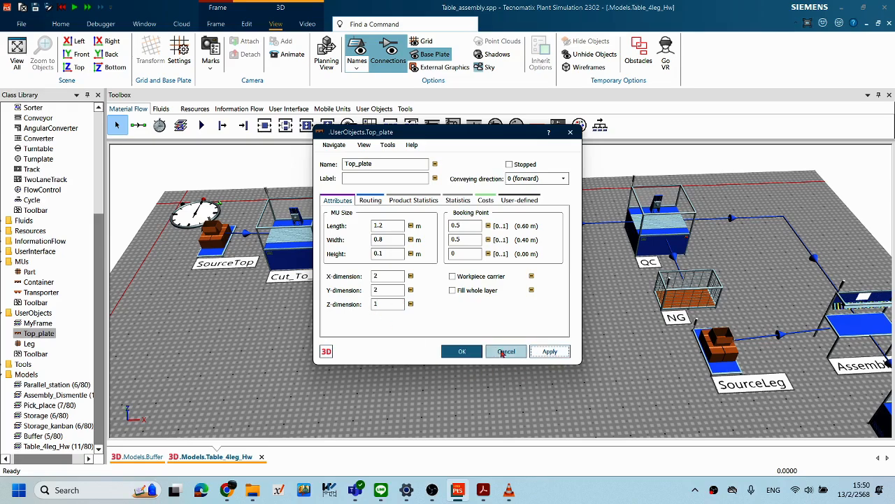
click(461, 351)
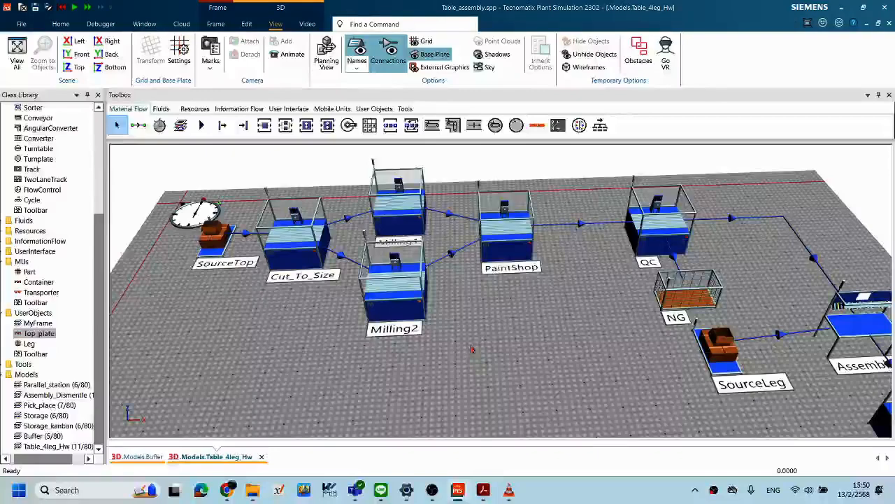
Step: Run the simulation to check the leg arrangement on the top plates along the line, and reset the model
right_click(480, 312)
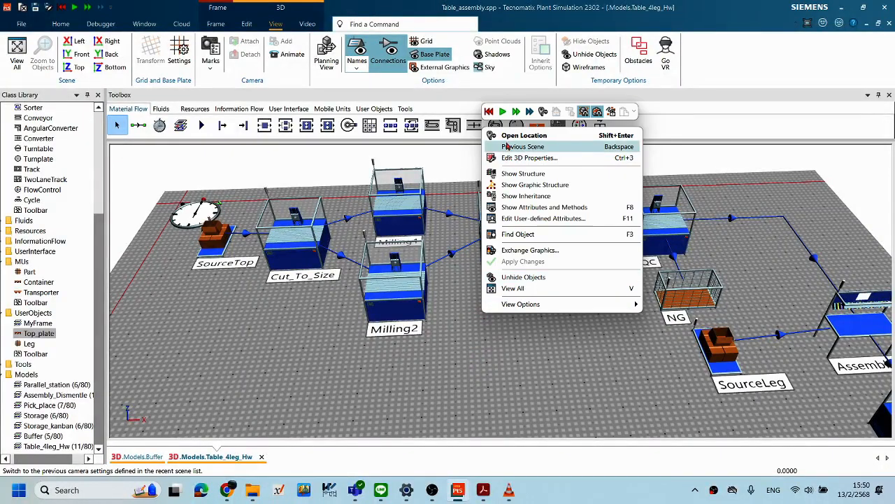
click(502, 112)
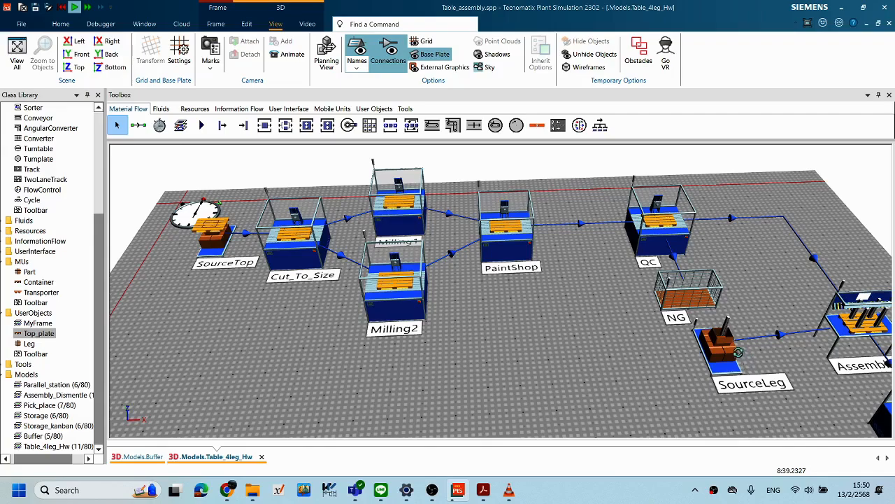
drag(737, 350, 497, 308)
scroll(532, 315, down, 5)
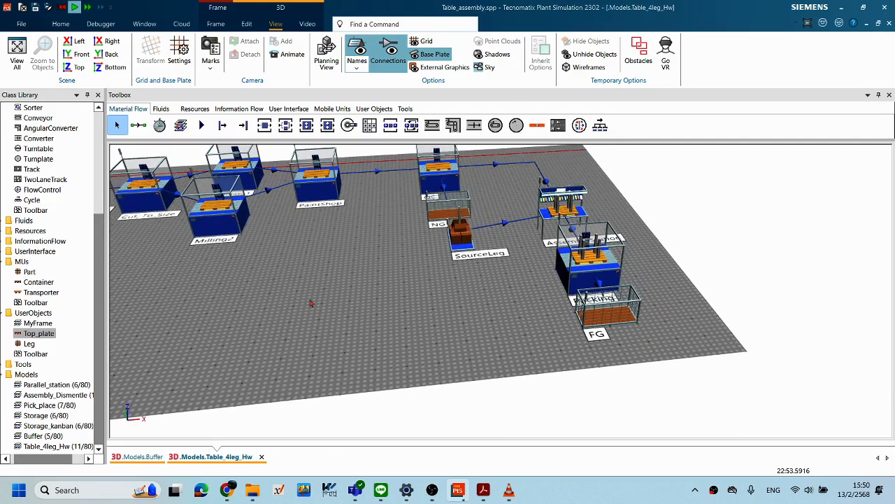
drag(317, 270, 363, 297)
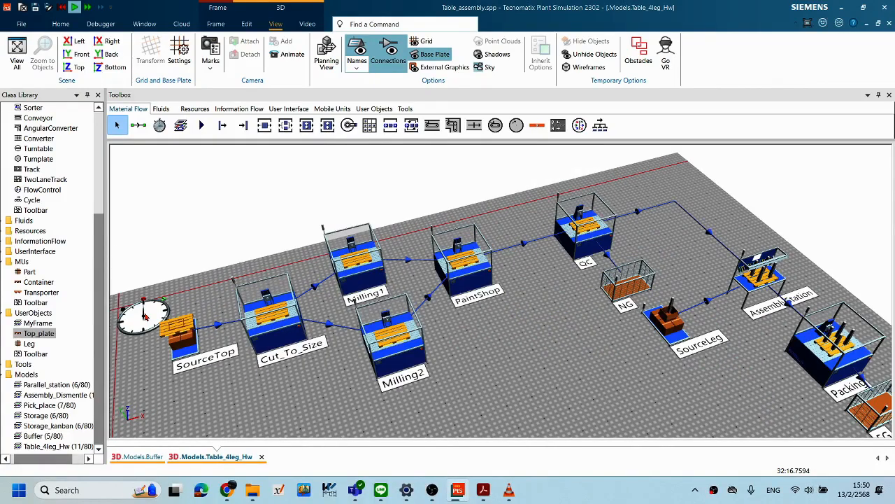
double_click(144, 311)
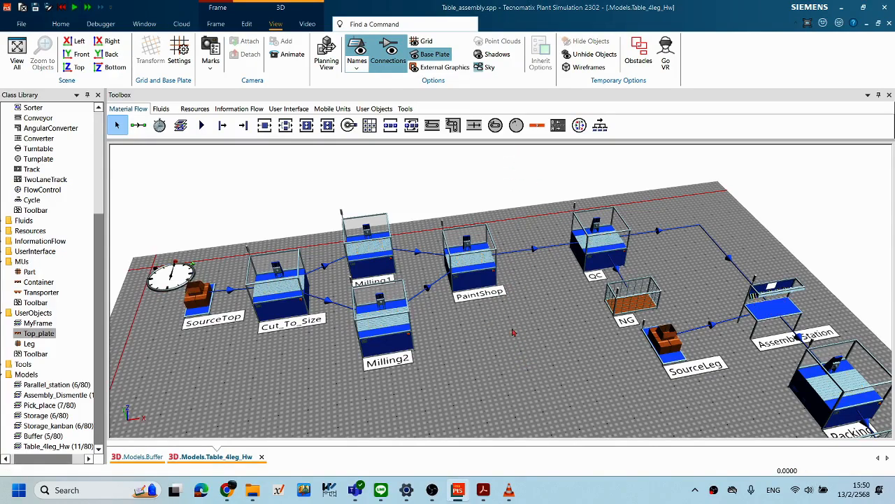
Step: Set the height of the Top_plate container in the UserObjects folder to 0.02 m and accept the change
drag(642, 352, 455, 391)
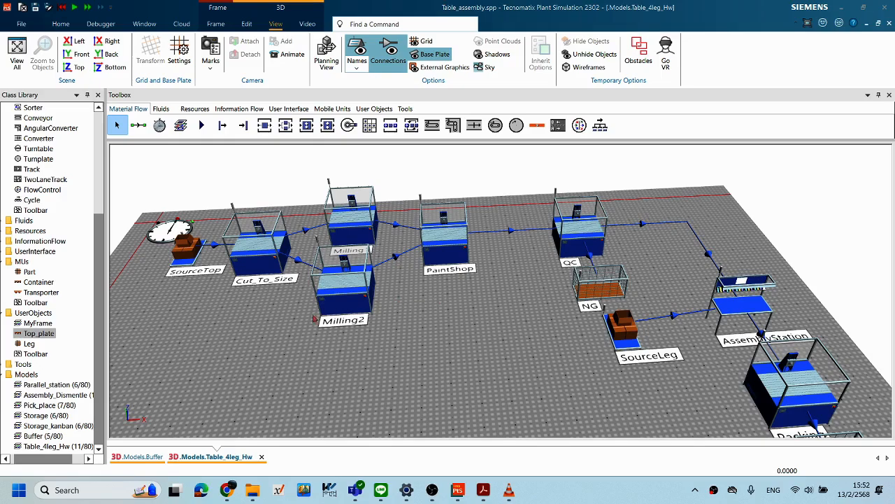
double_click(45, 335)
click(402, 254)
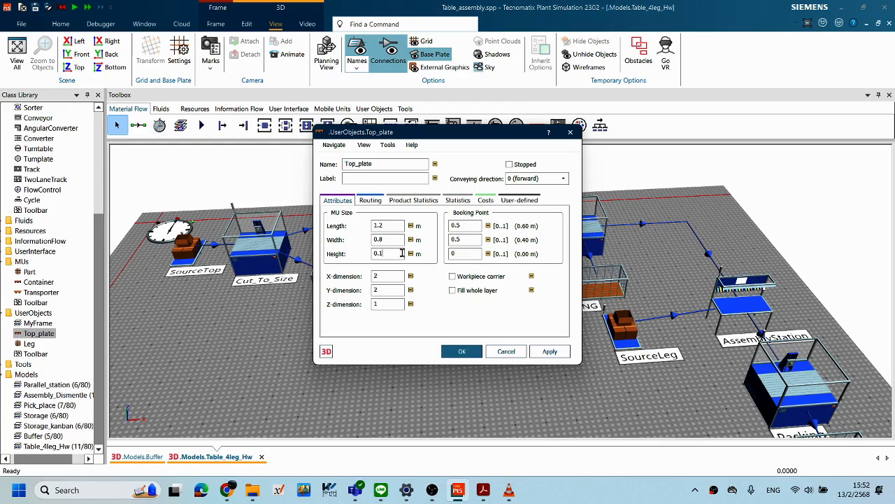
drag(401, 253, 338, 256)
text(0.02)
click(472, 354)
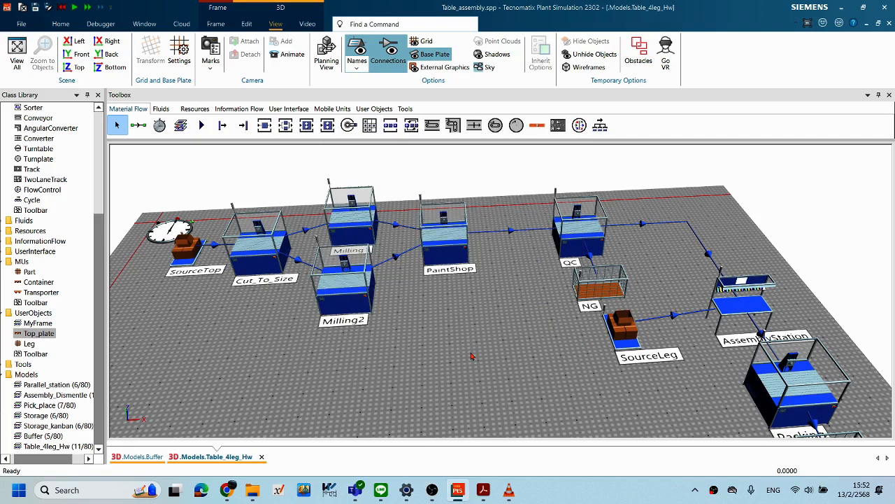
Step: Run the simulation from the start to check the thinner top plates at AssemblyStation and Packing, and reset it
drag(462, 285, 474, 302)
right_click(474, 302)
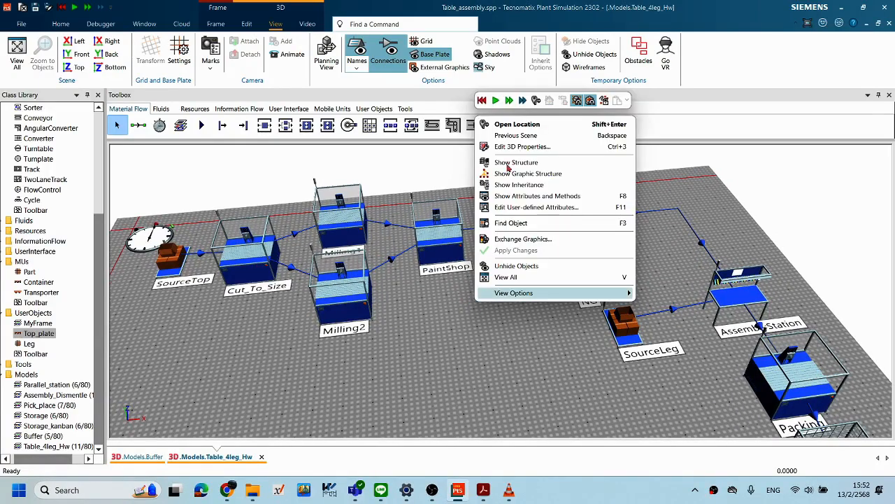
click(482, 102)
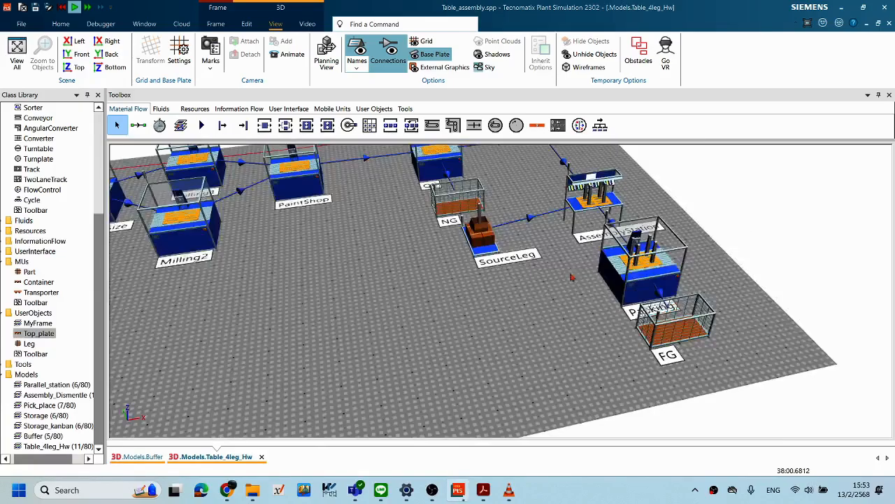
right_click(572, 277)
drag(502, 243, 575, 285)
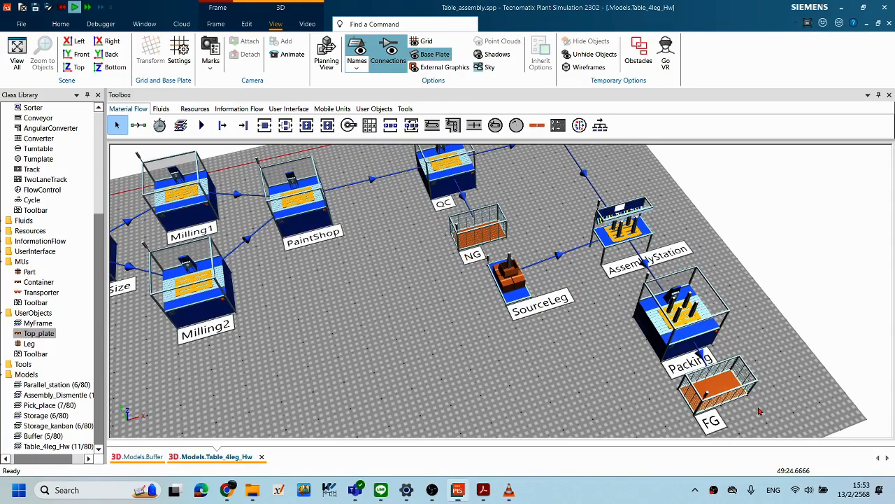
right_click(584, 369)
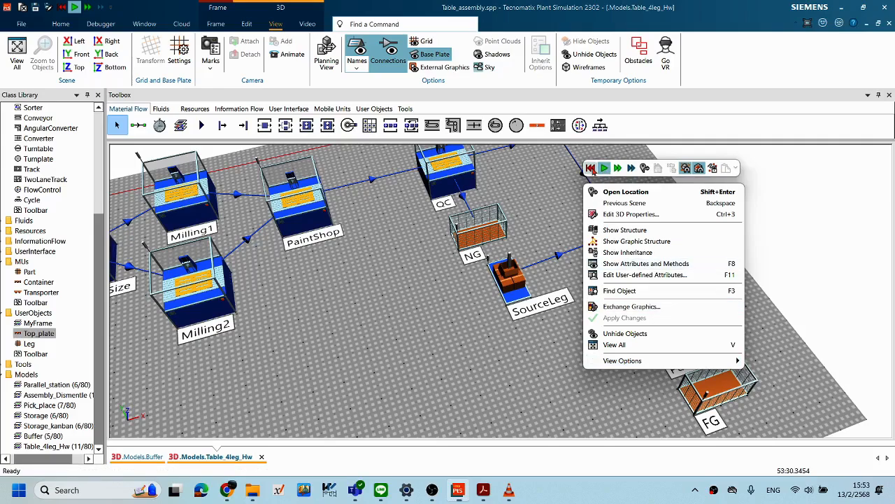
click(591, 168)
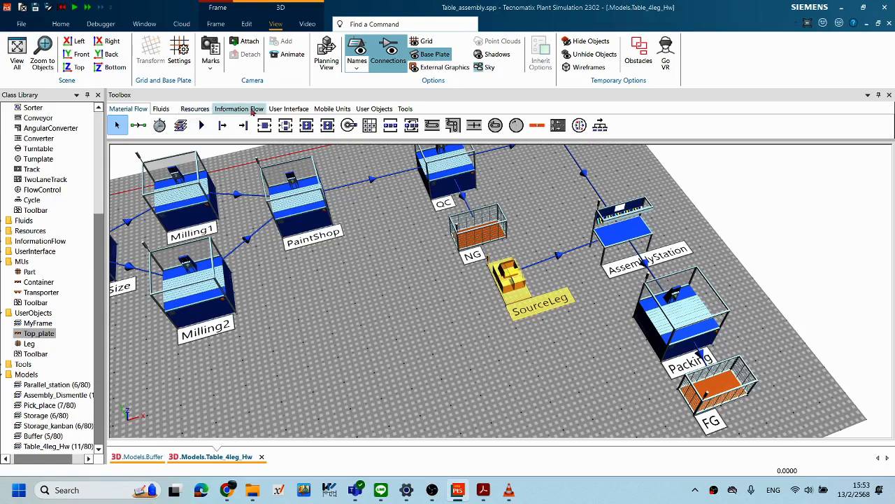
Step: Place two Display objects in the frame, one beside the NG store and one beside the FG store
click(288, 108)
drag(159, 126, 393, 252)
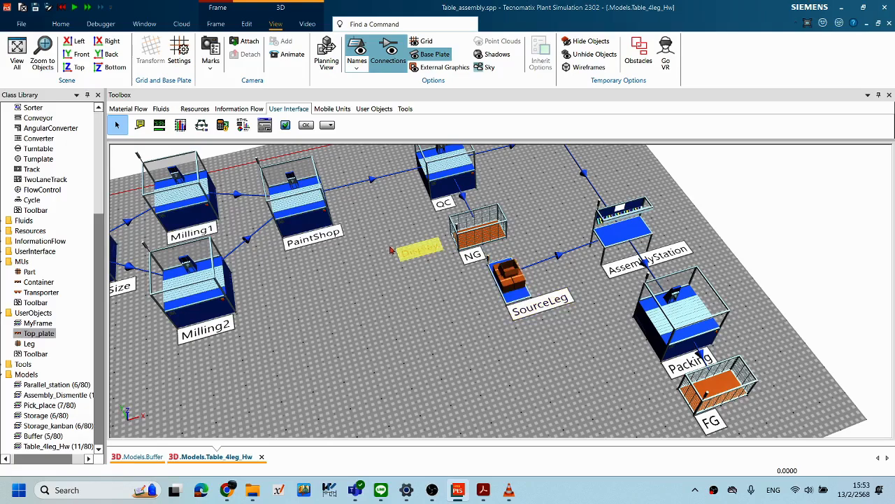
drag(180, 153, 624, 425)
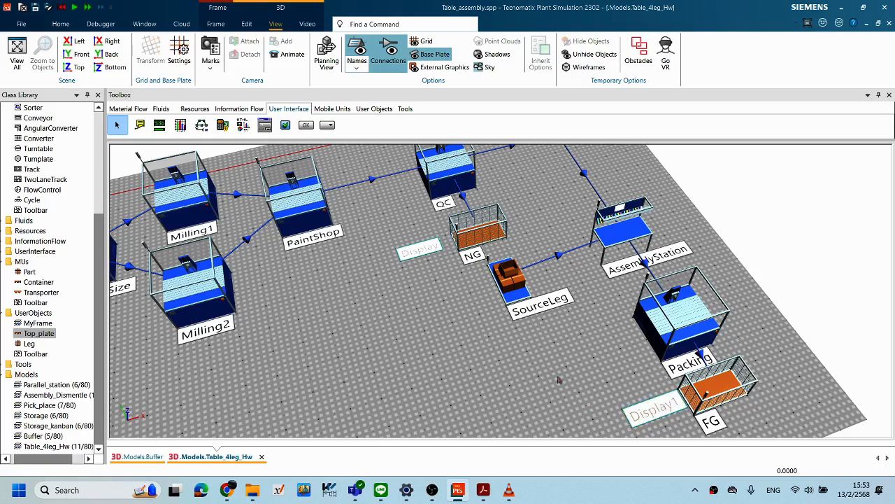
Step: Link the NG store to the display beside it and the FG store to its own neighbouring display
click(488, 242)
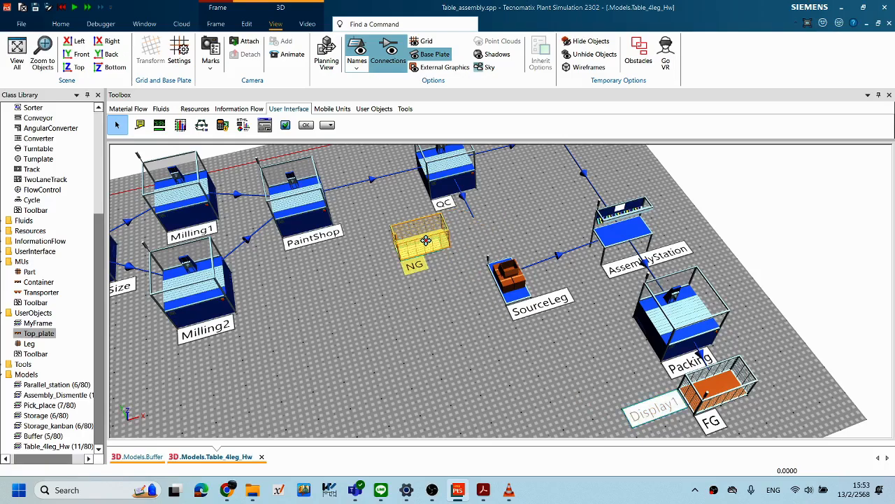
click(431, 253)
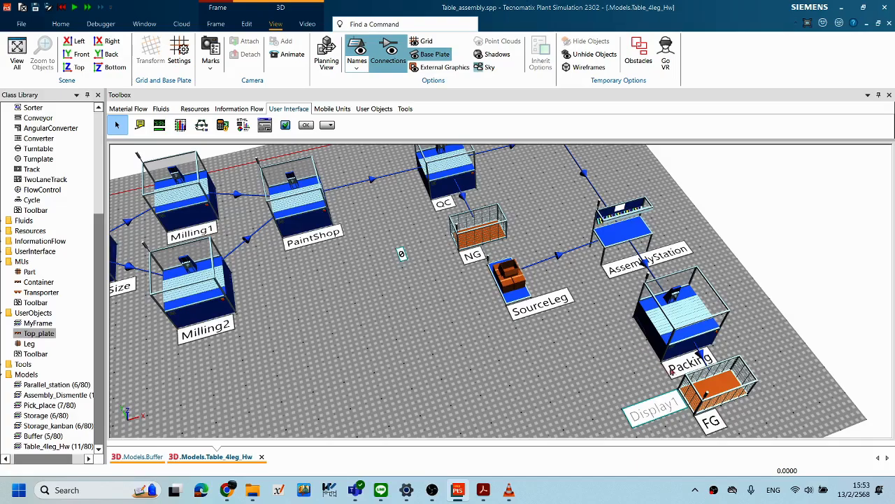
click(719, 389)
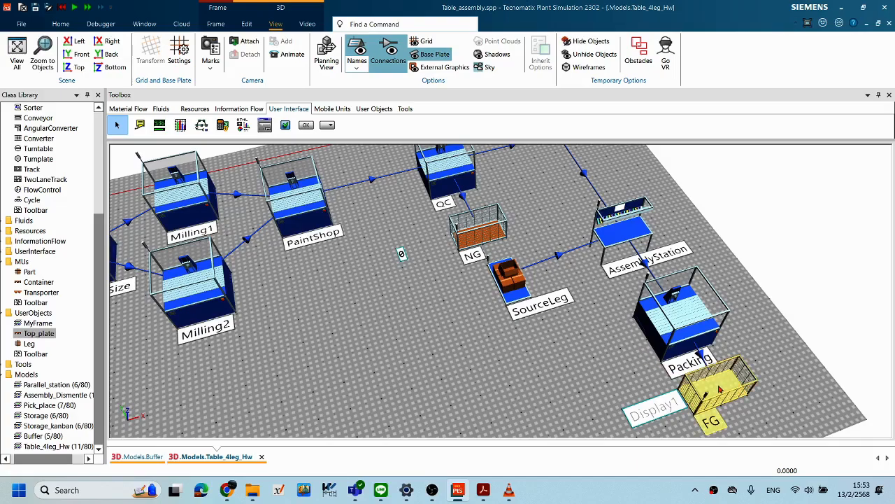
click(658, 412)
scroll(448, 361, down, 3)
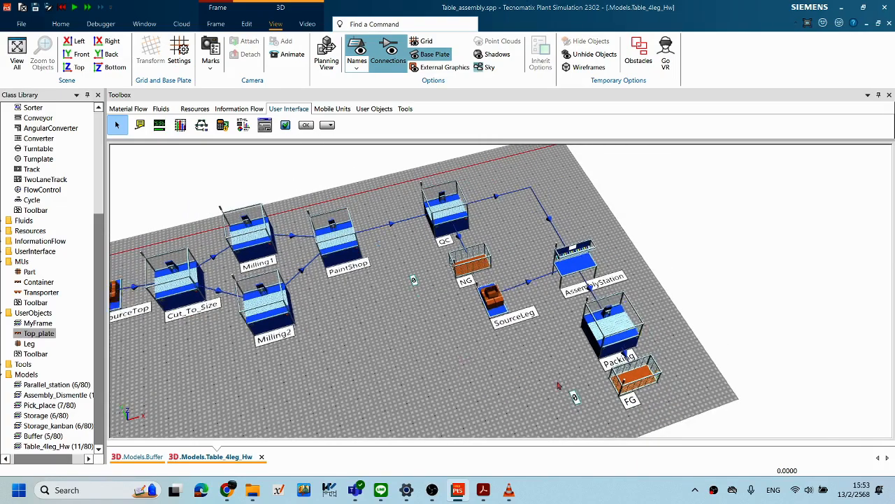
Step: Set the end of the simulation in the event controller to 3600 seconds and apply the setting
drag(466, 338, 595, 320)
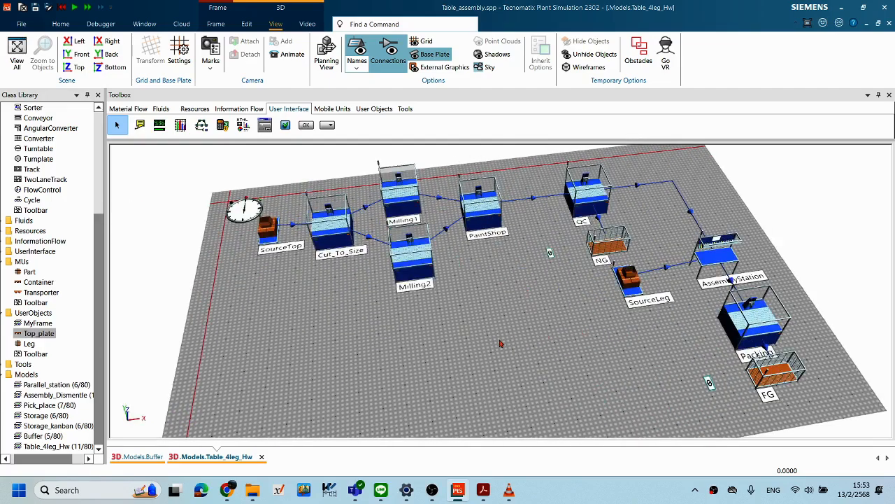
scroll(502, 344, up, 1)
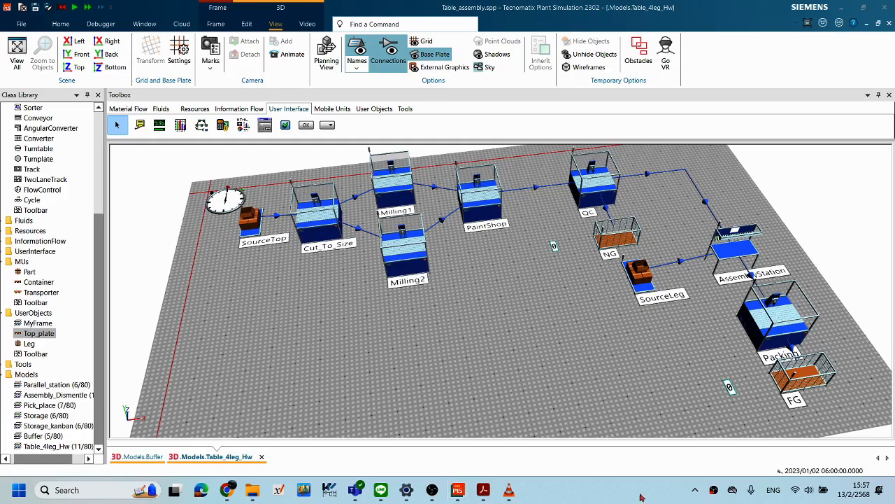
double_click(225, 201)
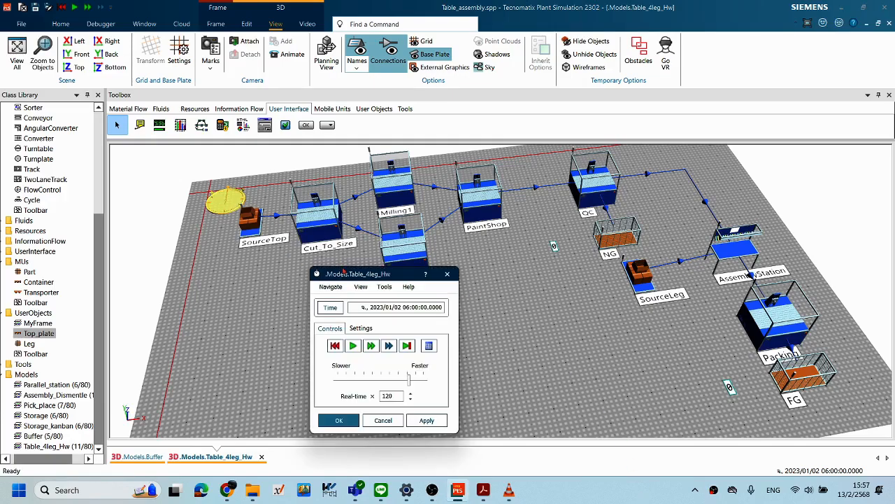
drag(364, 275, 218, 264)
click(218, 329)
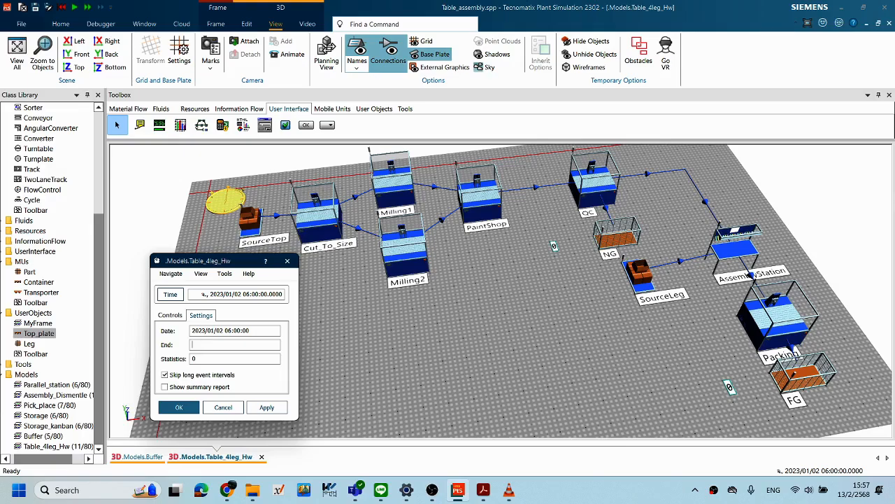
text(3600)
drag(231, 264, 228, 263)
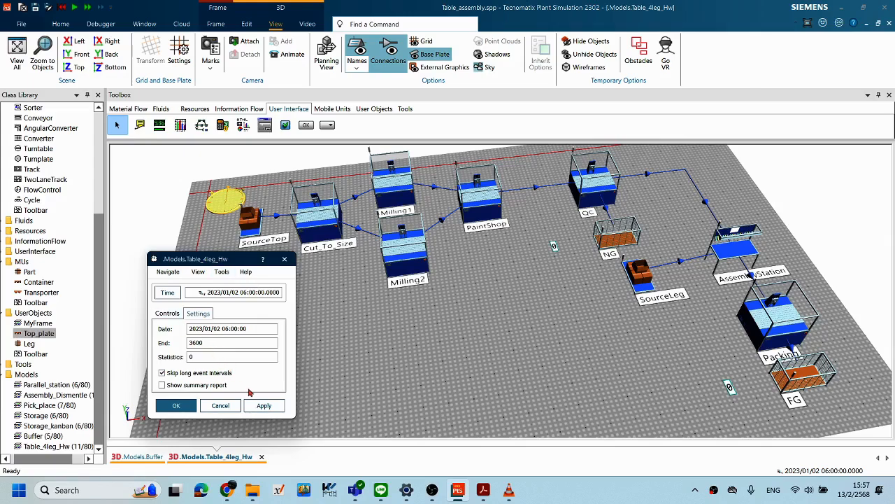
click(264, 405)
drag(203, 263, 187, 265)
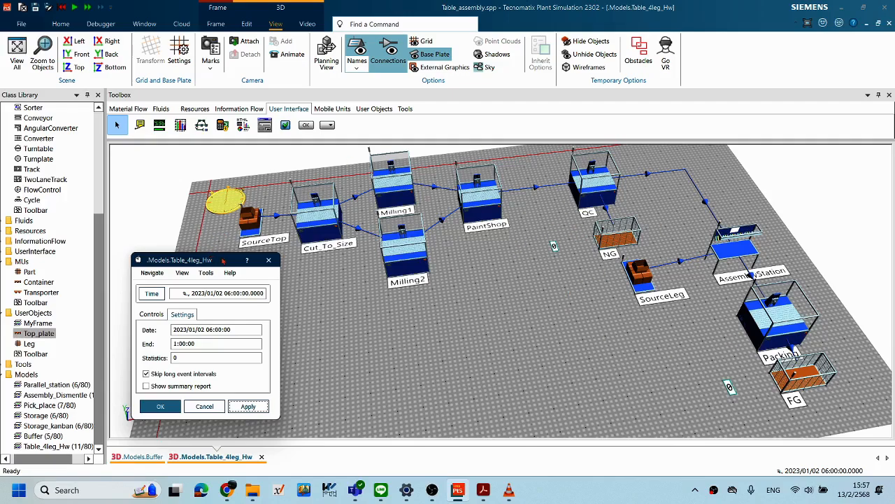
drag(233, 260, 332, 294)
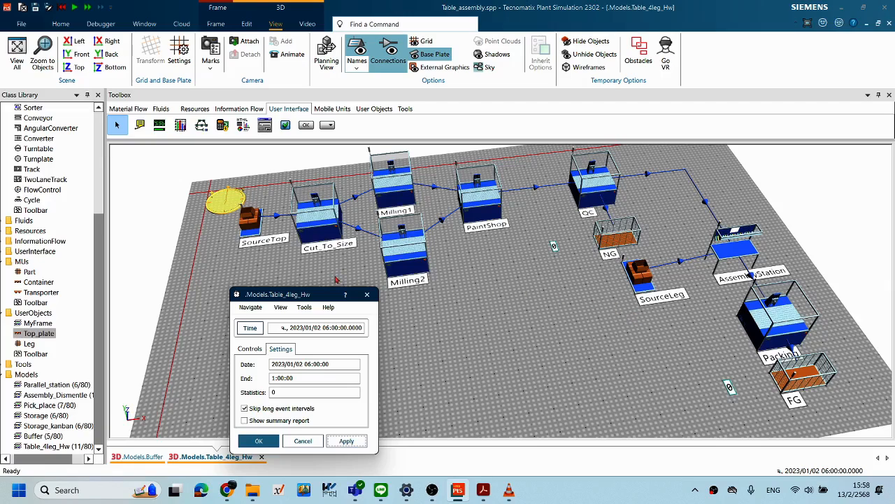
drag(322, 294, 294, 271)
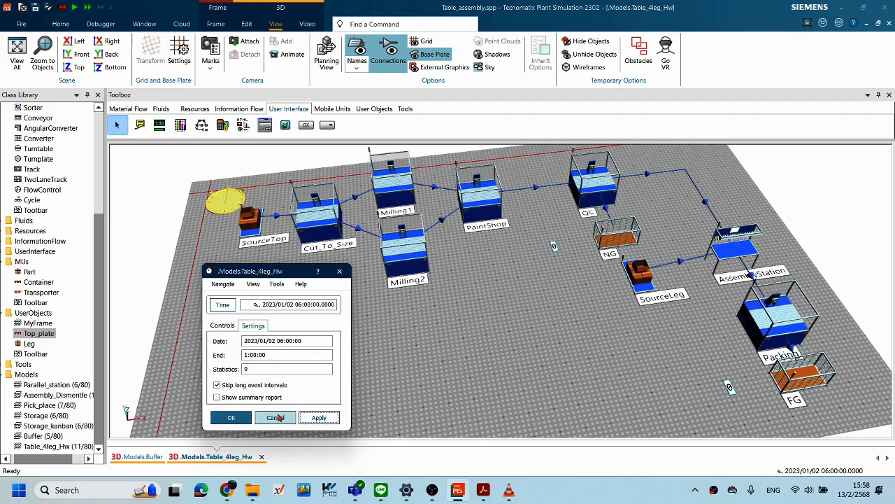
Step: Switch the event controller's time display from calendar date to relative simulation time and apply the settings
click(223, 308)
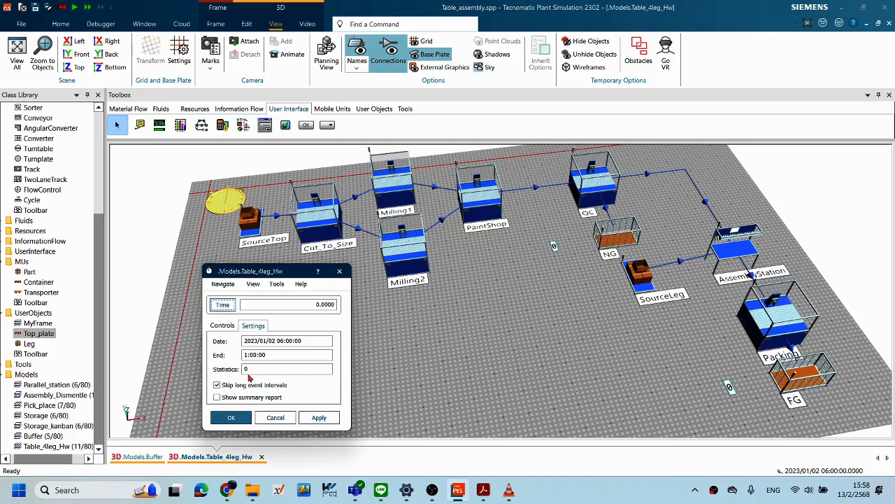
click(224, 327)
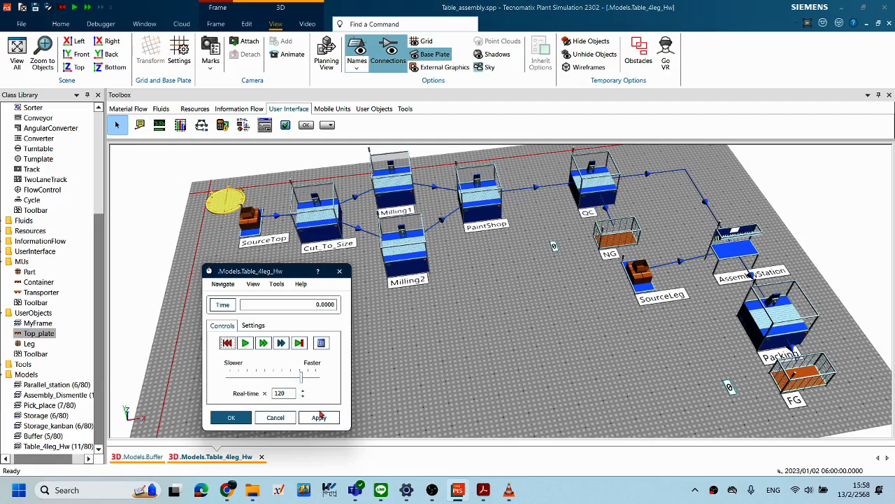
click(254, 325)
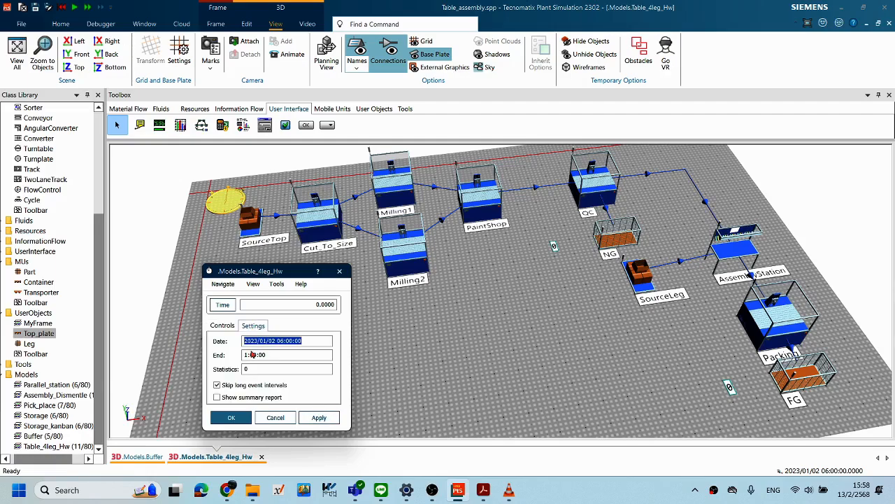
click(316, 416)
click(222, 325)
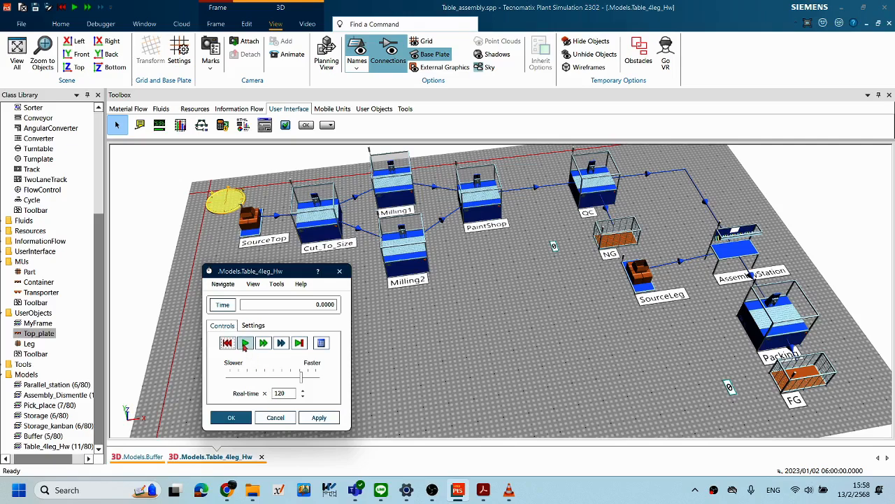
Step: Run the simulation from the start to its end time, raising the real-time factor to 10000
click(228, 344)
click(245, 343)
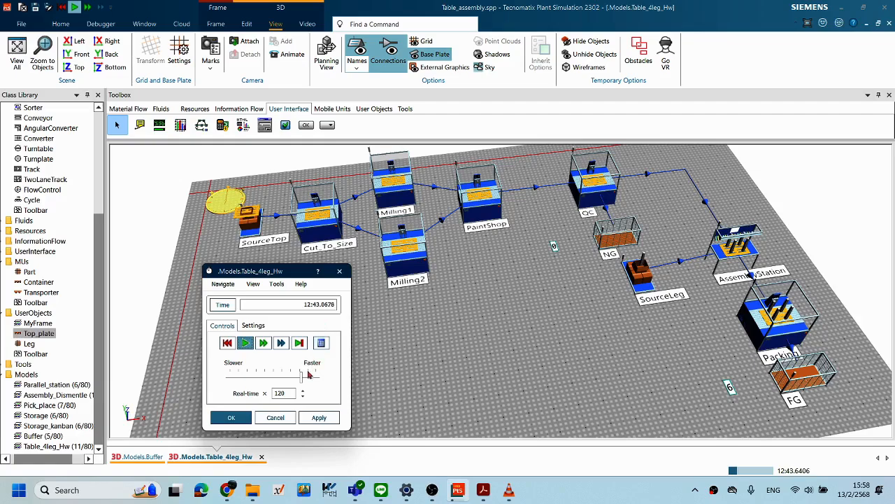
drag(310, 378, 316, 380)
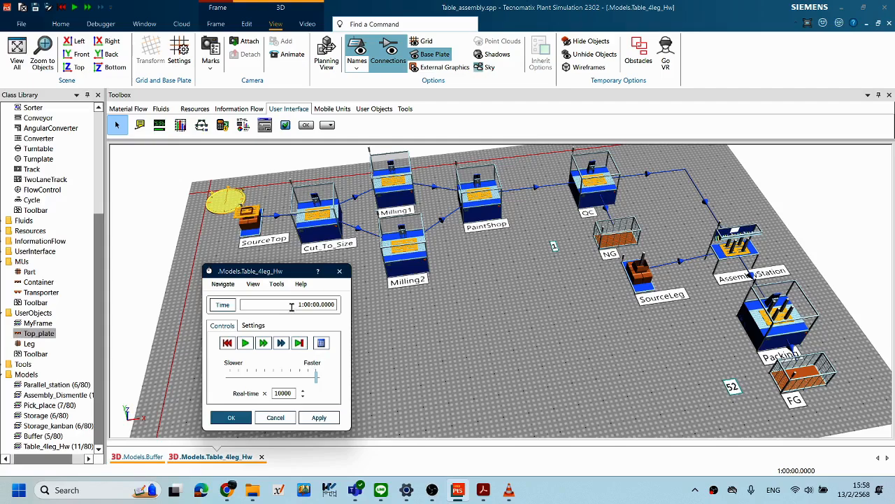
Step: Reset the simulation and close the event controller
drag(287, 271, 476, 297)
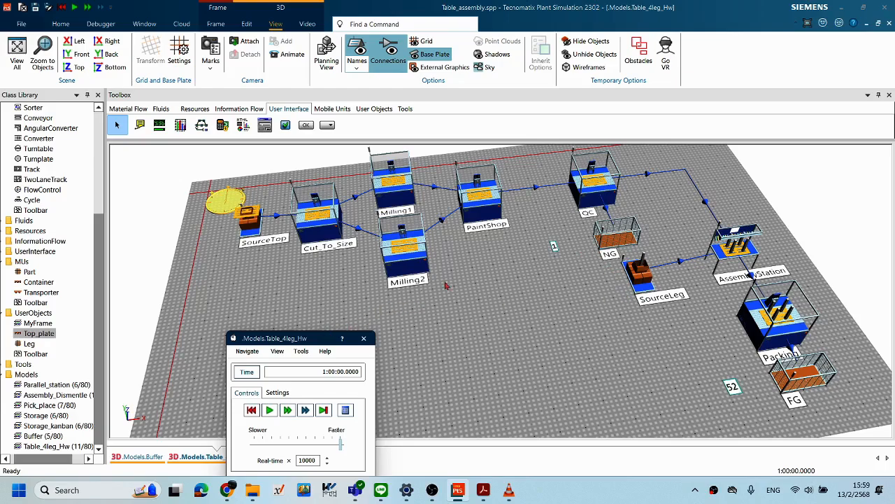
double_click(554, 246)
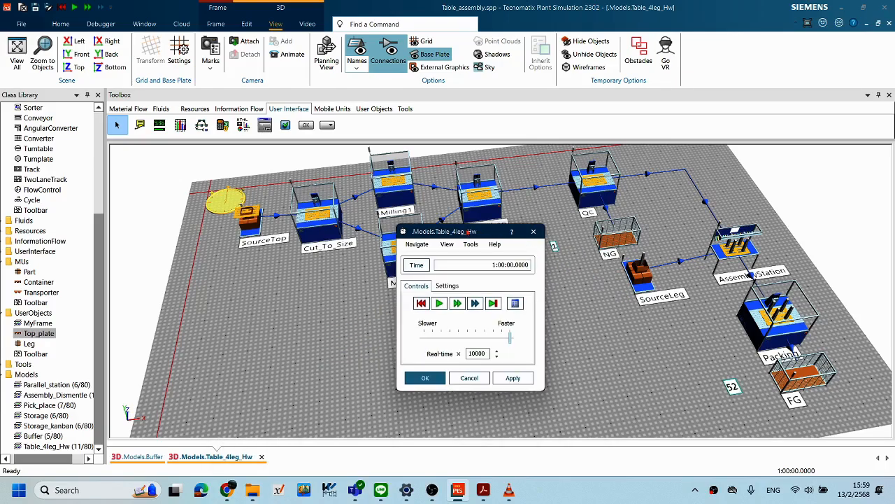
drag(468, 231, 419, 229)
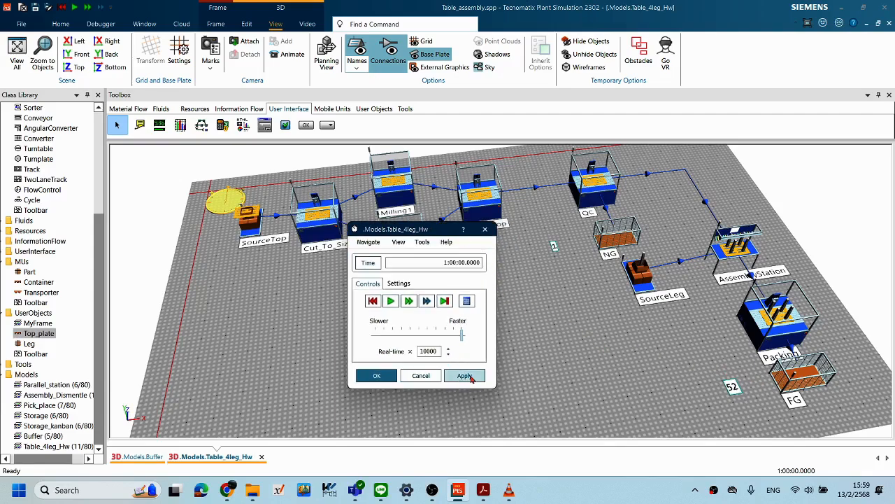
click(373, 301)
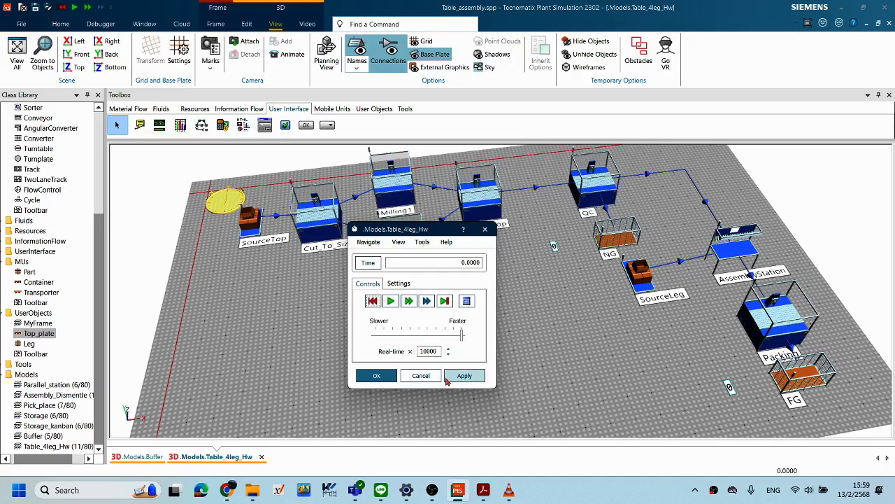
drag(407, 231, 390, 231)
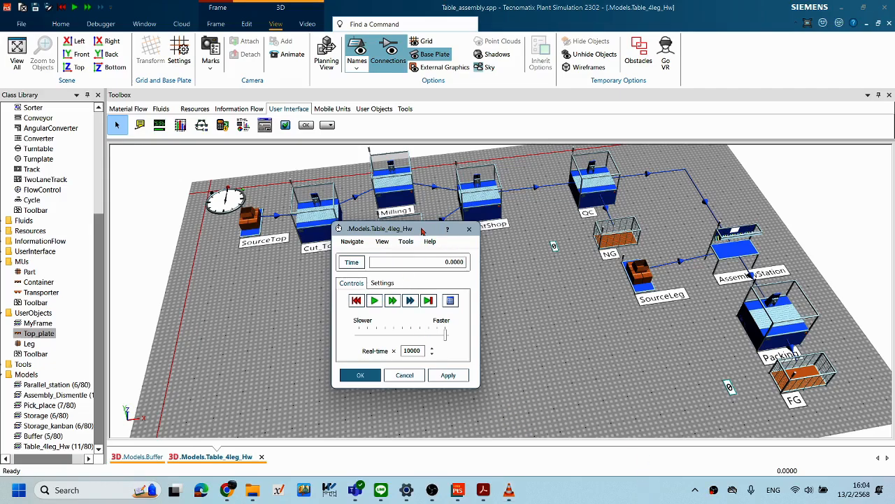
drag(392, 228, 234, 282)
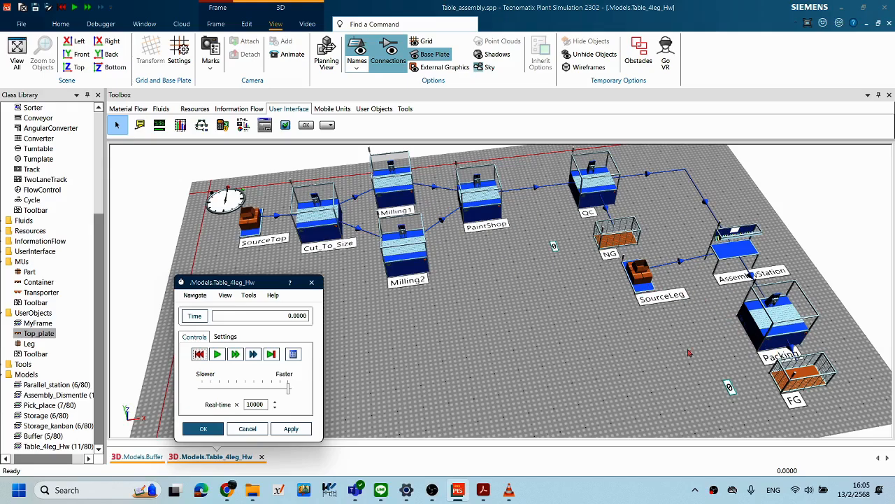
drag(559, 316, 449, 319)
click(264, 283)
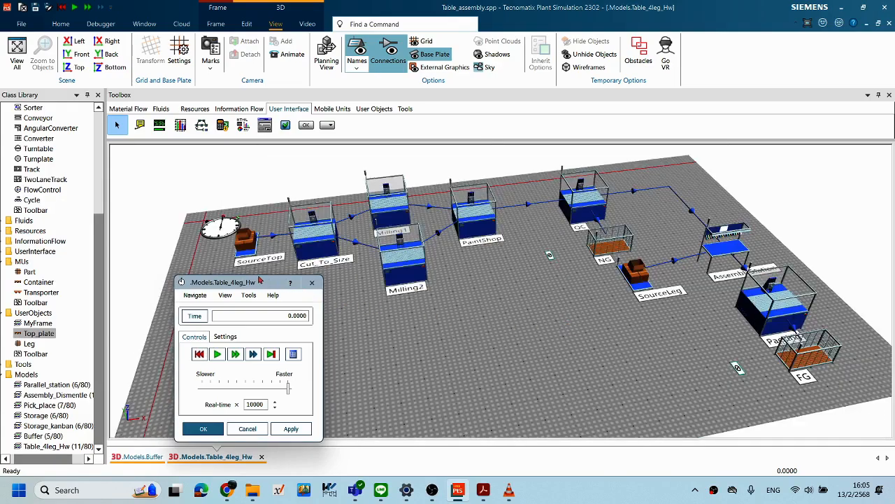
drag(260, 284, 594, 273)
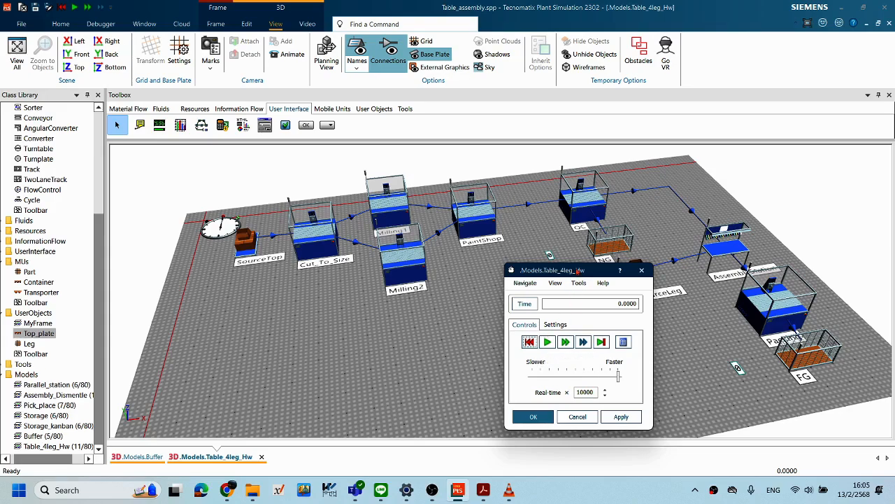
drag(538, 272, 542, 275)
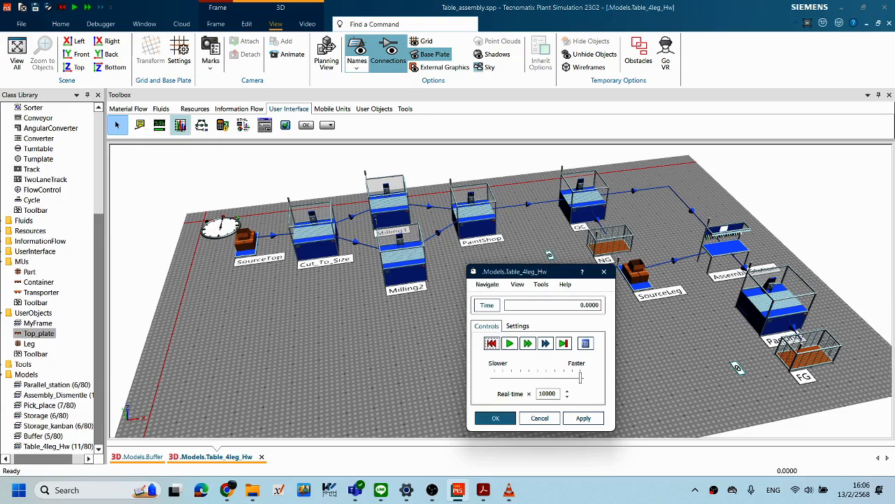
click(541, 418)
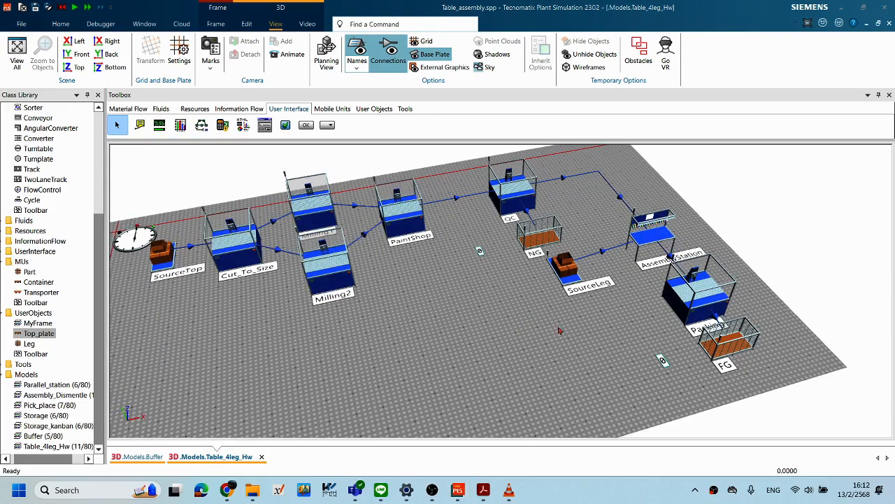
Step: Run the simulation to its end time and examine the NG and FG displays and the tables at AssemblyStation and Packing
right_click(521, 323)
click(547, 348)
right_click(399, 283)
click(407, 269)
right_click(434, 319)
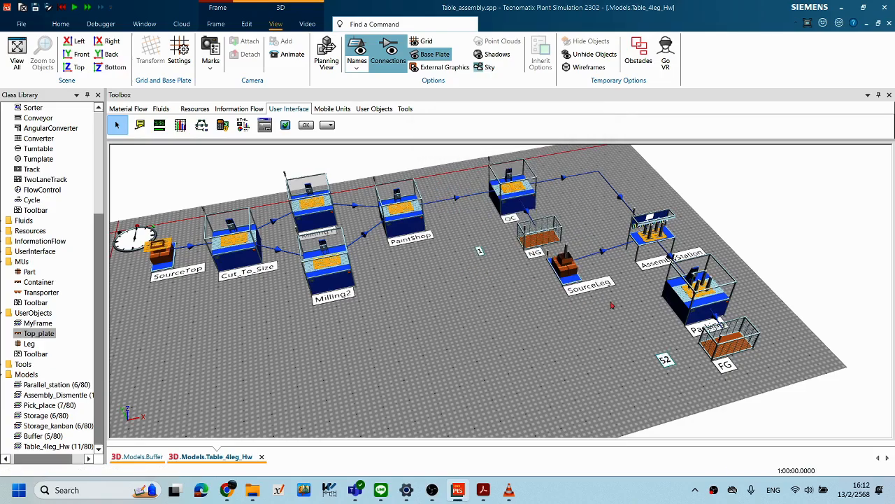
scroll(733, 310, up, 4)
drag(652, 311, 640, 312)
drag(540, 285, 485, 275)
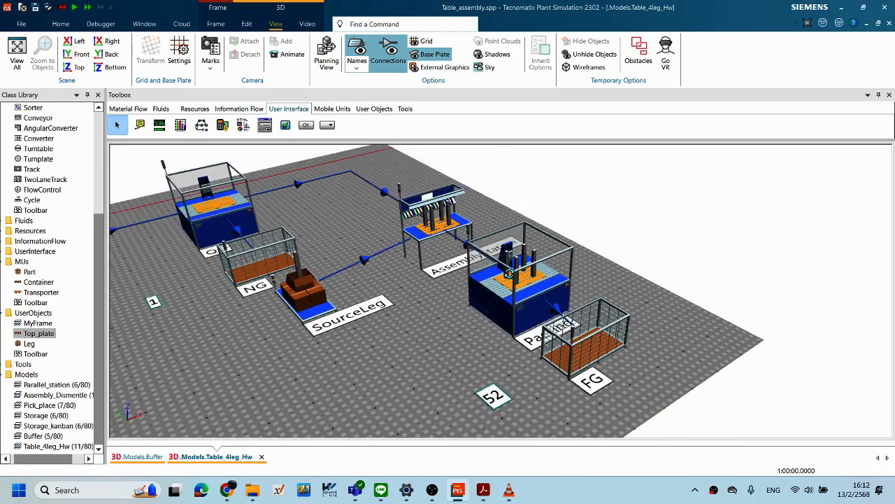
drag(507, 272, 525, 288)
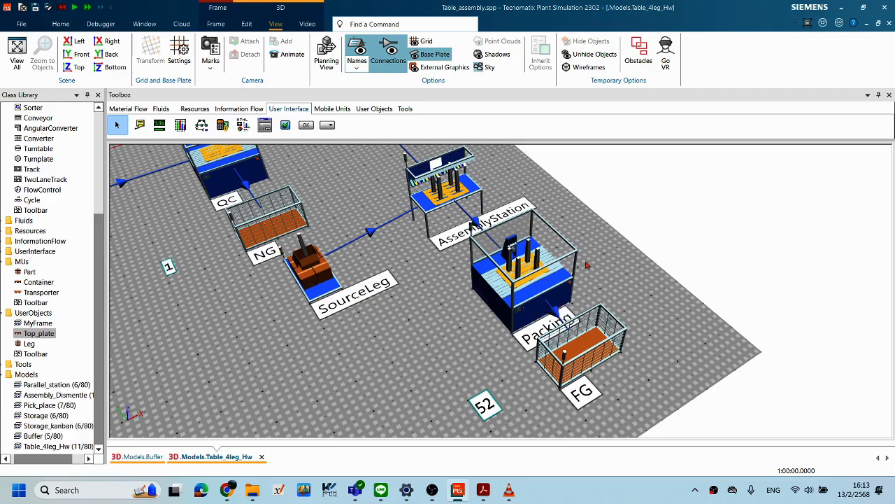
Step: Open the settings of the Packing station and look over its exit and times settings
drag(583, 273, 471, 294)
click(502, 315)
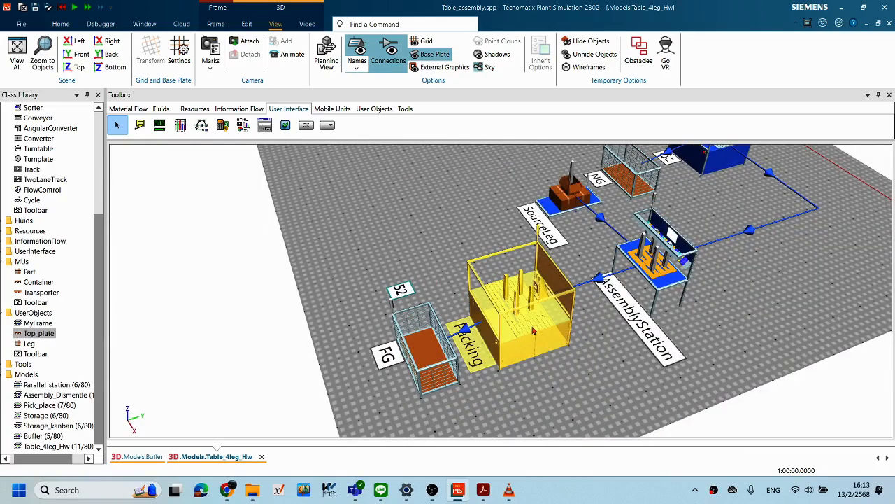
double_click(533, 331)
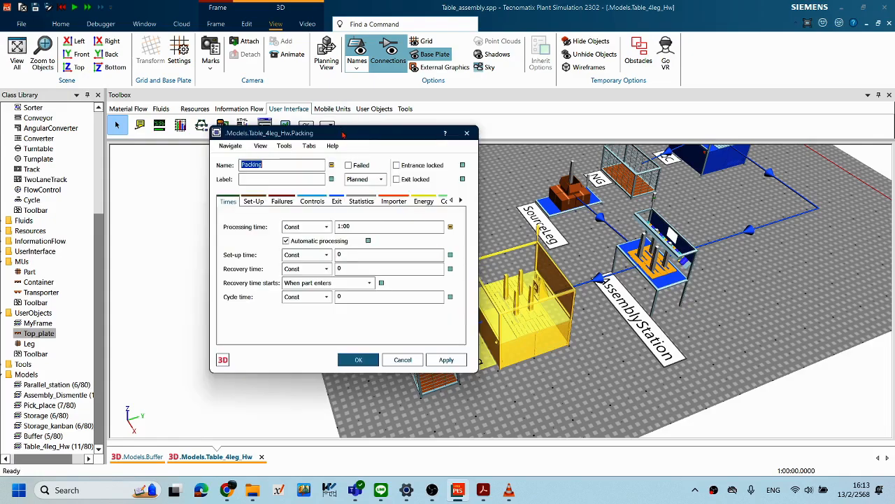
drag(343, 133, 263, 96)
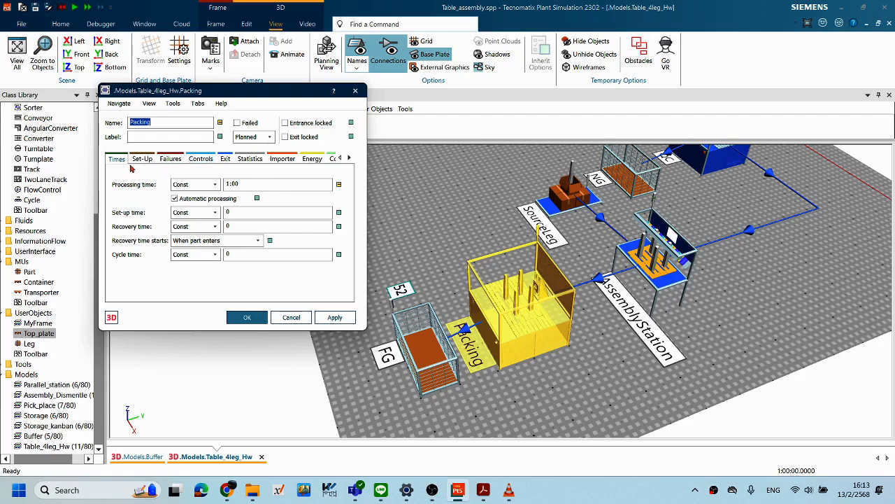
drag(202, 91, 187, 91)
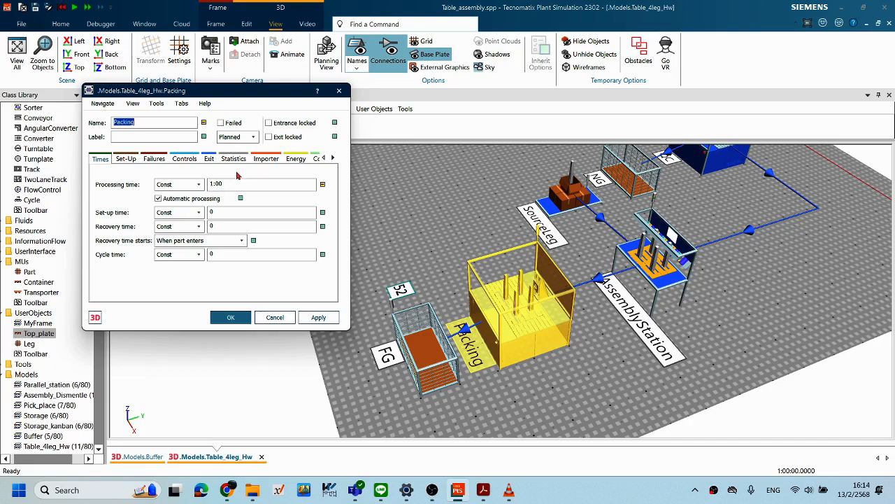
click(207, 157)
click(100, 158)
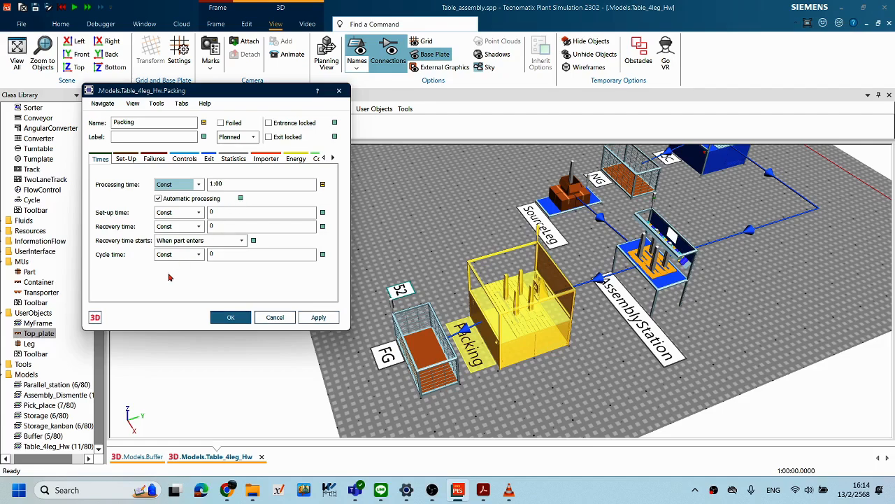
Step: Open the 3D properties of the Packing station and look over its transformation and MU animation settings
click(95, 319)
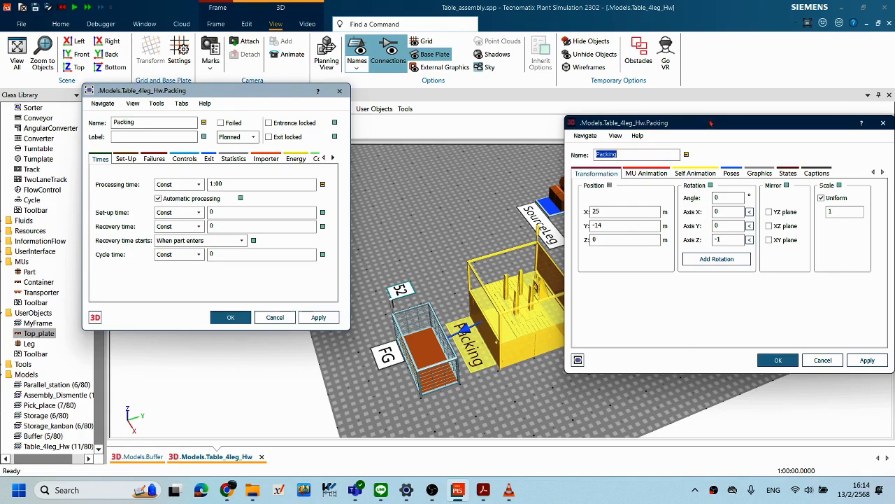
drag(710, 123, 285, 55)
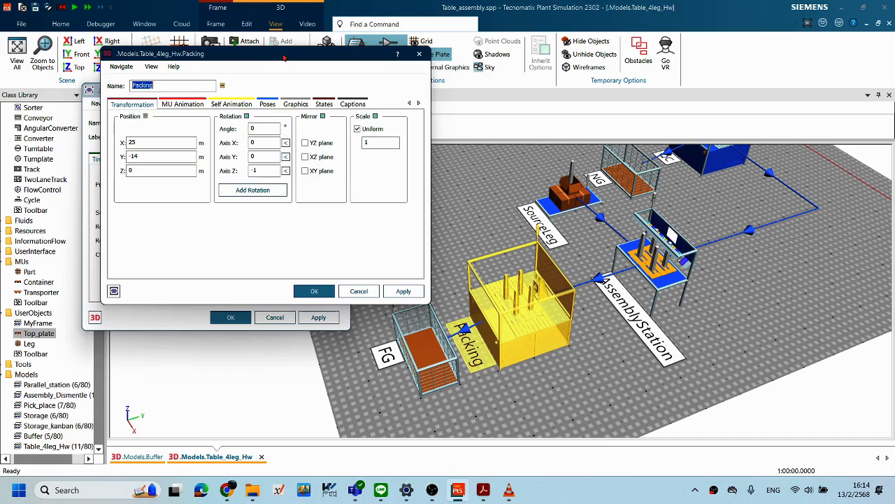
drag(291, 58, 299, 56)
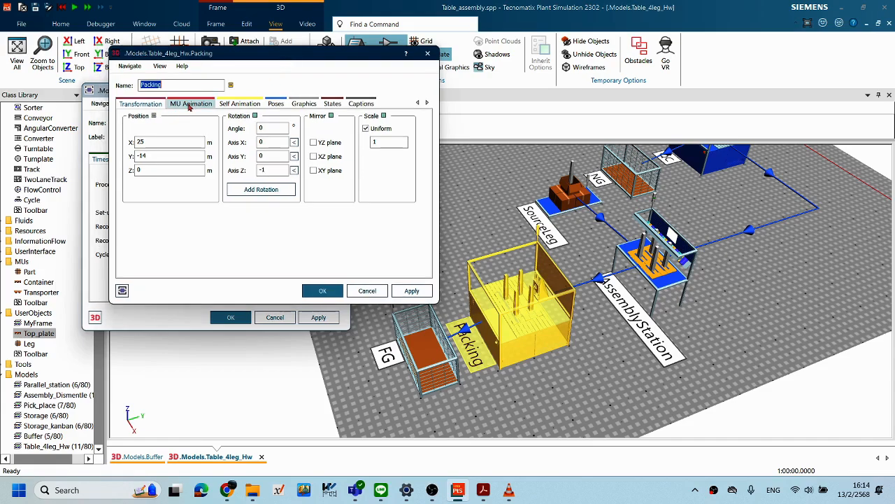
click(192, 105)
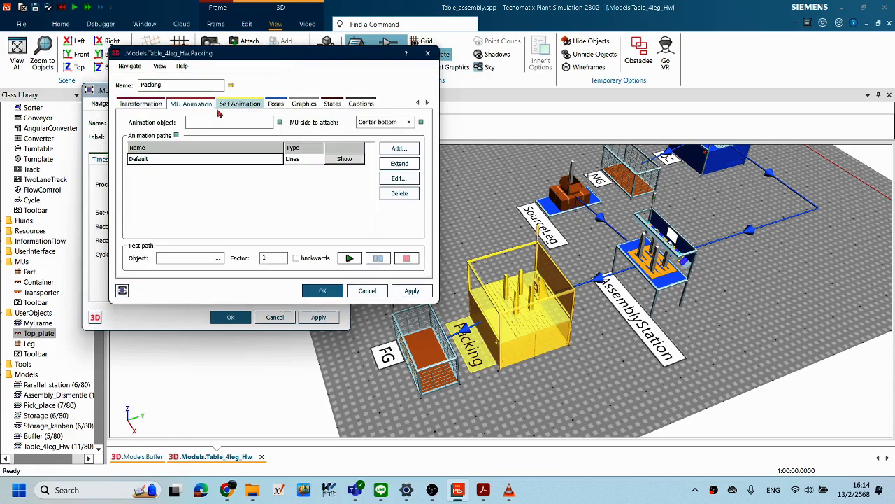
click(143, 103)
click(191, 103)
click(214, 122)
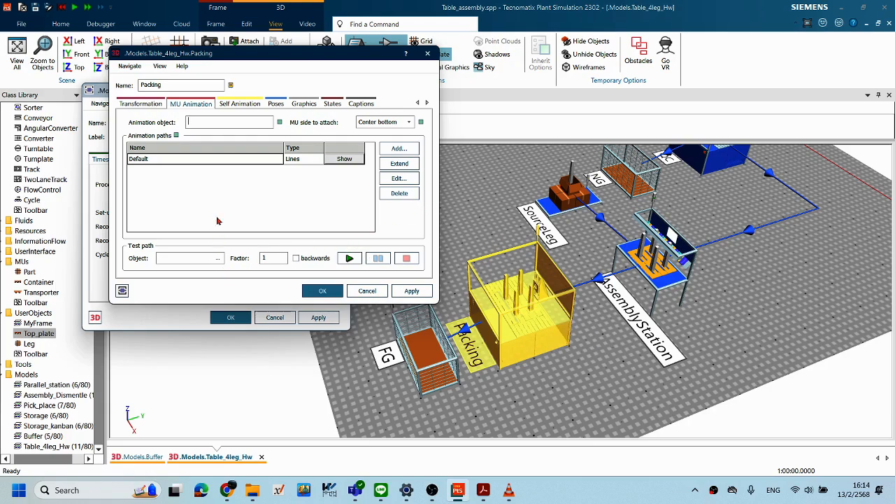
drag(405, 60, 570, 65)
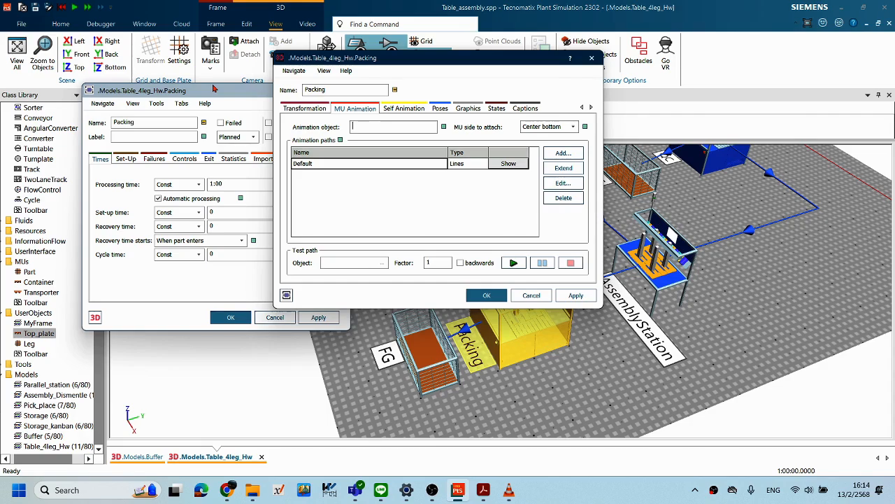
drag(411, 61, 215, 89)
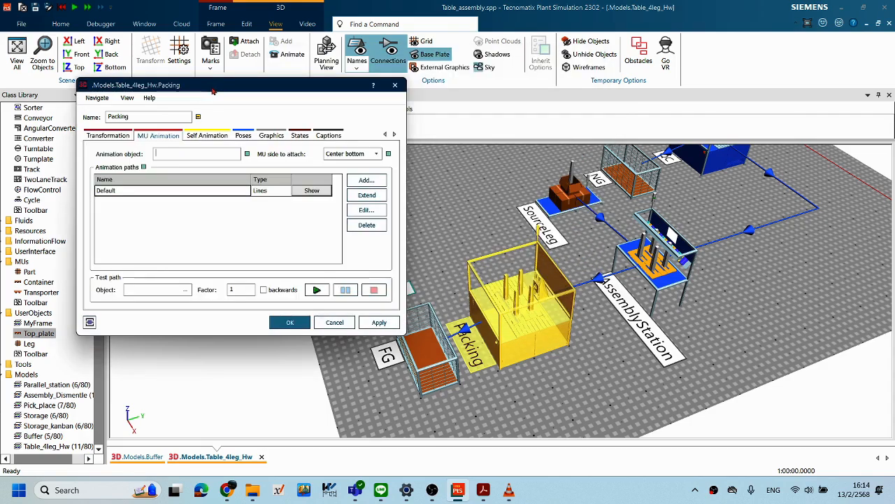
drag(282, 84, 281, 79)
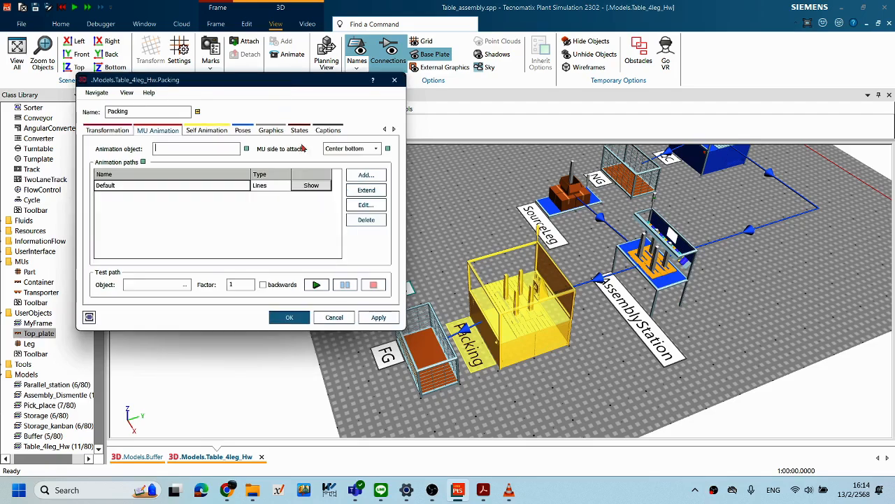
Step: Show the Default MU animation path of Packing and examine its anchor point on the station in the 3D model
click(312, 186)
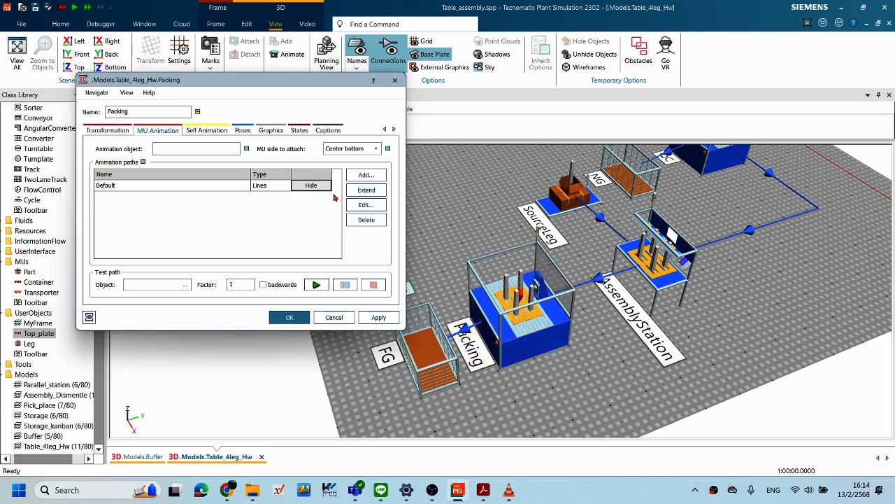
drag(610, 336, 599, 342)
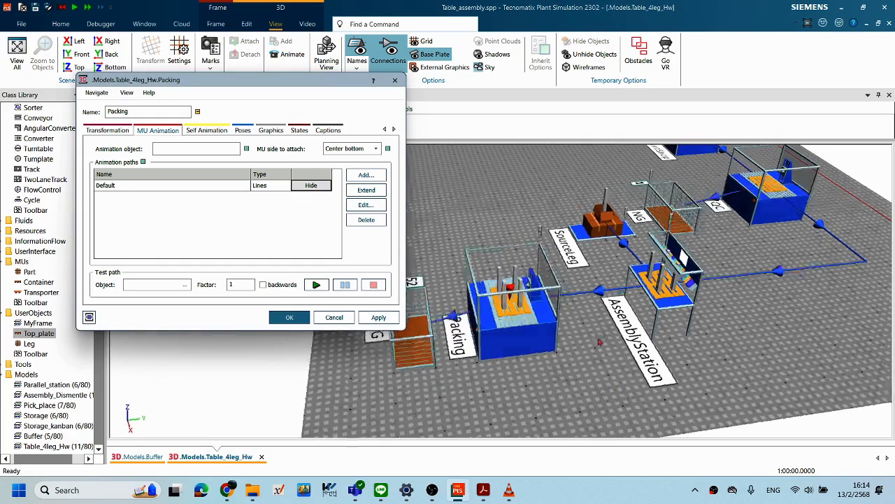
scroll(599, 341, up, 4)
scroll(568, 345, down, 2)
drag(449, 309, 521, 318)
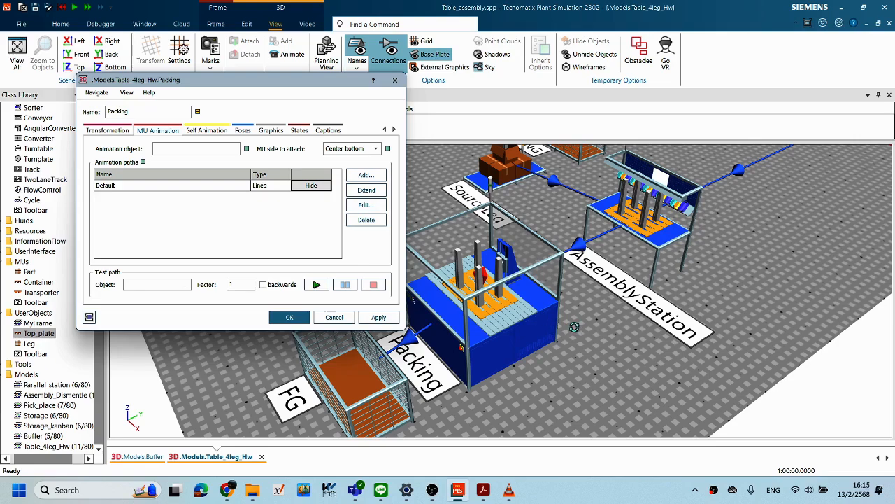
scroll(576, 329, up, 1)
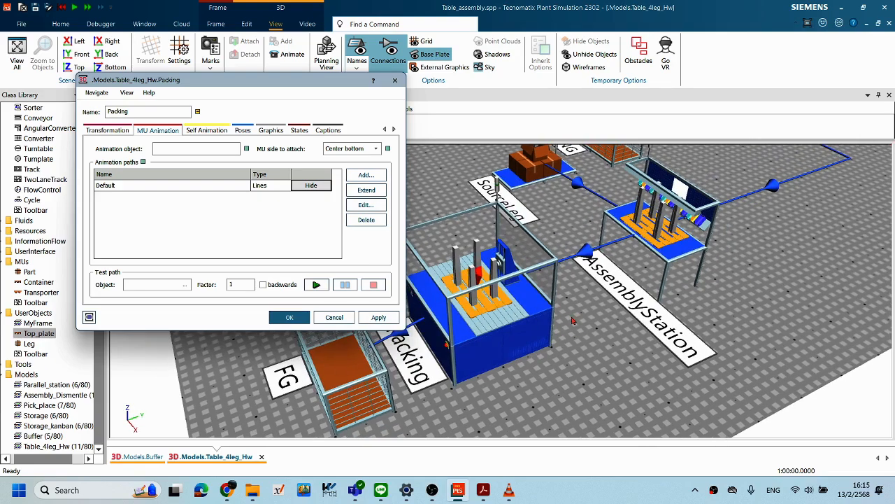
scroll(568, 321, up, 1)
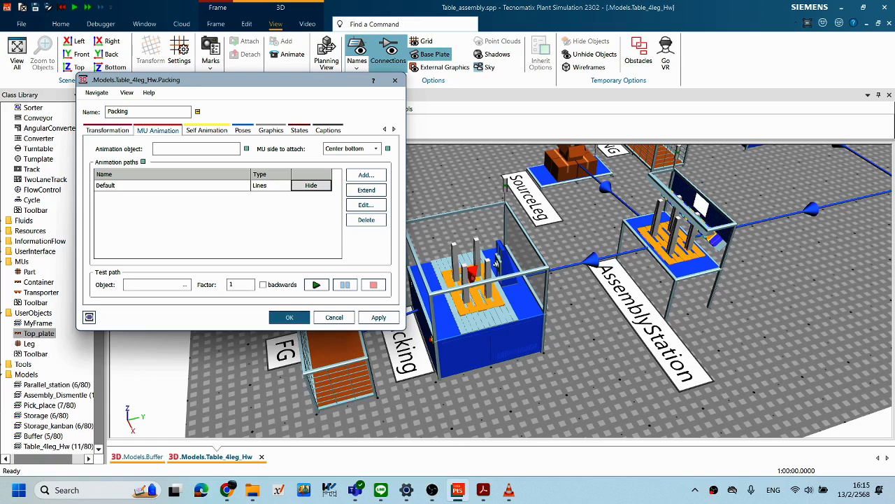
mouse_move(467, 277)
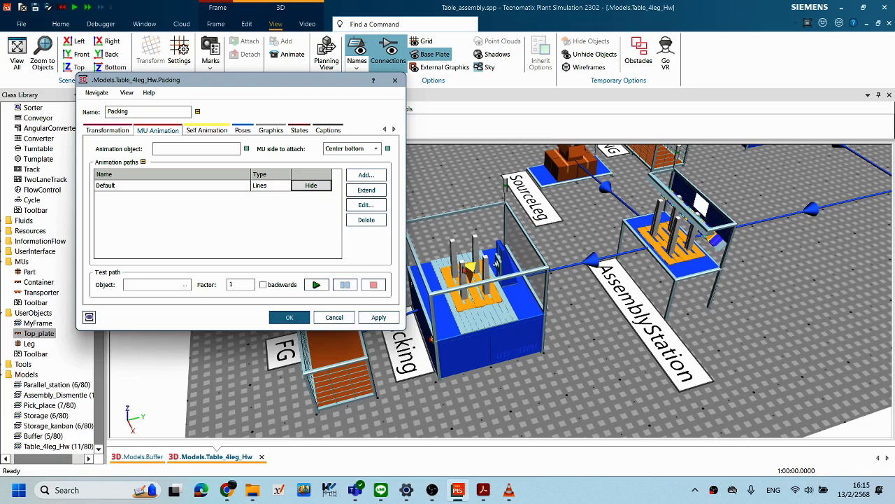
scroll(529, 360, down, 1)
scroll(529, 362, down, 1)
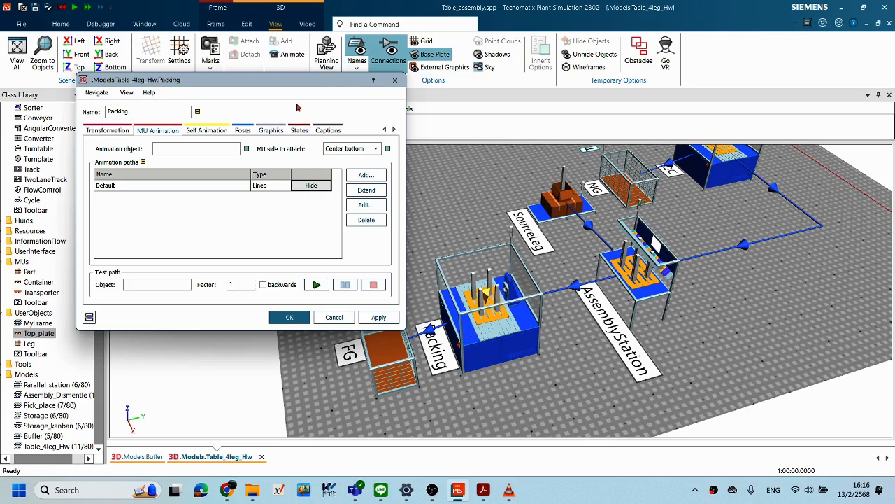
Step: Edit the anchor point of Packing's Default animation path, setting its rotation axis to X 1 and Z 0
drag(293, 80, 327, 115)
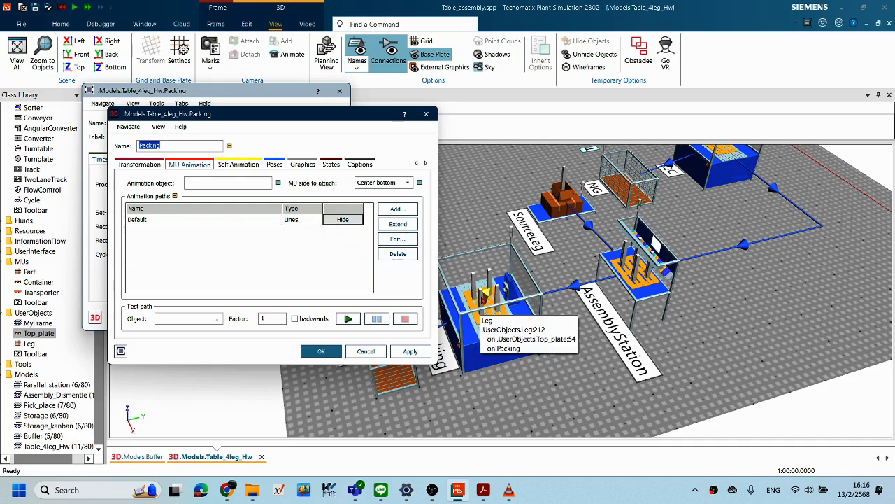
click(406, 240)
drag(320, 132, 270, 132)
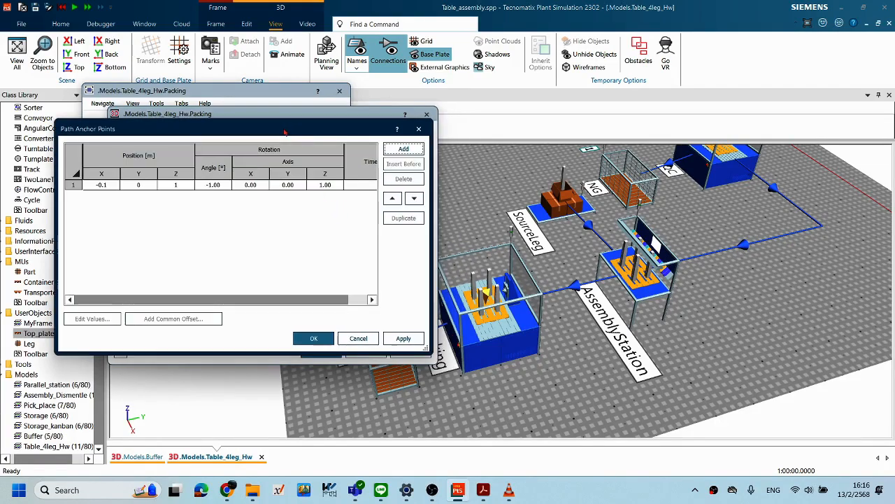
click(222, 186)
double_click(224, 186)
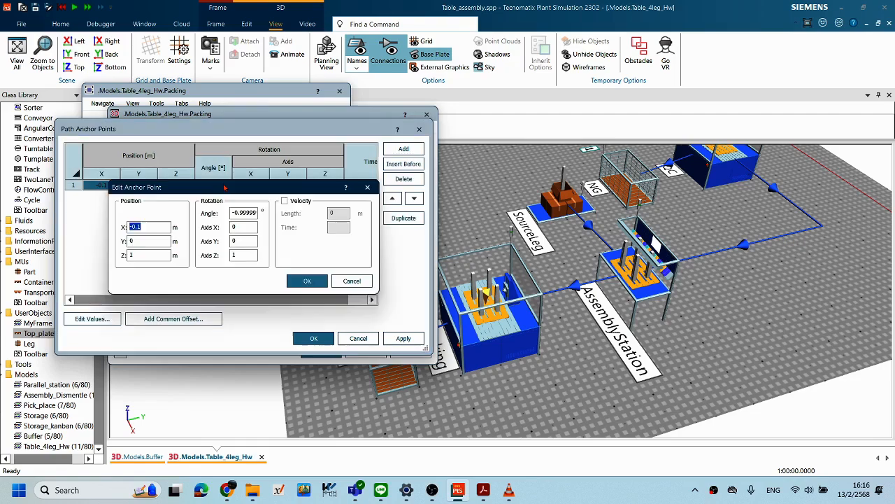
mouse_move(247, 188)
mouse_down()
mouse_move(248, 231)
mouse_move(230, 188)
mouse_move(239, 174)
mouse_up()
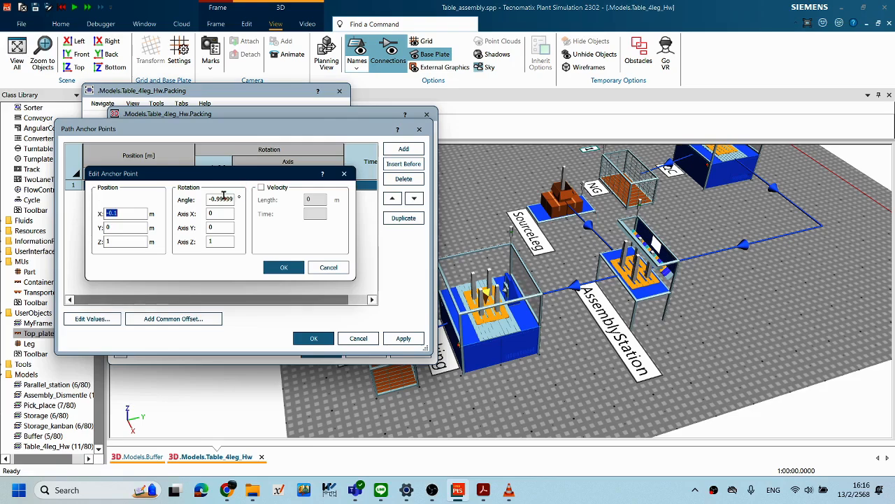
click(232, 199)
key(Tab)
key(Tab)
key(Tab)
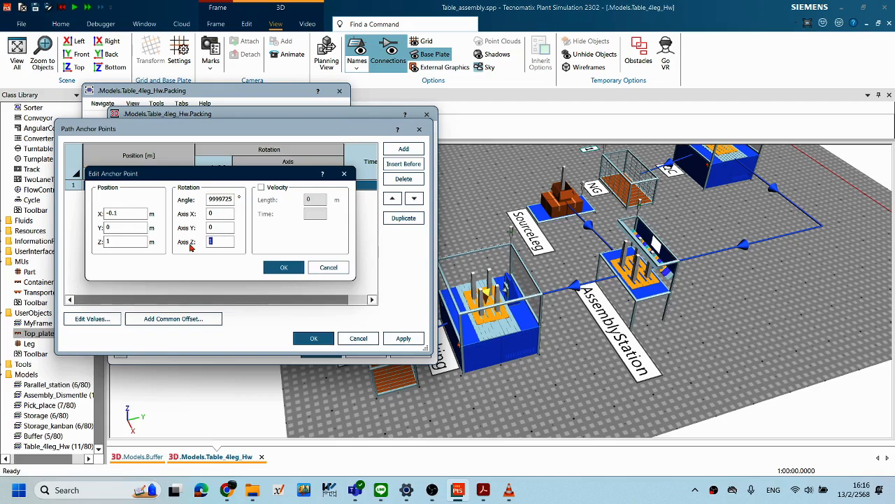
text(0)
drag(231, 214, 196, 216)
text(1)
Step: Set the anchor point's rotation angle to 180° and apply the path change
double_click(221, 199)
text(180)
drag(139, 240, 100, 241)
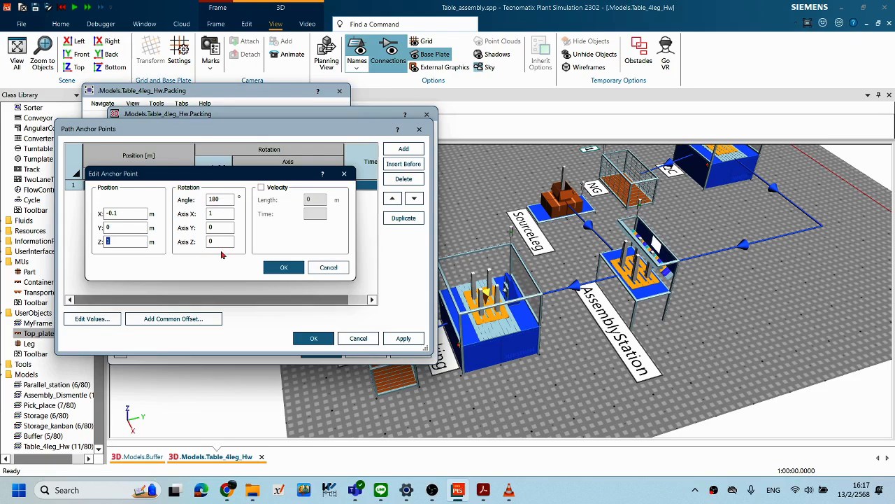
click(284, 269)
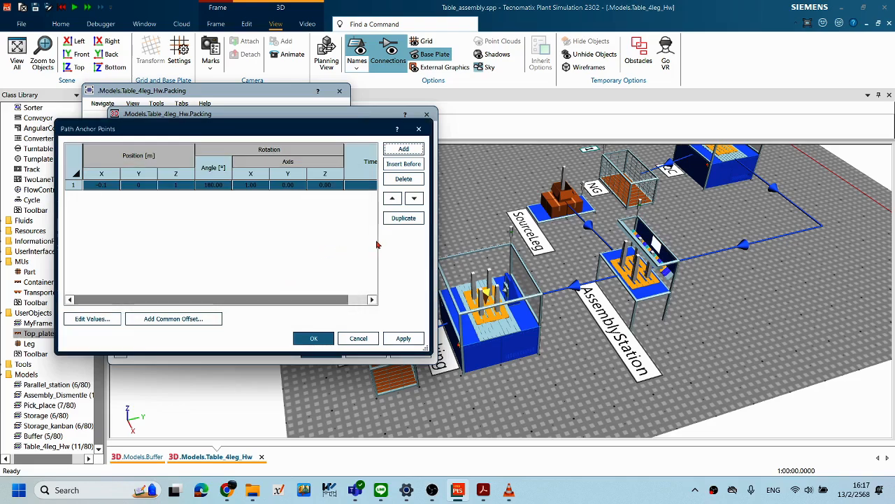
click(403, 338)
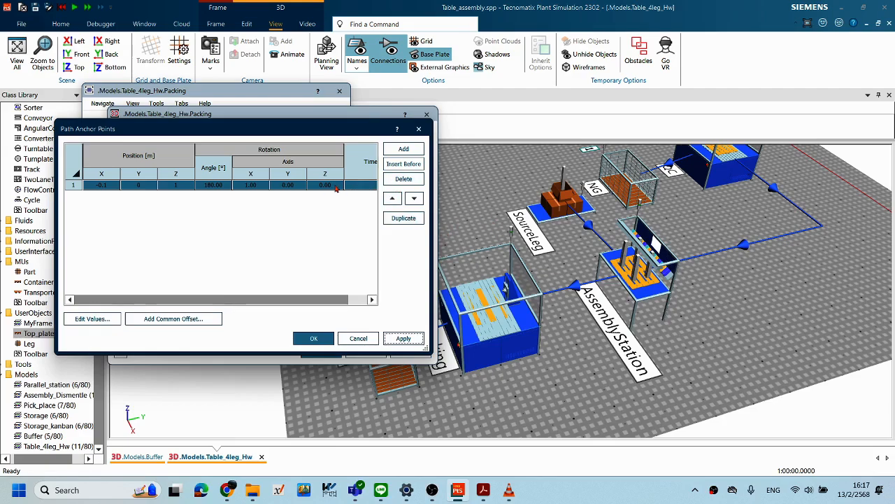
Step: Raise the anchor point's Z position to 1.8 m and apply the path change
double_click(209, 185)
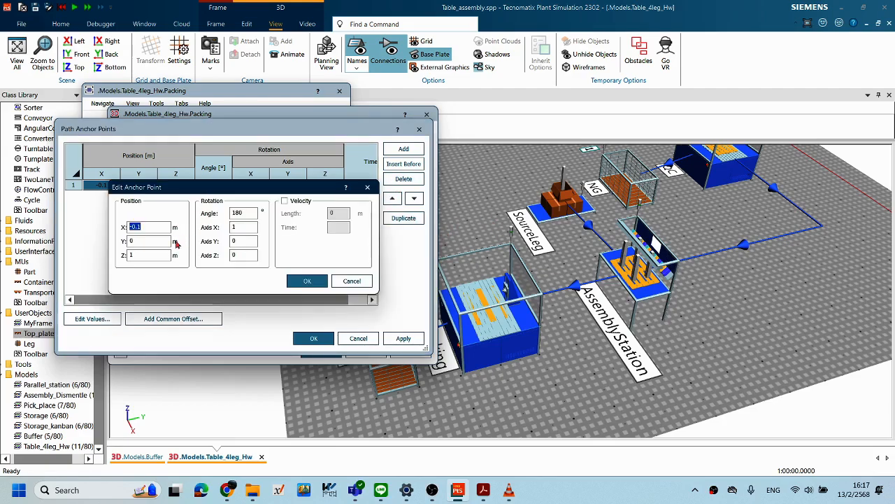
double_click(154, 255)
text(2)
drag(128, 255, 177, 261)
text(1.8)
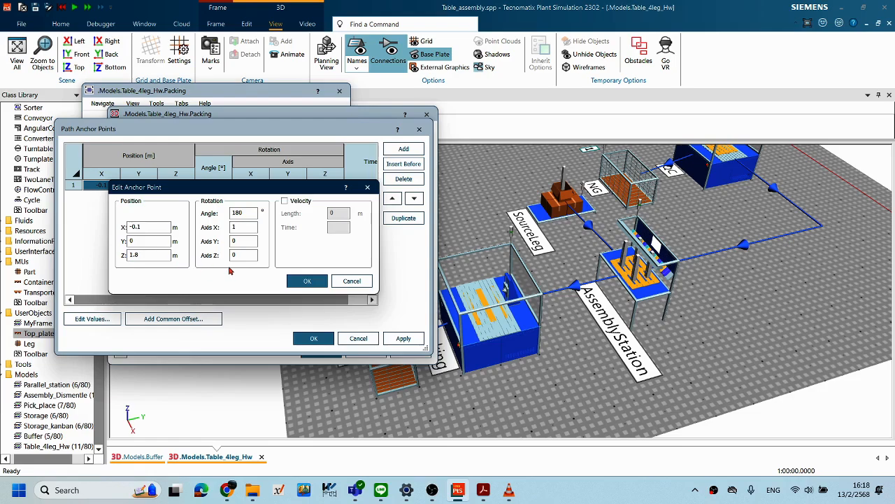
click(319, 282)
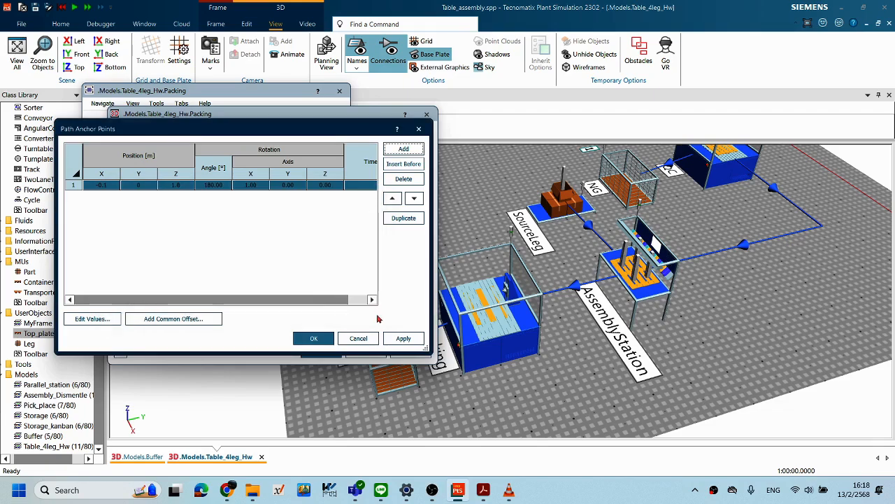
click(404, 339)
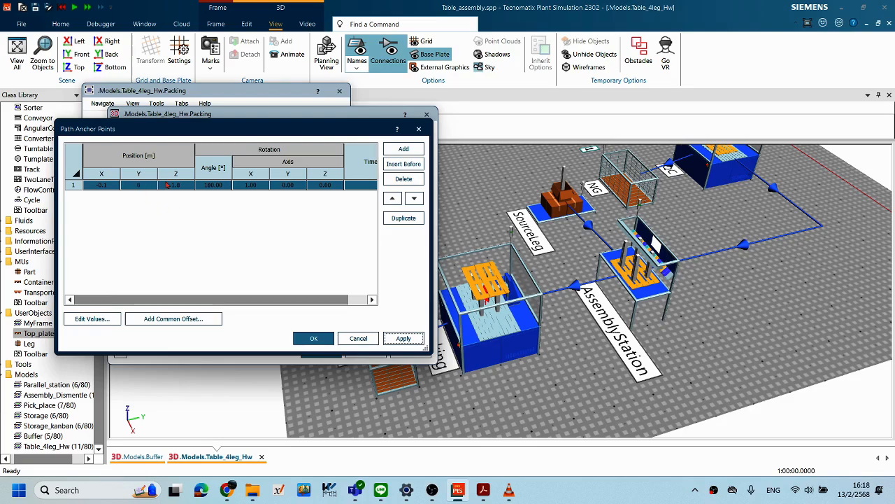
Step: Set the anchor point's X position to 0 m, apply it and confirm all open Packing settings
double_click(164, 186)
drag(159, 225, 117, 227)
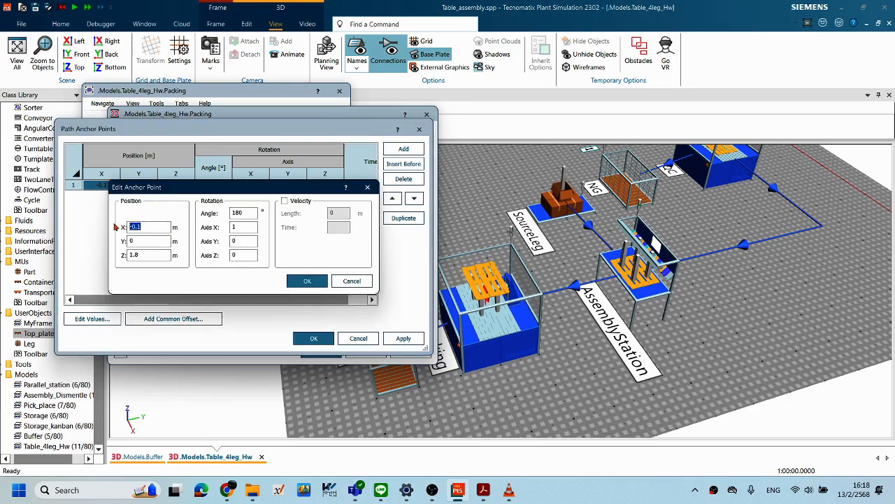
text(0)
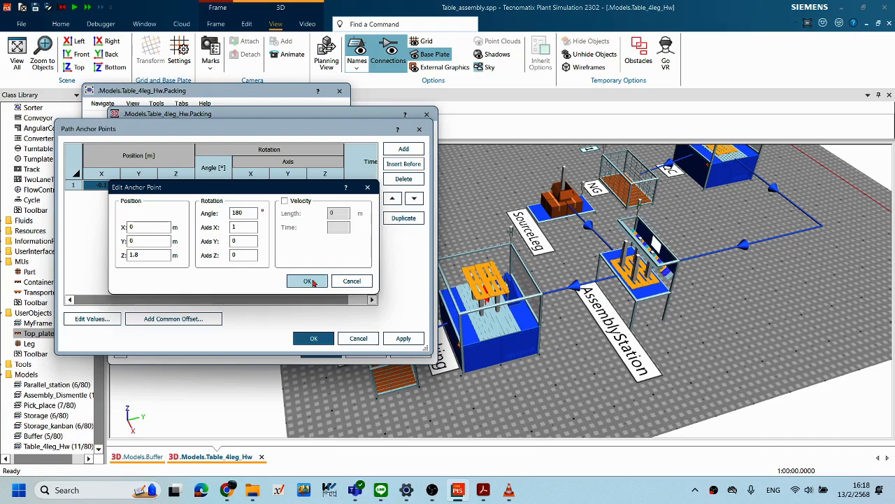
click(307, 280)
click(403, 337)
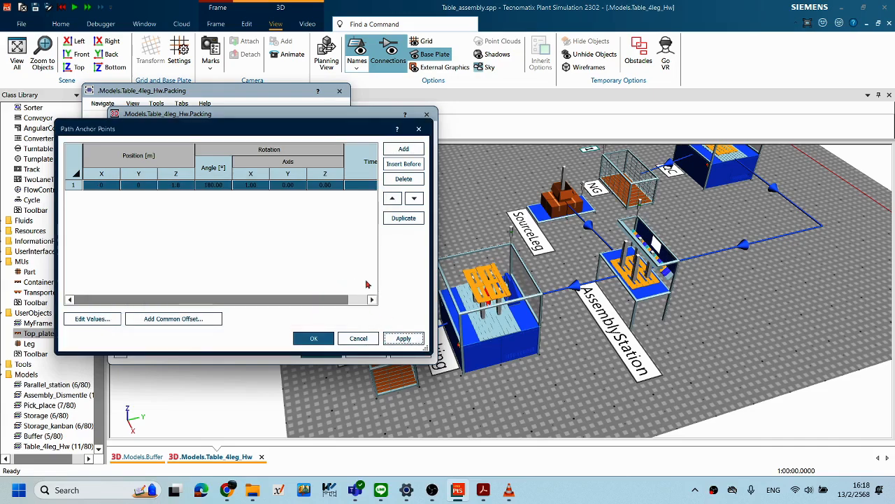
click(314, 339)
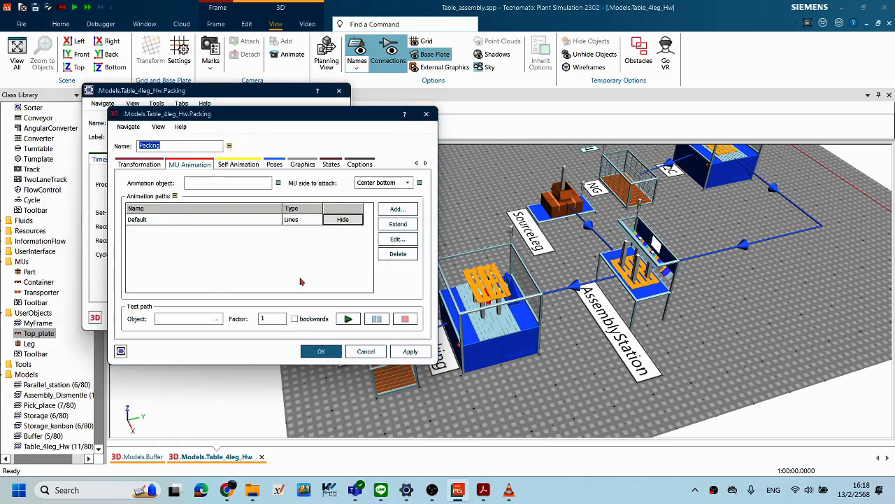
click(324, 349)
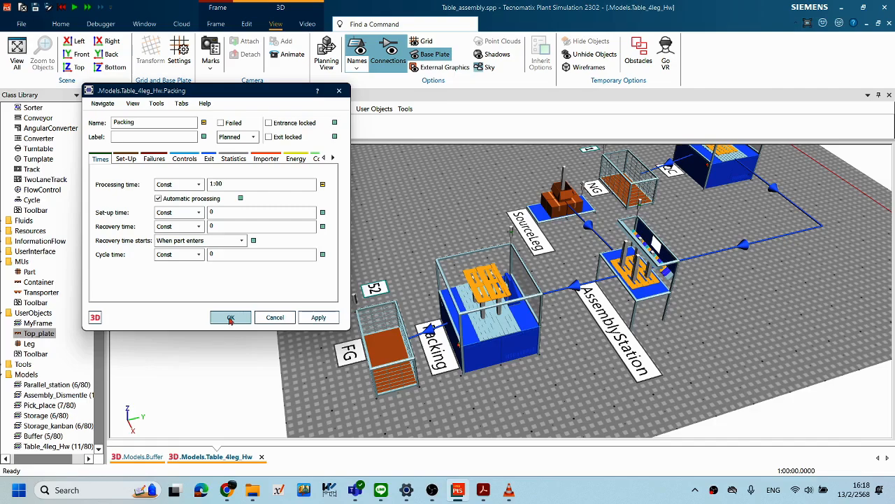
click(230, 318)
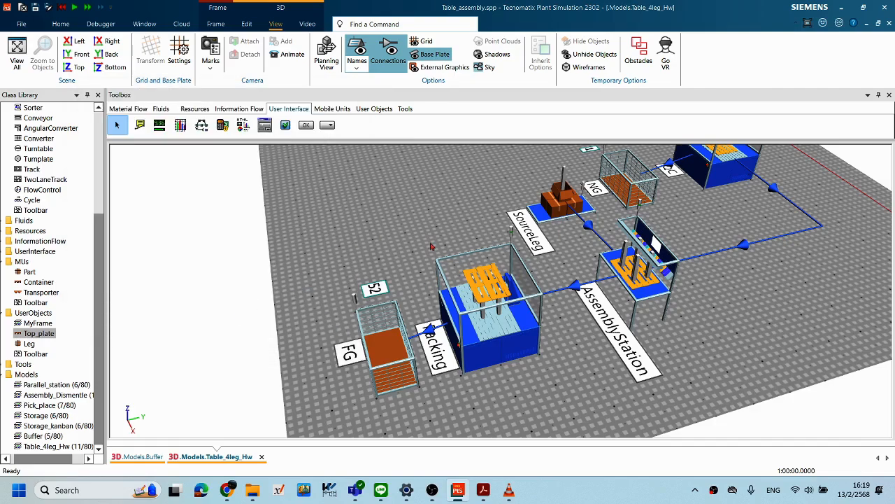
Step: Reset the Table_4leg_Hw simulation to its starting state
scroll(432, 244, down, 2)
drag(472, 328, 370, 272)
drag(564, 331, 568, 330)
right_click(363, 289)
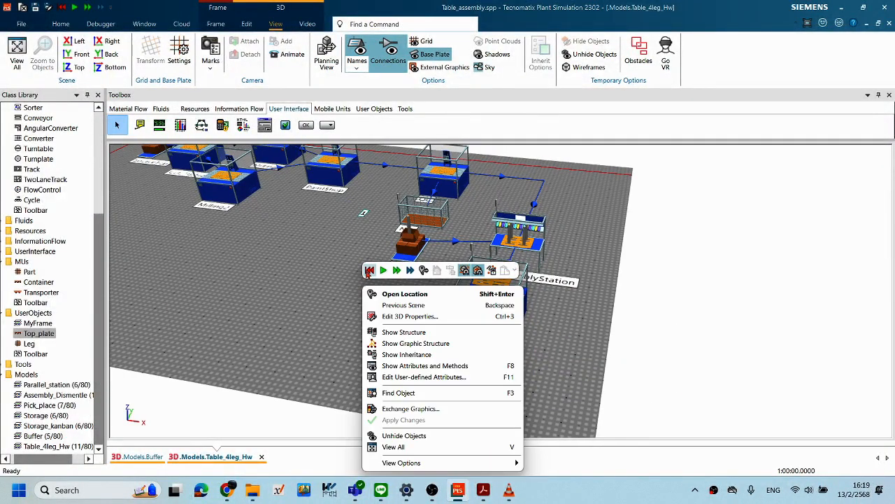
click(370, 270)
drag(439, 294, 665, 316)
drag(449, 281, 501, 287)
right_click(473, 274)
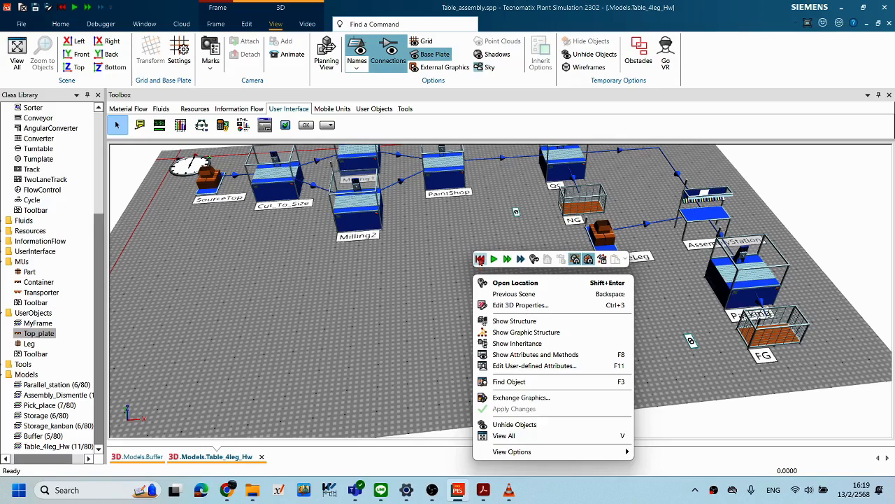
key(Escape)
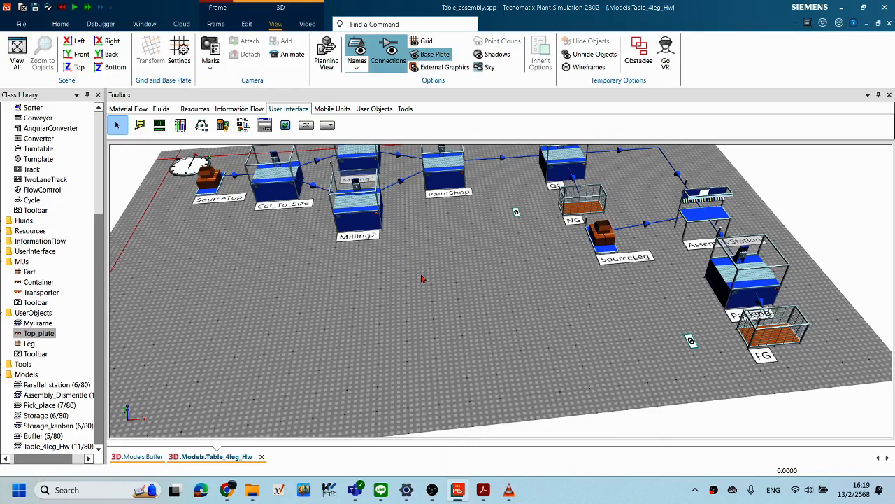
Step: Run the assembly line simulation once to check the table flip at Packing, and reset it
scroll(423, 279, down, 2)
right_click(450, 282)
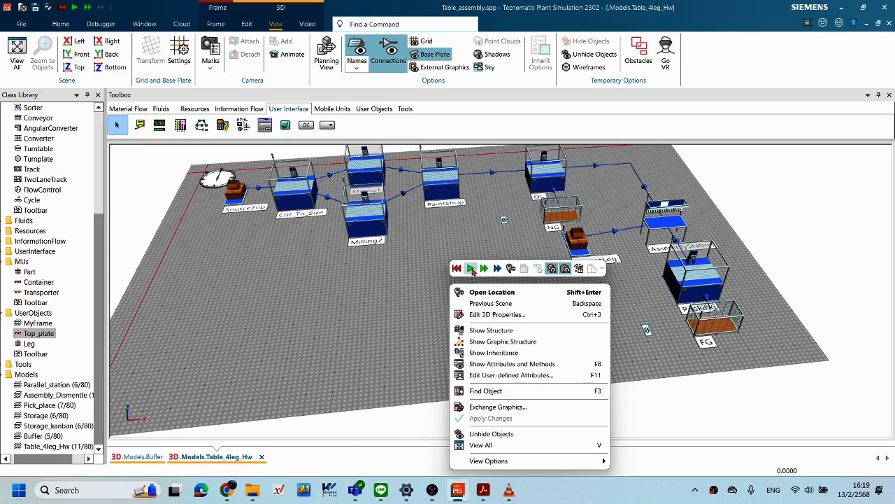
click(470, 269)
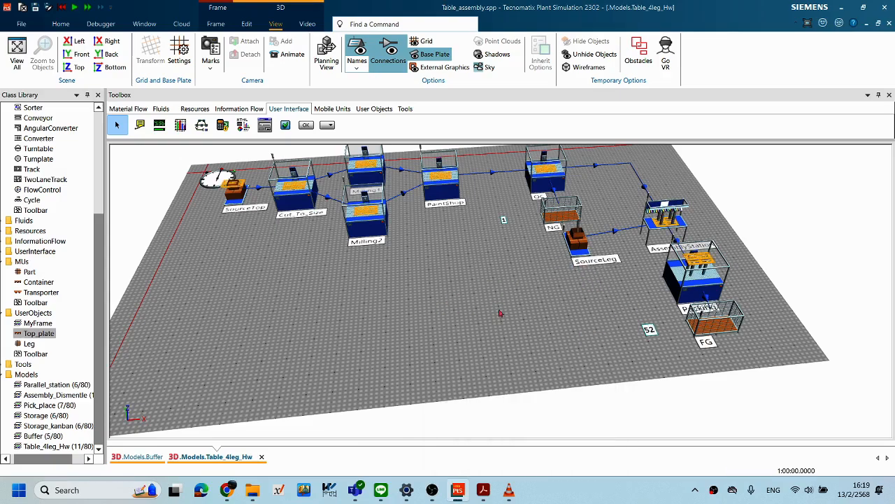
right_click(435, 256)
click(445, 242)
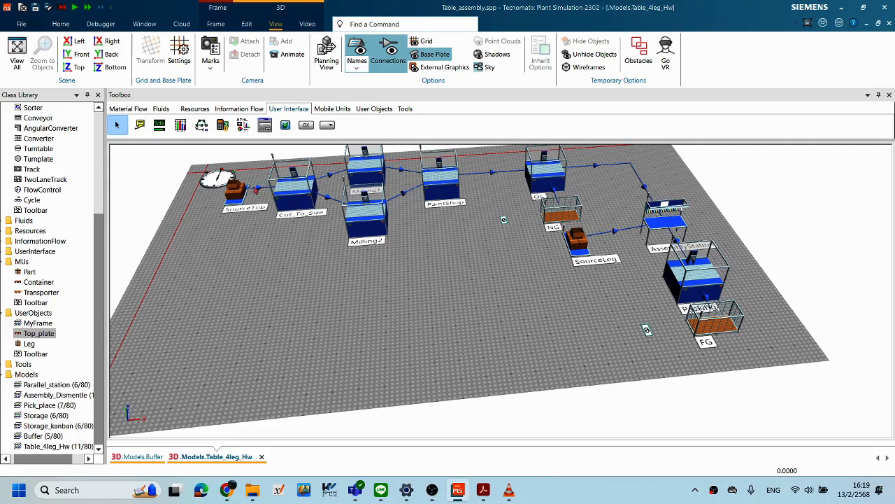
Step: Run the simulation from the event controller, lower its real-time factor to 170, and confirm the settings
double_click(208, 184)
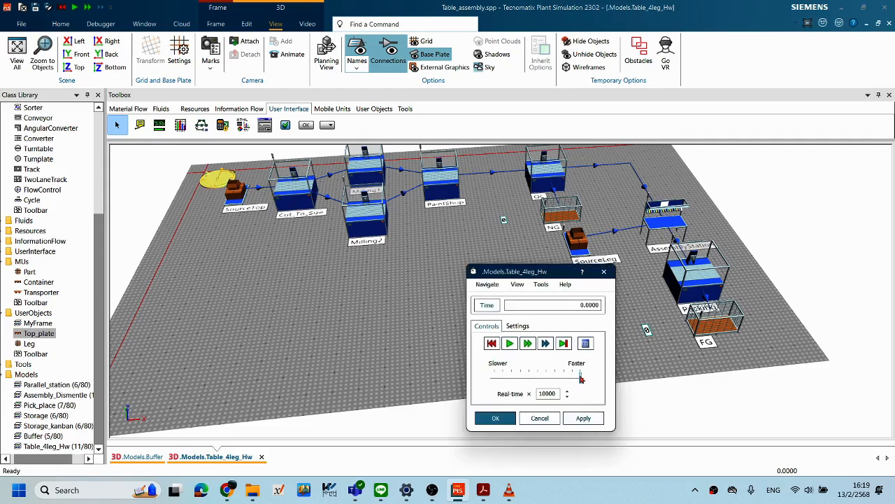
drag(580, 376, 536, 377)
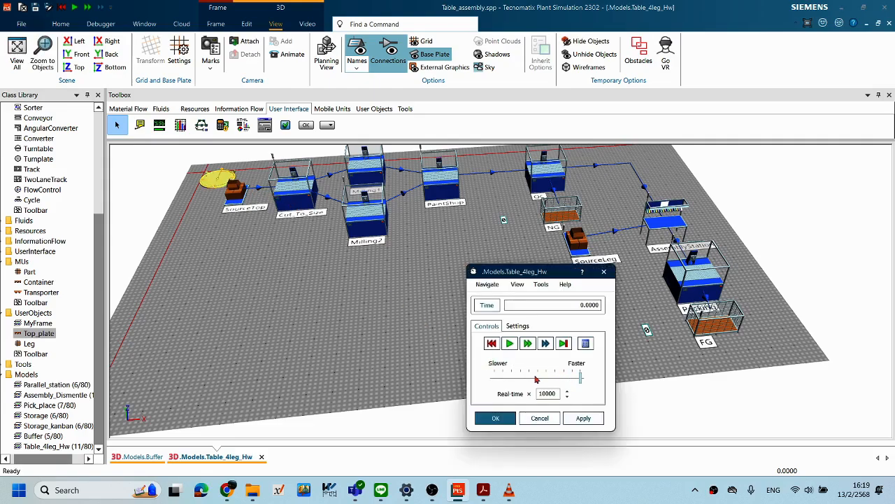
click(510, 345)
drag(521, 277, 375, 283)
drag(389, 383, 406, 384)
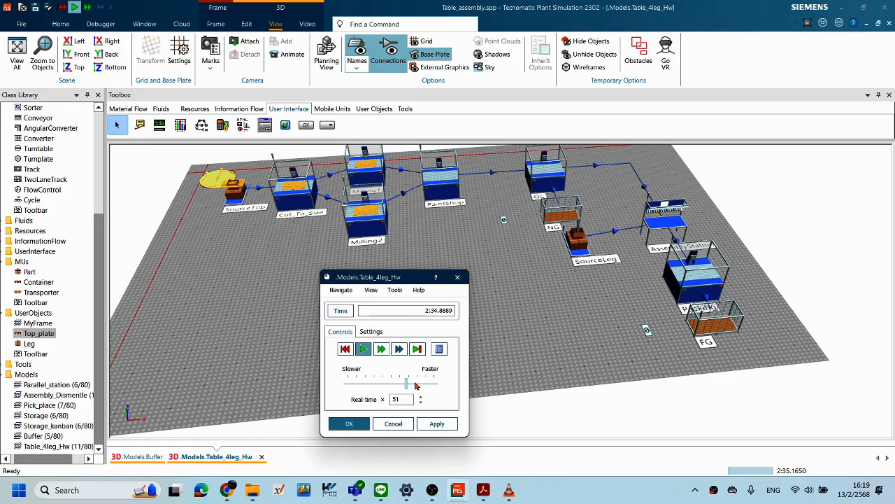
click(416, 385)
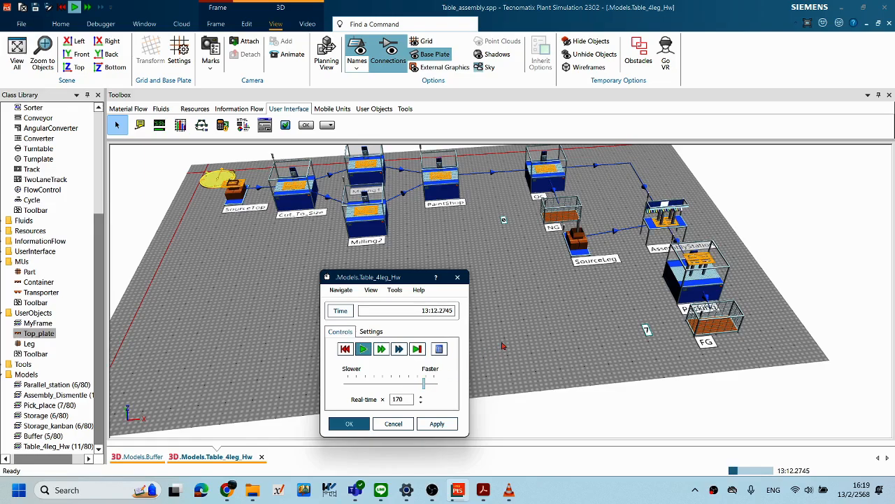
drag(386, 280, 332, 254)
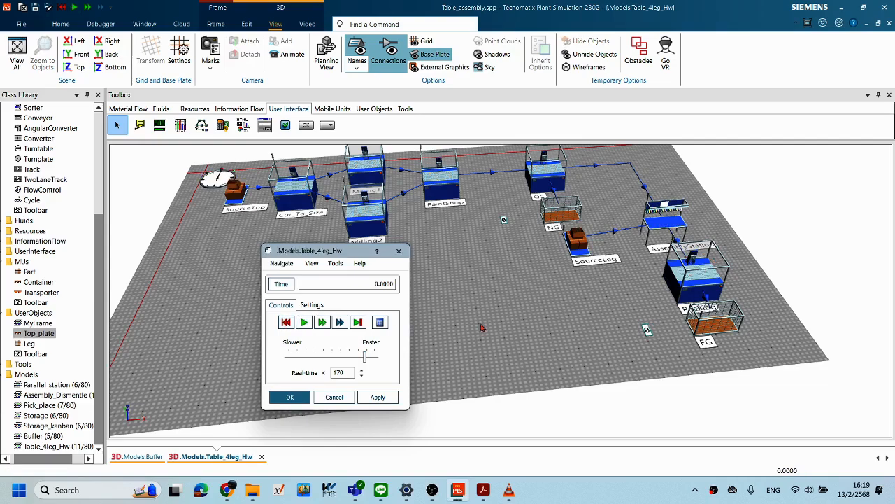
click(289, 397)
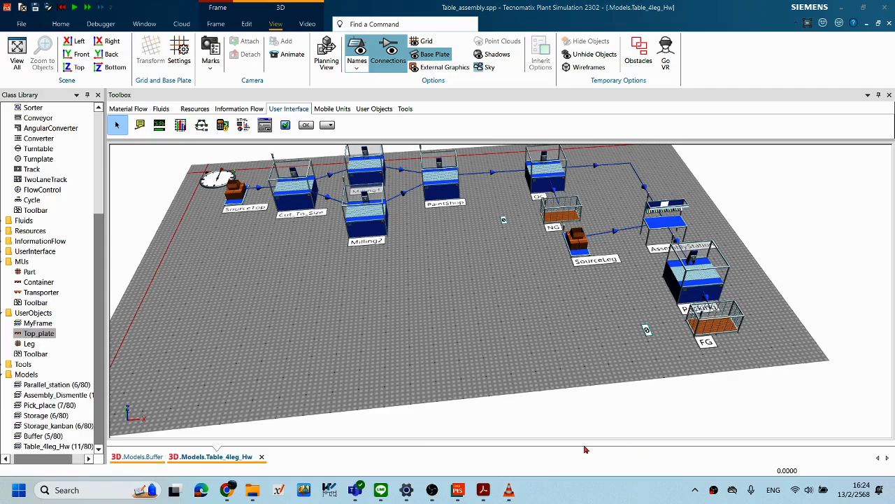
Step: Insert a Chart object on the empty floor in front of the Cut_To_Size and Milling2 stations
drag(556, 305, 602, 316)
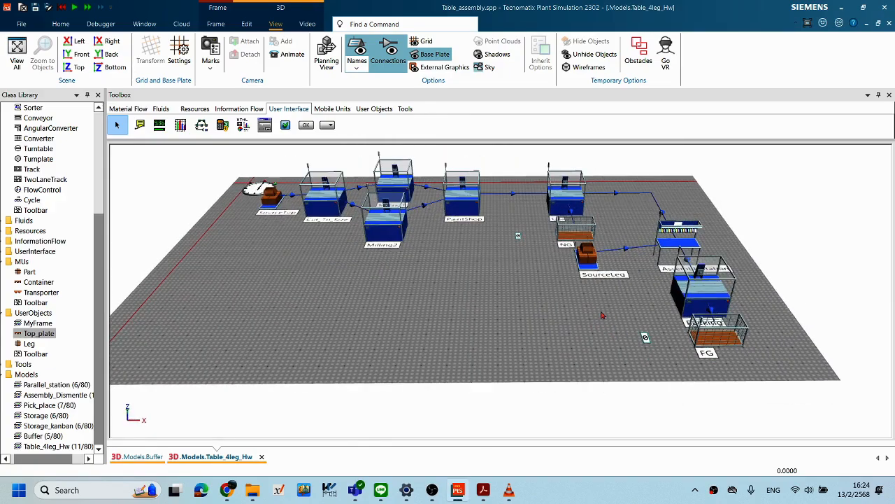
click(180, 124)
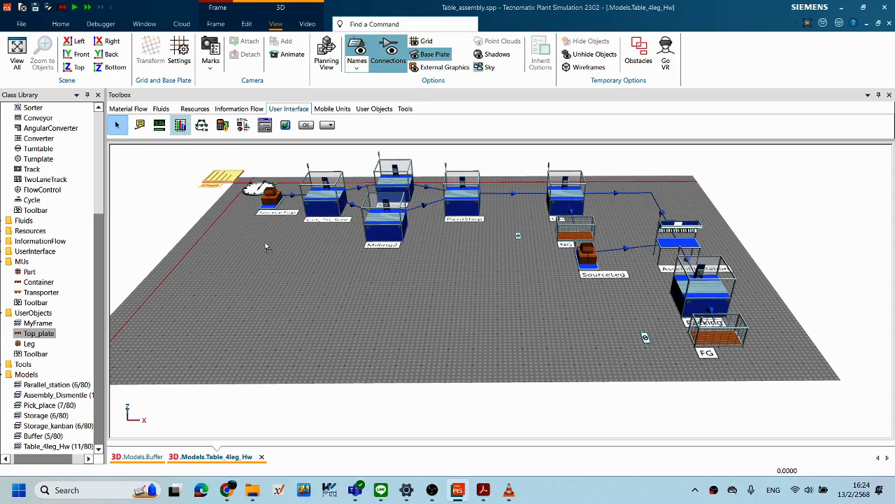
click(301, 293)
click(302, 293)
drag(400, 291, 427, 304)
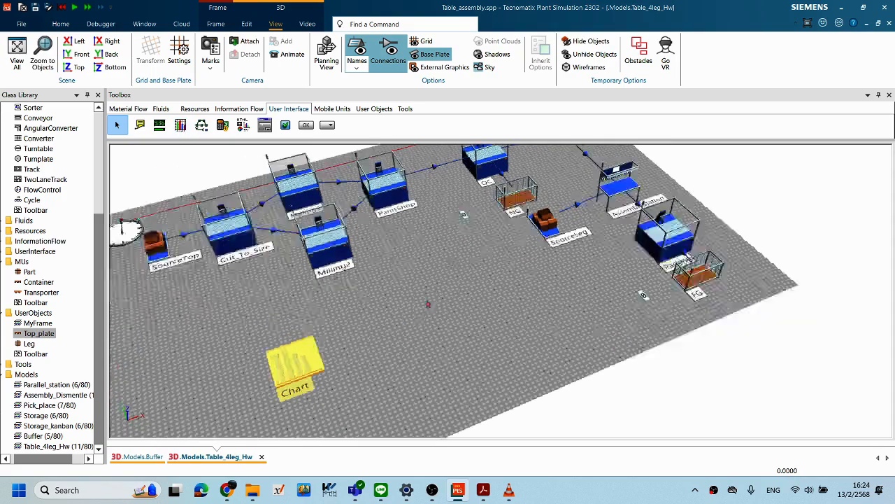
drag(288, 352, 257, 350)
drag(396, 331, 370, 329)
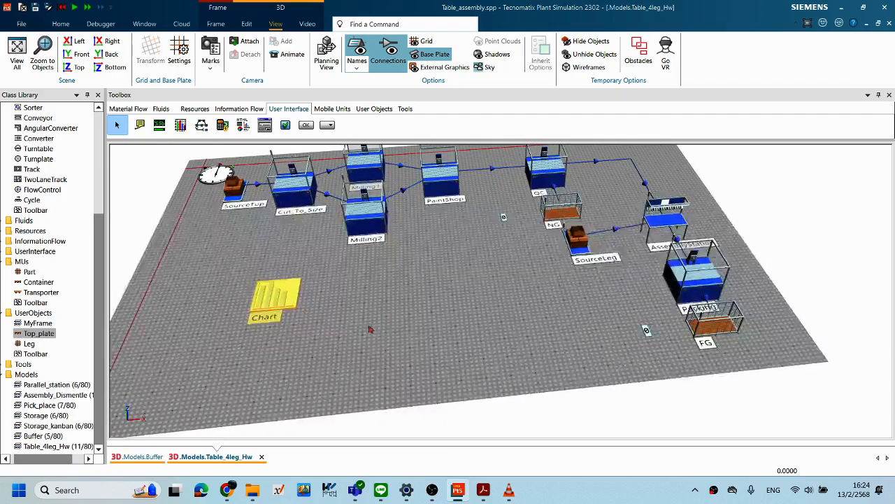
click(344, 316)
drag(357, 293, 306, 306)
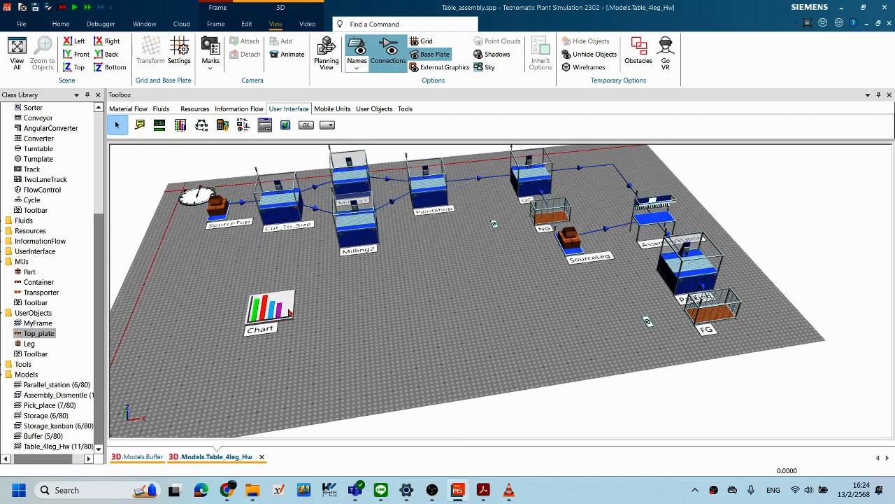
Step: Enable Display in frame for the chart, apply it and confirm the chart settings
double_click(287, 313)
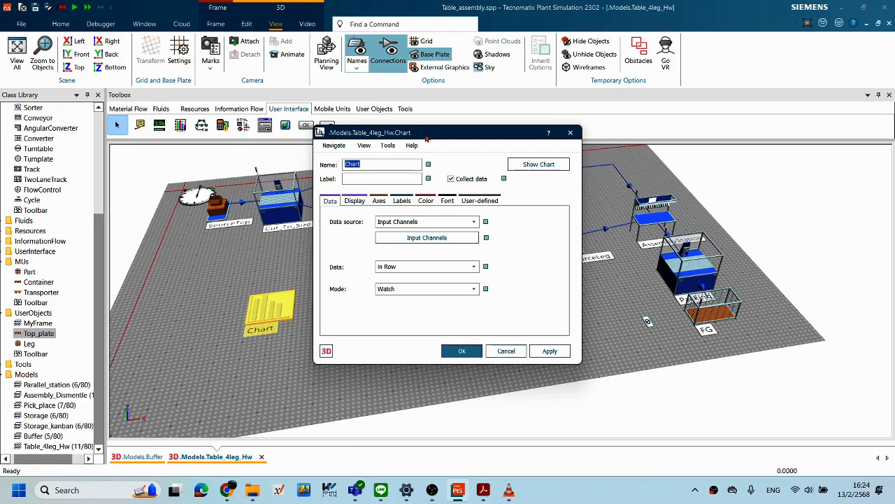
drag(428, 133, 170, 119)
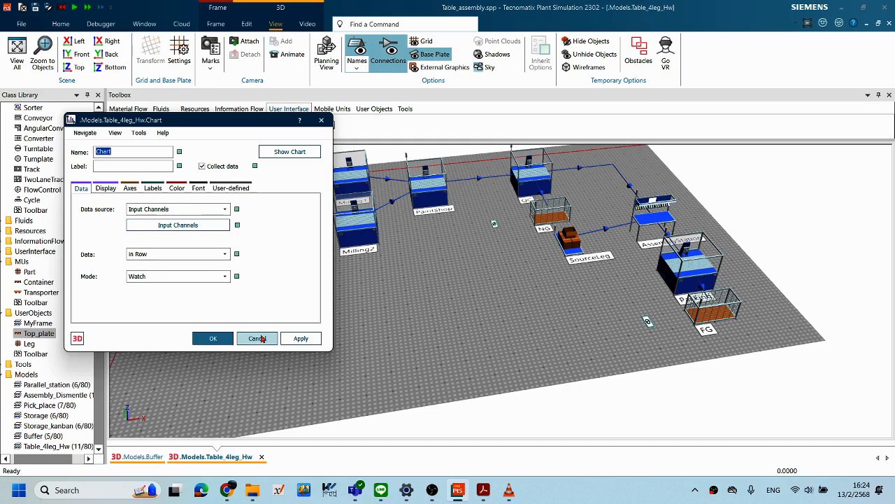
click(225, 209)
click(280, 238)
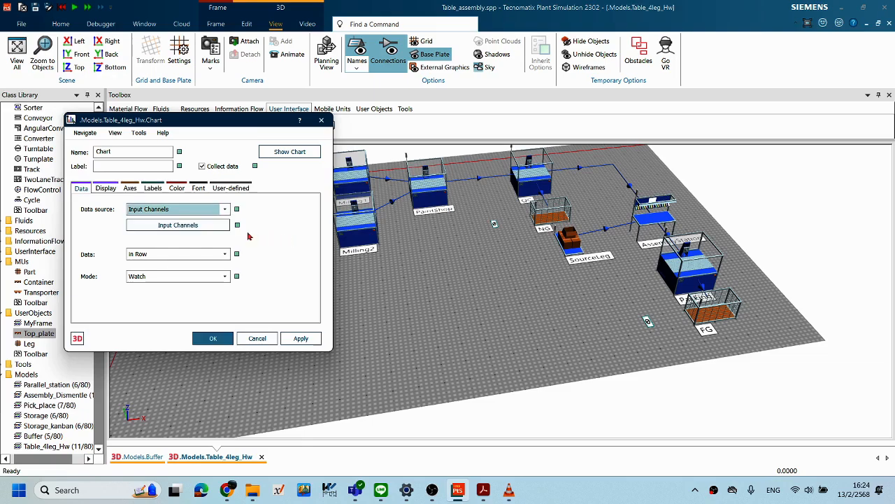
click(106, 188)
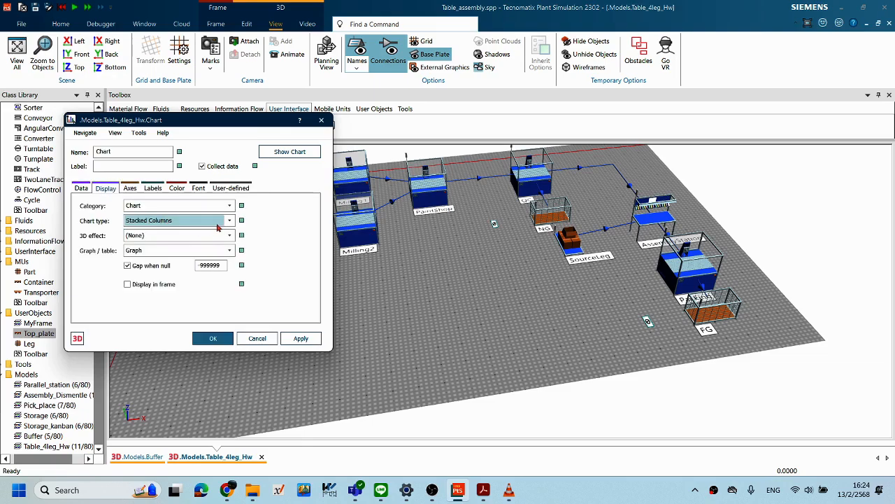
click(228, 208)
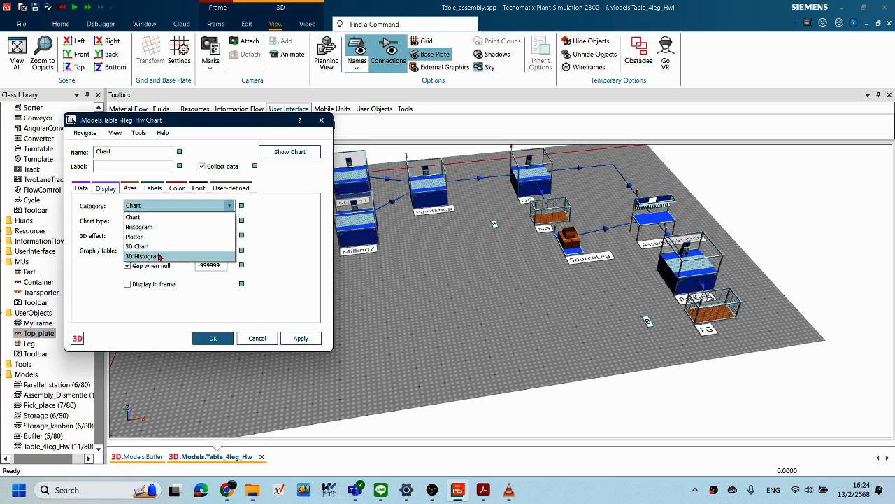
click(373, 300)
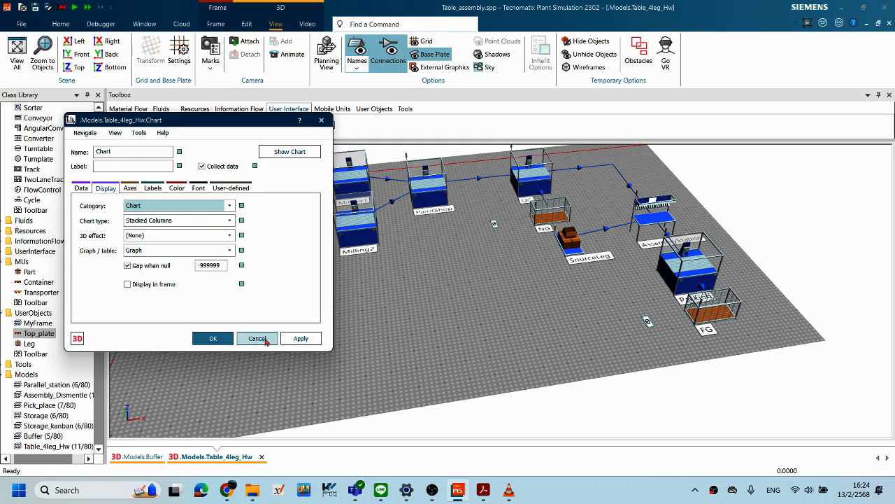
click(128, 285)
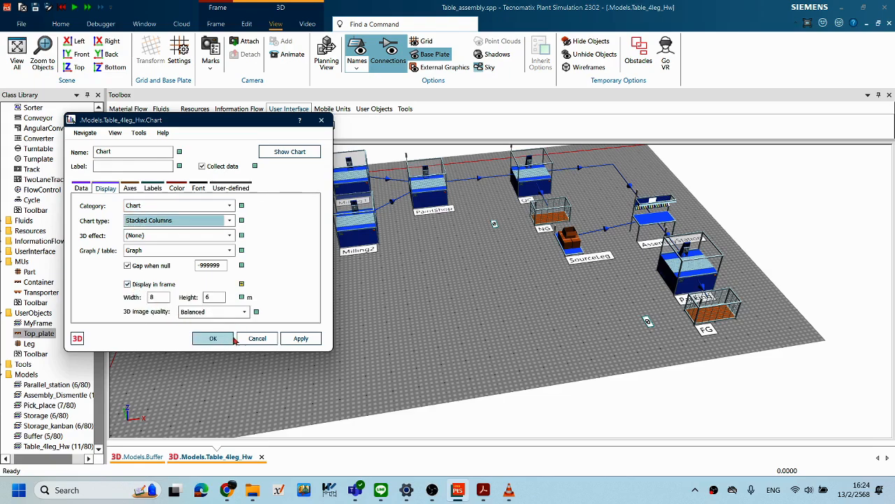
click(299, 340)
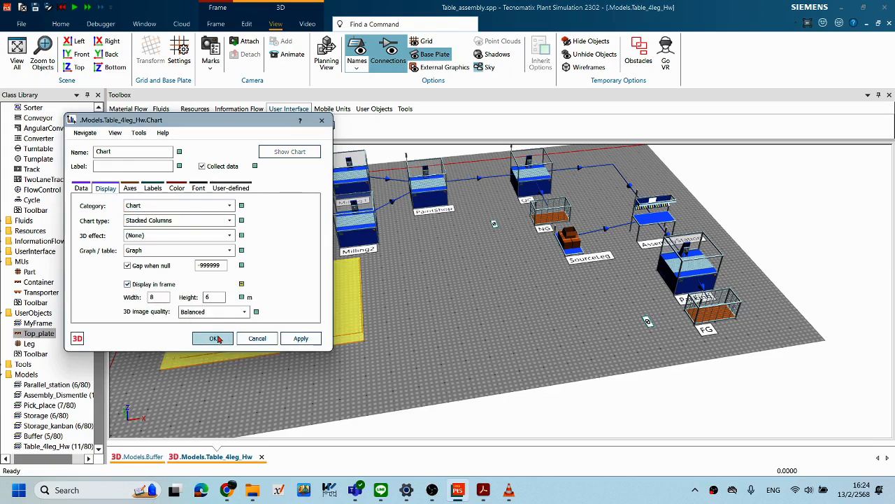
click(217, 339)
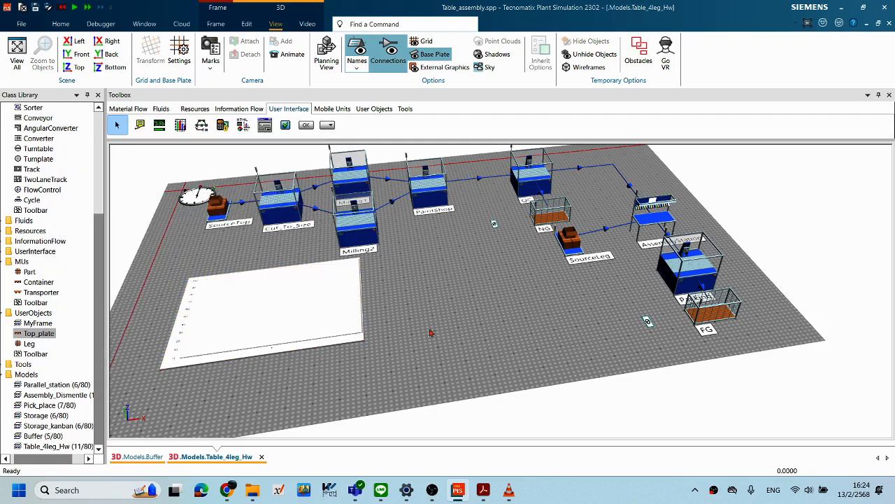
Step: Add the Cut_To_Size station to the chart with Resource Statistics as the statistics type
drag(299, 295, 373, 308)
click(314, 182)
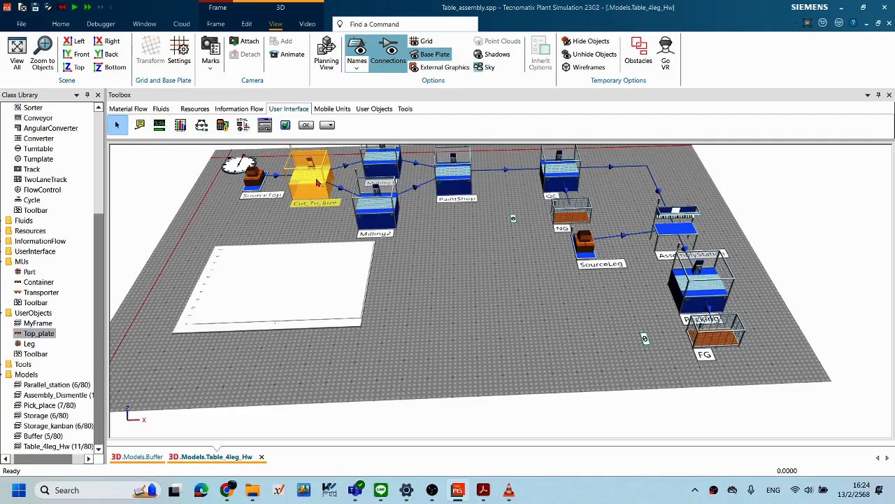
drag(312, 182, 253, 304)
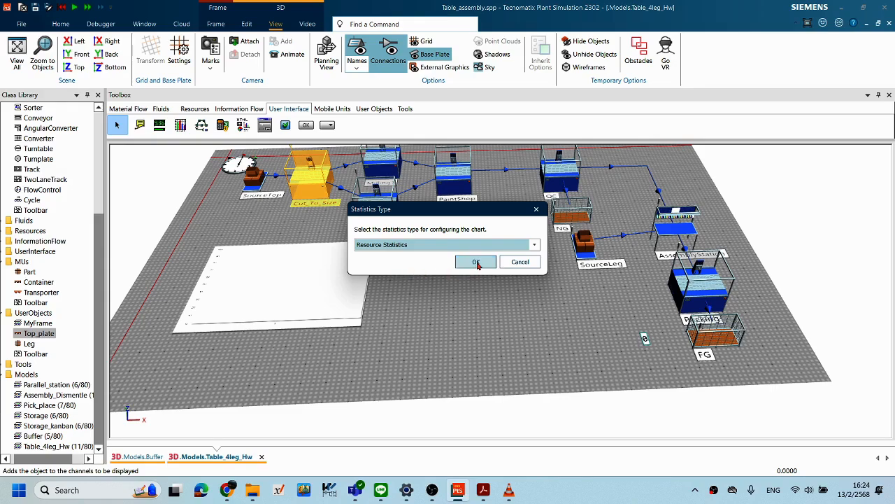
click(475, 263)
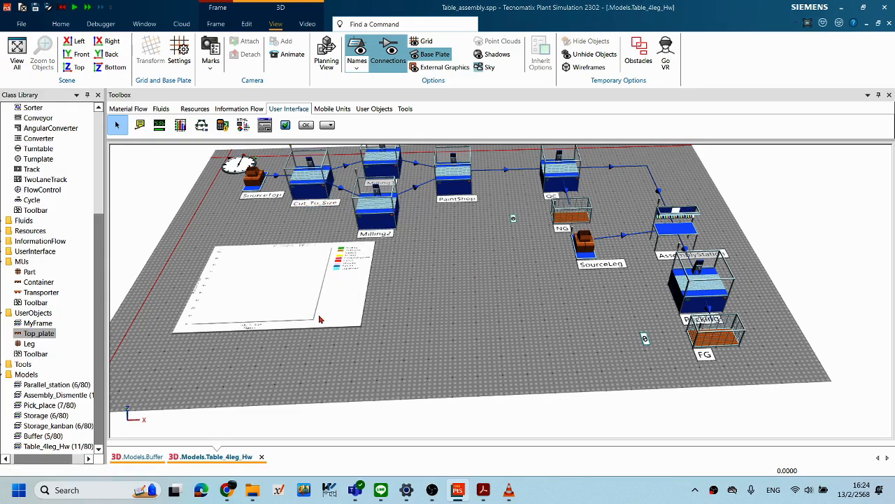
Step: Examine the chart's axes, station label and legend of resource states up close
scroll(319, 320, up, 3)
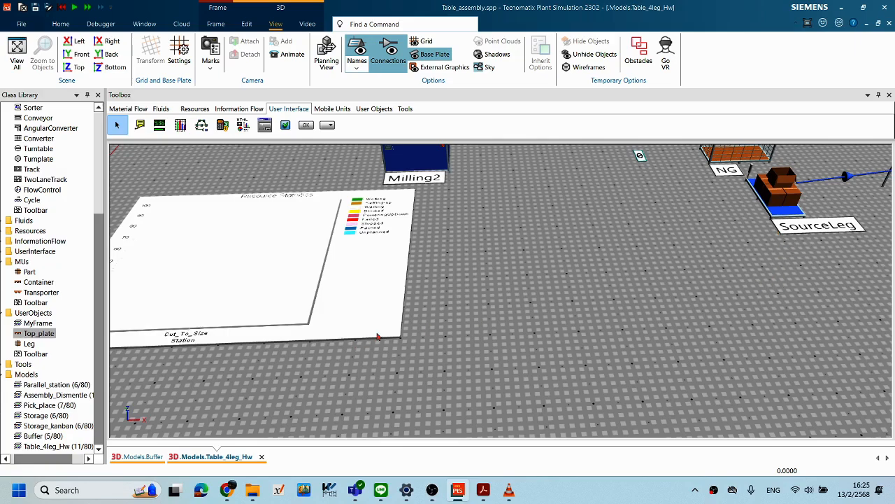
scroll(466, 344, down, 1)
scroll(391, 355, up, 1)
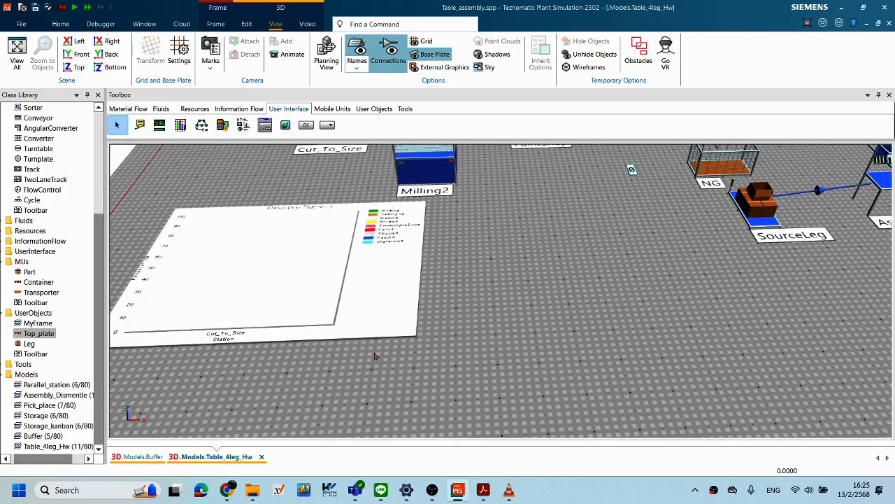
scroll(575, 280, down, 1)
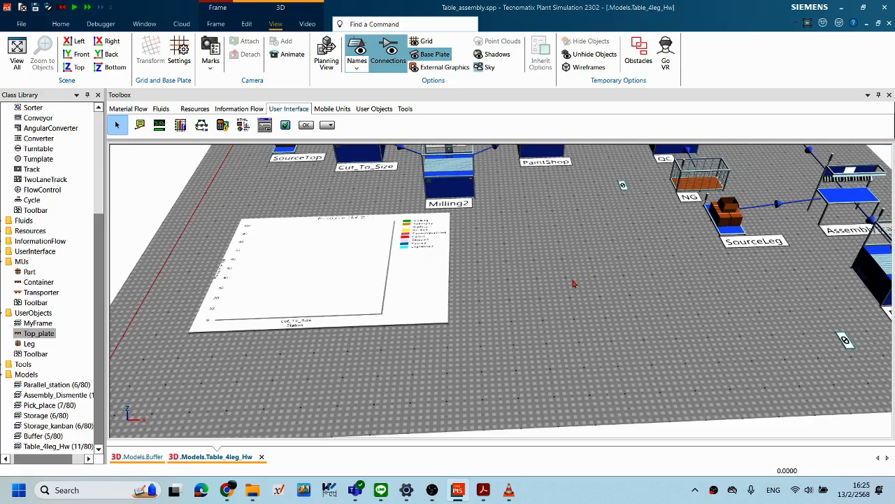
scroll(546, 273, up, 1)
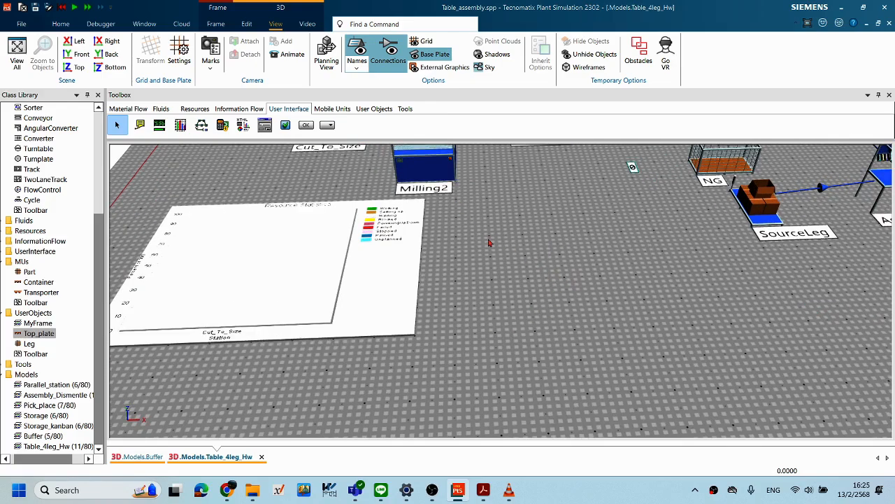
scroll(490, 243, up, 1)
scroll(493, 244, down, 1)
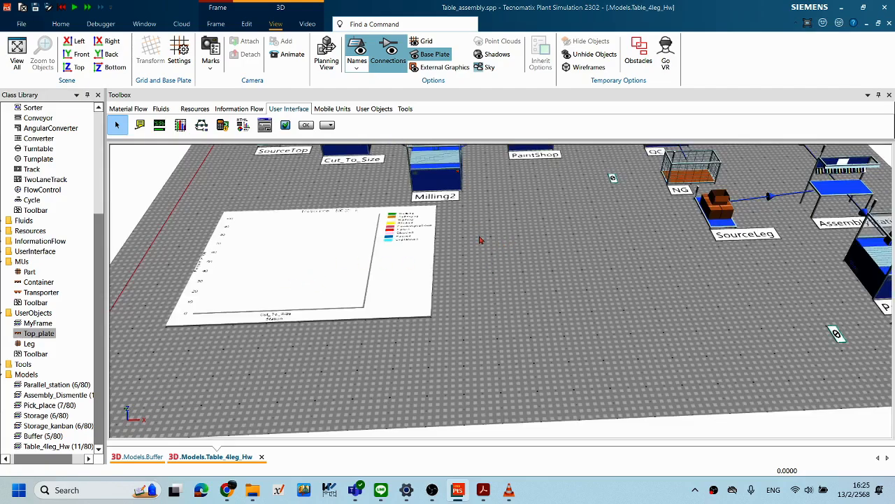
scroll(480, 240, down, 3)
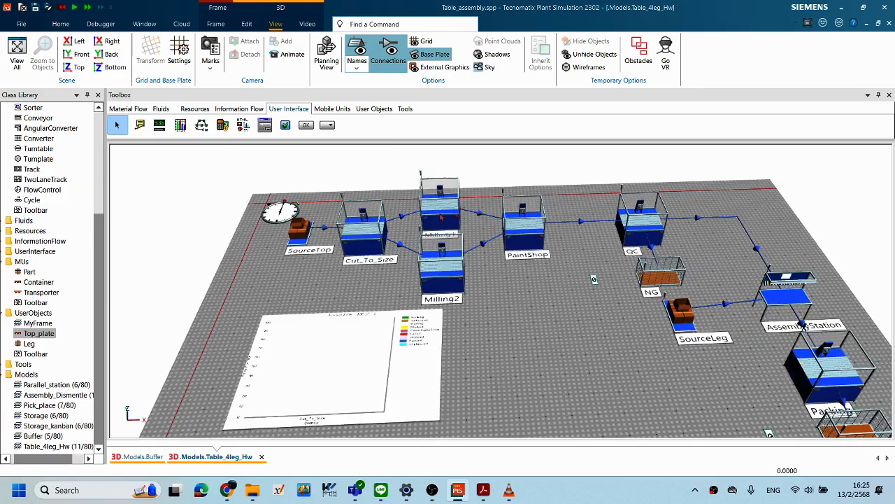
Step: Add the Milling1, Milling2, PaintShop, QC, AssemblyStation and Packing stations to the chart
drag(441, 217, 320, 381)
drag(440, 286, 330, 402)
mouse_move(530, 238)
mouse_down()
mouse_move(371, 396)
mouse_move(377, 391)
mouse_up()
drag(638, 225, 369, 405)
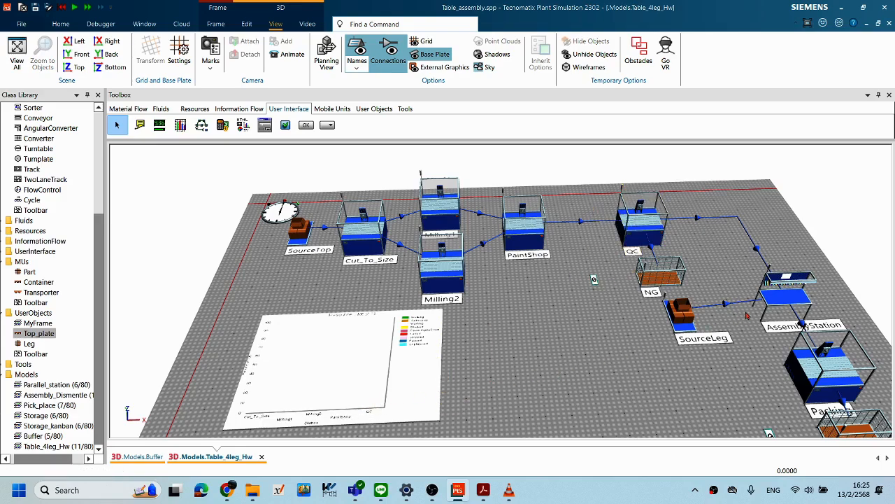
drag(787, 296, 374, 412)
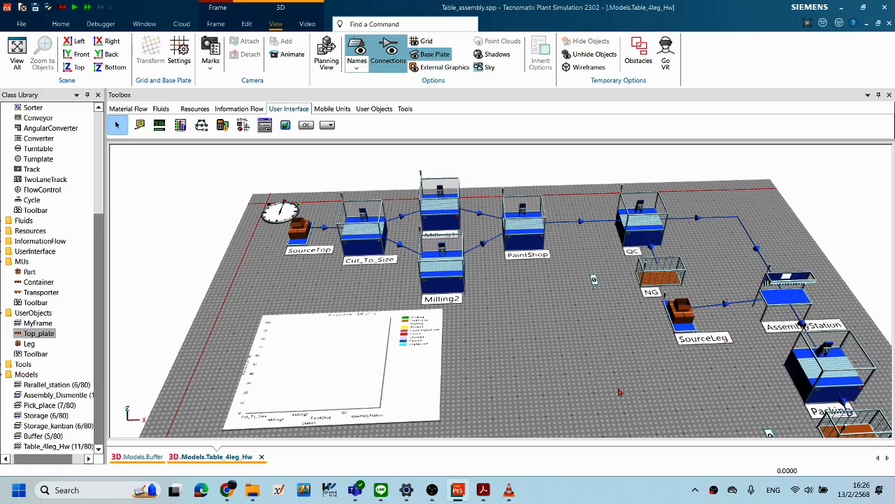
drag(829, 367, 382, 413)
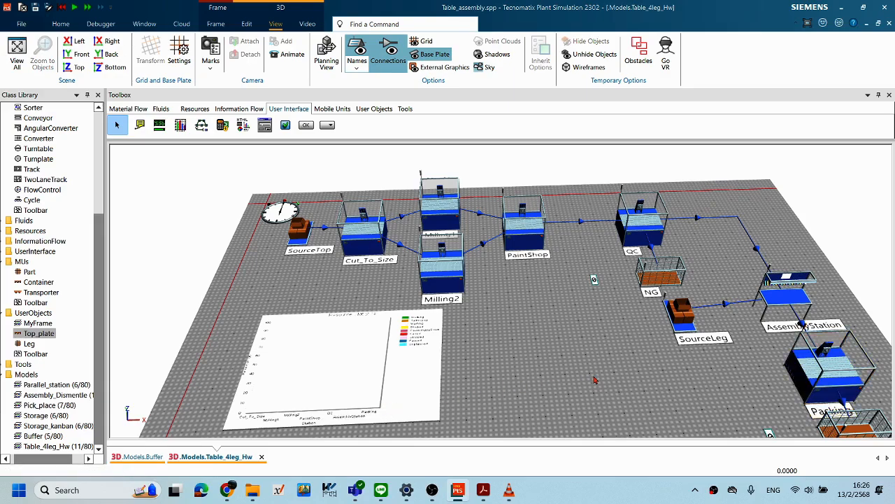
Step: Run the simulation and watch the station statistics build up in the in-frame chart
scroll(595, 380, down, 2)
right_click(594, 145)
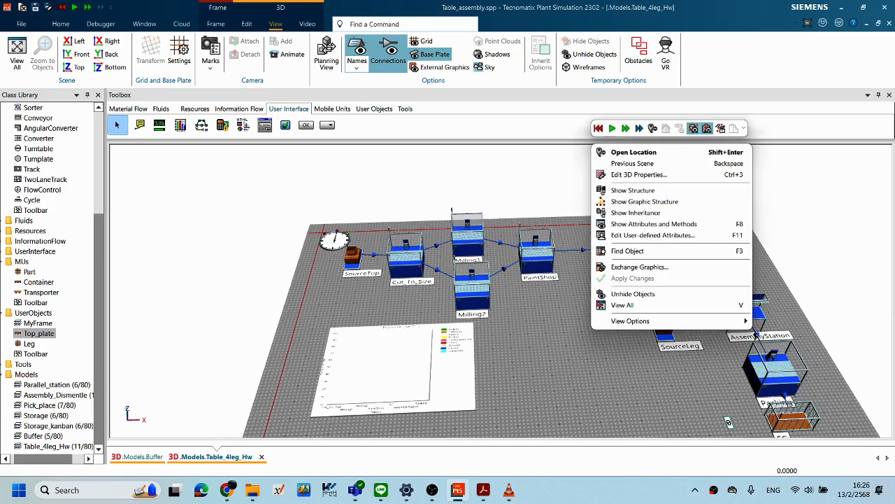
click(612, 129)
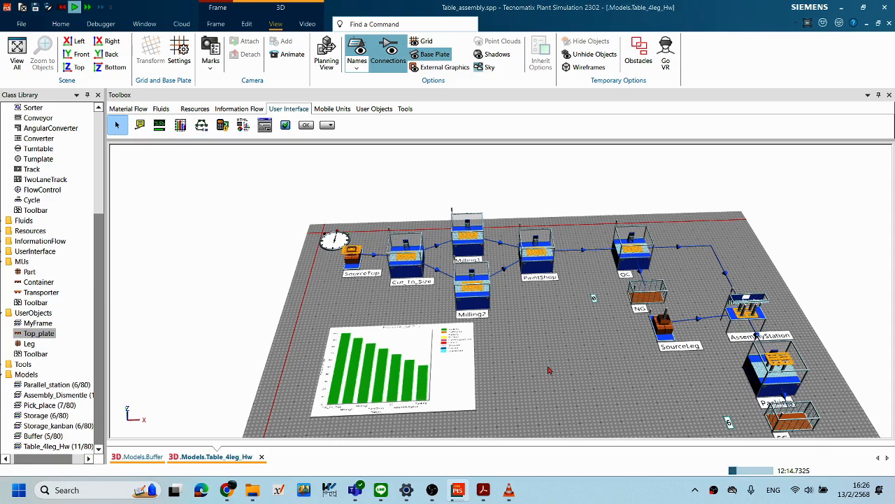
drag(514, 324, 434, 252)
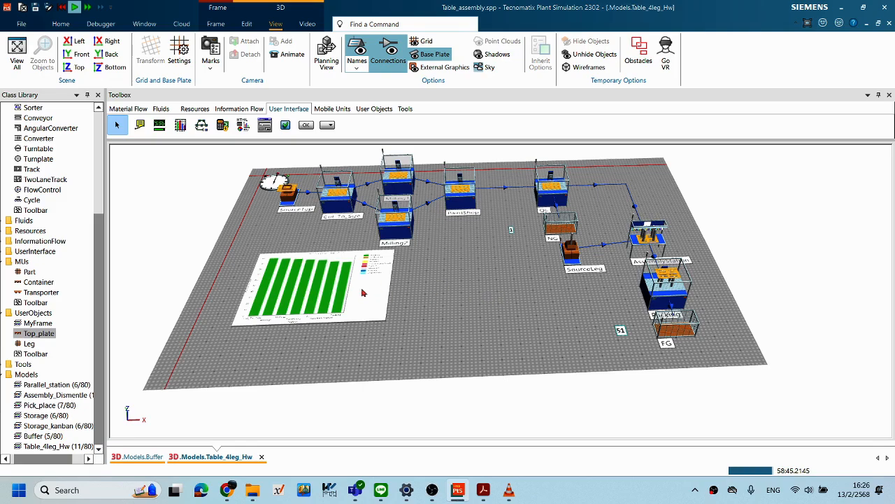
drag(407, 300, 419, 297)
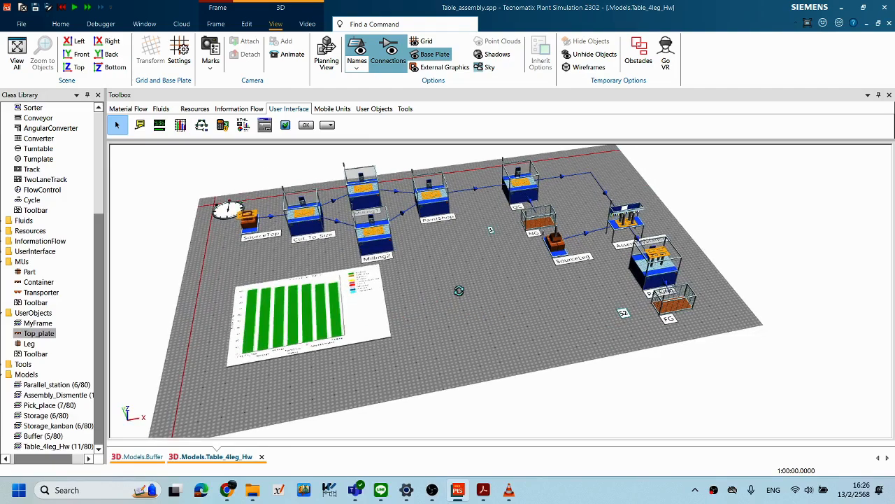
Step: Open the Packing station's settings together with its 3D properties
drag(458, 292, 502, 308)
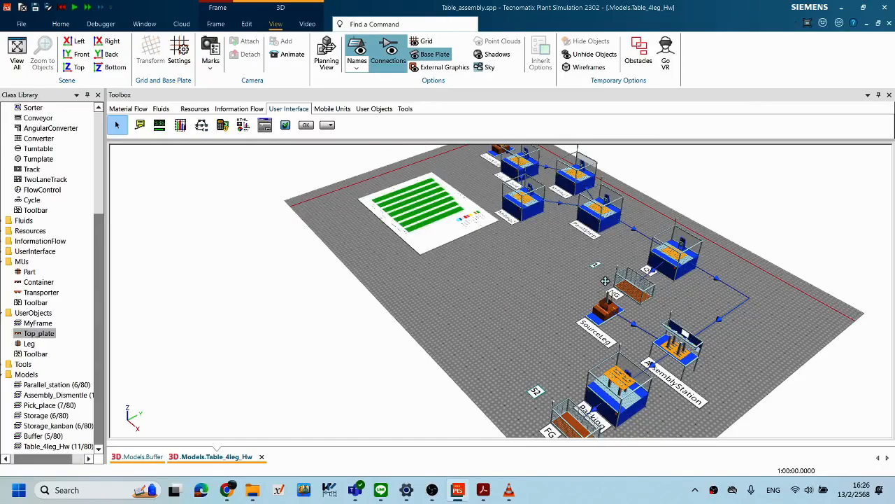
drag(606, 281, 422, 258)
drag(524, 258, 654, 322)
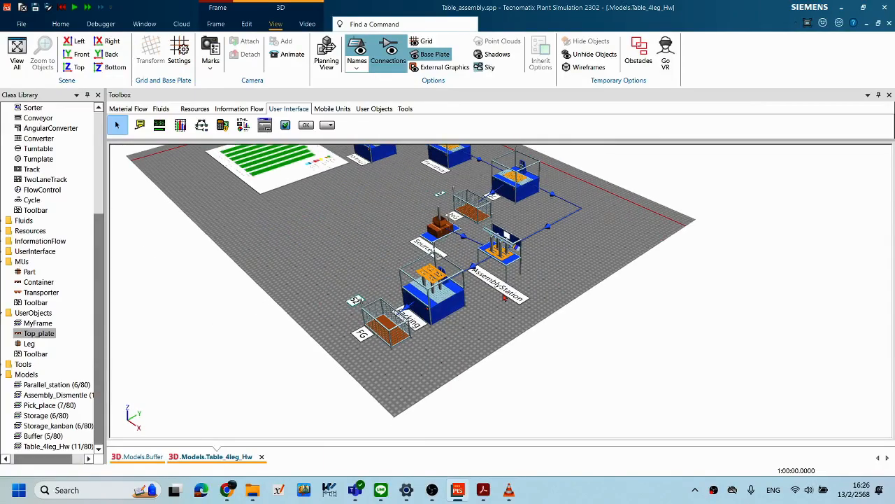
scroll(389, 281, up, 3)
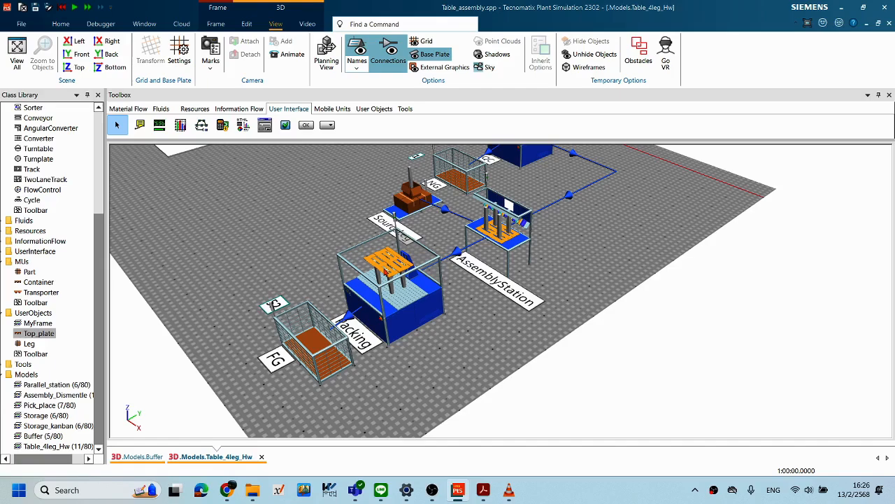
double_click(378, 270)
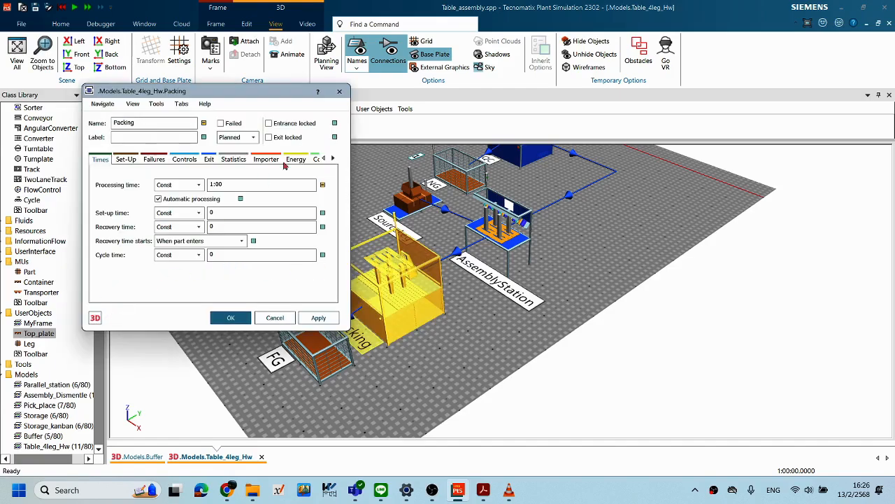
click(95, 317)
Step: Arrange the two Packing dialogs side by side and show the States settings in the 3D properties
drag(249, 93, 282, 93)
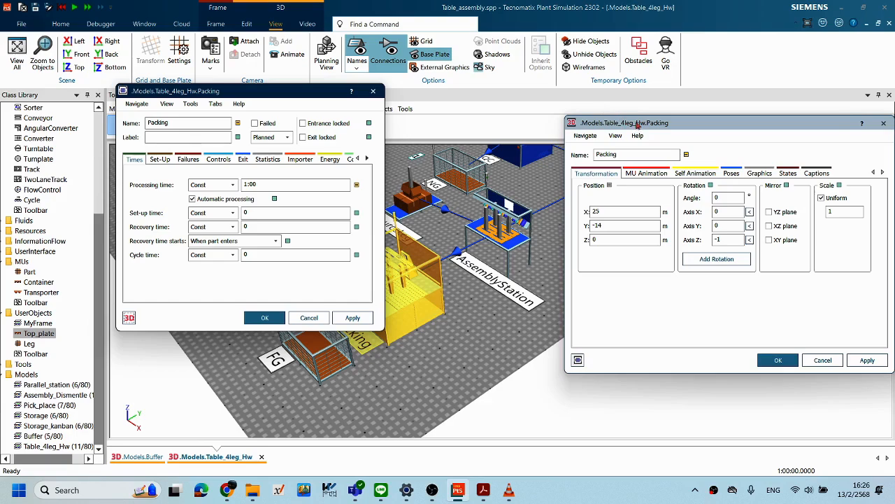
drag(638, 125, 396, 100)
drag(257, 95, 143, 102)
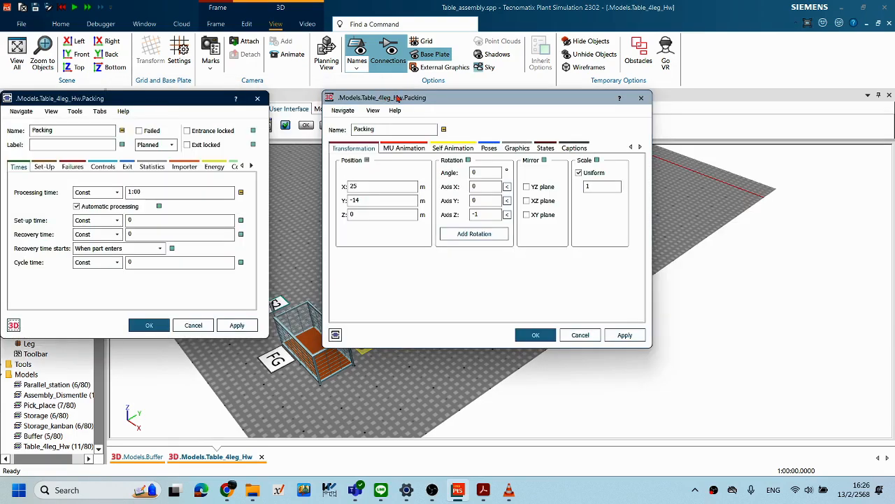
drag(397, 99, 336, 90)
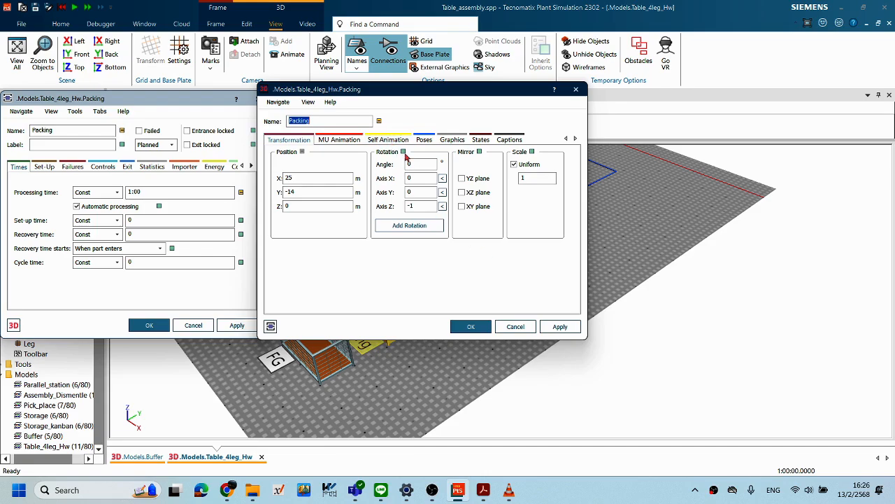
click(481, 141)
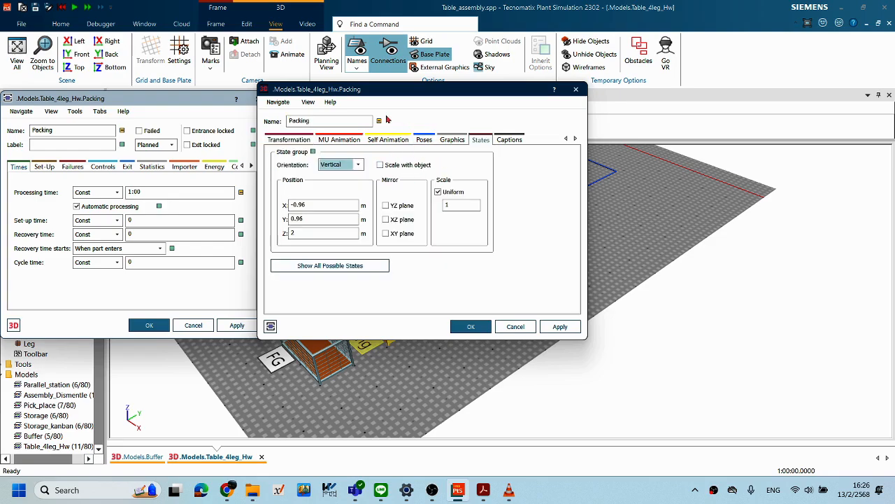
Step: Move both Packing dialogs clear of the station and view its state indicator up close
drag(384, 91, 650, 97)
click(166, 100)
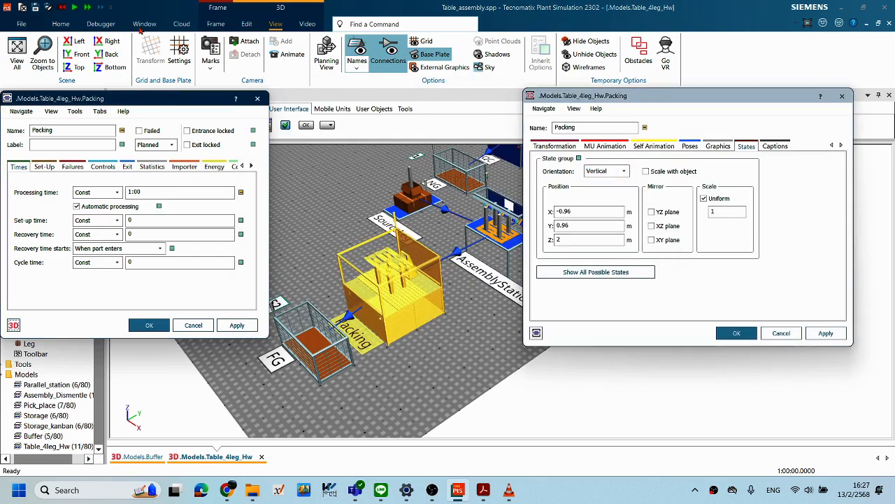
drag(128, 15, 116, 10)
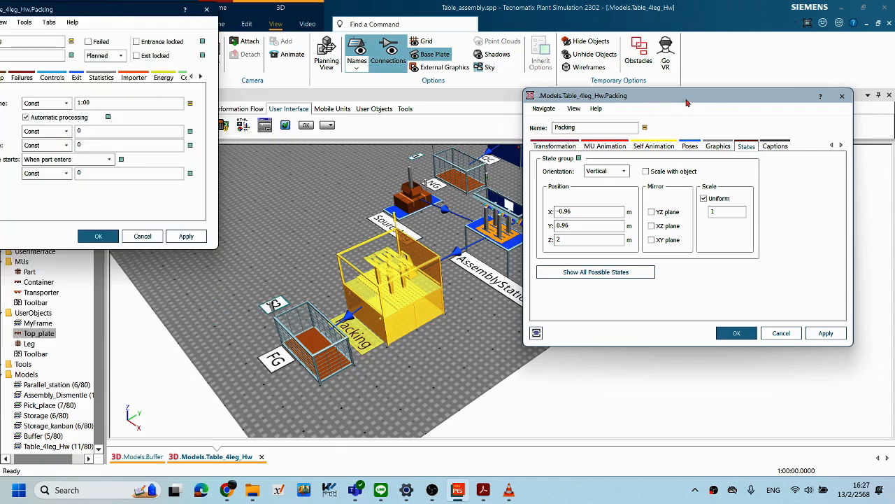
drag(678, 103, 699, 109)
click(425, 234)
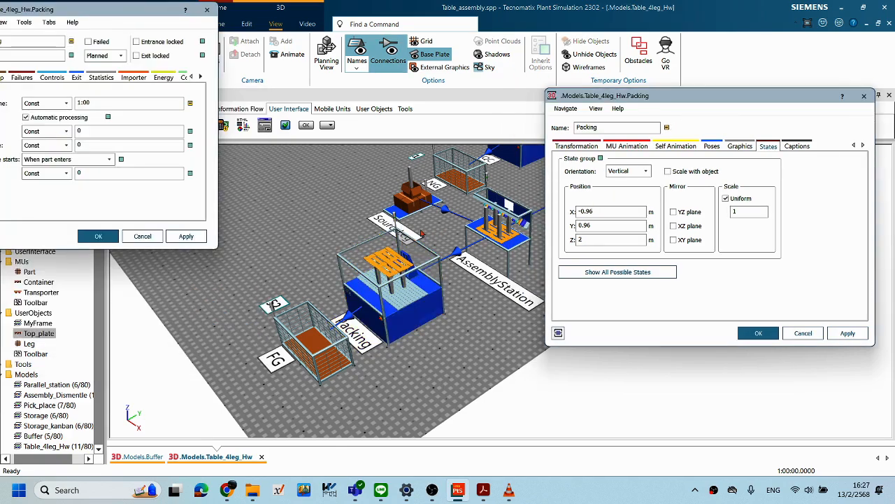
scroll(454, 238, up, 3)
scroll(451, 239, up, 3)
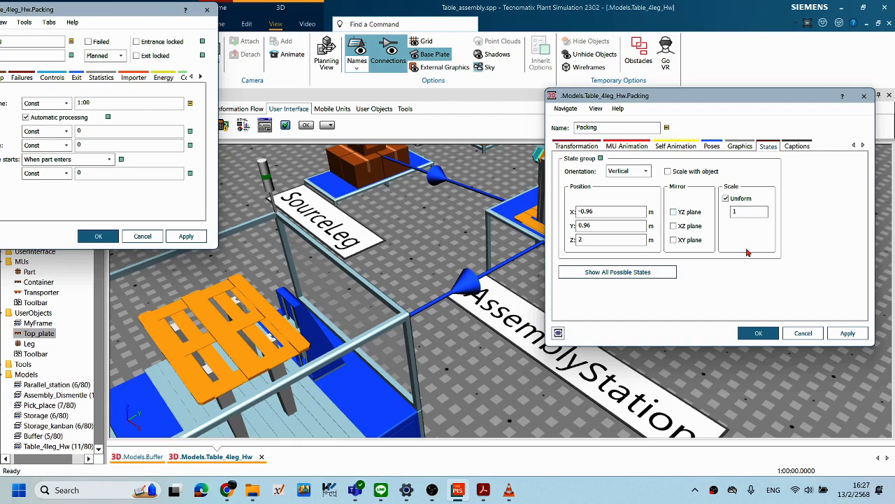
Step: Set the uniform scale of Packing's state group to 2 and apply it
click(650, 177)
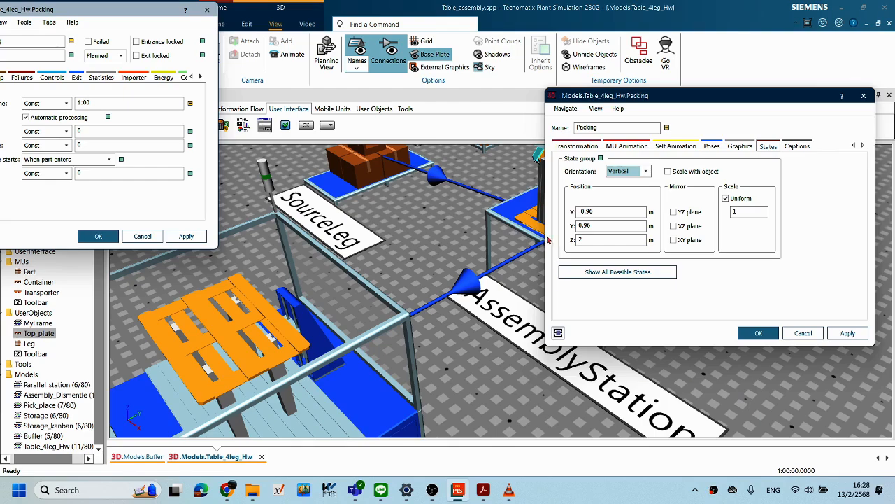
click(728, 202)
click(727, 200)
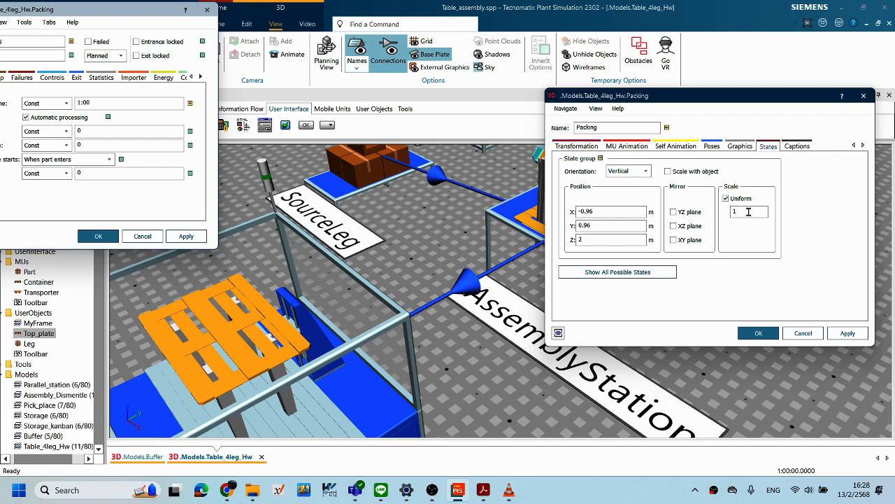
drag(755, 213, 714, 214)
text(2)
click(848, 333)
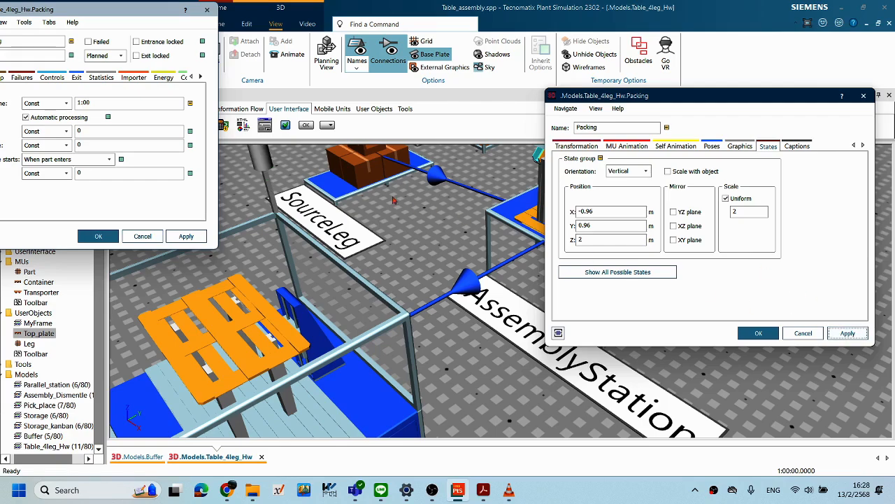
mouse_move(405, 210)
mouse_down()
mouse_move(434, 256)
mouse_move(424, 261)
mouse_move(425, 250)
mouse_up()
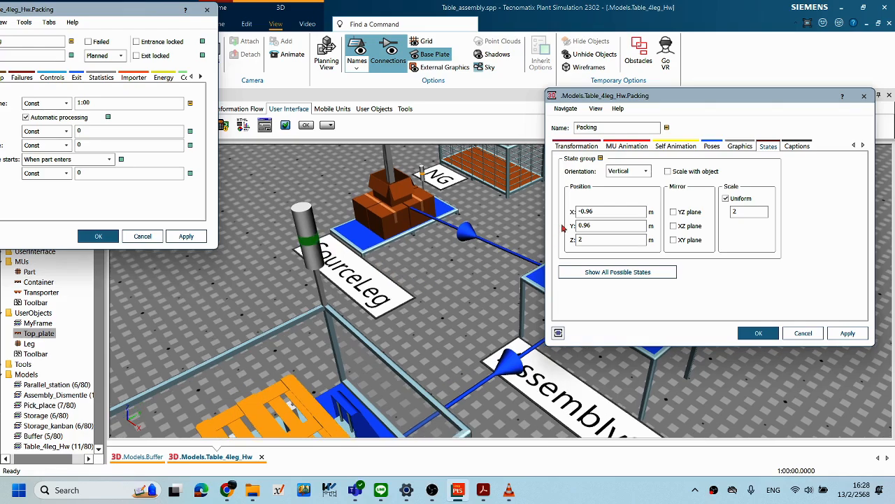
Step: Change the orientation of Packing's state group to Horizontal, apply it and inspect the indicator on the station
click(644, 173)
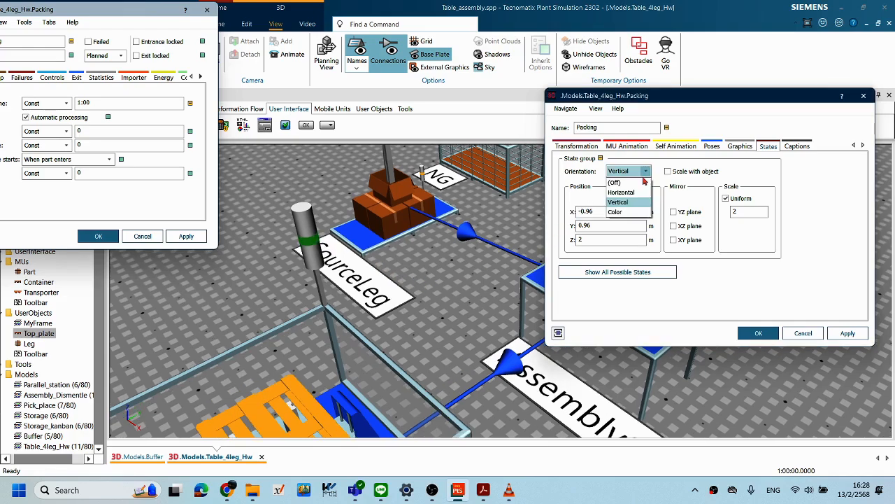
click(621, 192)
click(843, 332)
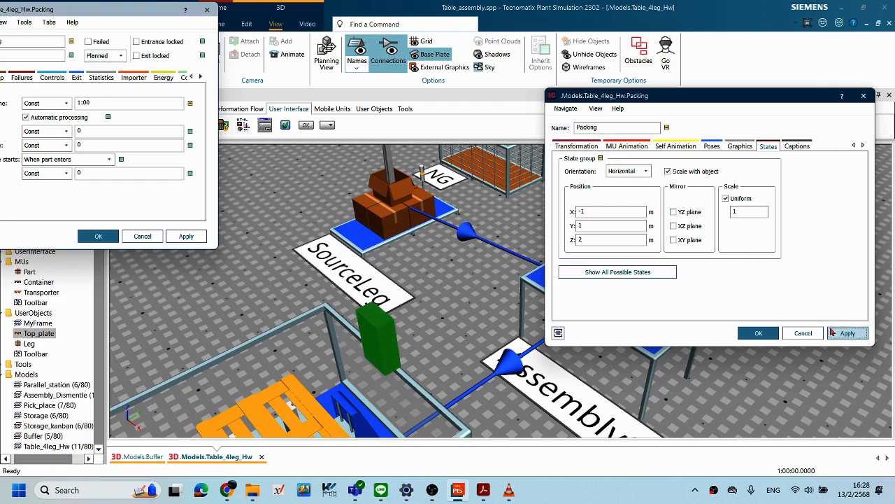
scroll(439, 322, down, 2)
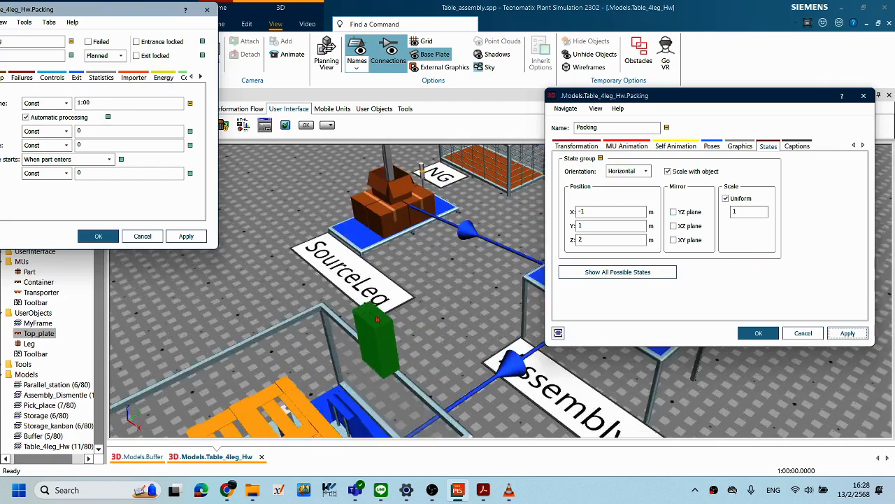
scroll(441, 371, up, 3)
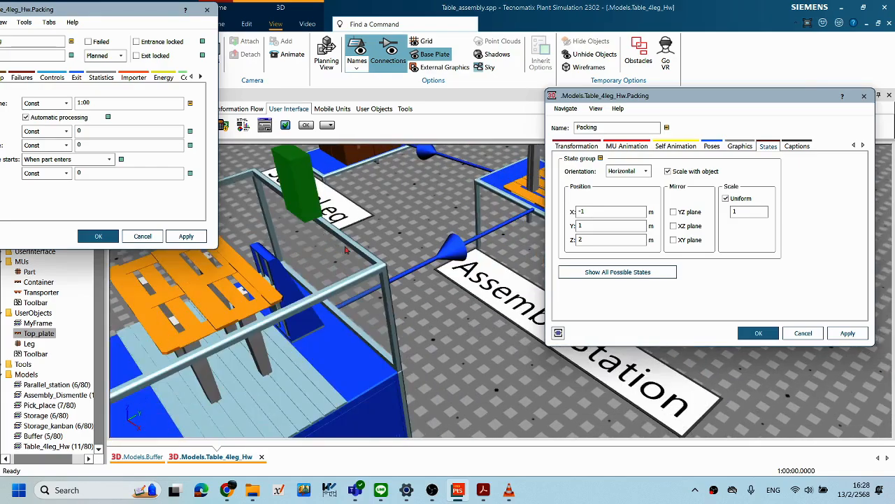
drag(381, 281, 457, 278)
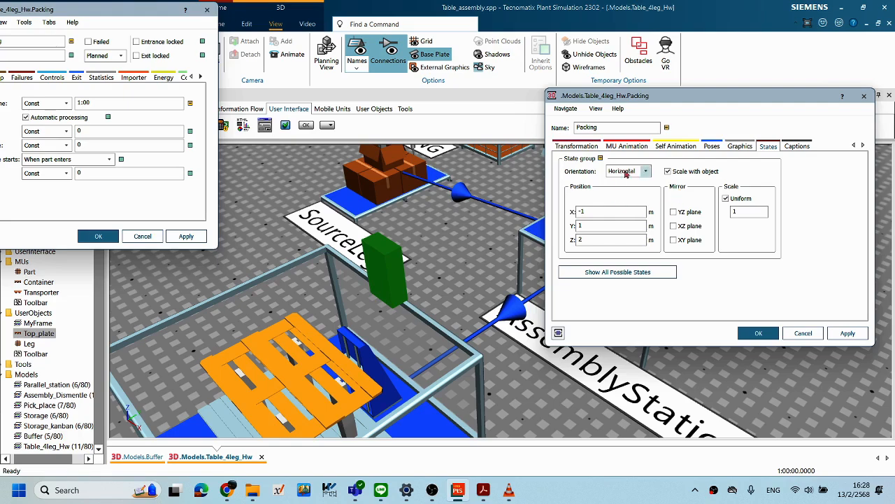
Step: Review the Captions, Graphics and Poses settings in Packing's 3D properties
click(726, 199)
click(797, 147)
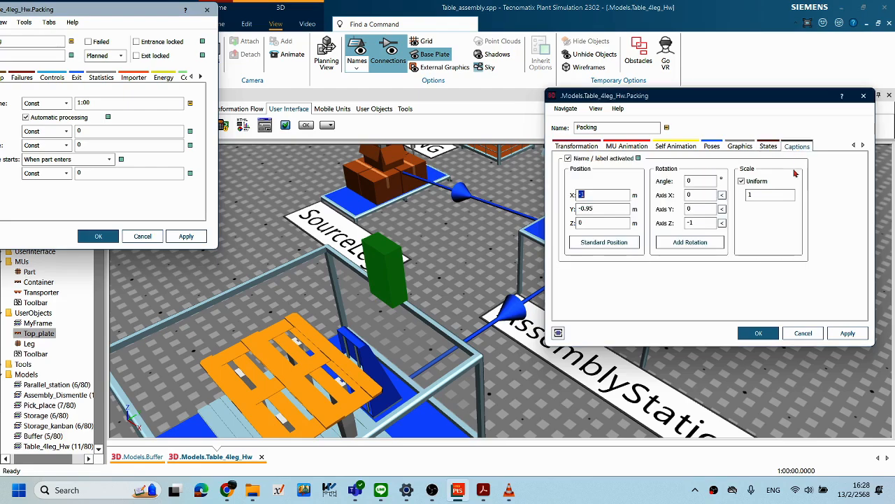
click(742, 147)
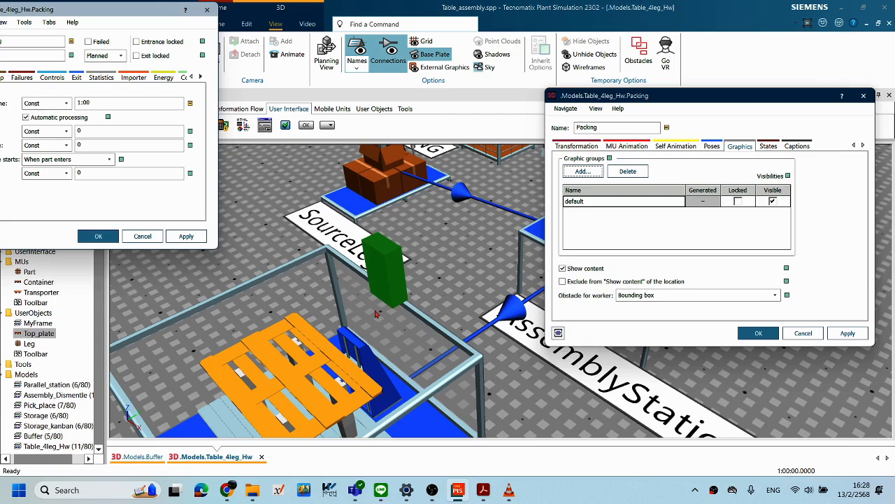
click(712, 147)
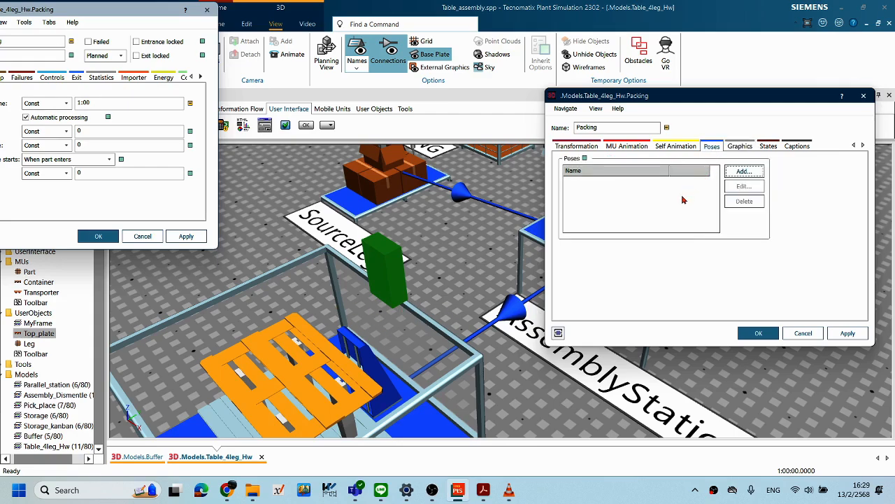